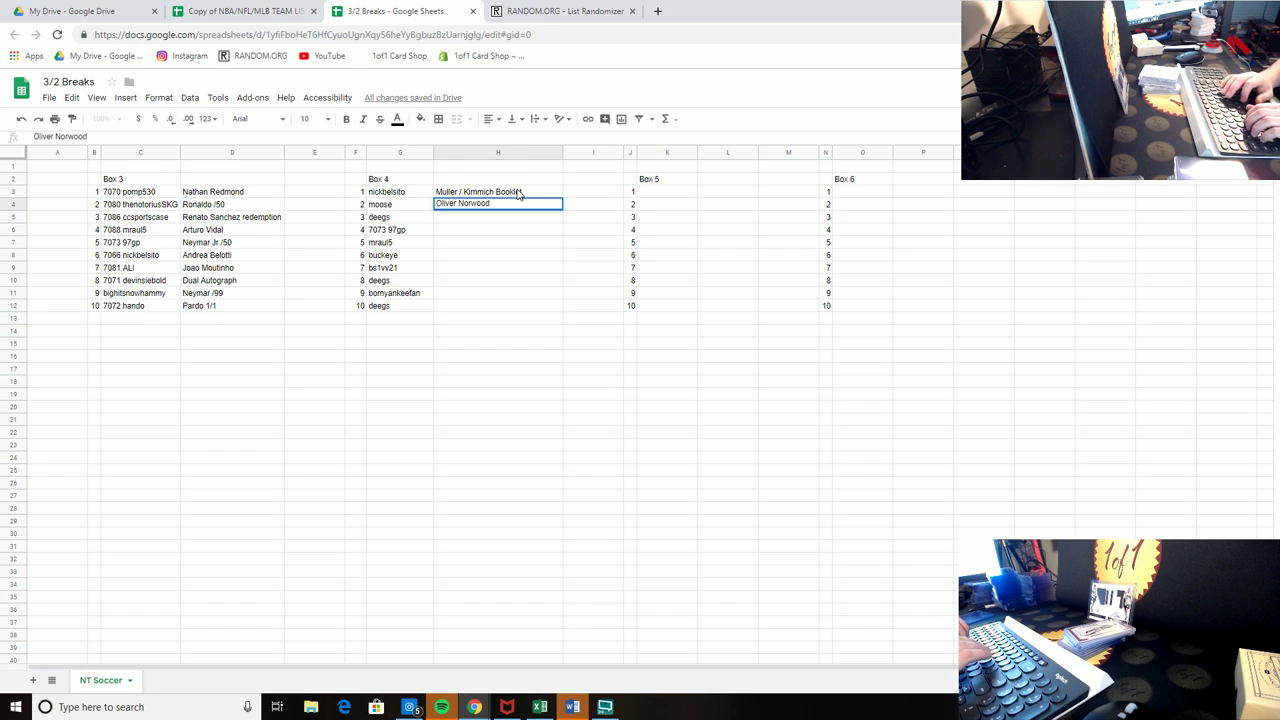
# Step: Enter Oliver Norwood /50, Quincy Promes Redemption, Luka Modric and Mezuit Ozil as Box 4 hits
pyautogui.press('Return')
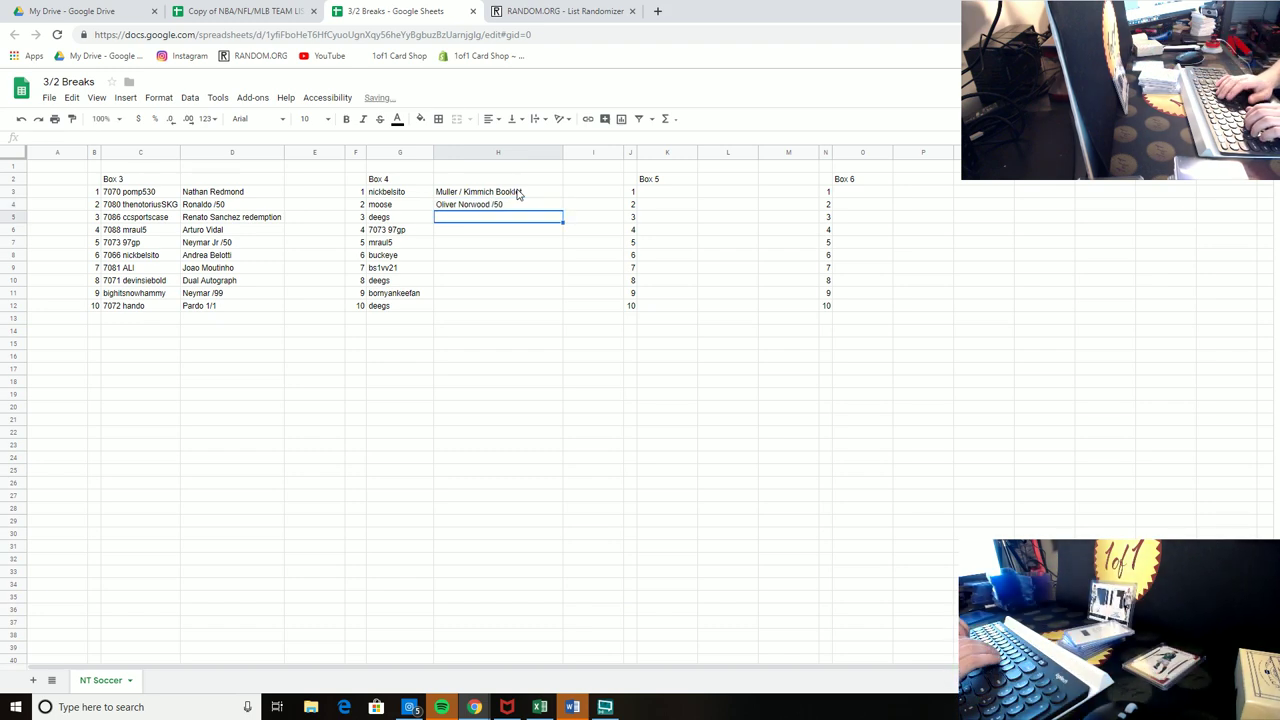
pyautogui.write('Quincy Prome')
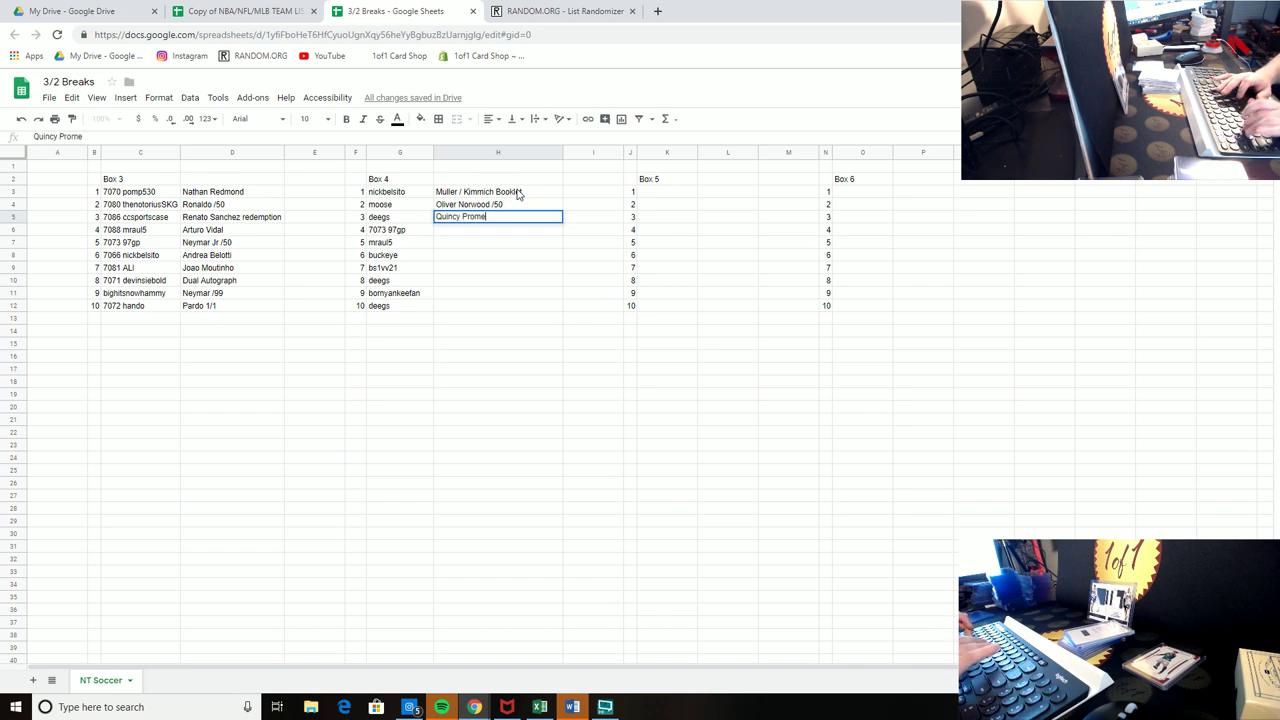
pyautogui.write('s Redempt')
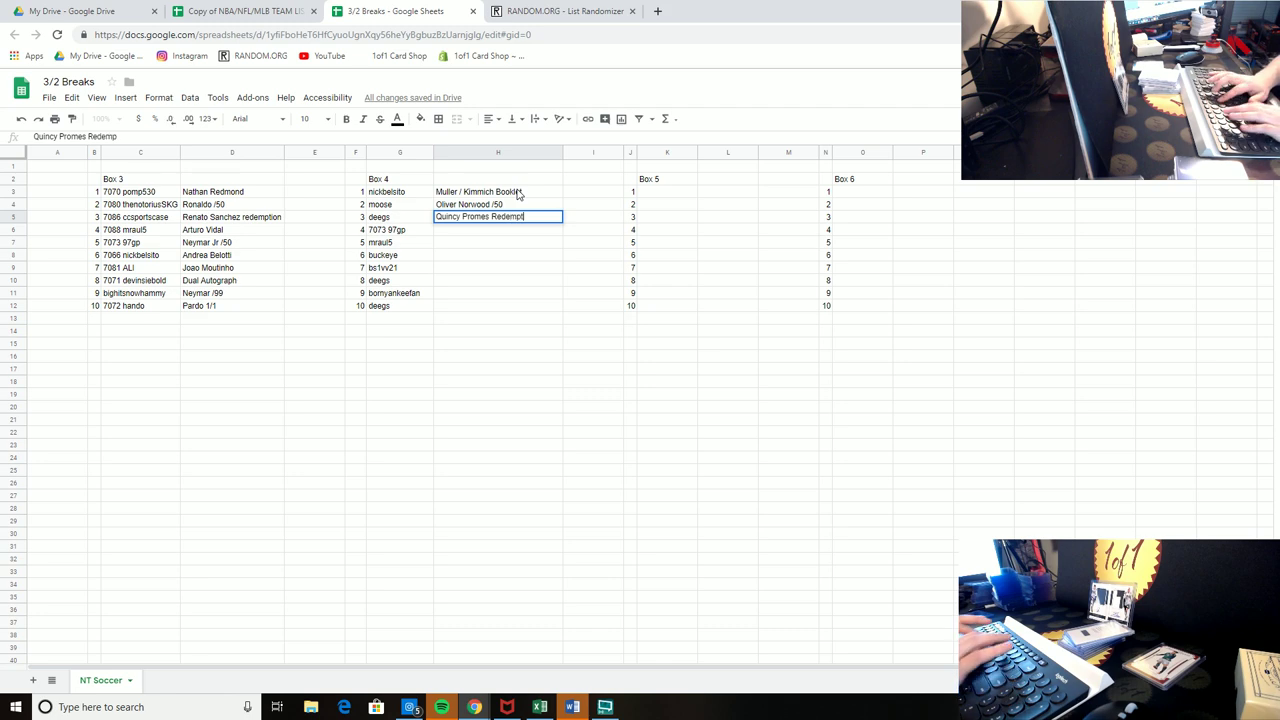
pyautogui.write('ion')
pyautogui.press('Return')
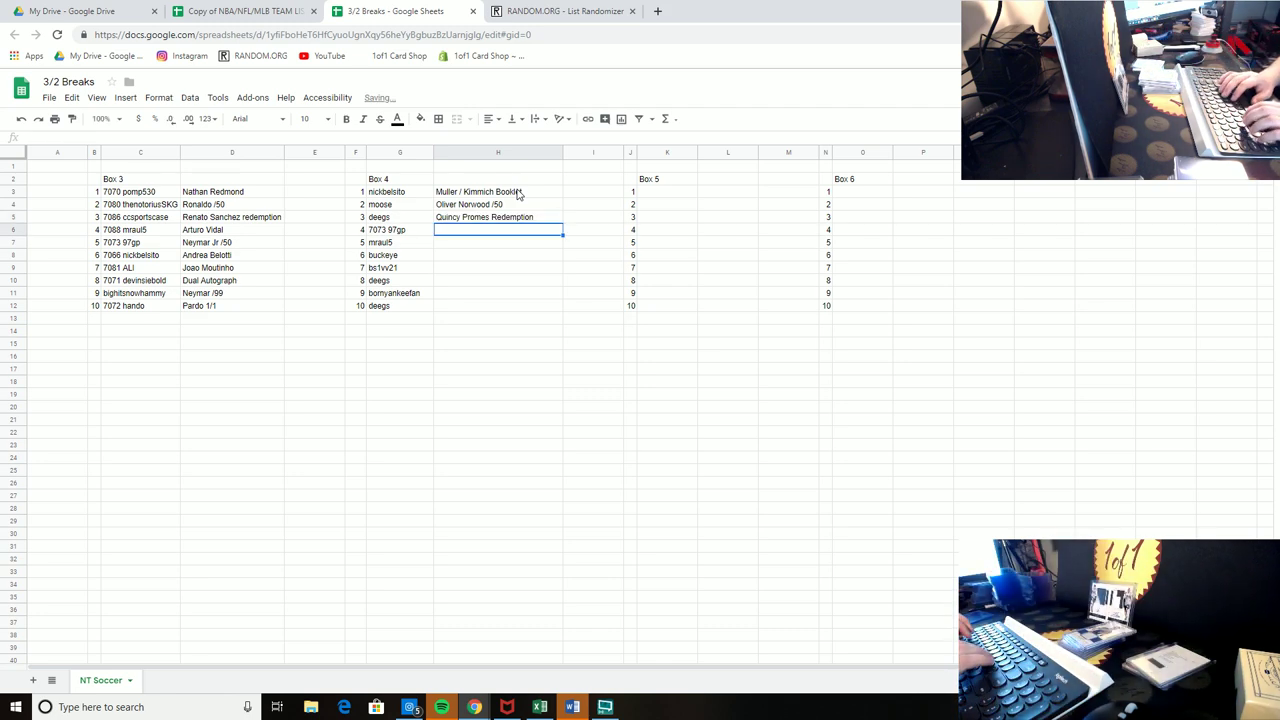
pyautogui.write('Luka Modric')
pyautogui.press('Return')
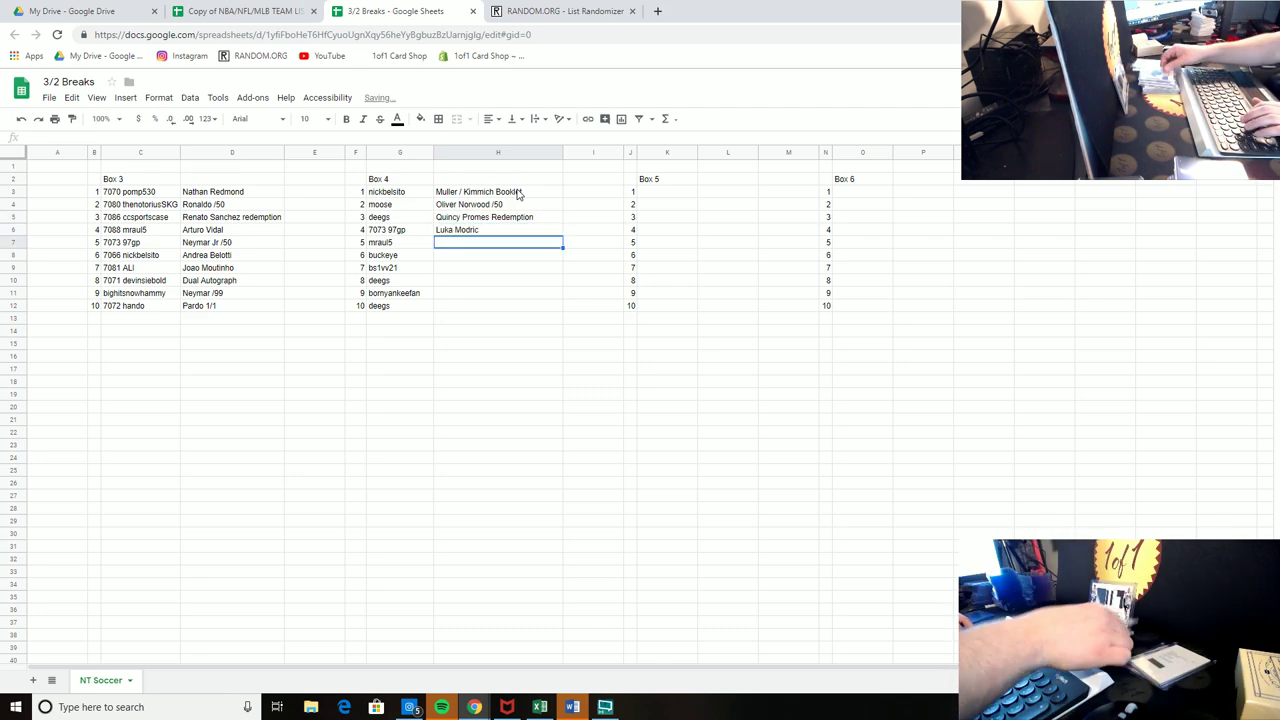
pyautogui.write('Mez')
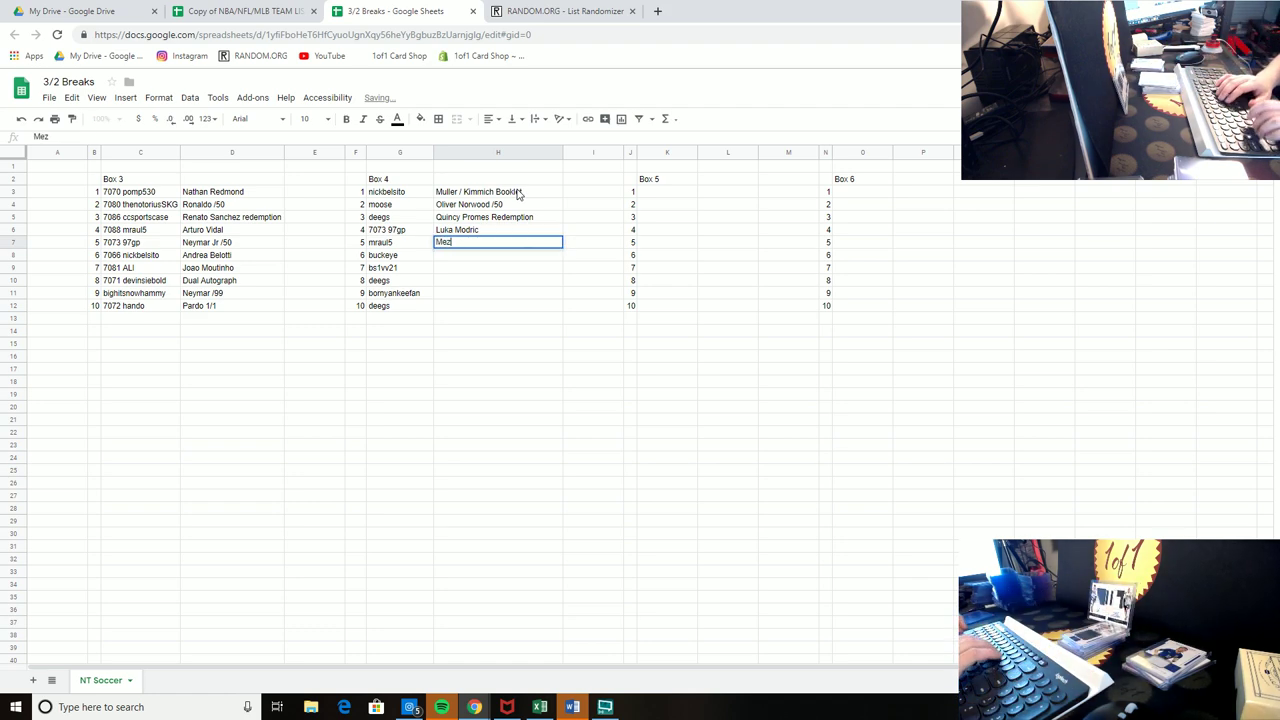
pyautogui.write('uit Ozil')
pyautogui.press('Return')
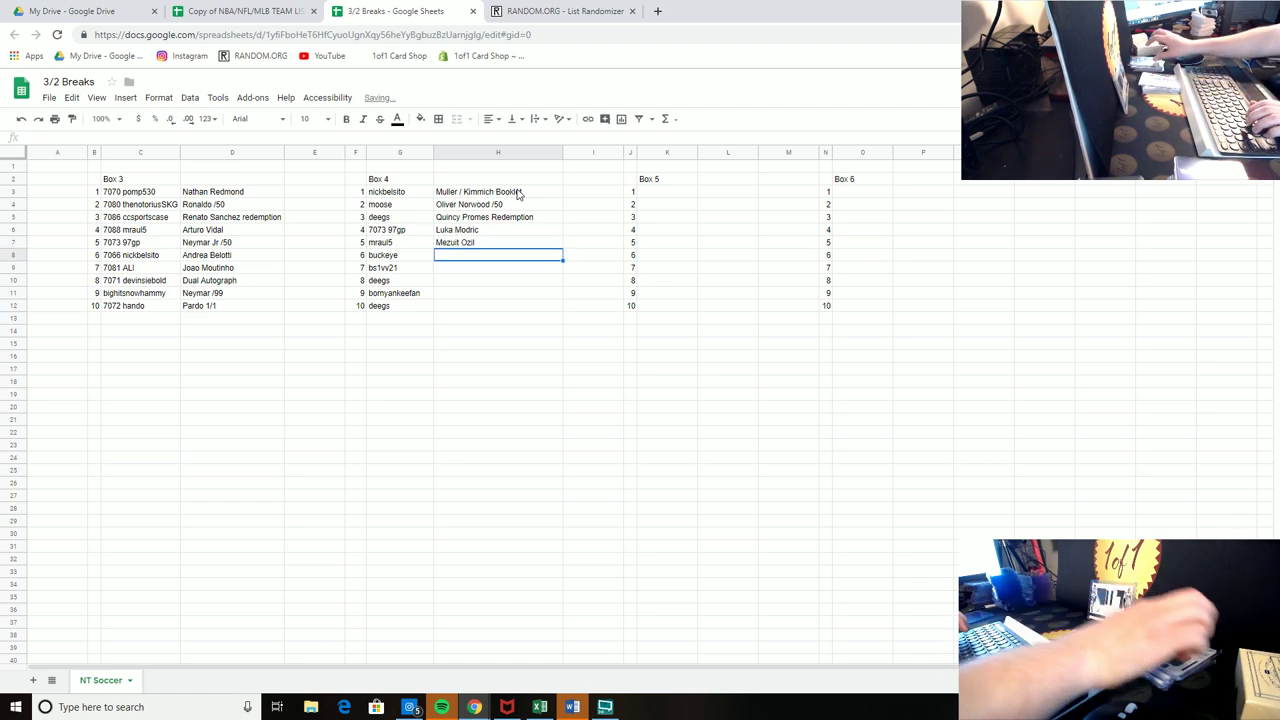
# Step: Add Patrice Evra, Anthony Martial, Oliver Giroud and Youri Tielemans as the next hits
pyautogui.write('O')
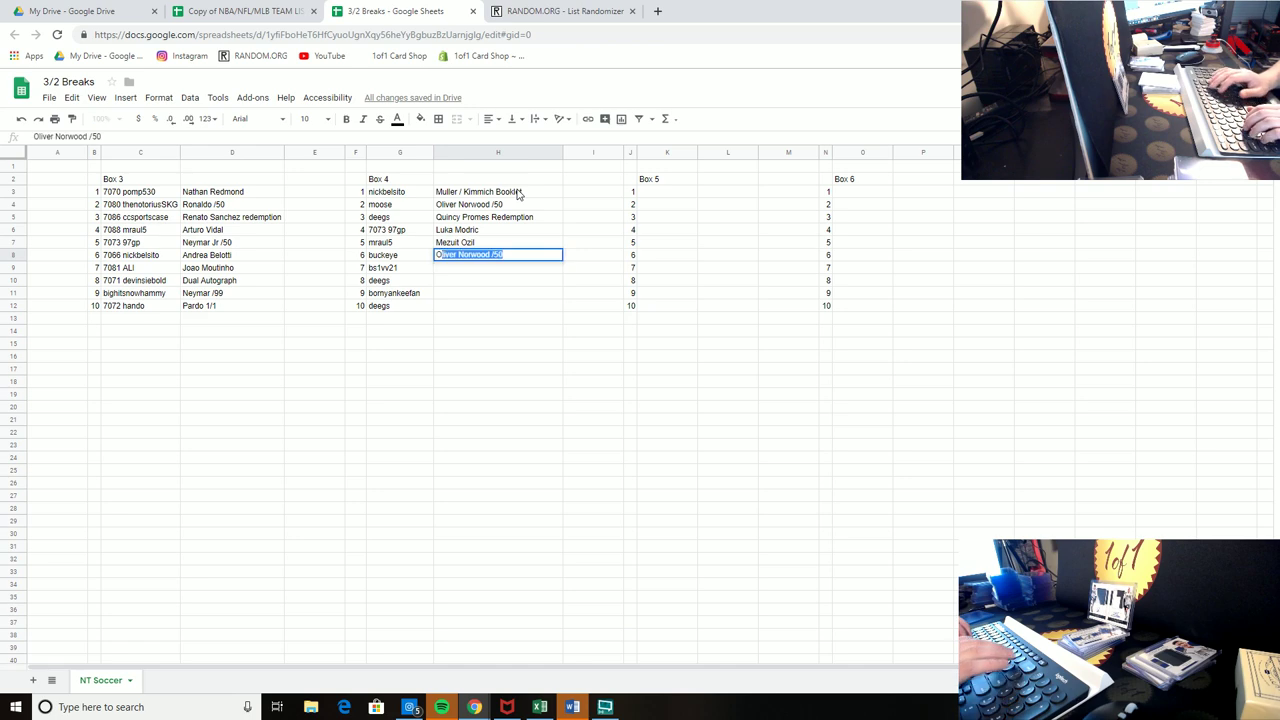
pyautogui.press('BackSpace')
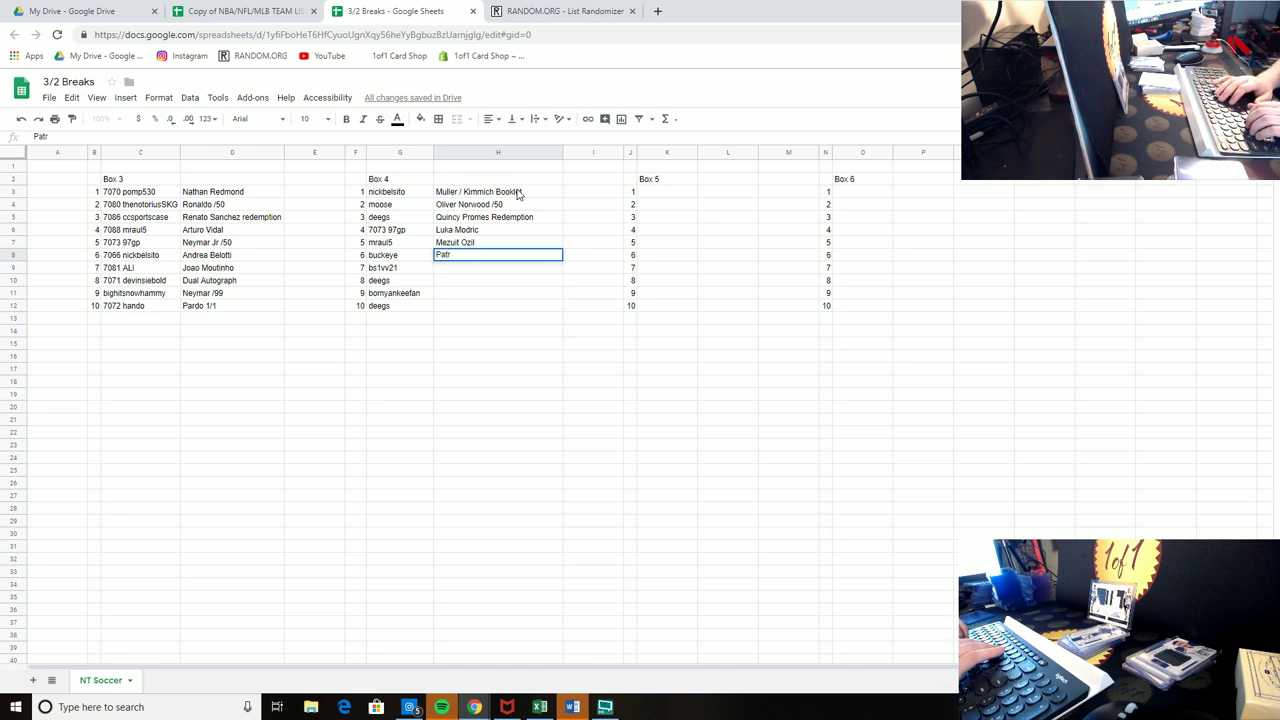
pyautogui.write('Patrice Evra')
pyautogui.press('Return')
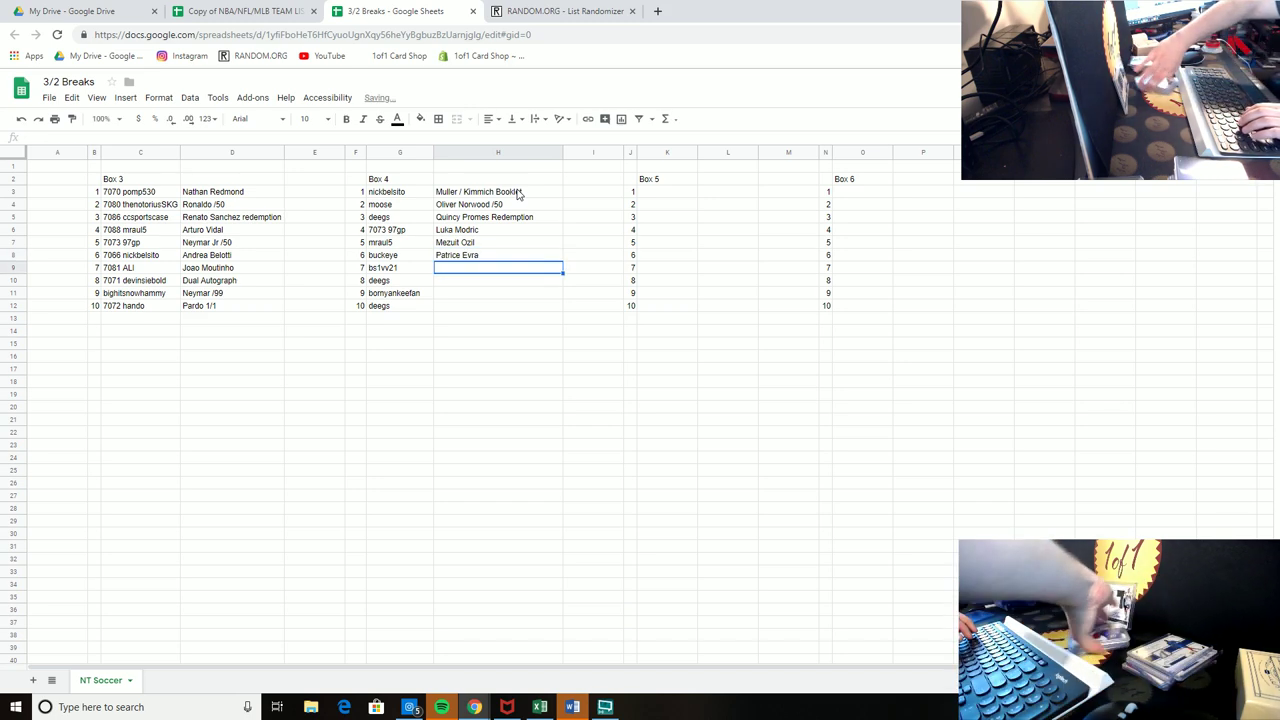
pyautogui.write('Anthony')
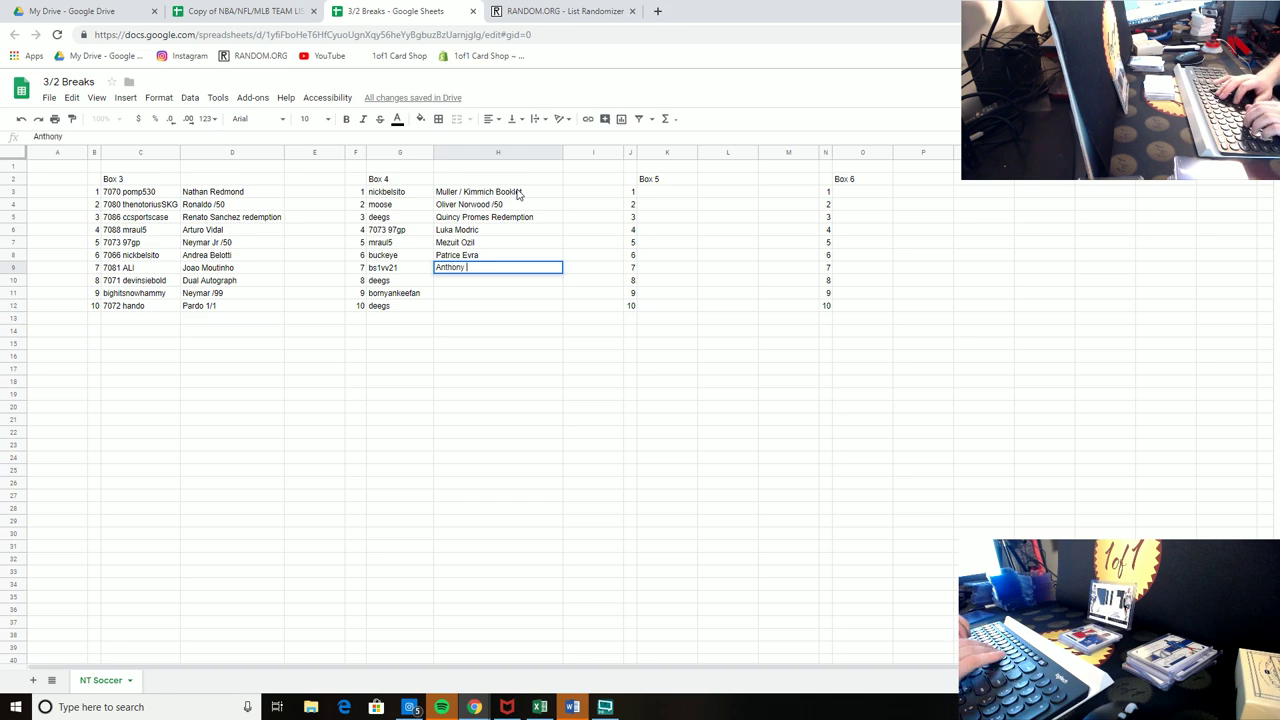
pyautogui.write(' Martial')
pyautogui.press('Return')
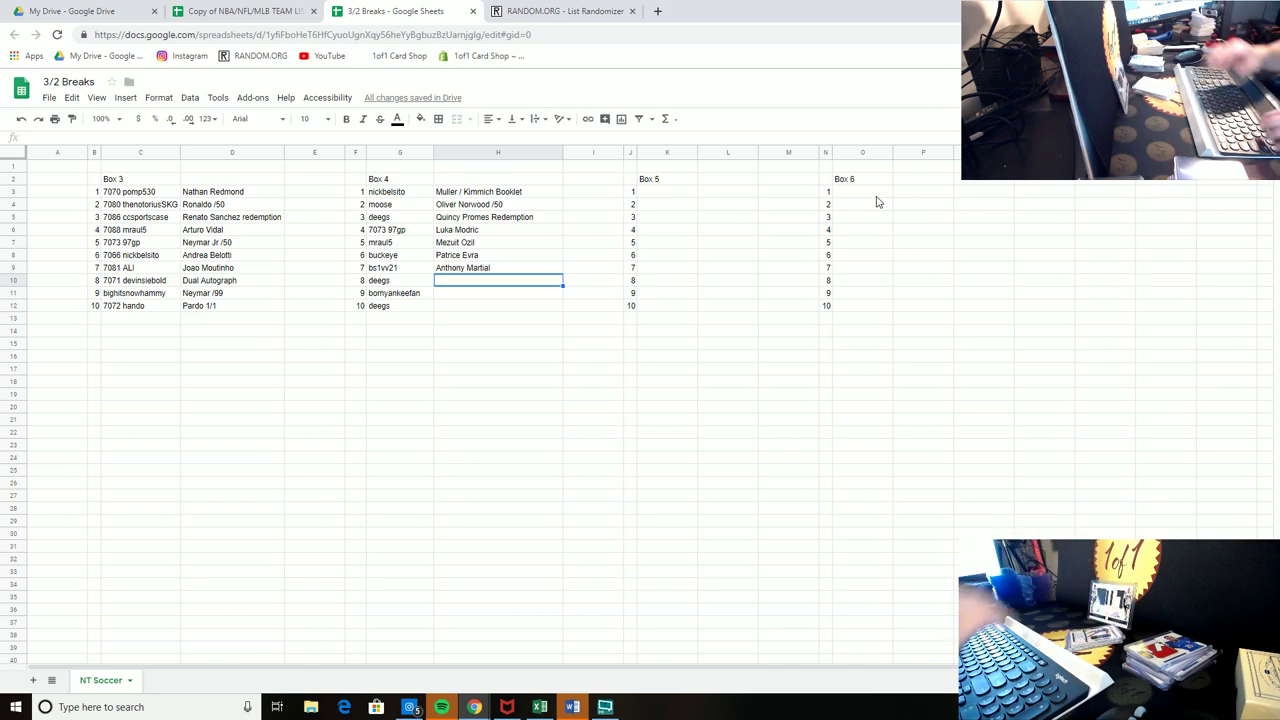
pyautogui.write('Oliver')
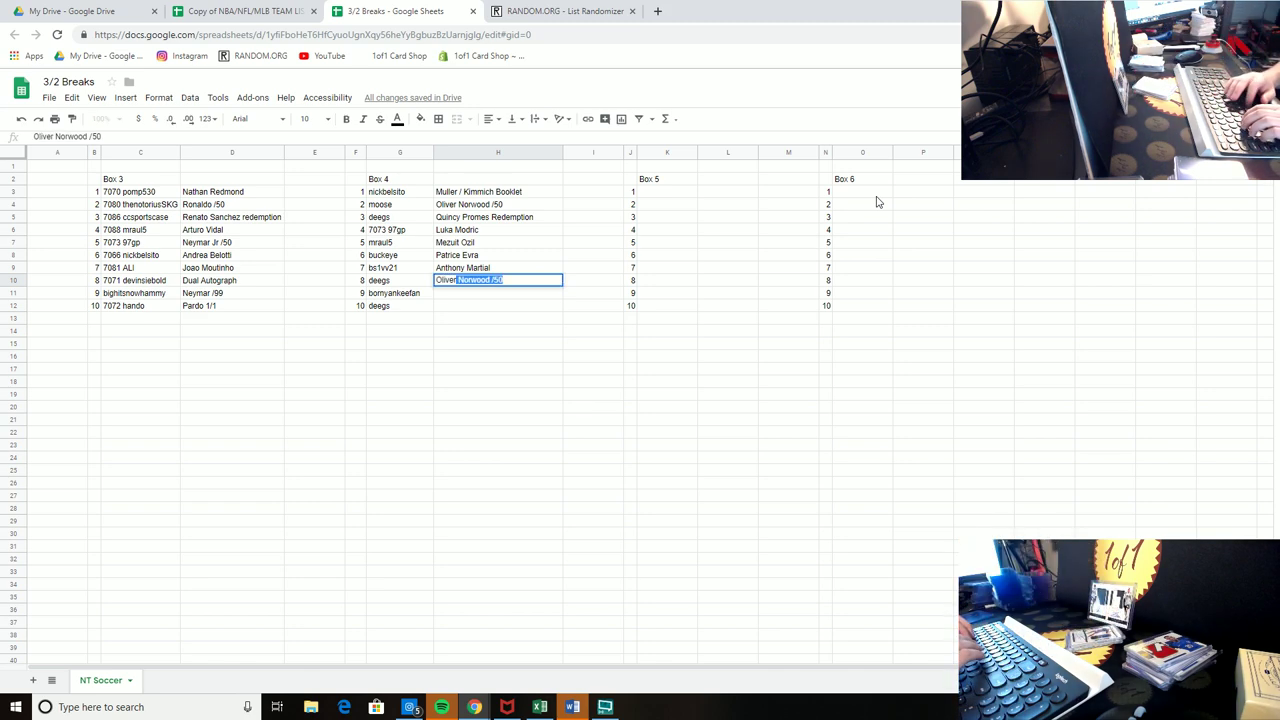
pyautogui.write(' Gir')
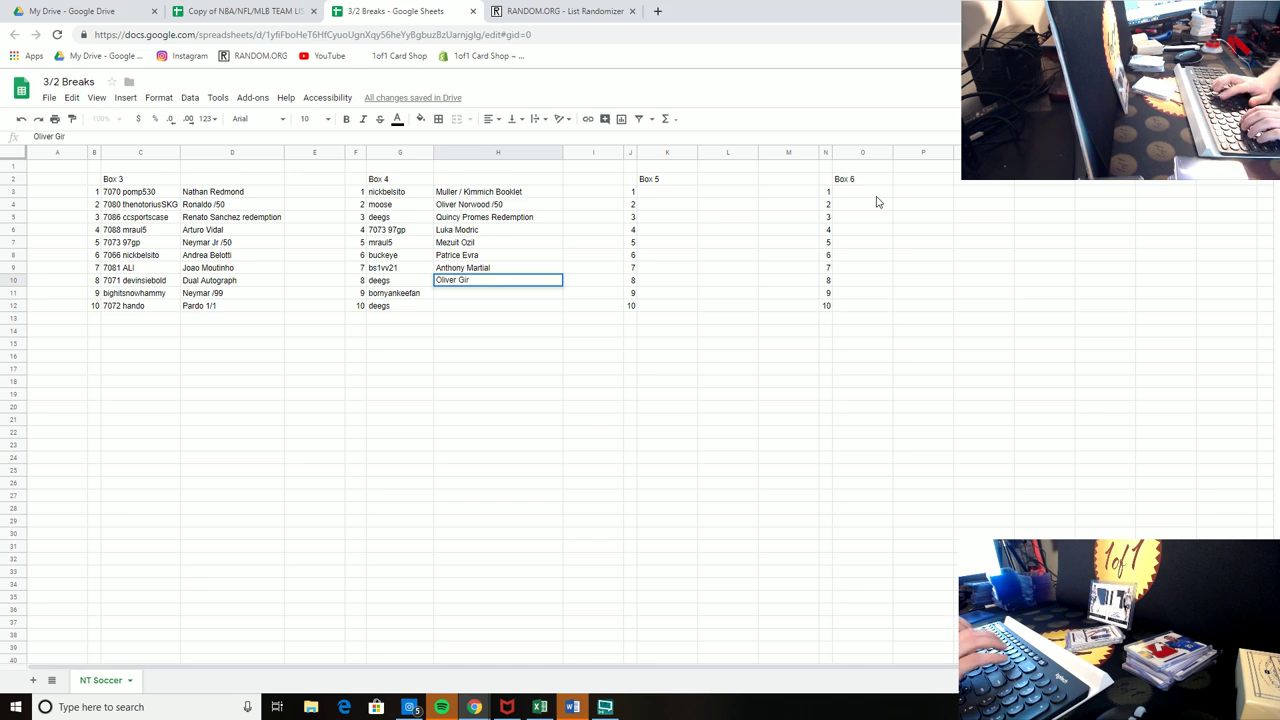
pyautogui.write('oudDeAndre Yedlin')
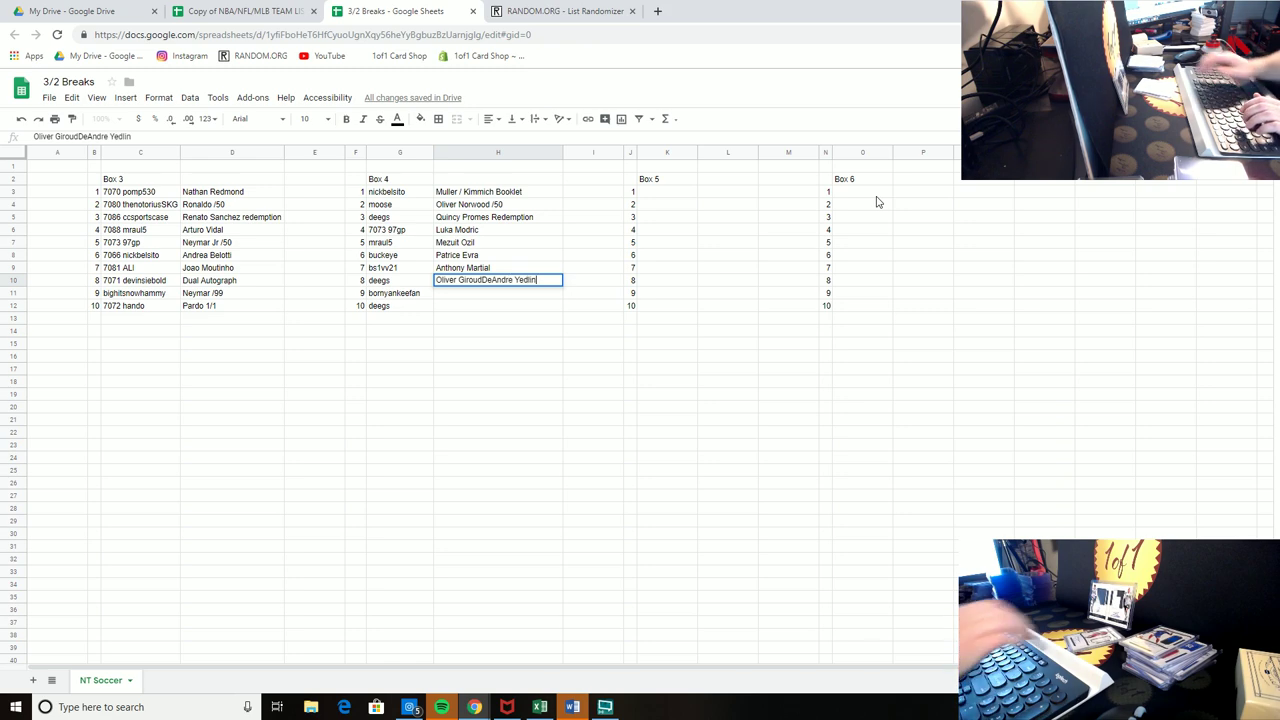
pyautogui.press('Return')
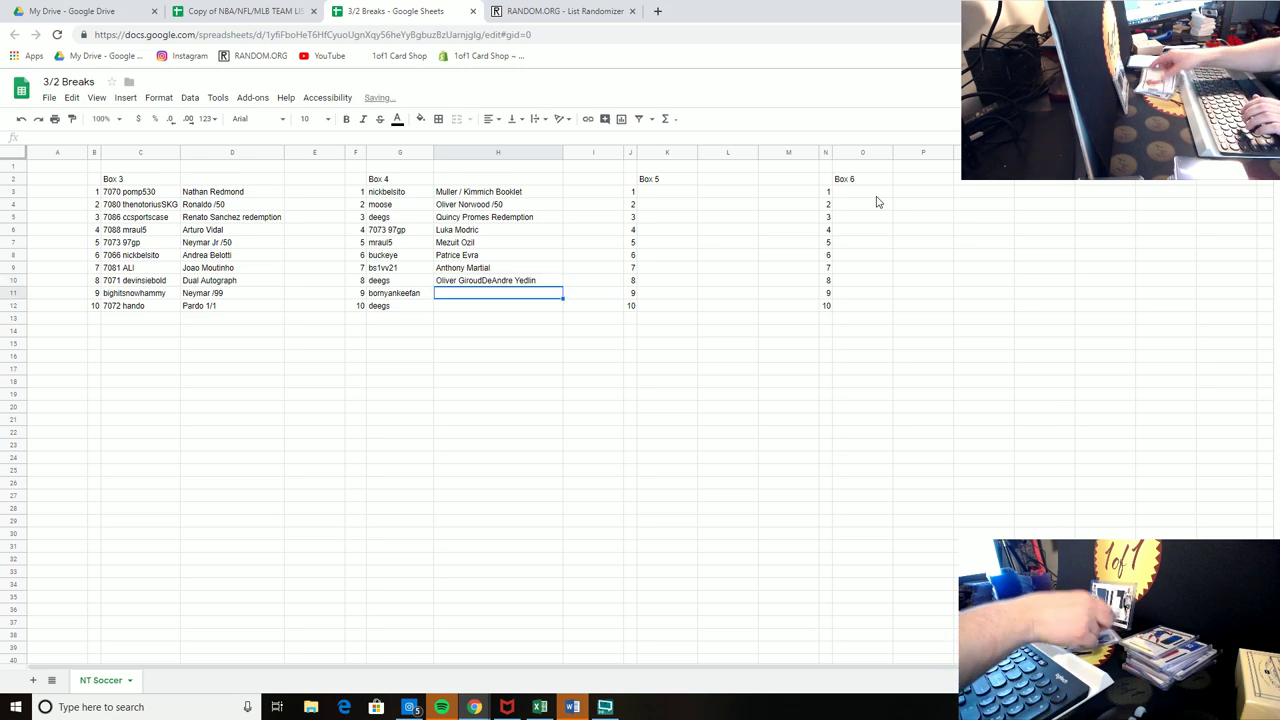
pyautogui.write('Youri Tiel')
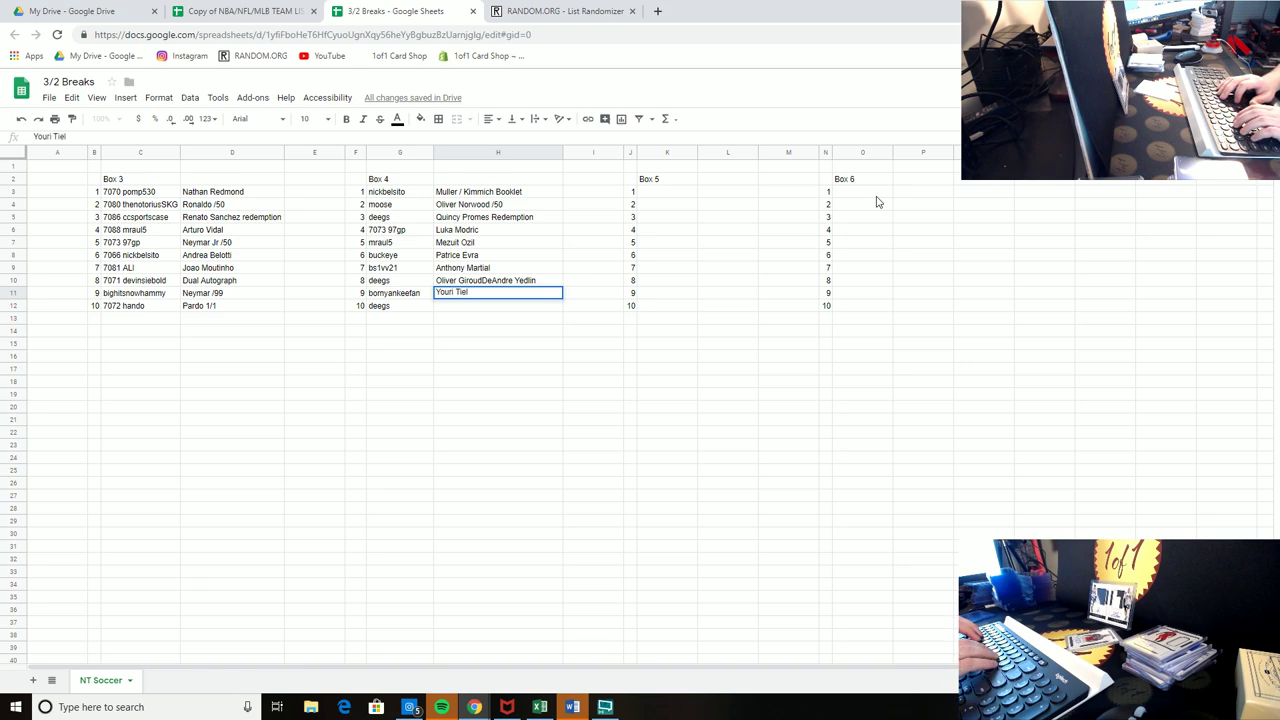
pyautogui.write('emans')
pyautogui.press('Return')
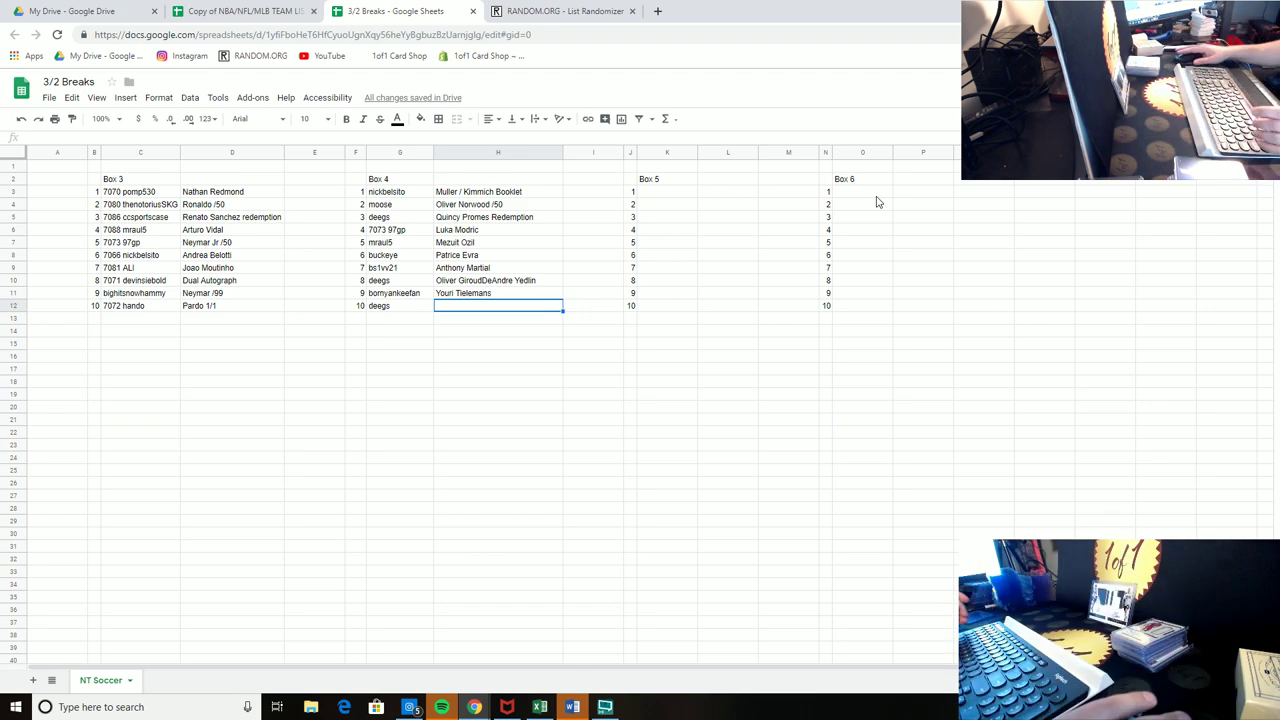
# Step: Move 'DeAndre Yedlin' out of spot 8's entry into spot 10's hit cell
pyautogui.doubleClick(483, 280)
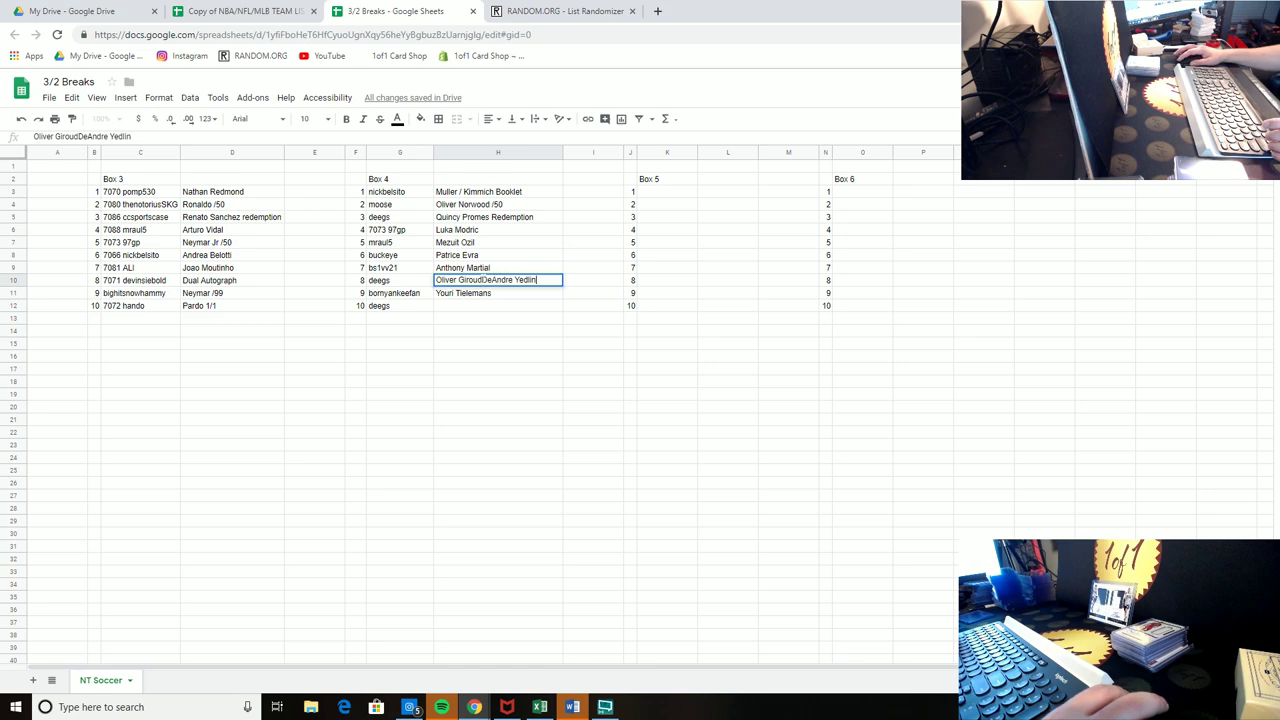
pyautogui.moveTo(483, 280); pyautogui.dragTo(536, 280)
pyautogui.hotkey('ctrl', 'x')
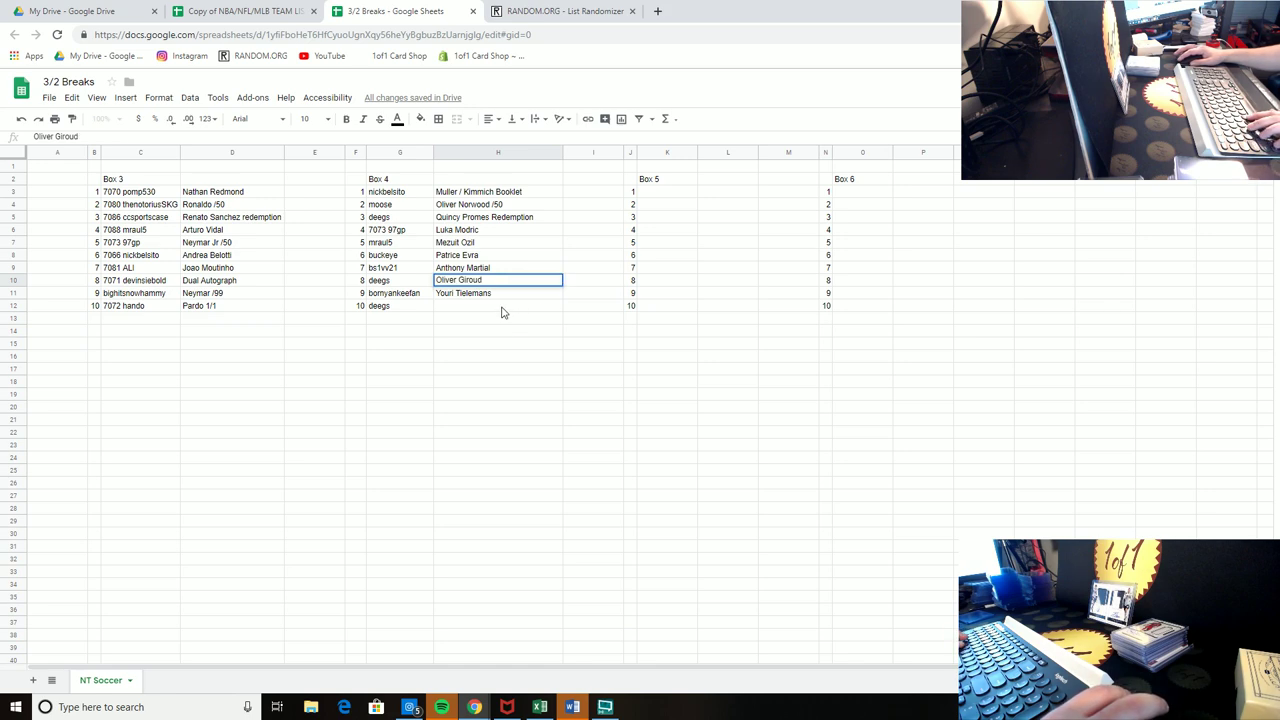
pyautogui.click(500, 306)
pyautogui.hotkey('ctrl', 'v')
pyautogui.click(478, 372)
pyautogui.click(775, 388)
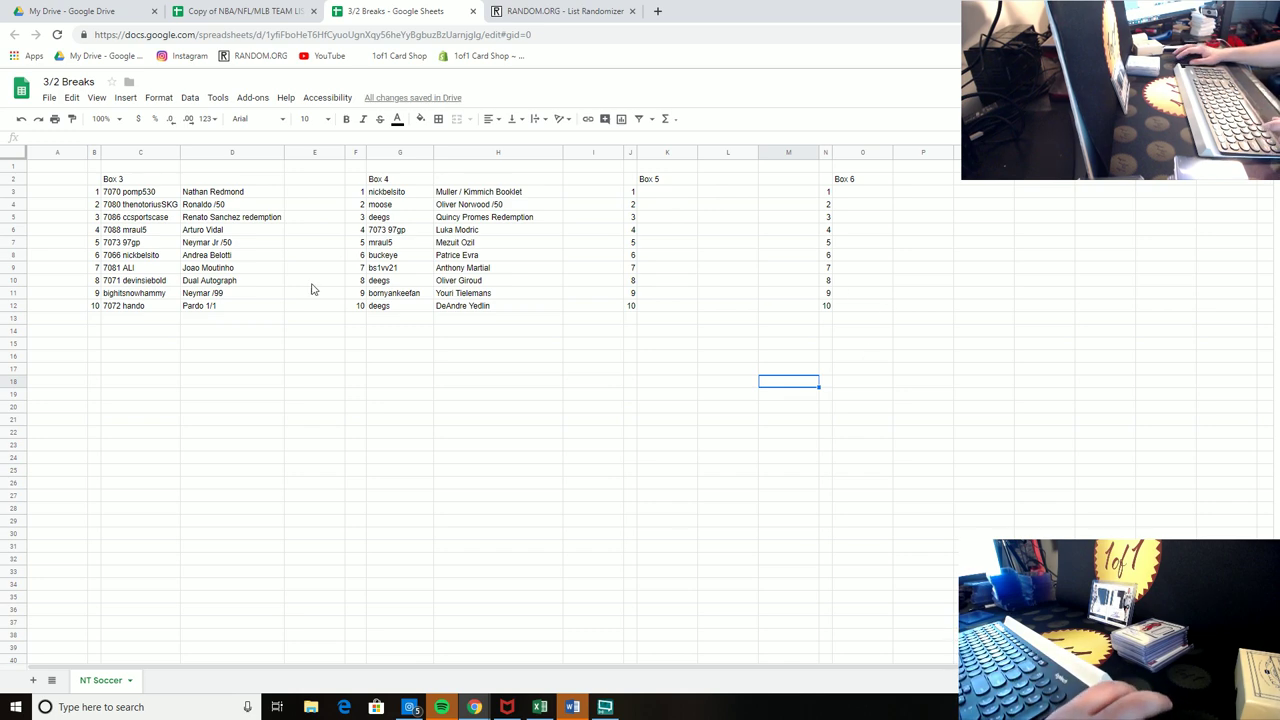
# Step: Copy Box 4's usernames from G3:G12 into RANDOM.ORG's List Randomizer
pyautogui.moveTo(391, 307); pyautogui.dragTo(394, 193)
pyautogui.rightClick(394, 196)
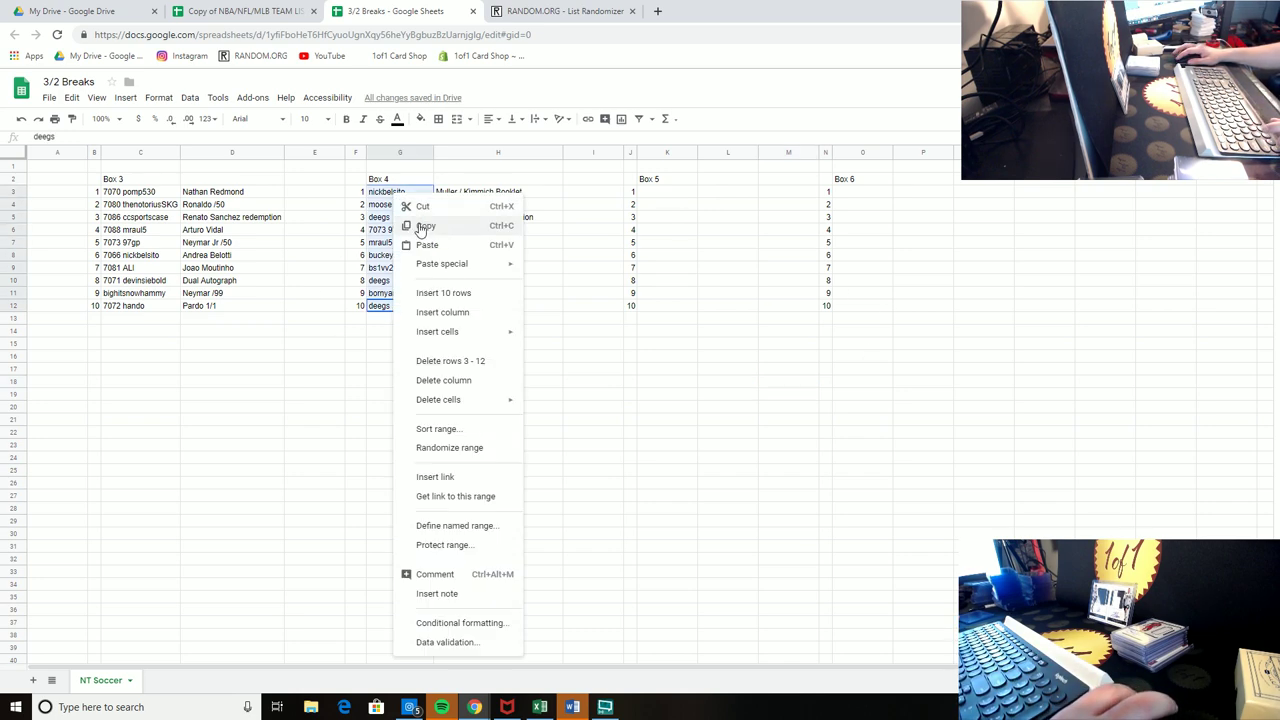
pyautogui.click(424, 228)
pyautogui.click(560, 11)
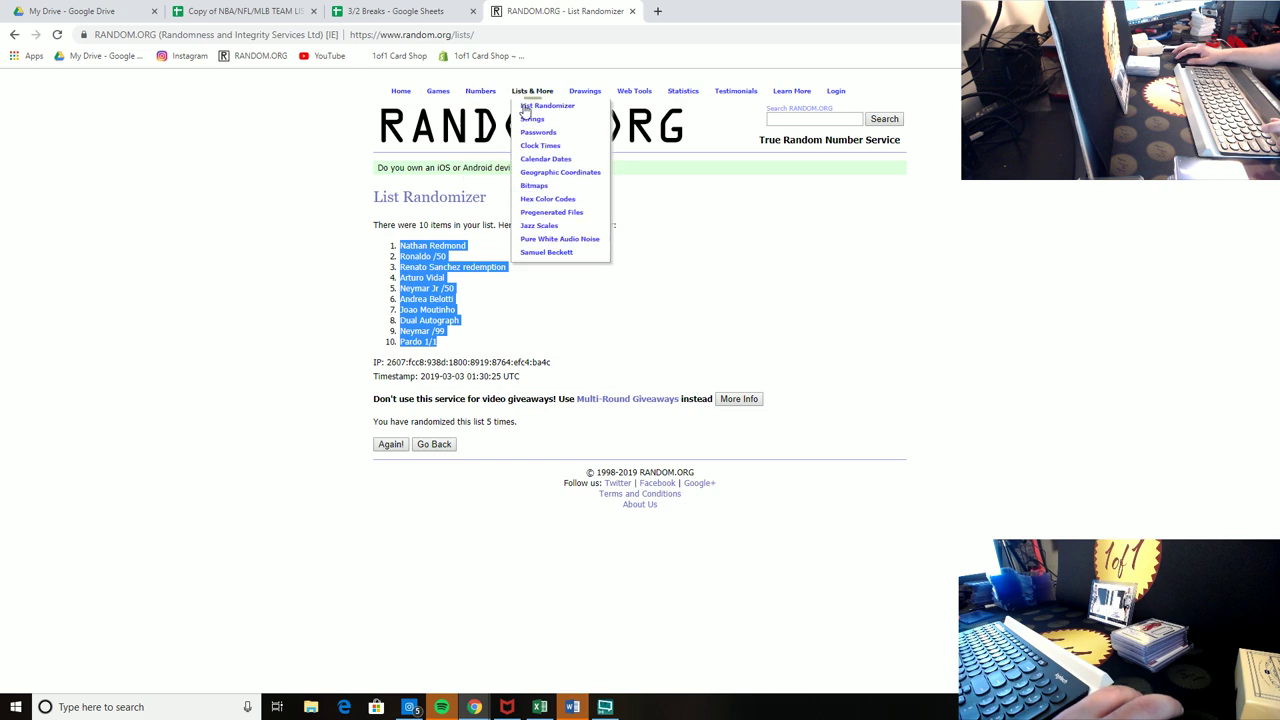
pyautogui.click(525, 107)
pyautogui.rightClick(440, 338)
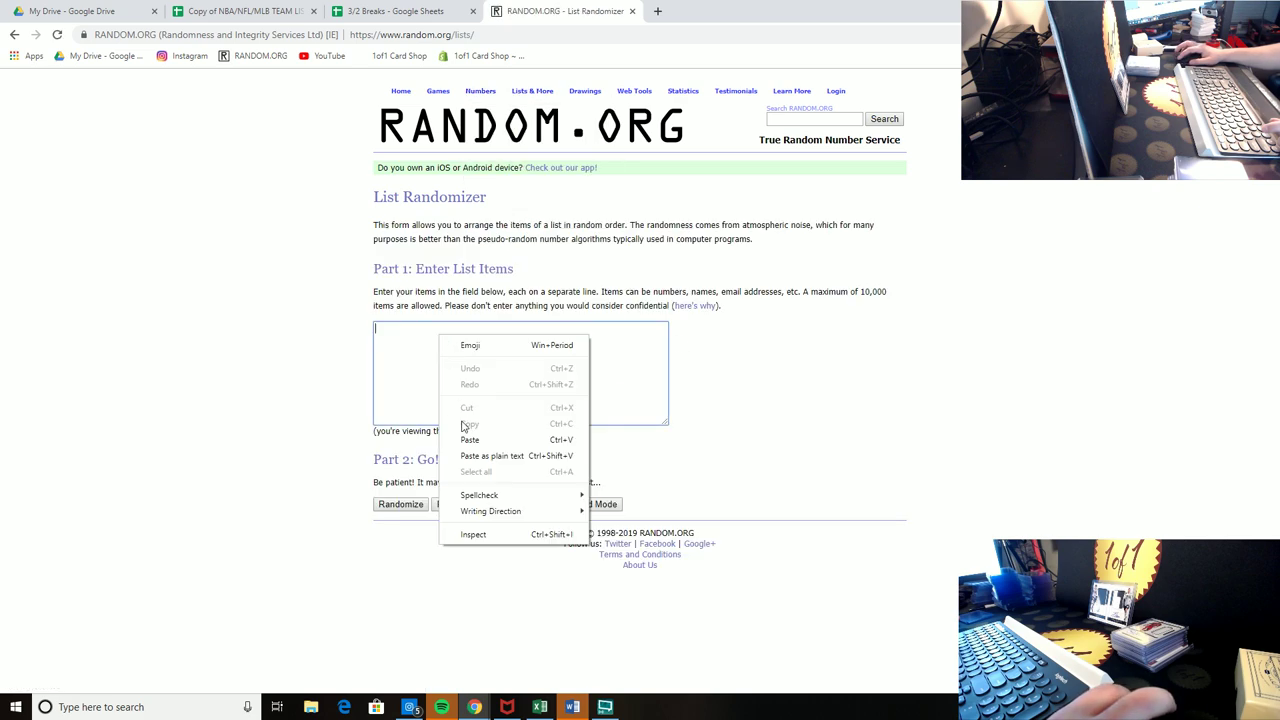
pyautogui.click(469, 439)
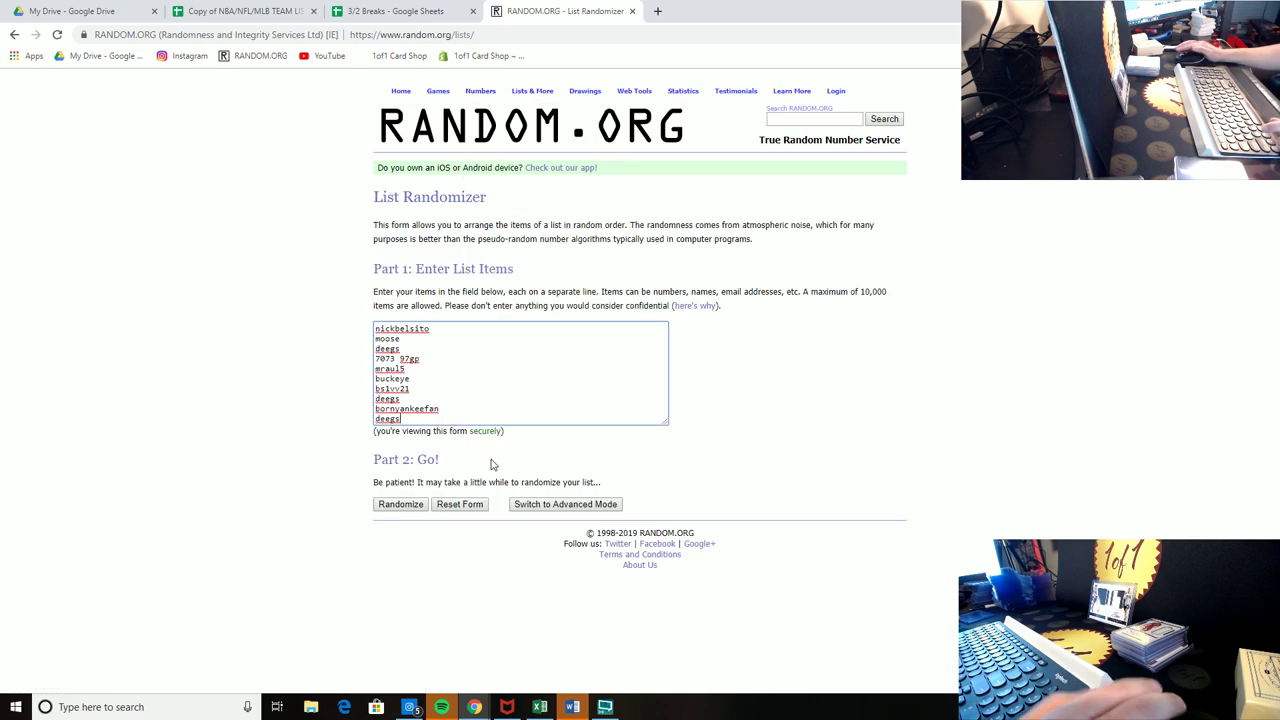
# Step: Randomize the username list, then reshuffle it three more times
pyautogui.click(412, 507)
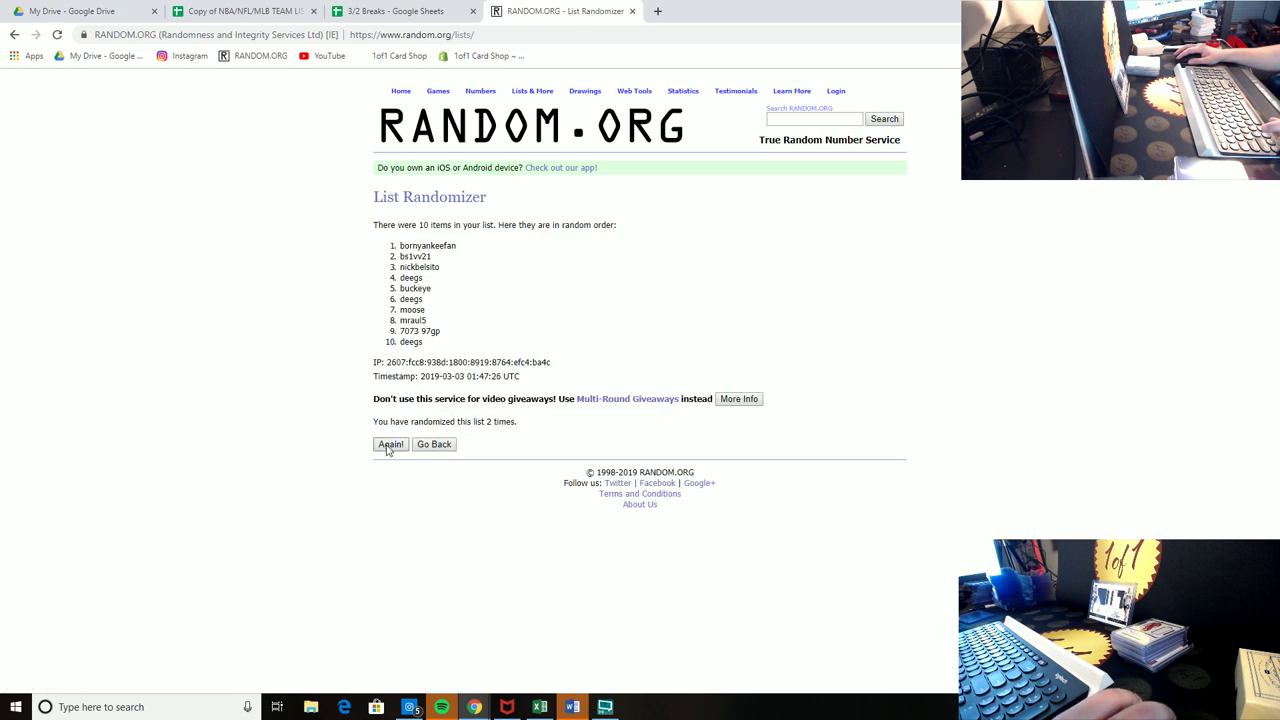
pyautogui.click(388, 446)
pyautogui.click(390, 444)
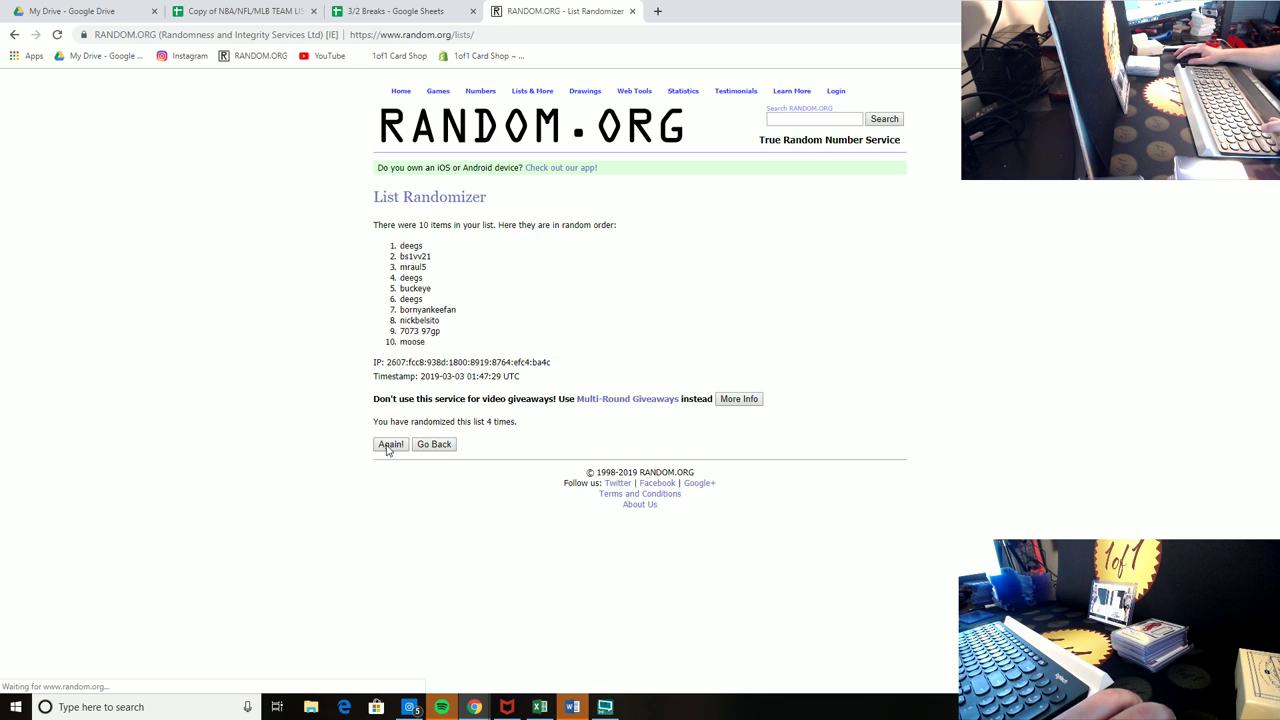
pyautogui.click(390, 444)
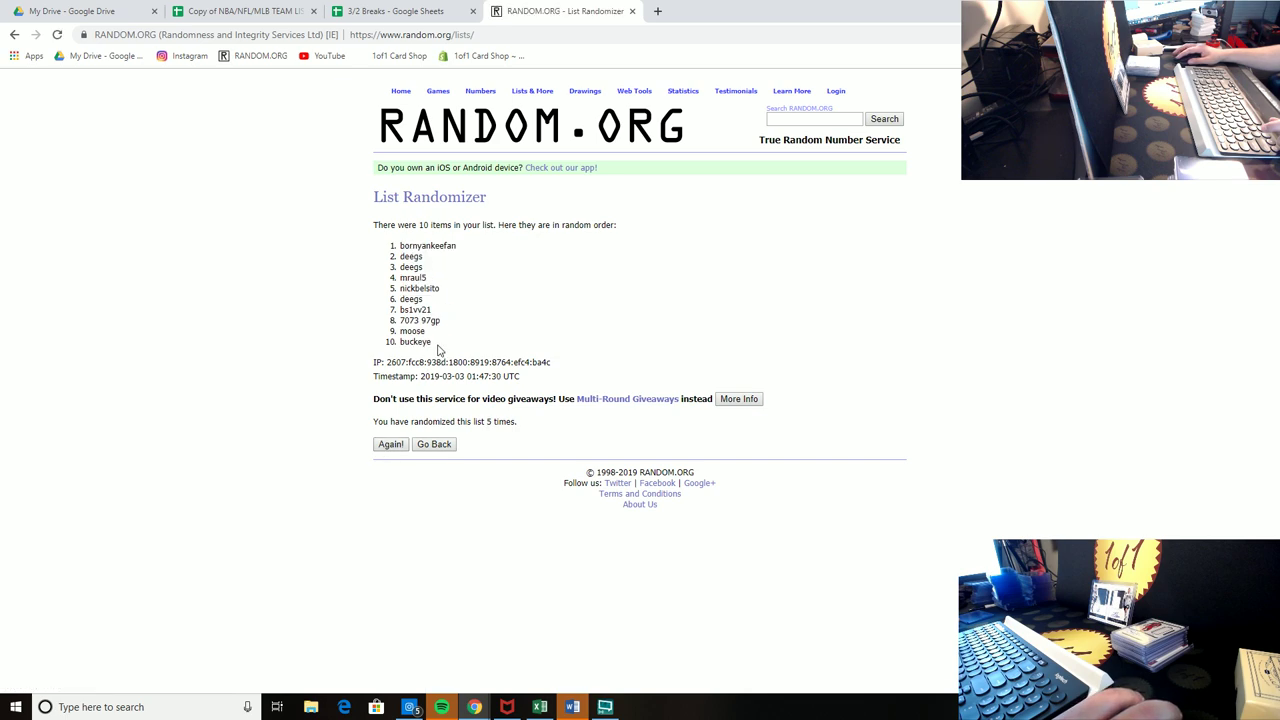
# Step: Paste the shuffled usernames back over G3:G12 in 3/2 Breaks
pyautogui.moveTo(437, 347); pyautogui.dragTo(392, 243)
pyautogui.rightClick(394, 245)
pyautogui.click(428, 257)
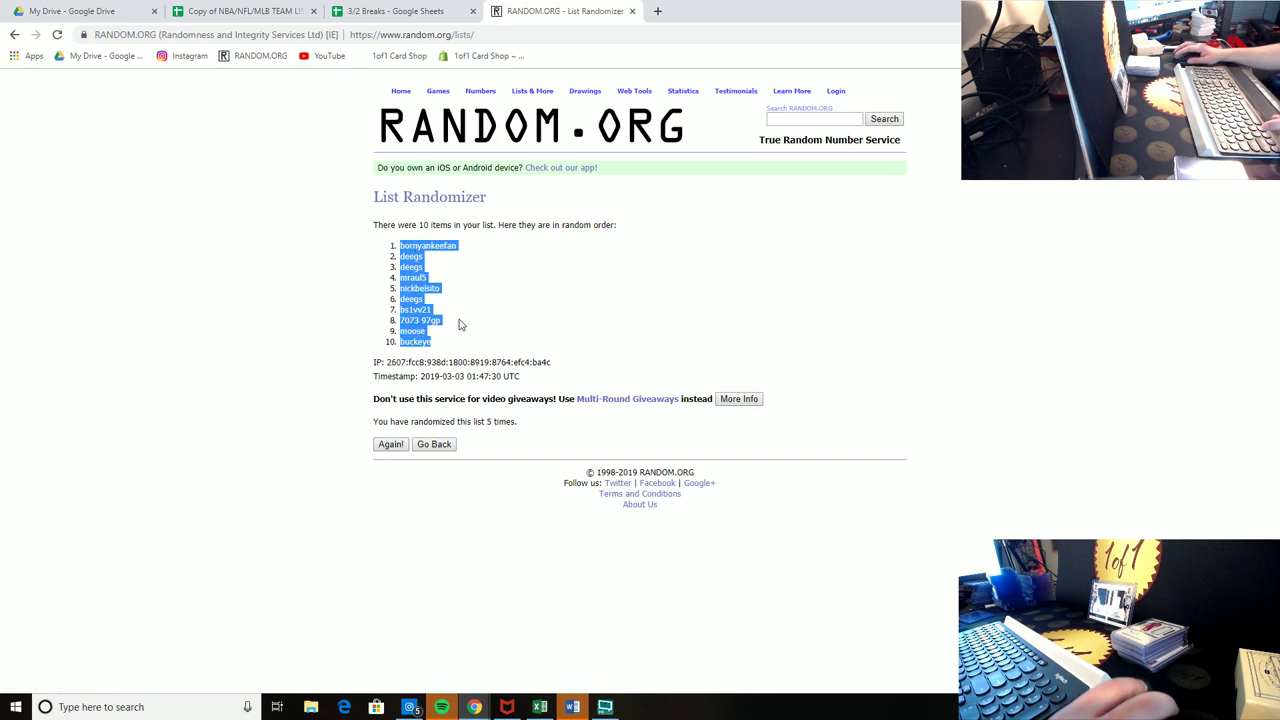
pyautogui.click(388, 6)
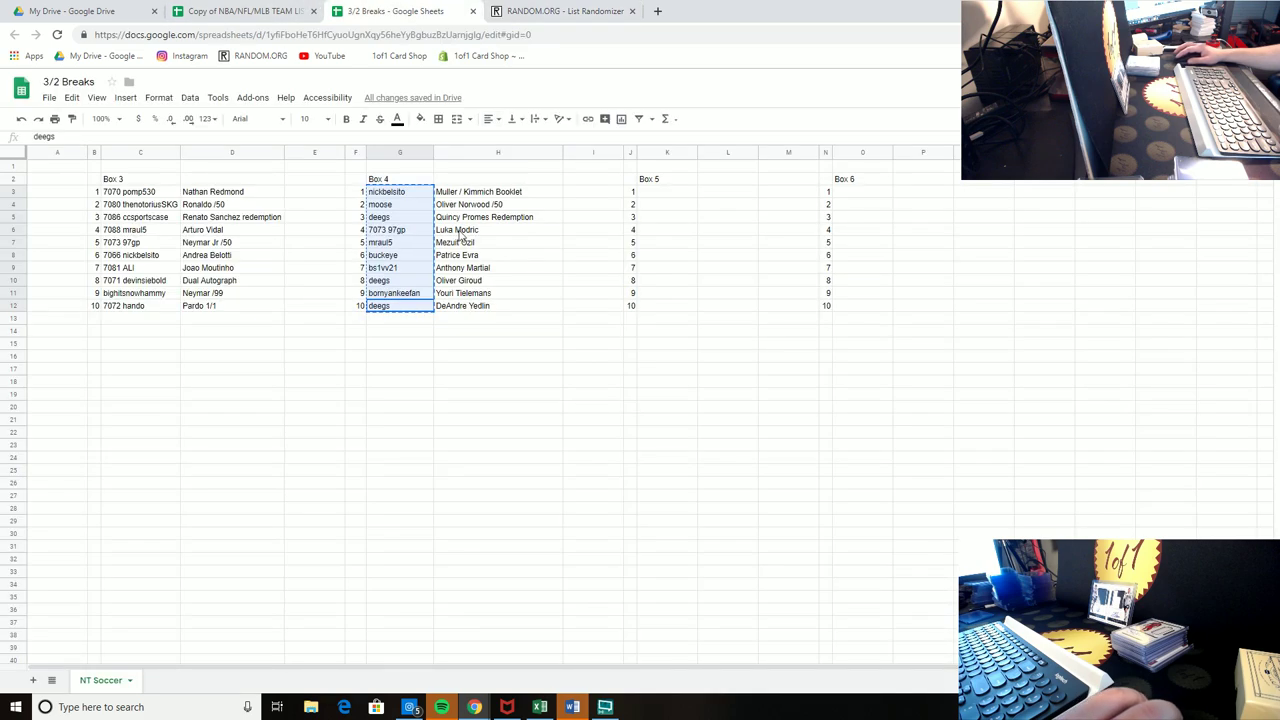
pyautogui.rightClick(404, 195)
pyautogui.click(460, 240)
pyautogui.moveTo(489, 306); pyautogui.dragTo(490, 306)
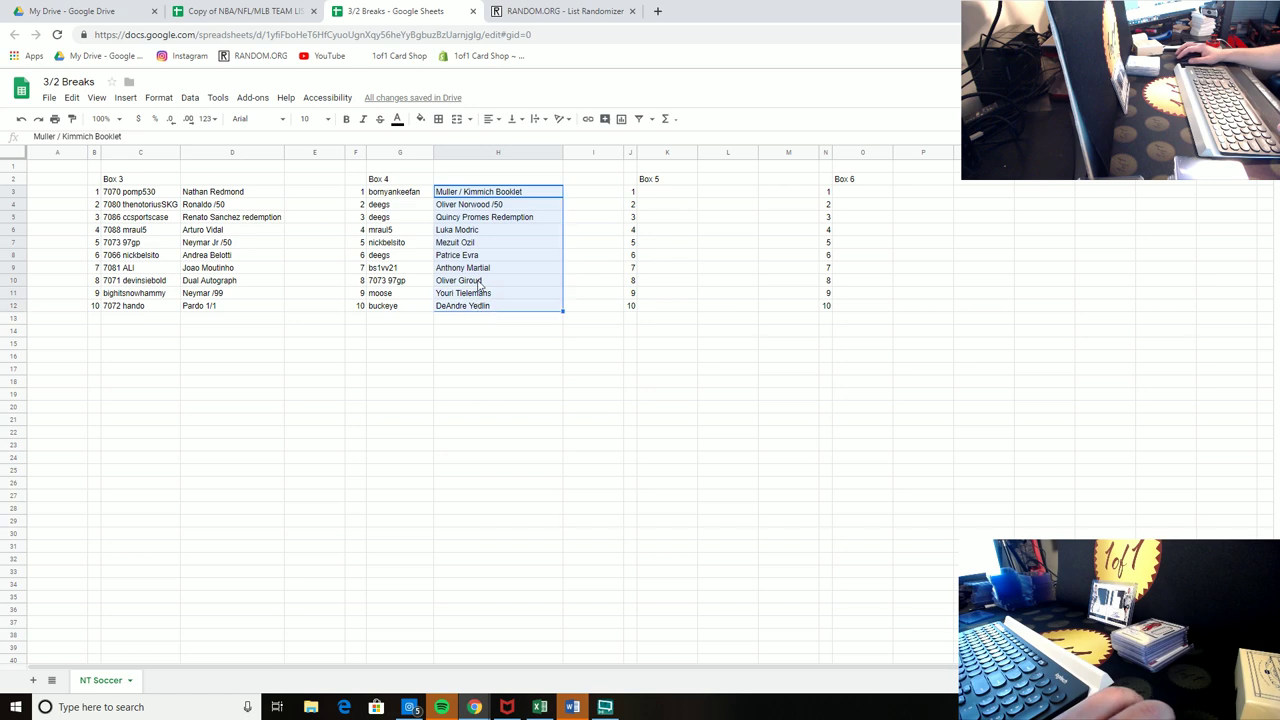
# Step: Copy Box 4's ten card hits from H3:H12 into a fresh List Randomizer form
pyautogui.rightClick(490, 306)
pyautogui.click(507, 304)
pyautogui.click(535, 10)
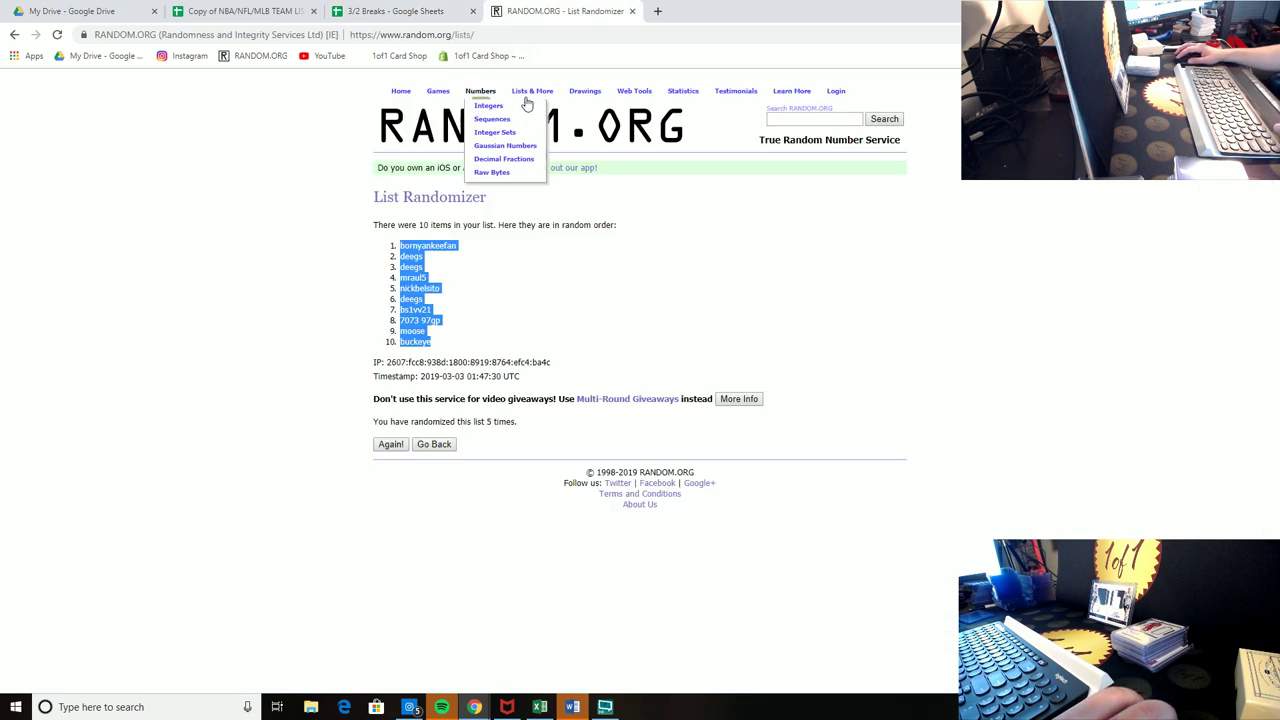
pyautogui.click(533, 105)
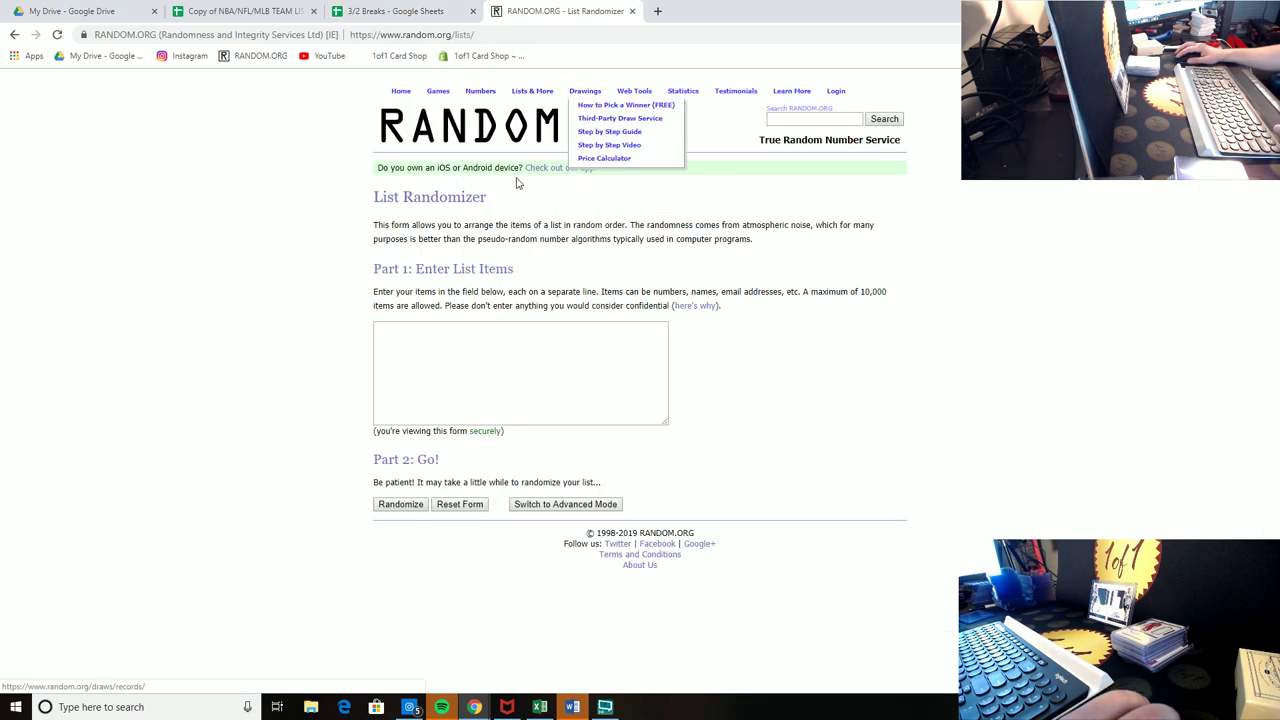
pyautogui.rightClick(440, 345)
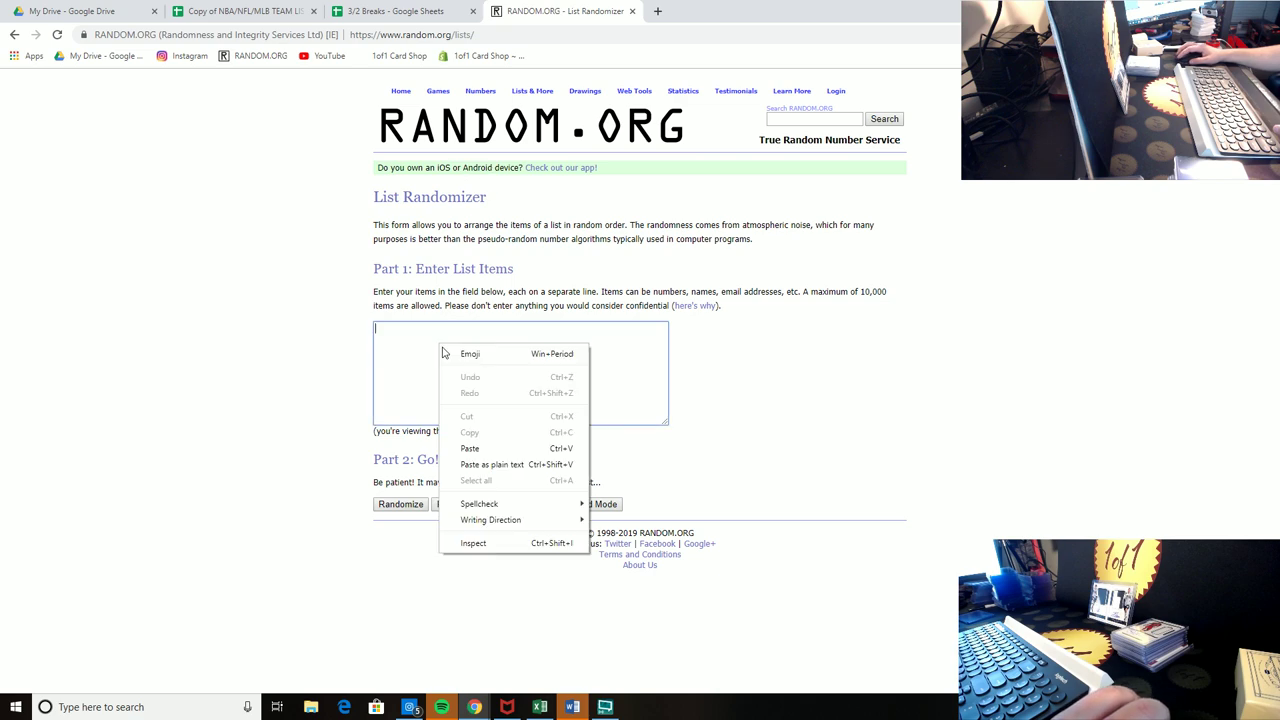
pyautogui.click(470, 449)
# Step: Shuffle the card hit list five times
pyautogui.click(401, 504)
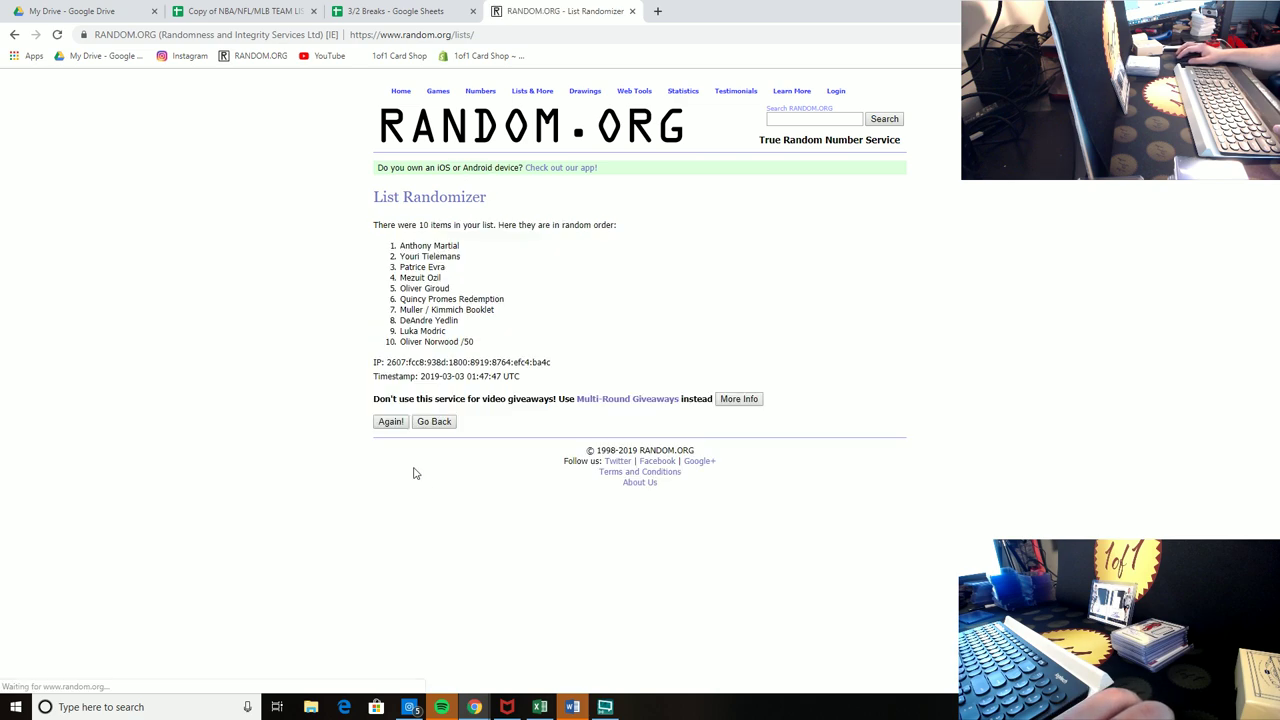
pyautogui.click(390, 422)
pyautogui.click(390, 446)
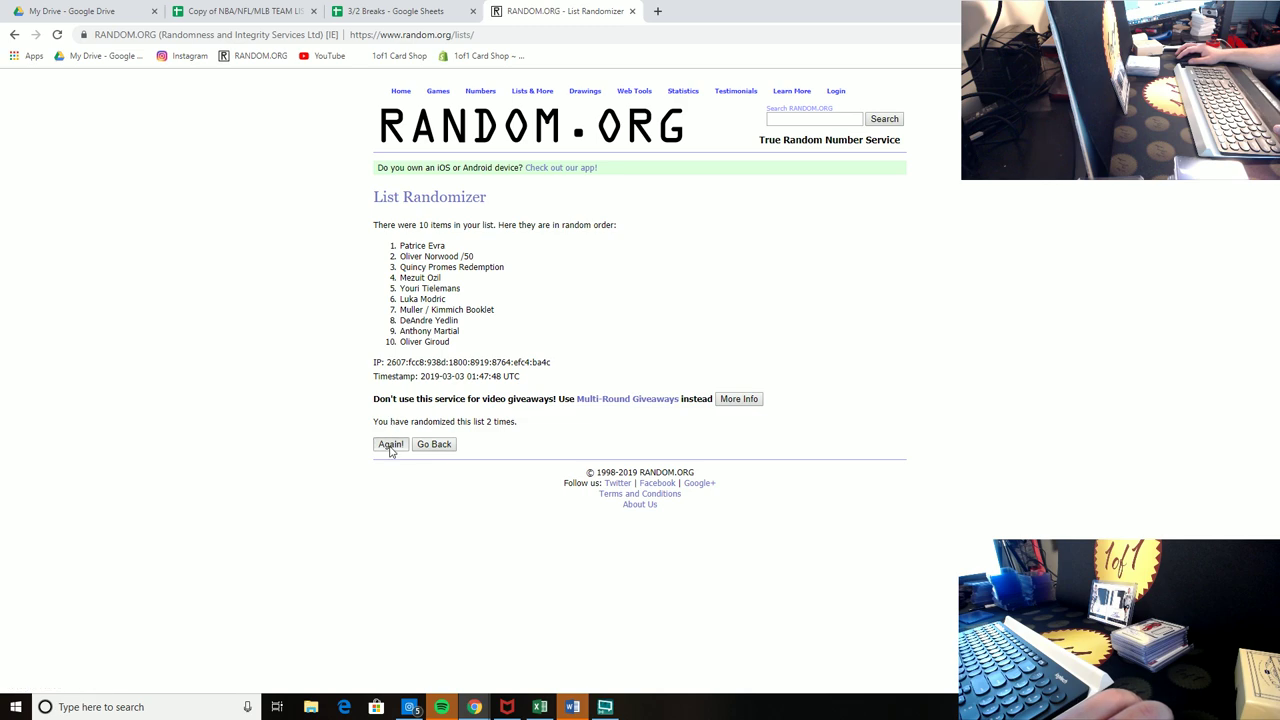
pyautogui.click(390, 446)
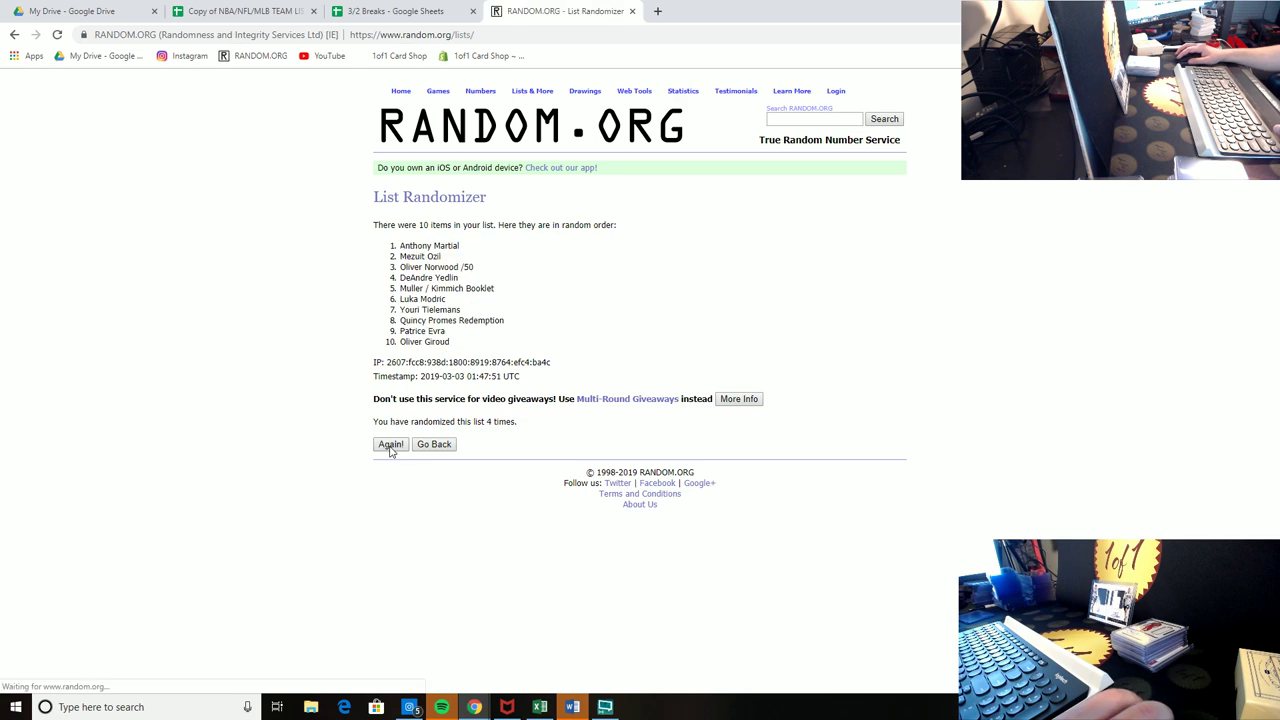
pyautogui.click(390, 446)
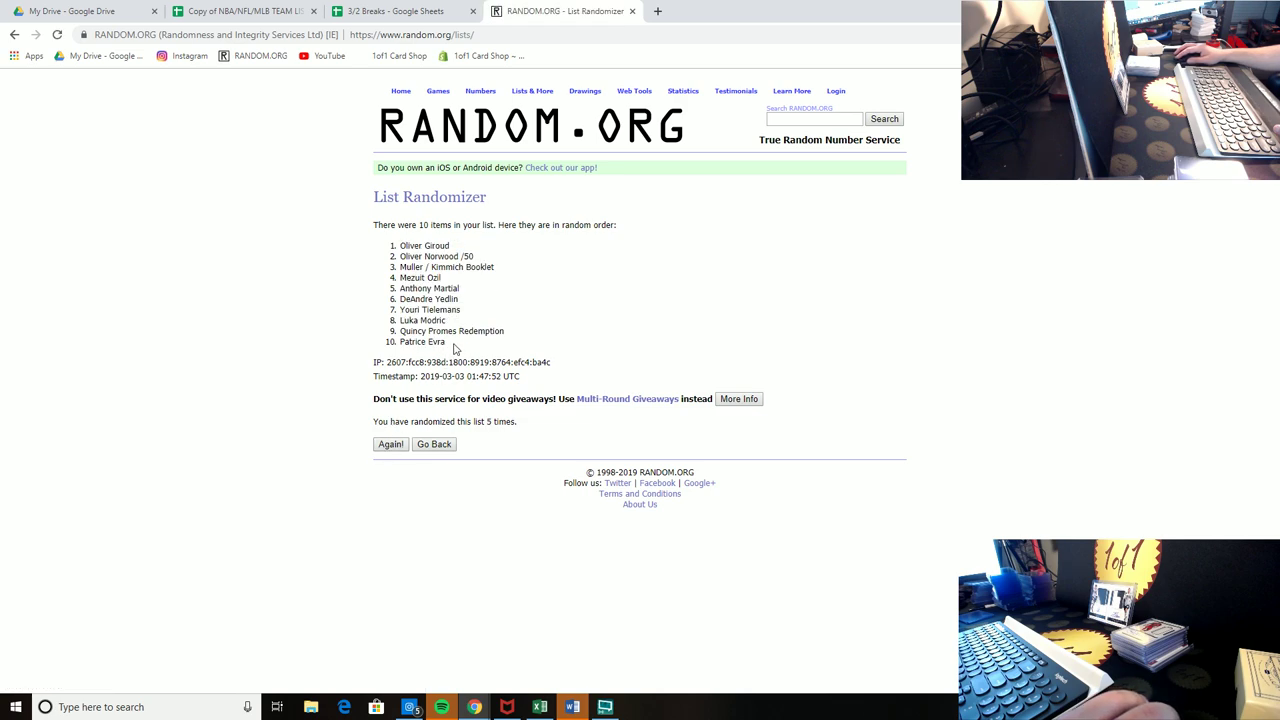
# Step: Paste the shuffled card hits back over H3:H12, now topped by Oliver Giroud
pyautogui.moveTo(452, 347); pyautogui.dragTo(407, 250)
pyautogui.rightClick(407, 250)
pyautogui.click(430, 262)
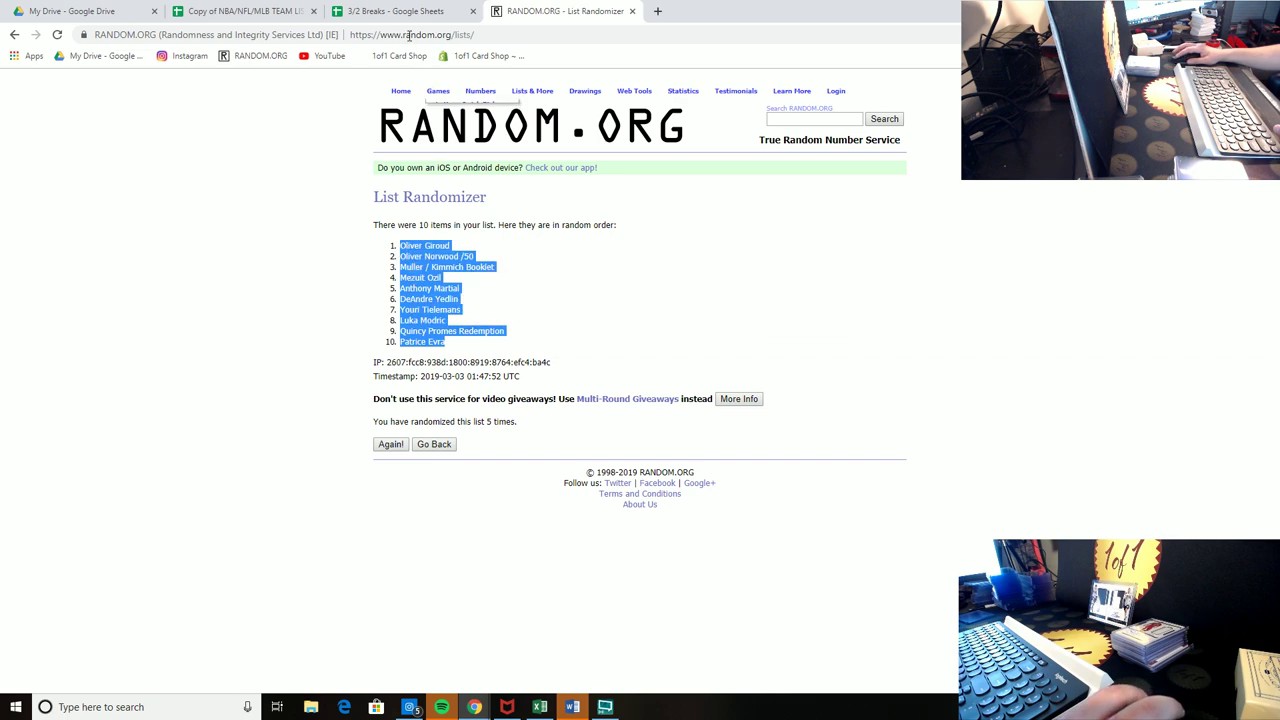
pyautogui.click(405, 12)
pyautogui.rightClick(502, 204)
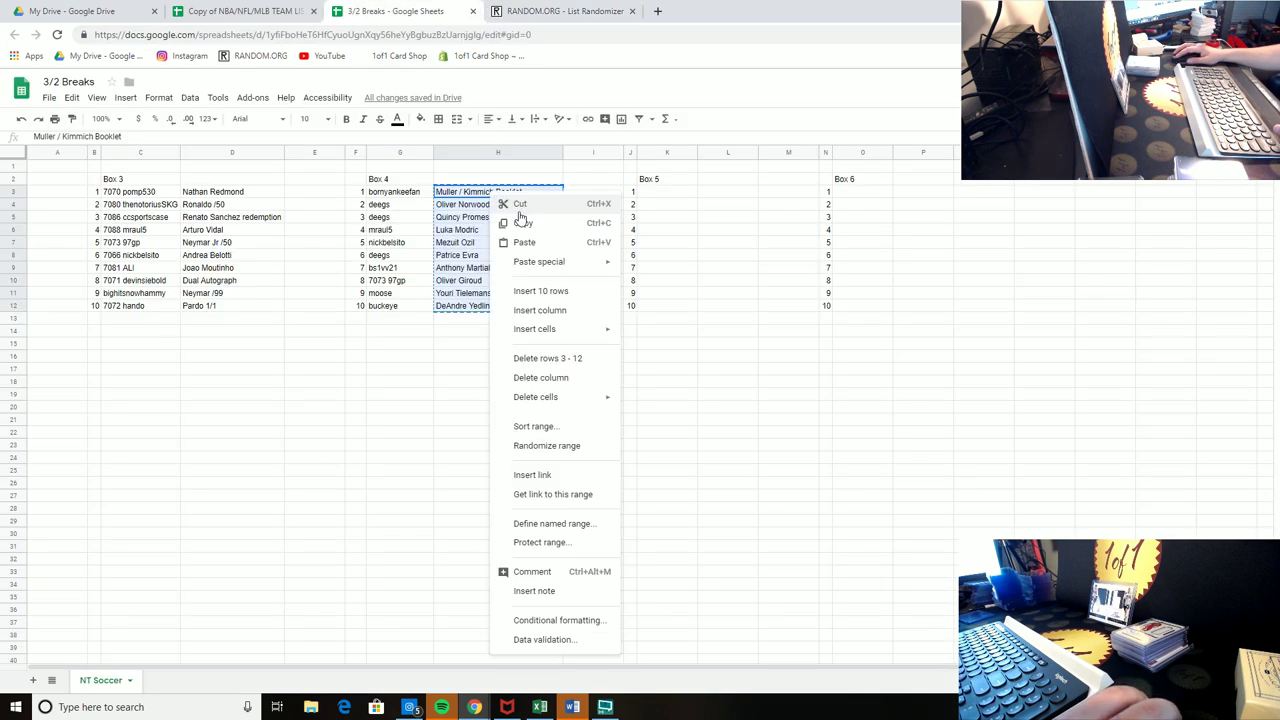
pyautogui.click(522, 245)
pyautogui.click(750, 394)
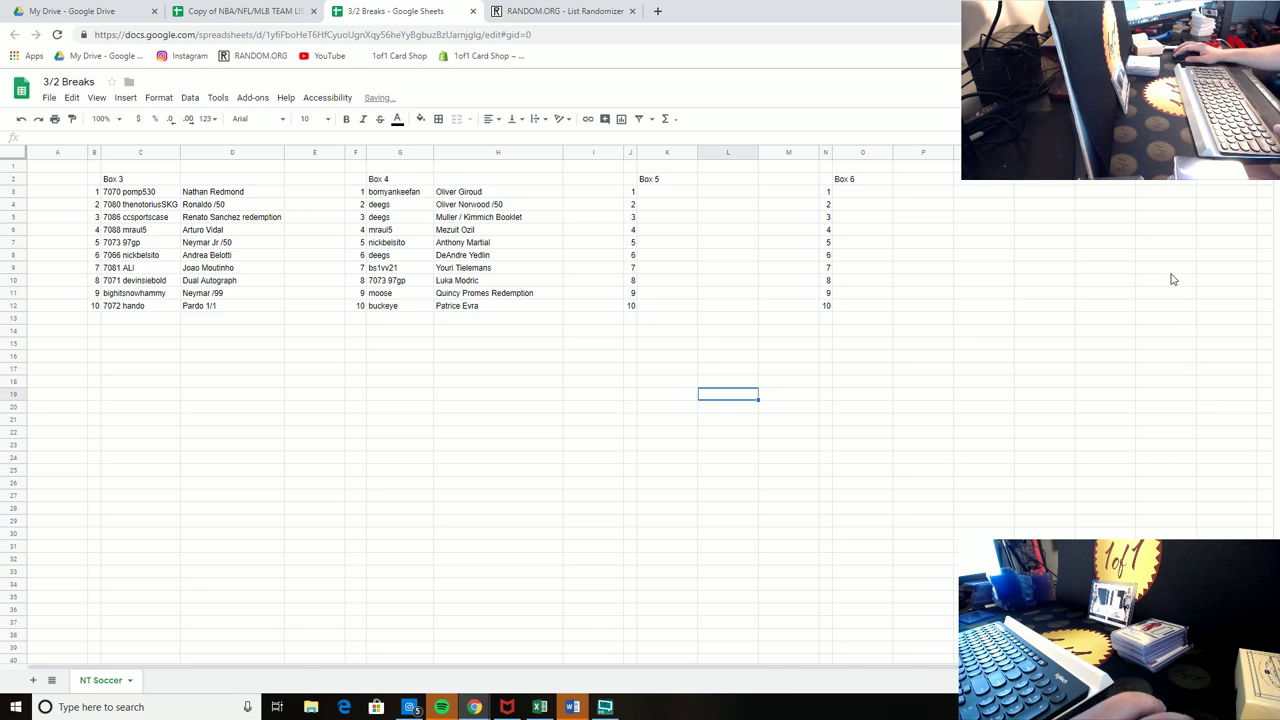
pyautogui.click(1168, 242)
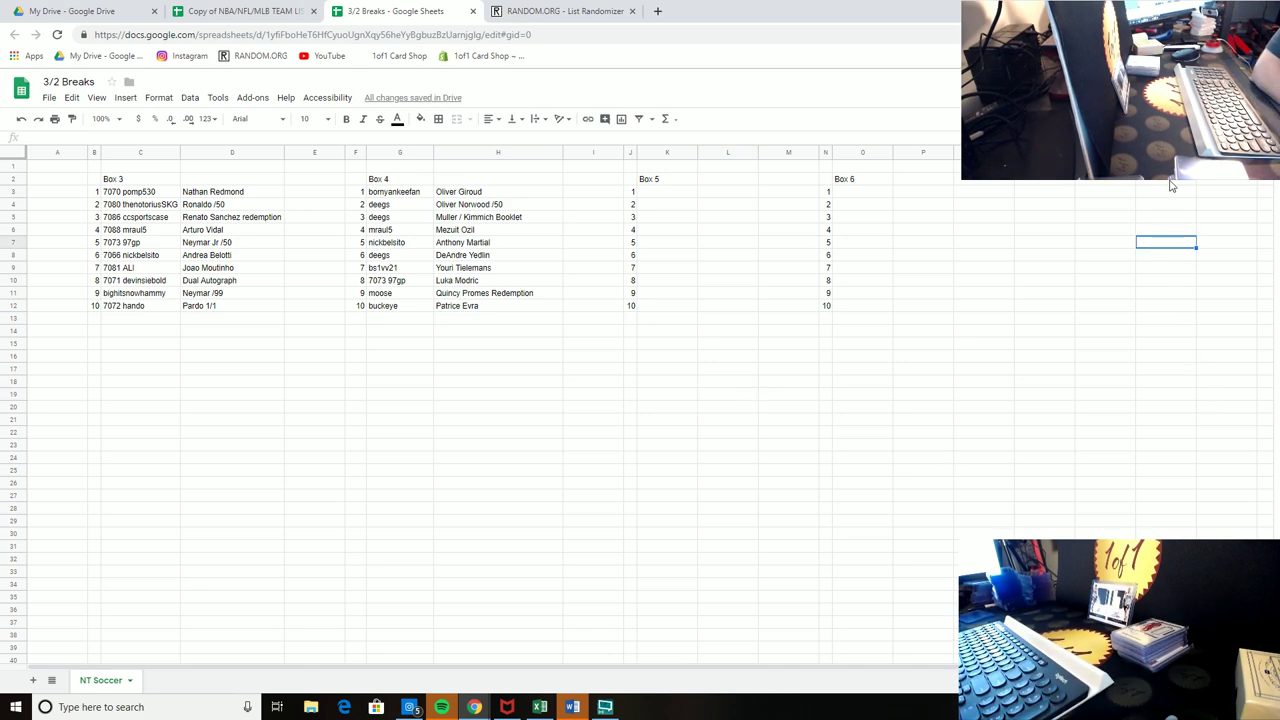
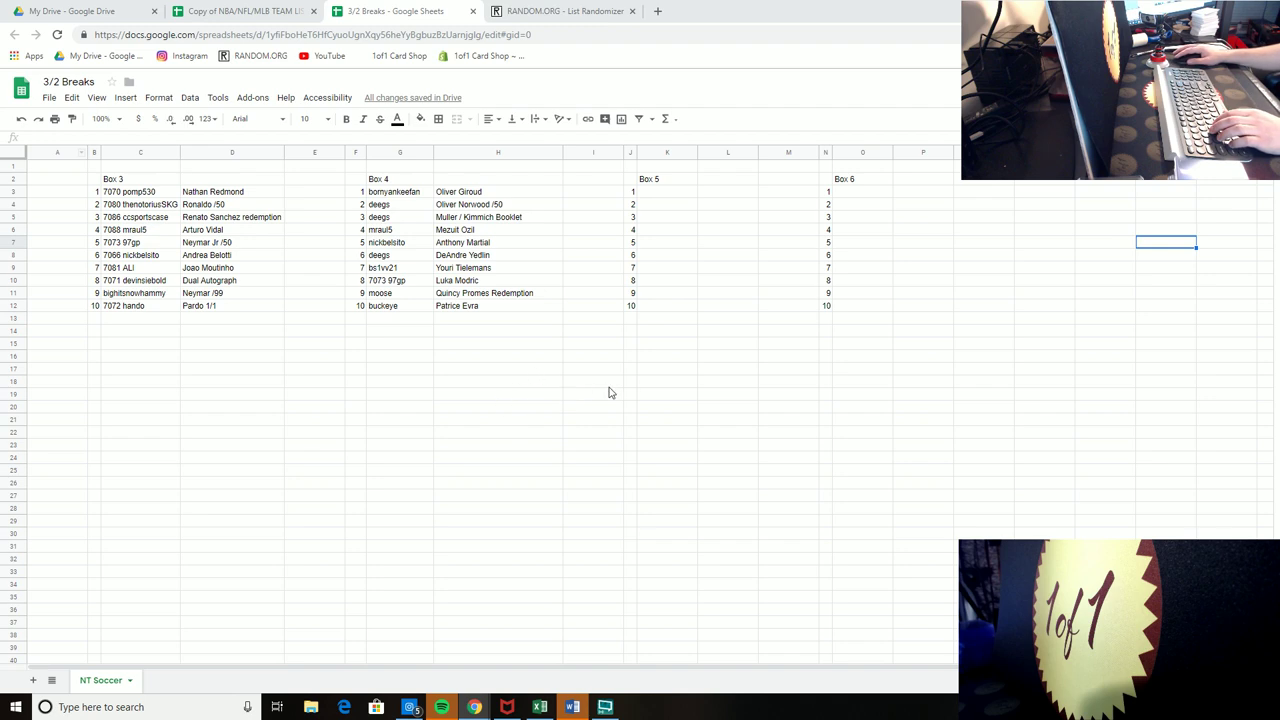
# Step: Below Box 4, enter a $55/spot NT Soccer Random Hit line, a PayPal e-mail line and a Venmo handle line
pyautogui.moveTo(335, 349); pyautogui.dragTo(520, 396)
pyautogui.click(460, 360)
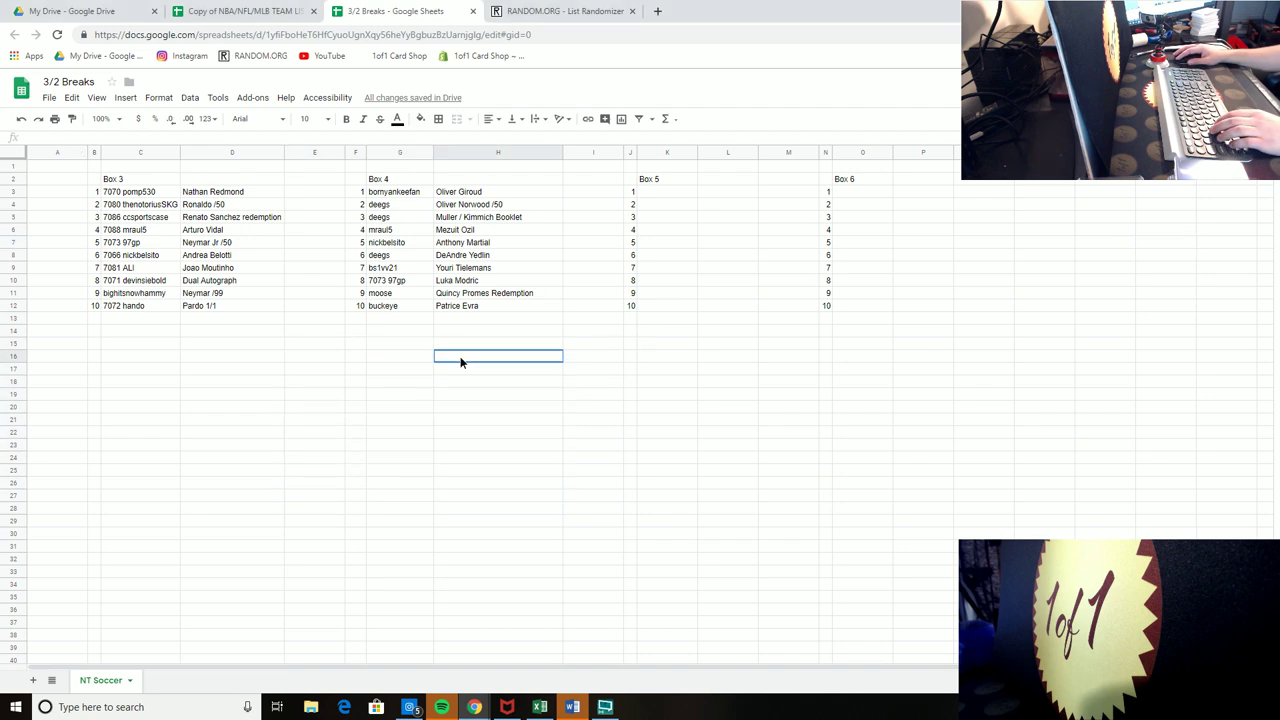
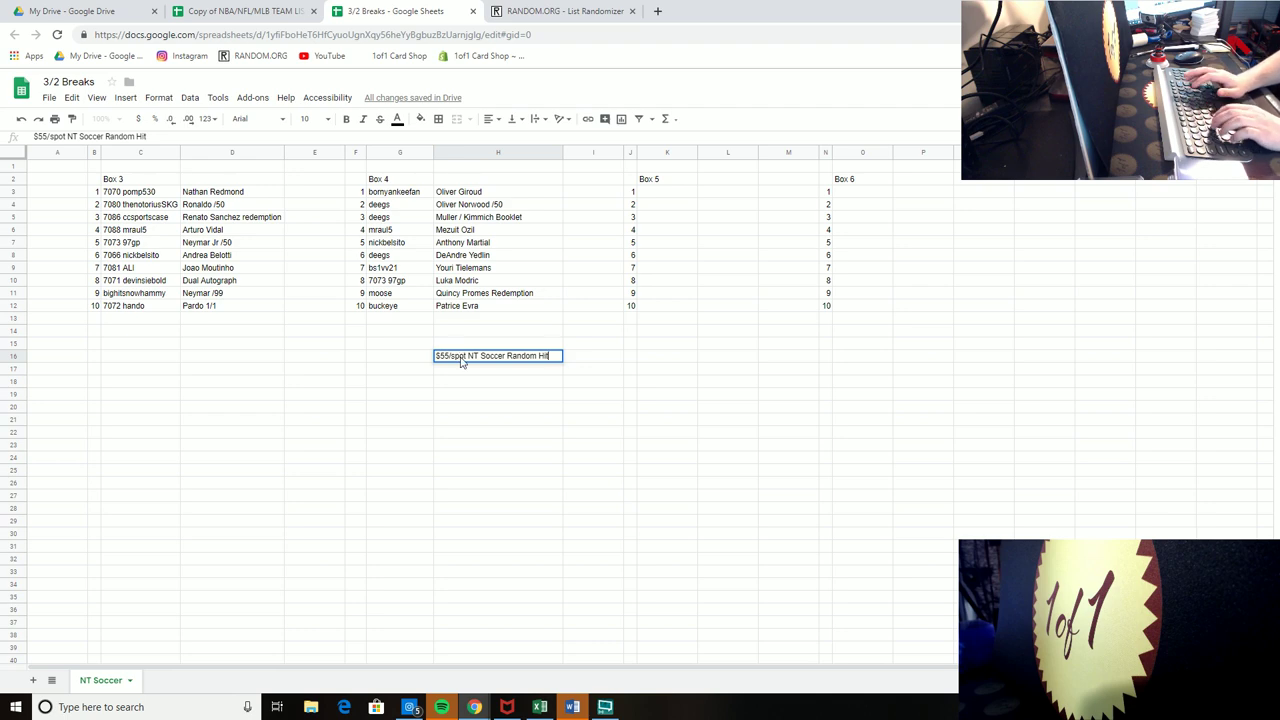
pyautogui.press('Return')
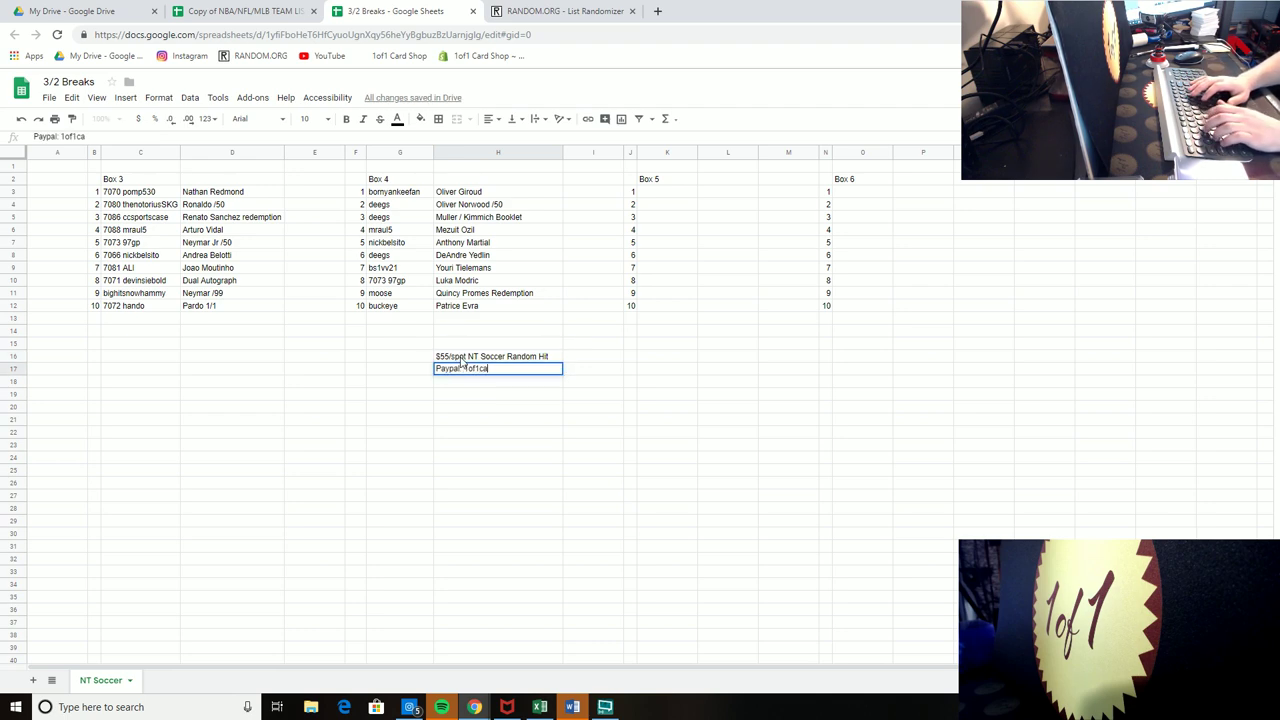
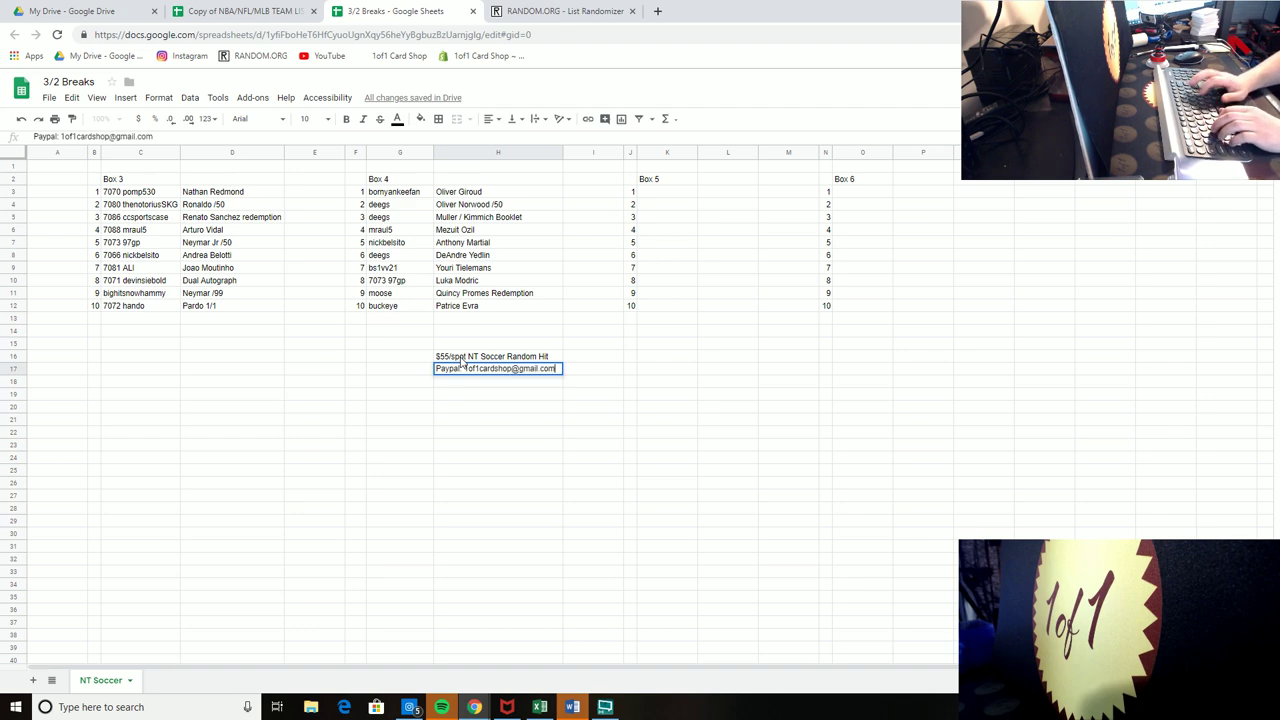
pyautogui.press('Return')
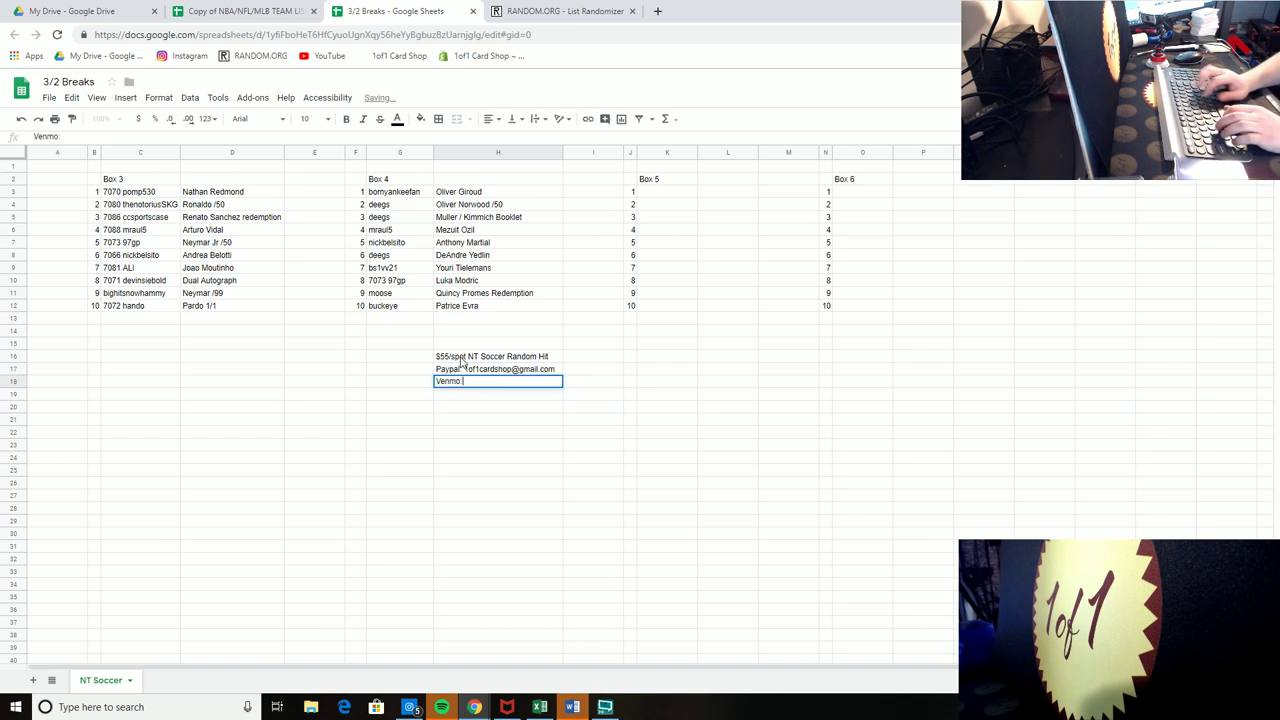
pyautogui.press('Return')
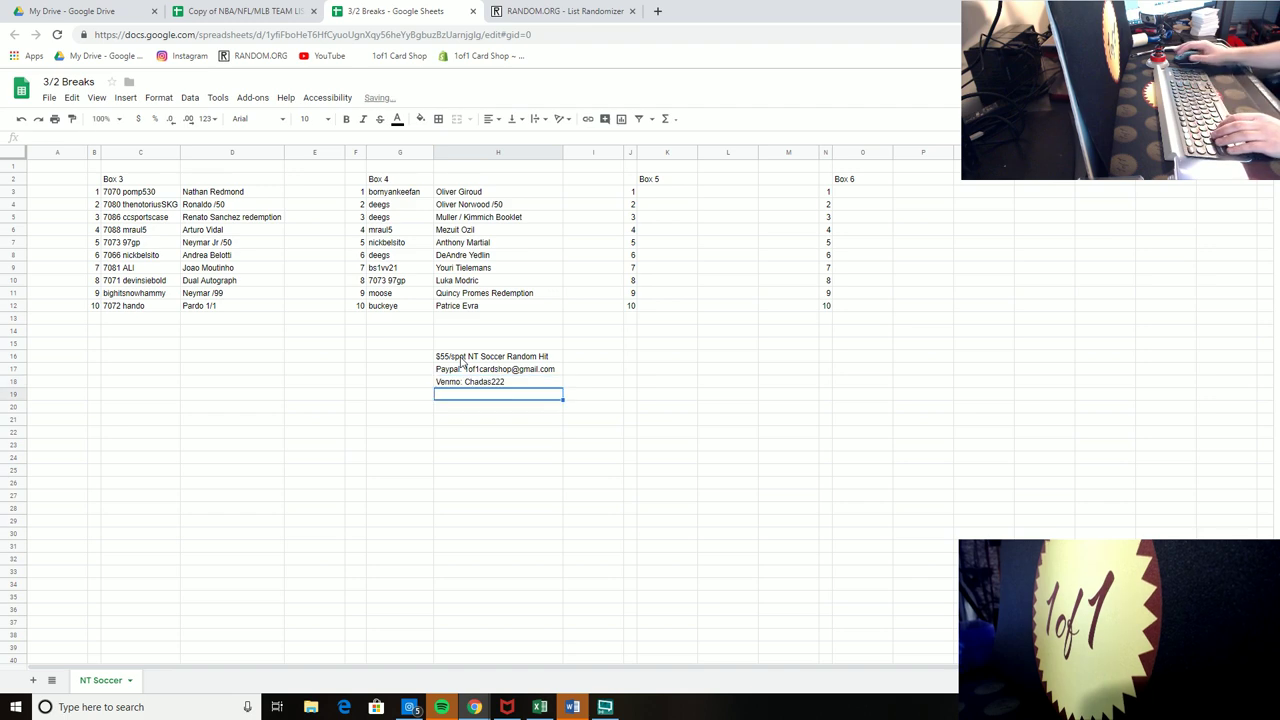
# Step: Make the three price and payment lines bold at 14-point font size
pyautogui.moveTo(458, 358); pyautogui.dragTo(463, 360)
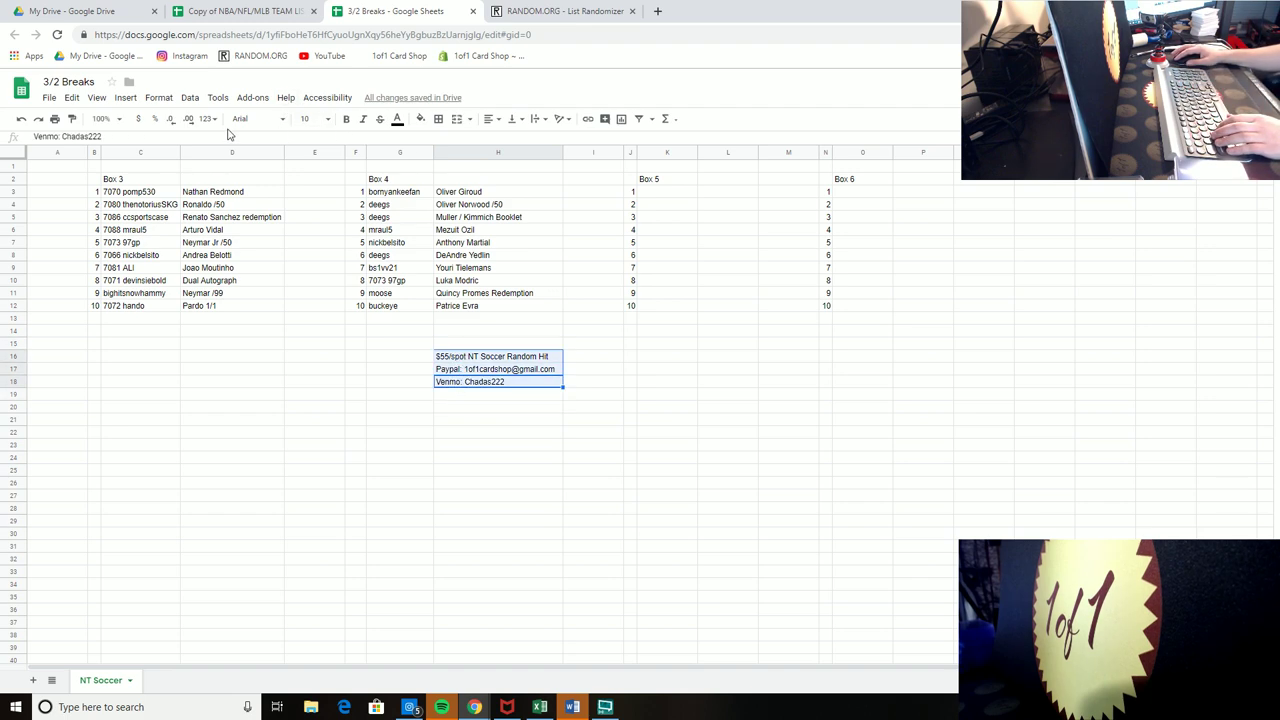
pyautogui.click(348, 125)
pyautogui.click(605, 378)
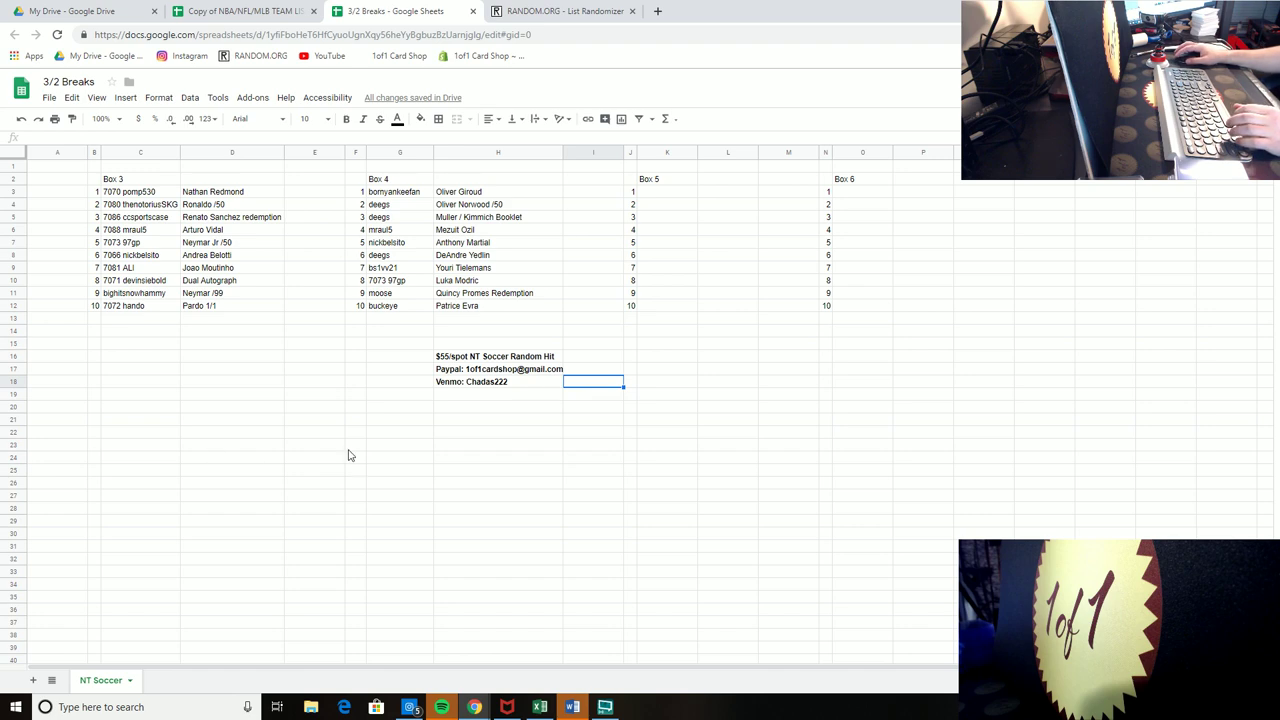
pyautogui.moveTo(505, 357); pyautogui.dragTo(517, 380)
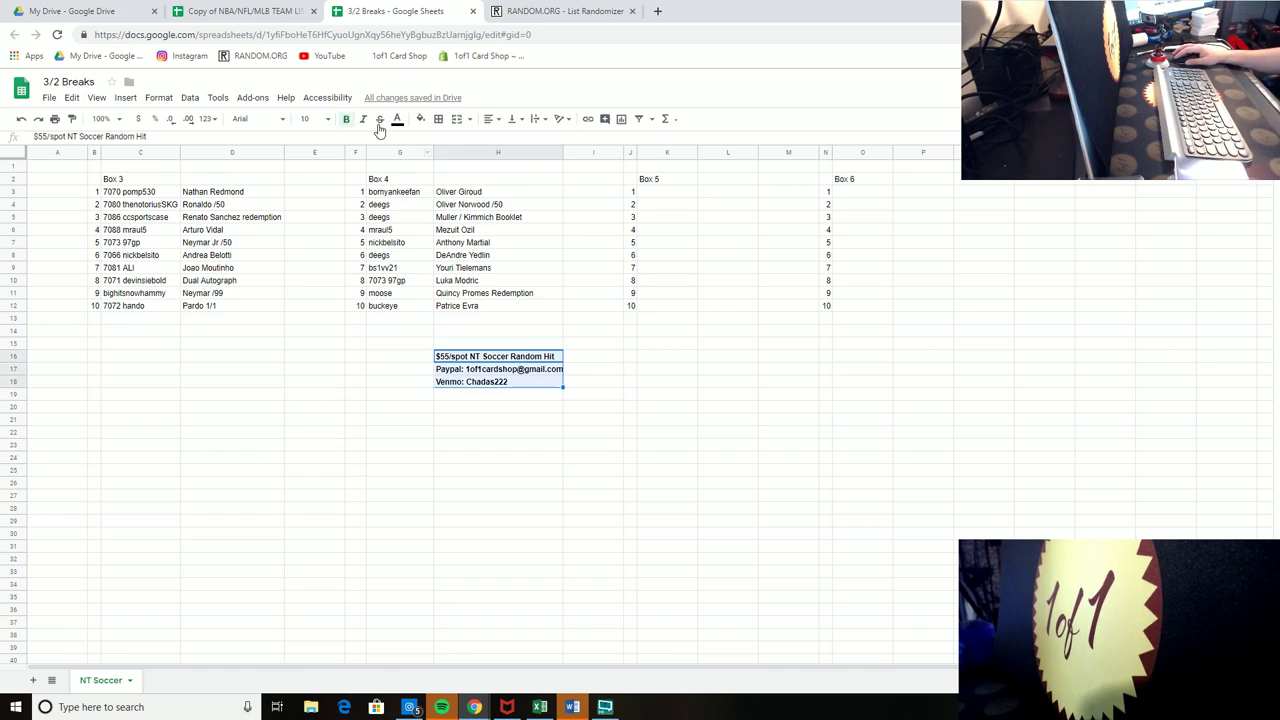
pyautogui.click(326, 120)
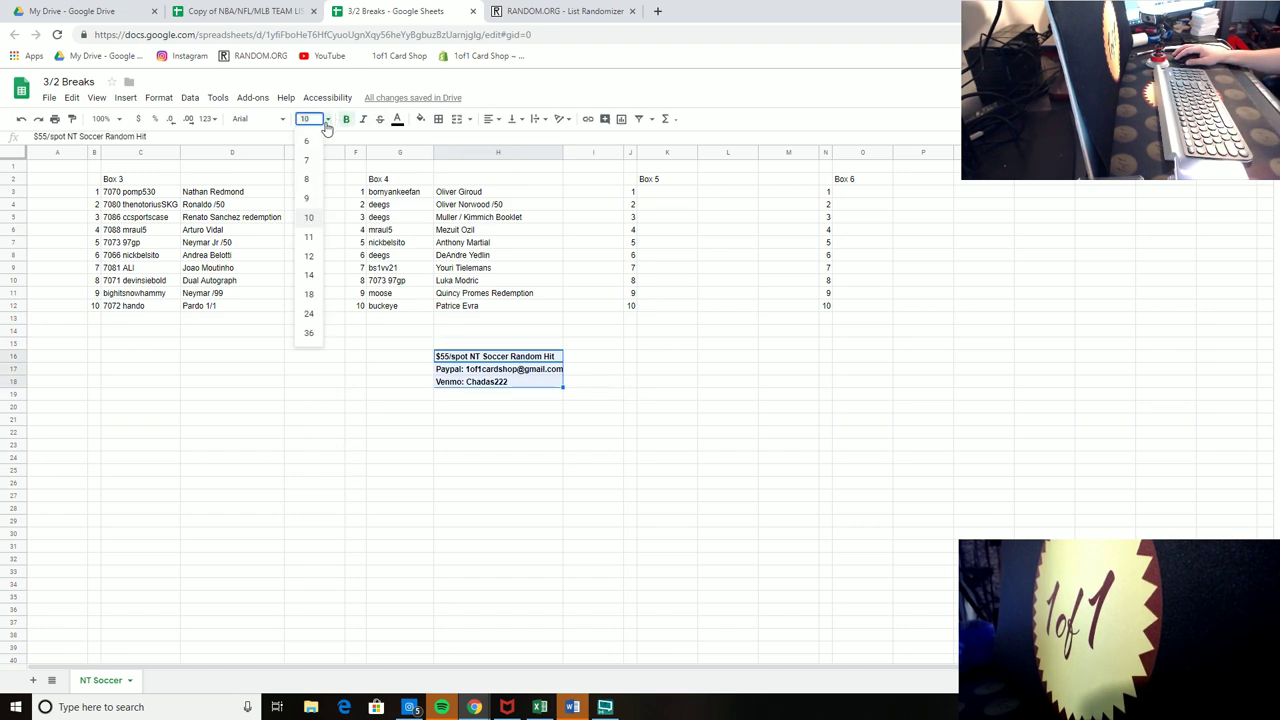
pyautogui.click(307, 276)
pyautogui.click(640, 481)
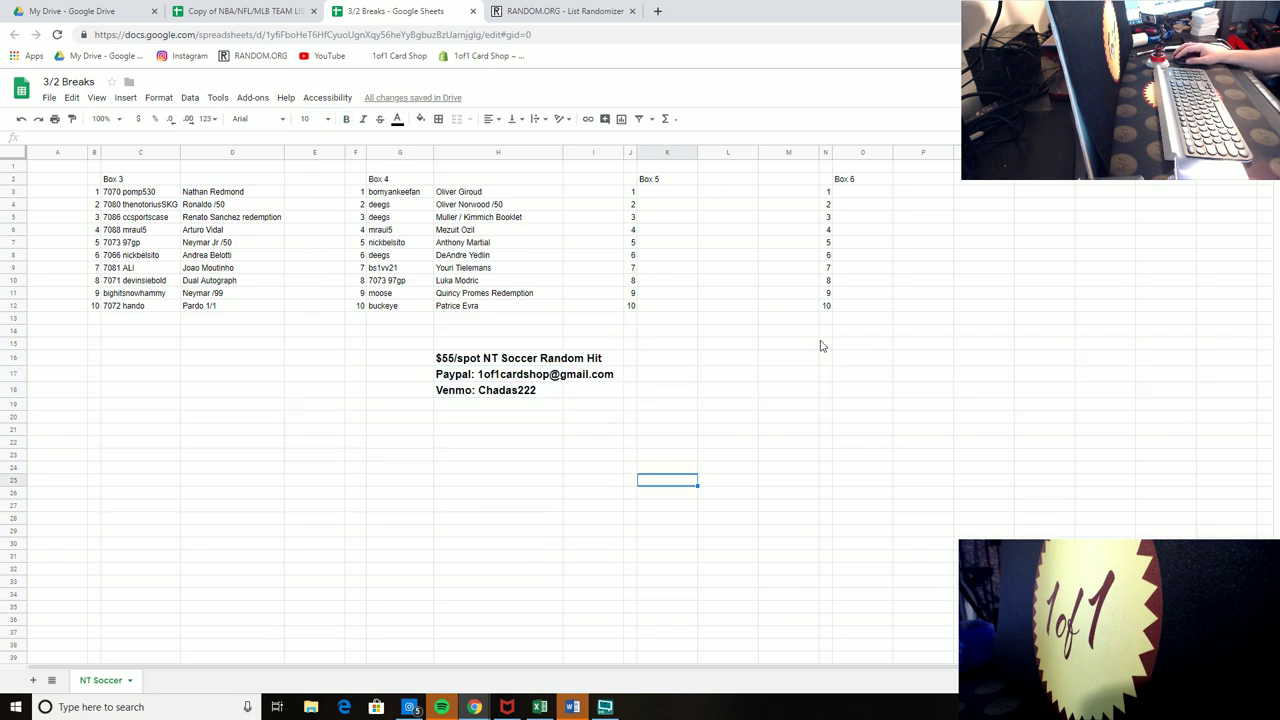
# Step: Enter a buyer's username in Box 5 spot 7 and right-align column I beside Box 4
pyautogui.click(664, 269)
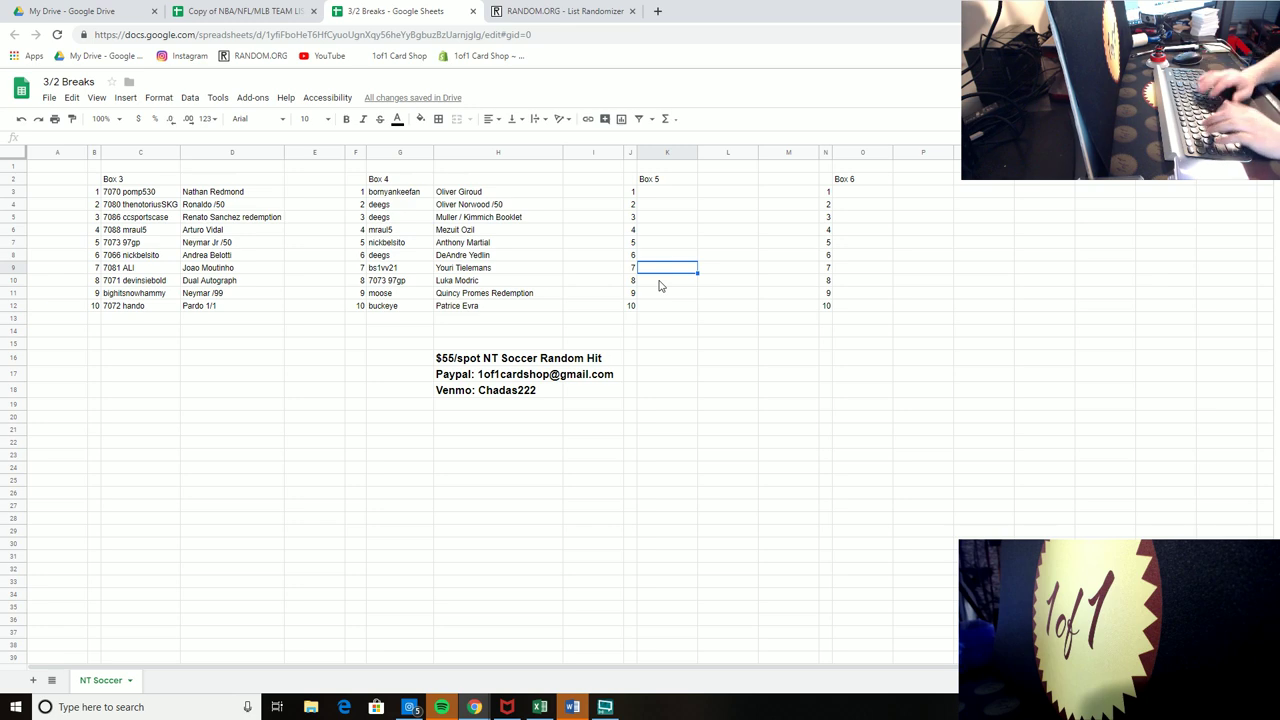
pyautogui.write('deegs')
pyautogui.press('Return')
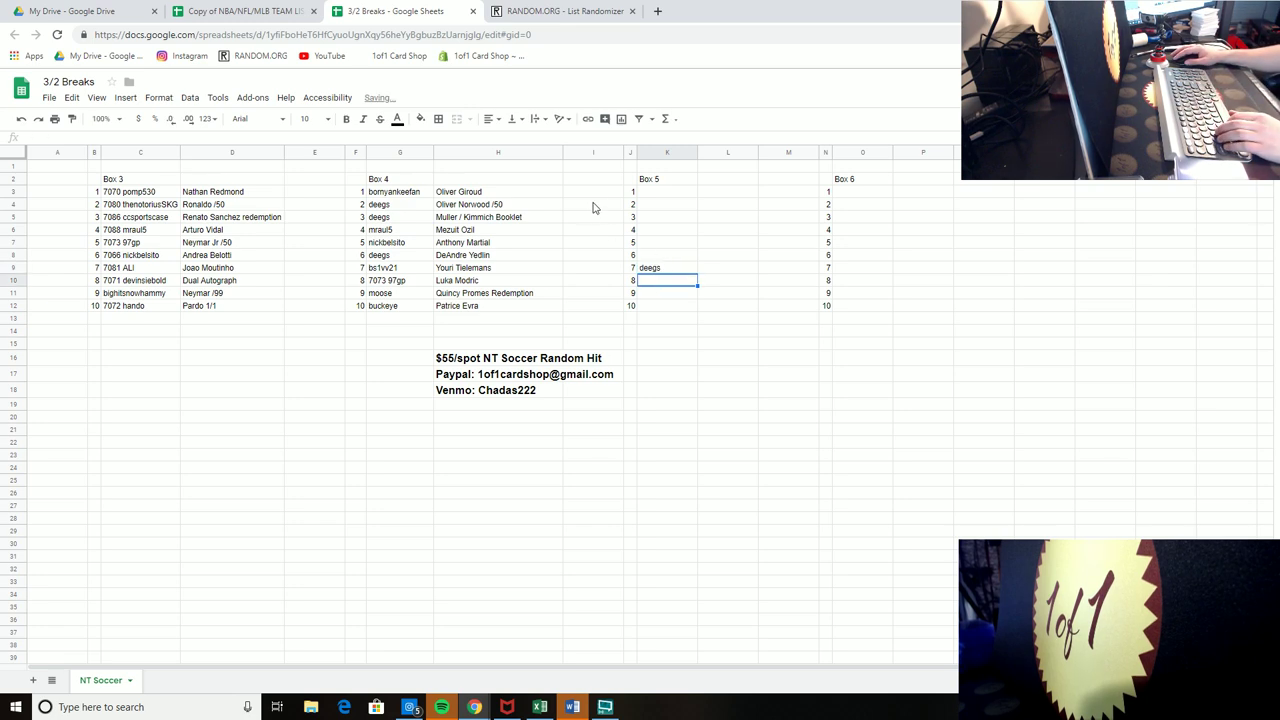
pyautogui.moveTo(593, 178); pyautogui.dragTo(593, 333)
pyautogui.click(470, 119)
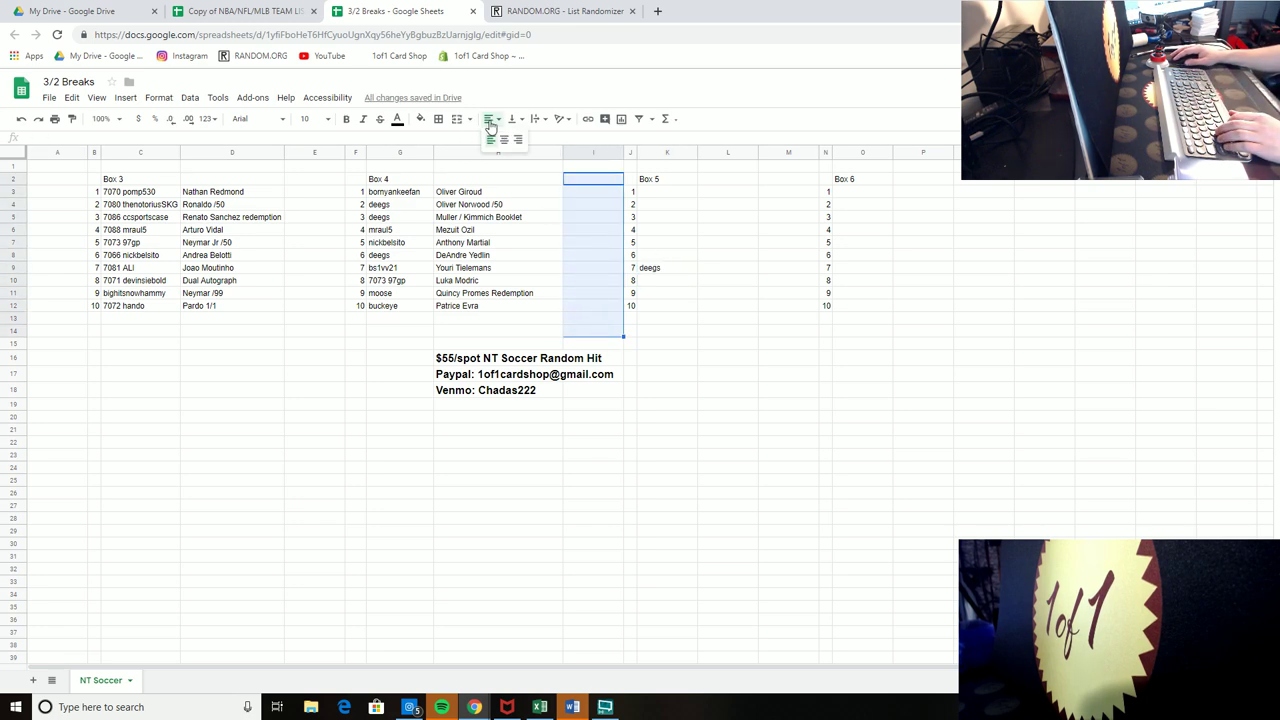
pyautogui.click(520, 152)
pyautogui.click(760, 333)
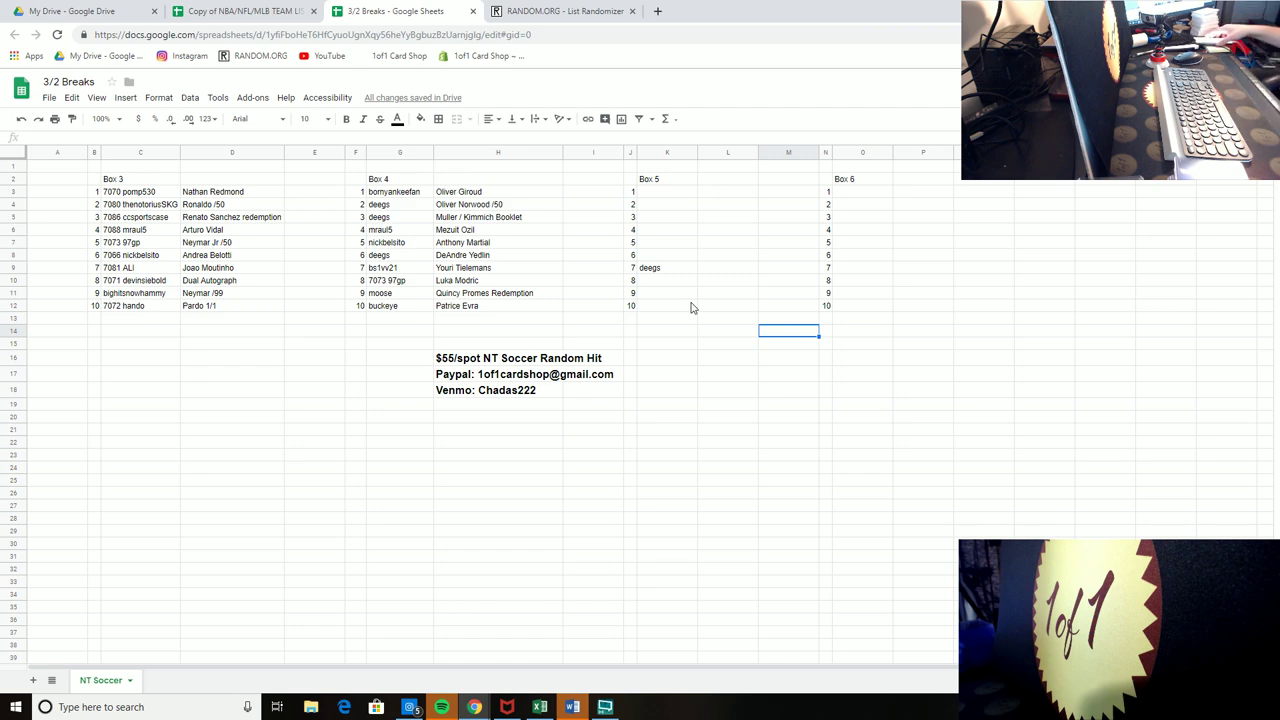
# Step: Enter another buyer's username in Box 5 spot 8 and mark Box 4 spot 7 with an x
pyautogui.click(677, 283)
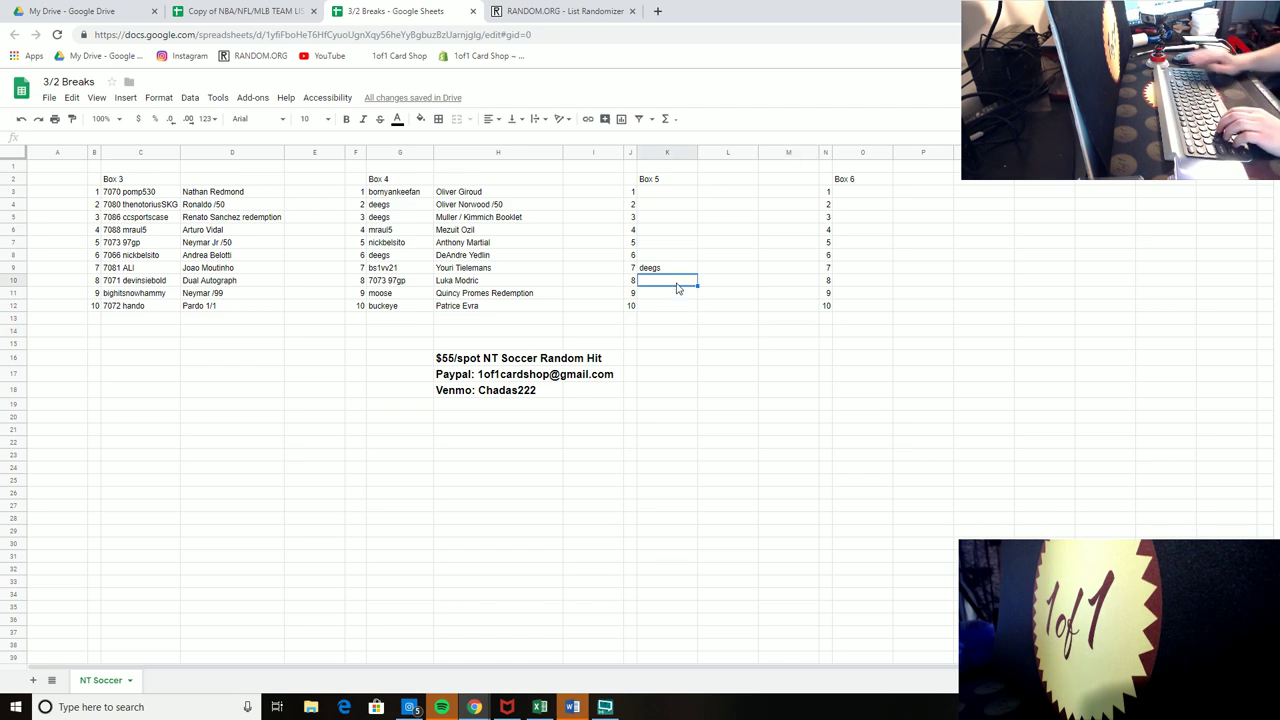
pyautogui.write('thereal_Al')
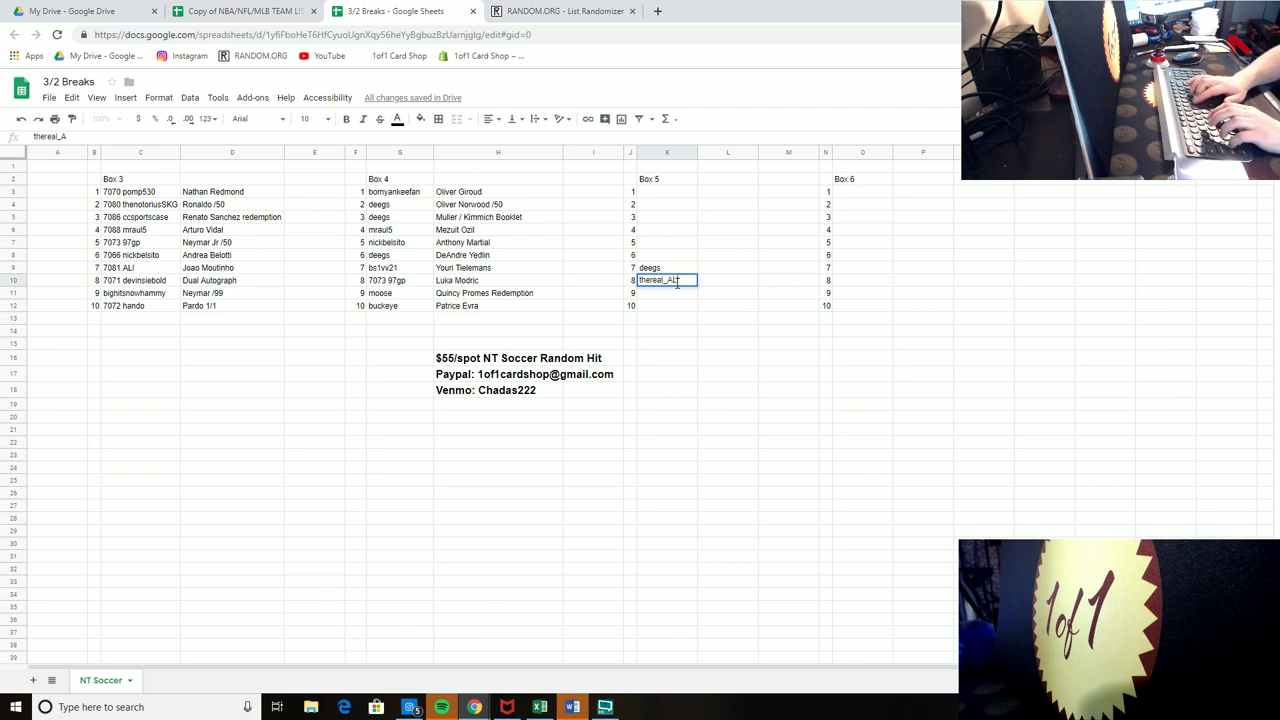
pyautogui.press('Return')
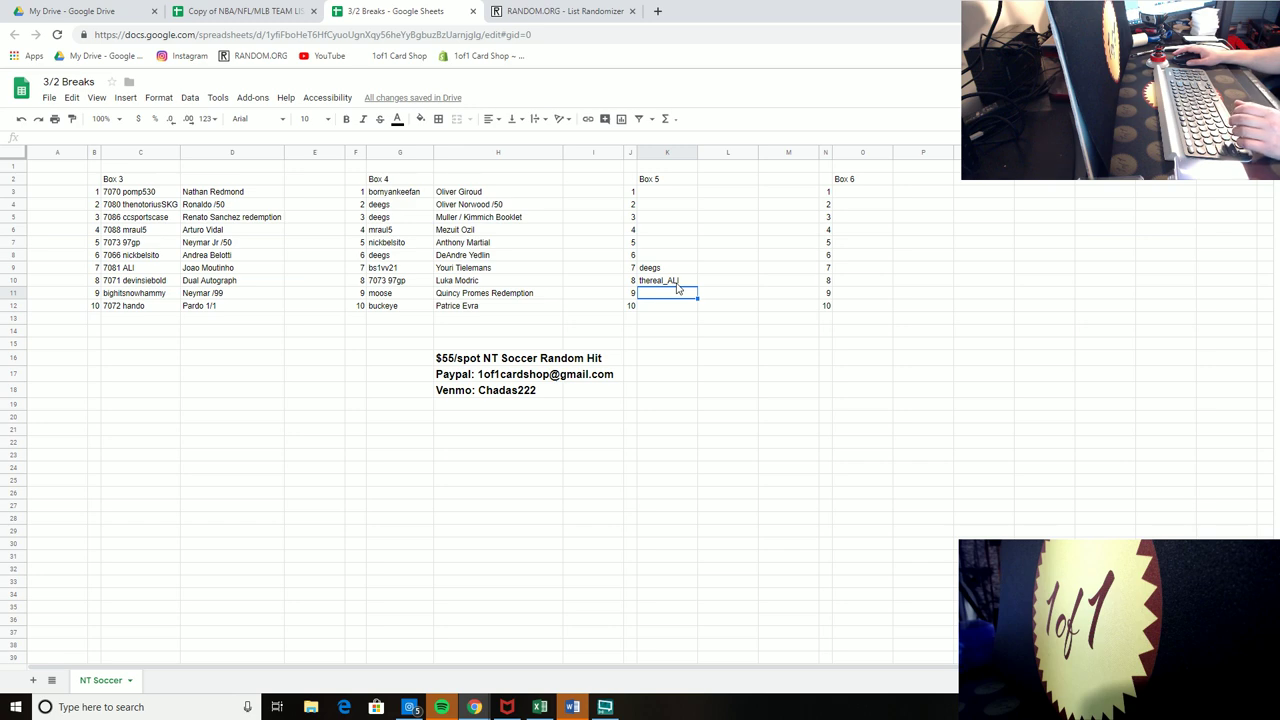
pyautogui.click(596, 267)
pyautogui.write('x')
pyautogui.click(933, 297)
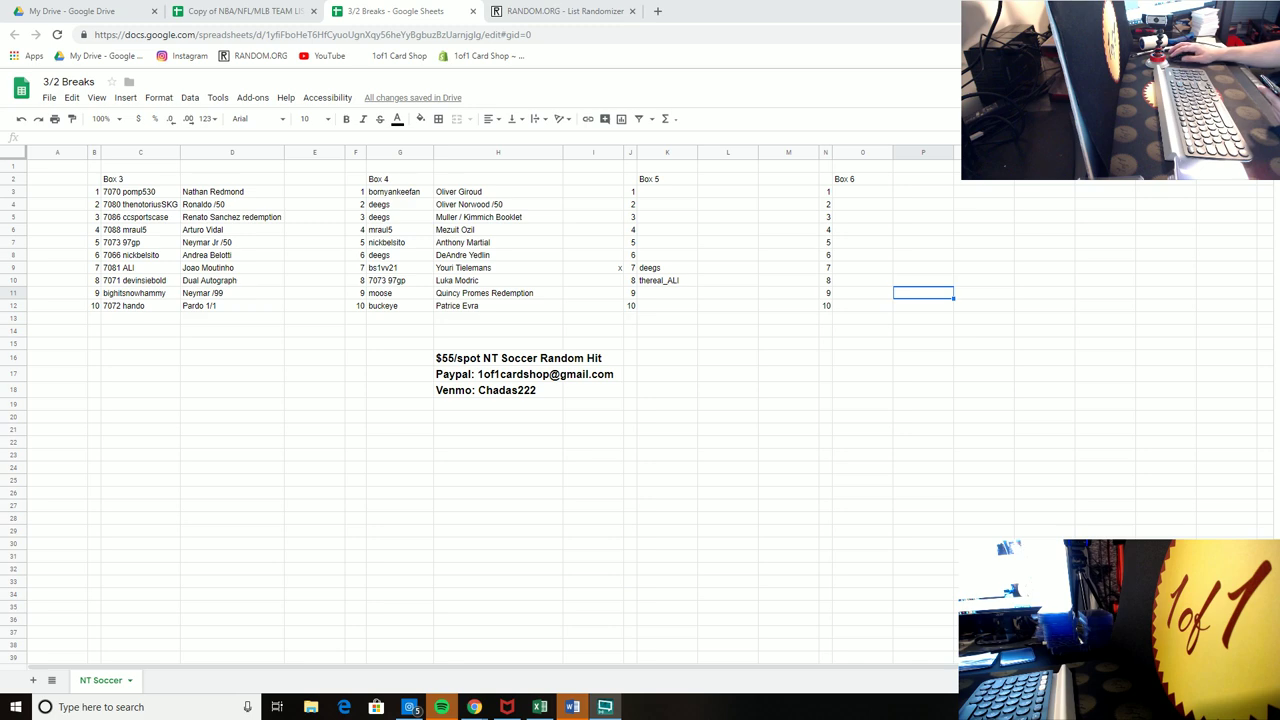
# Step: In a new tab, go to the 1of1 Card Shop Baseball Breaks Filler Buy Ins page
pyautogui.click(657, 11)
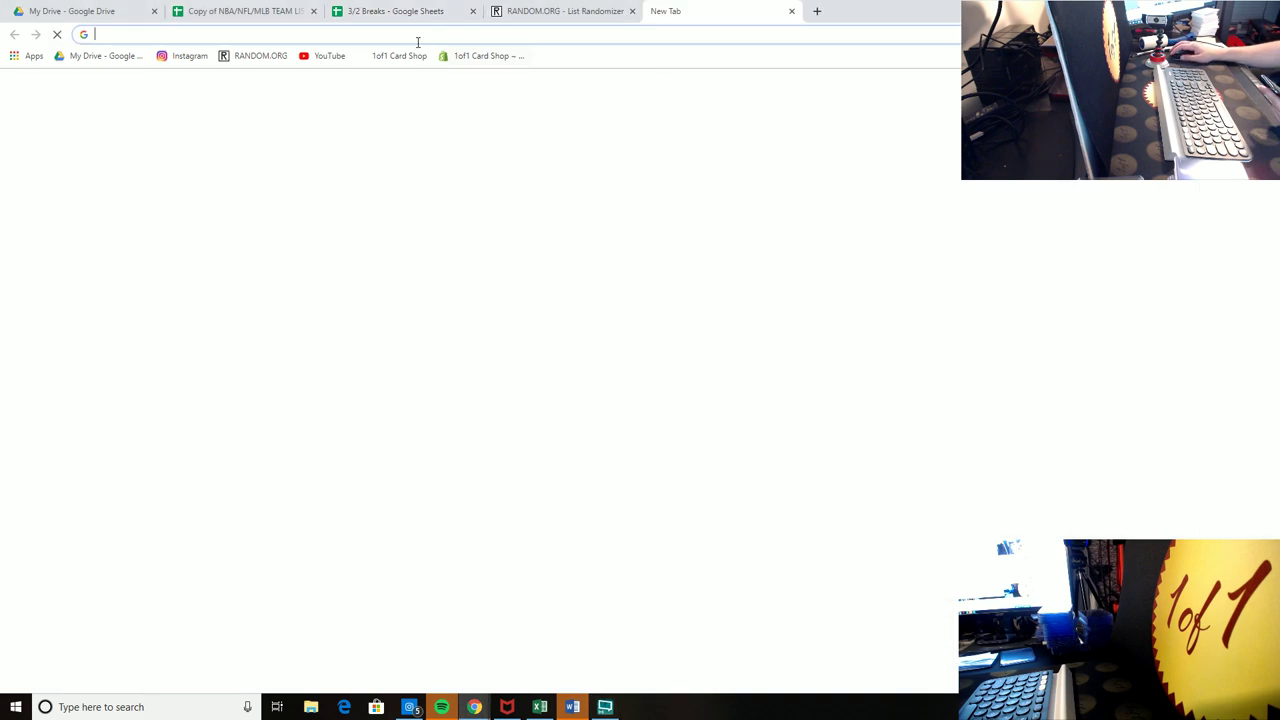
pyautogui.click(398, 56)
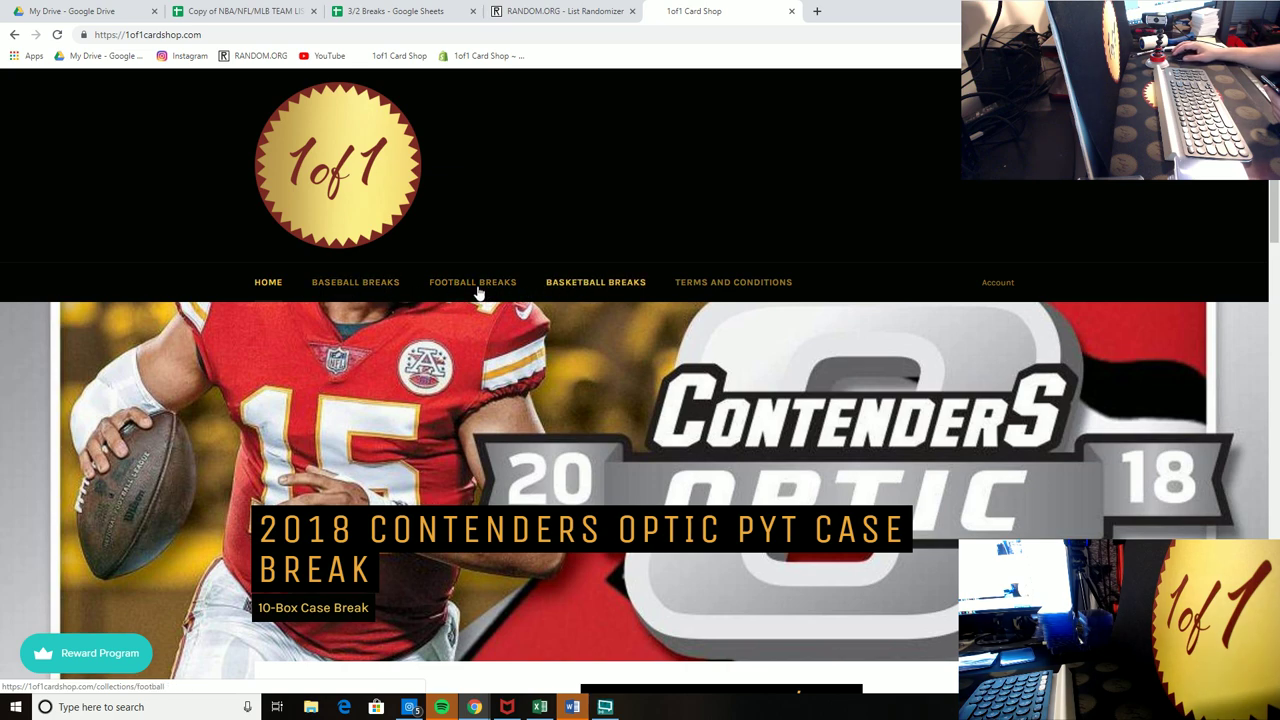
pyautogui.click(376, 291)
pyautogui.moveTo(318, 516)
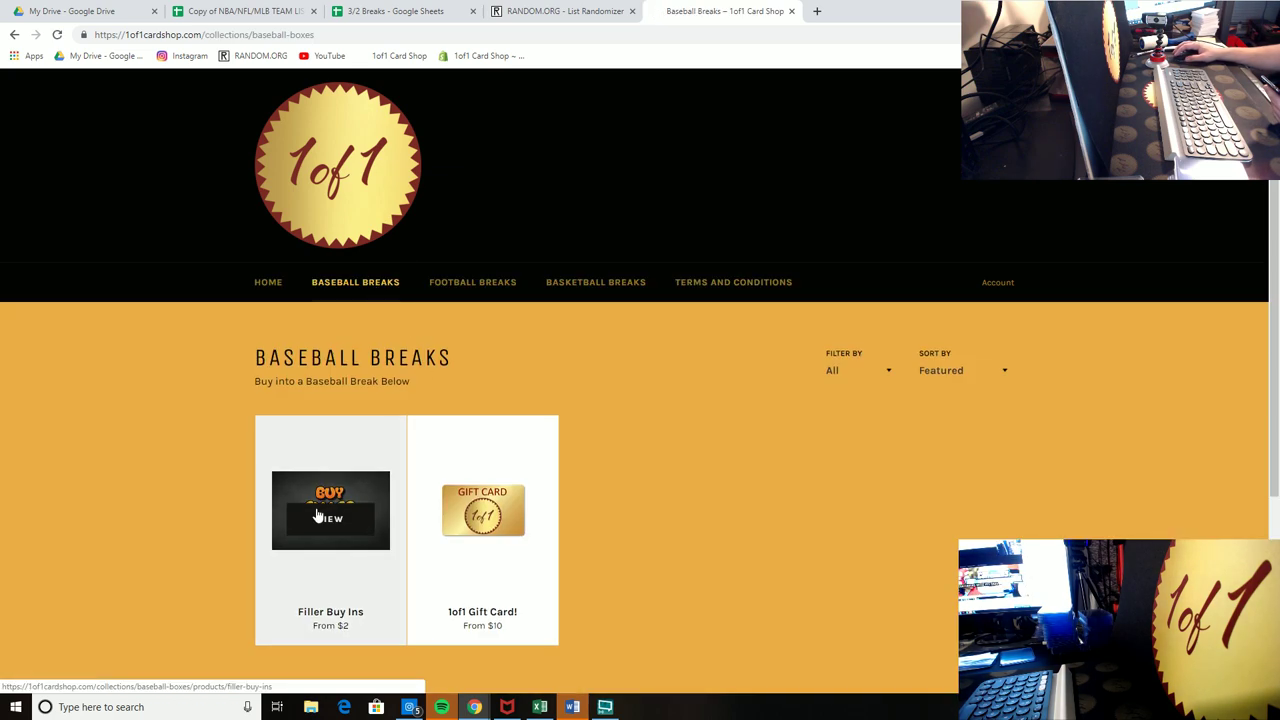
pyautogui.click(334, 490)
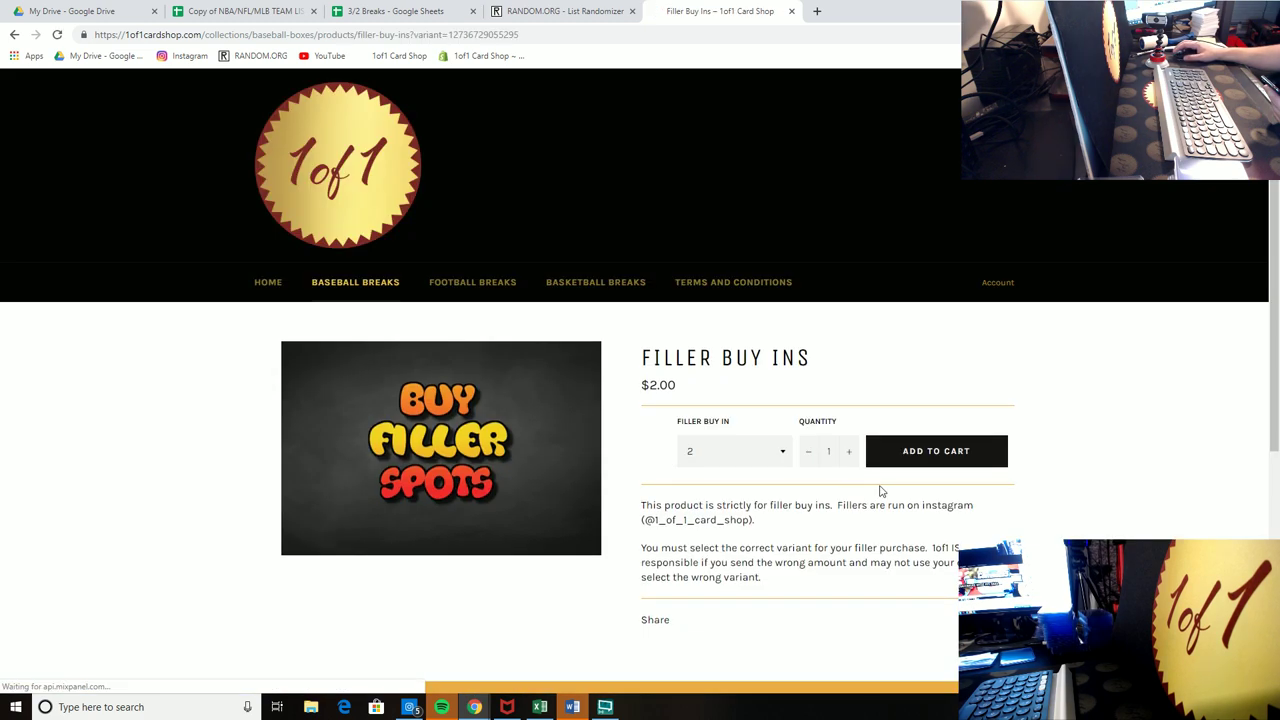
# Step: Set the Filler Buy In amount to 15 ($15.00), then return to RANDOM.ORG
pyautogui.click(958, 470)
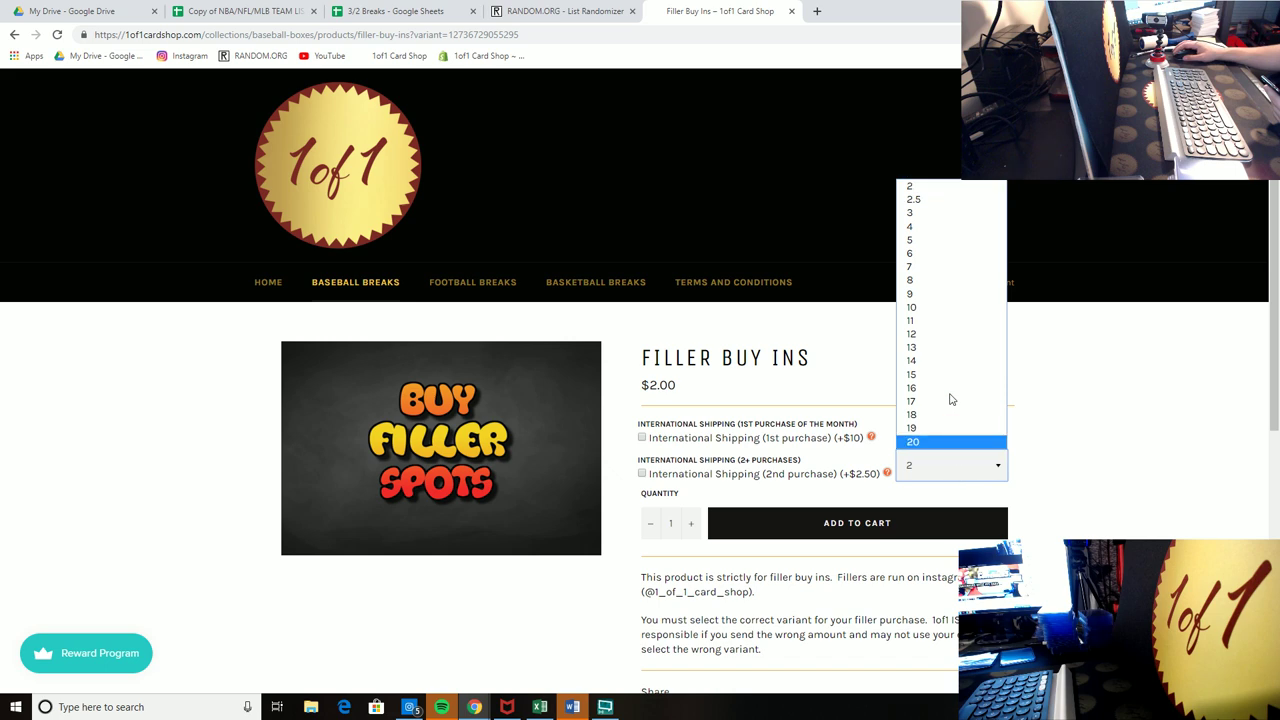
pyautogui.click(941, 444)
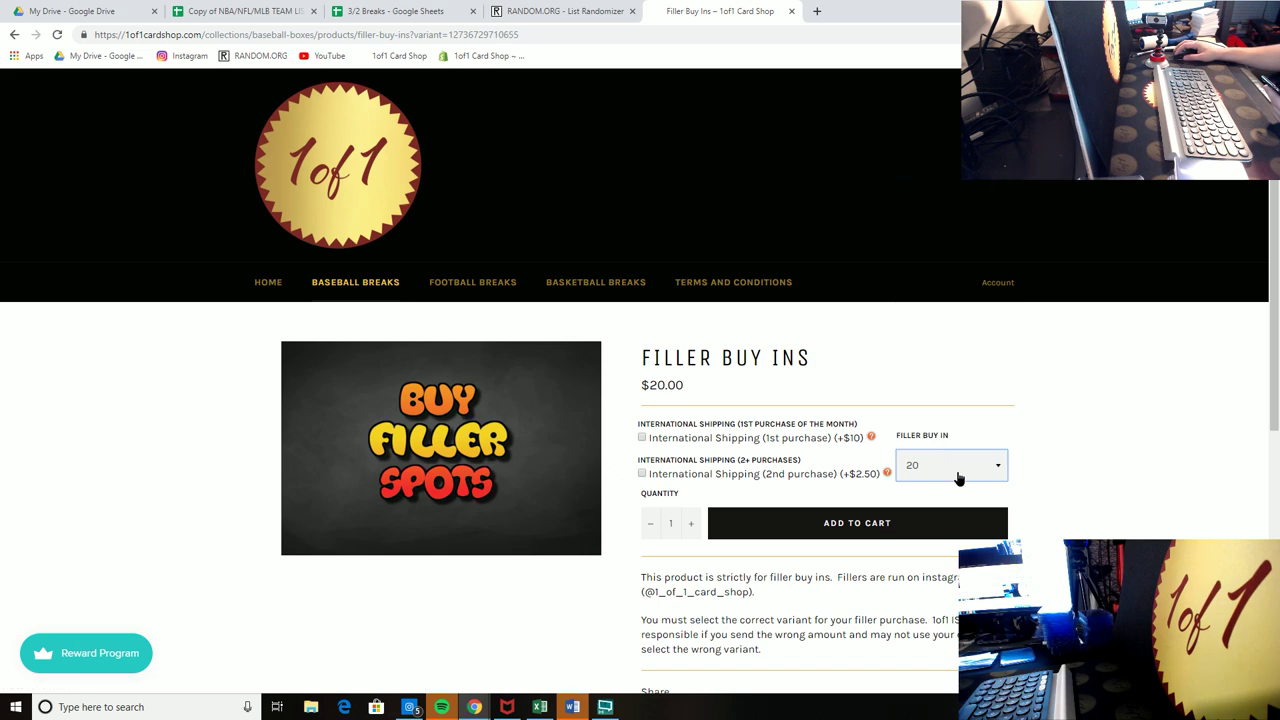
pyautogui.click(958, 476)
pyautogui.click(950, 444)
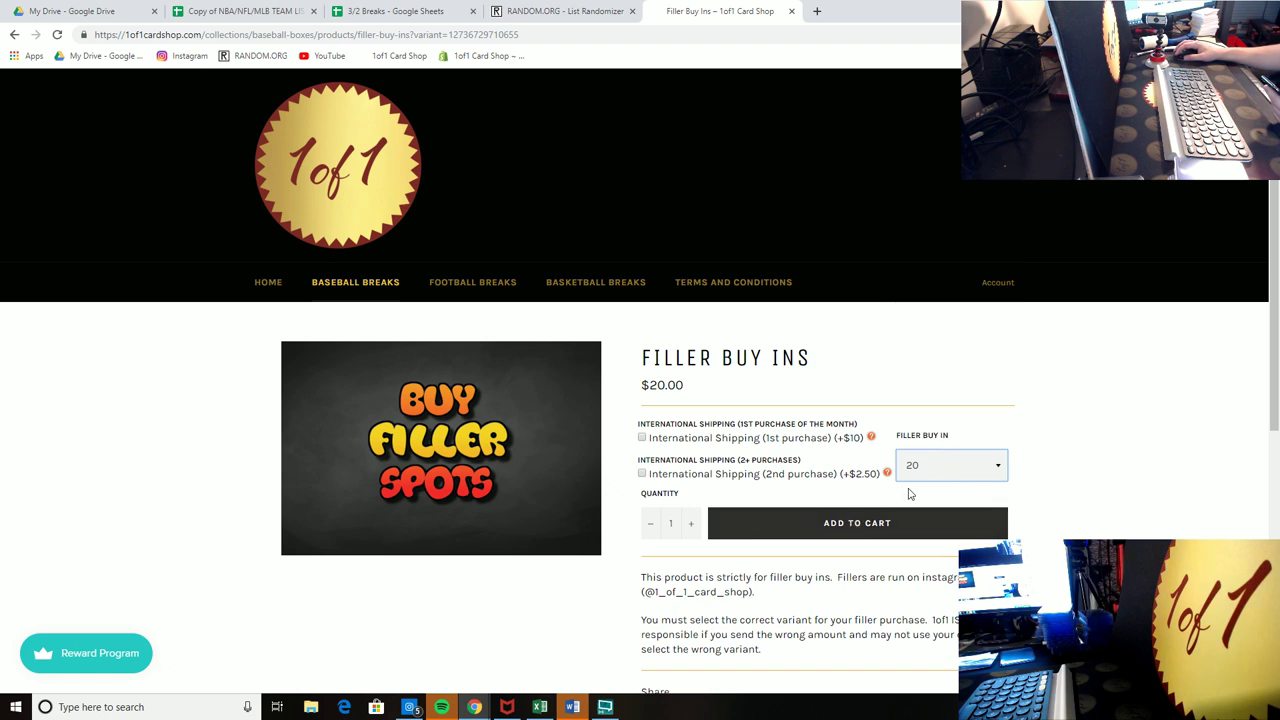
pyautogui.click(929, 477)
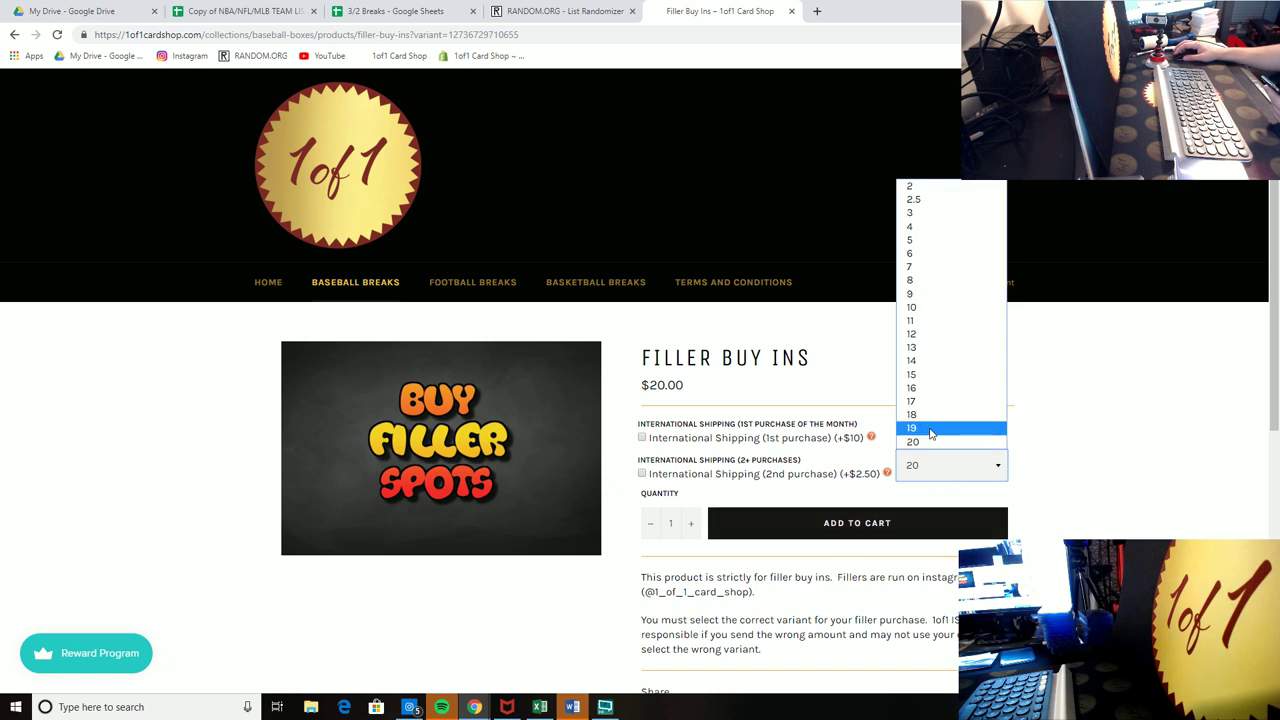
pyautogui.press('Up')
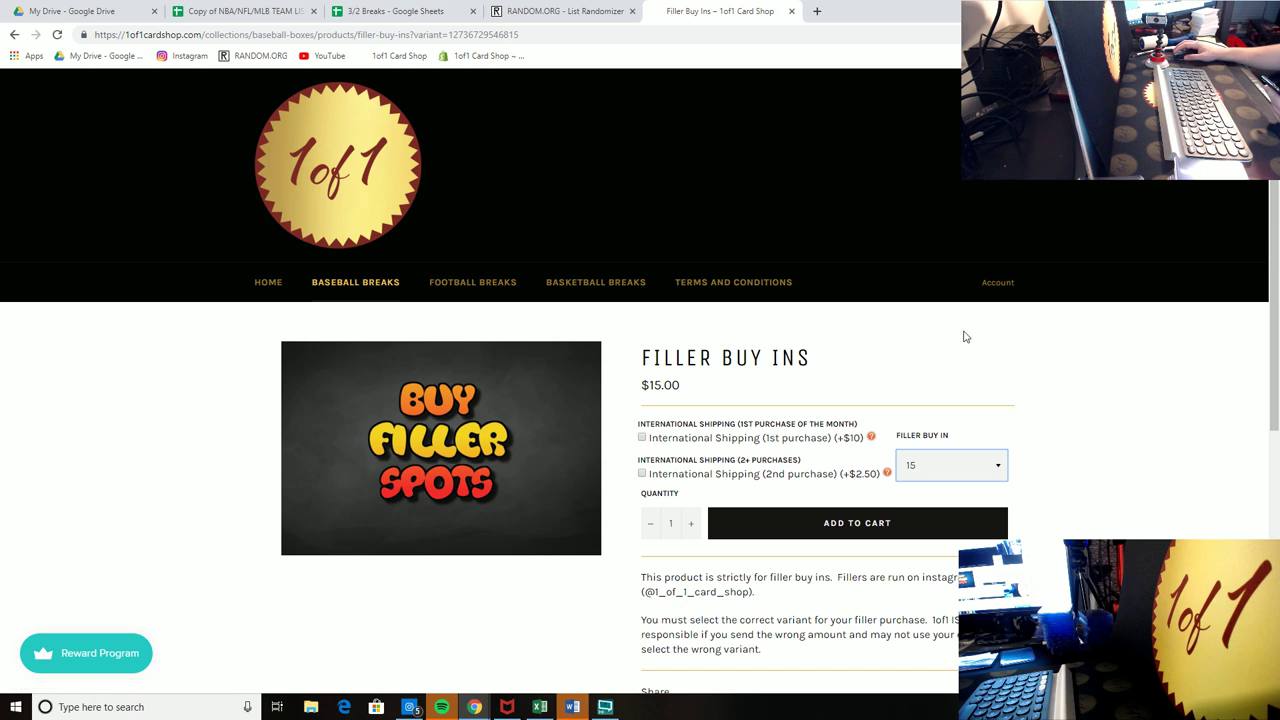
pyautogui.click(582, 16)
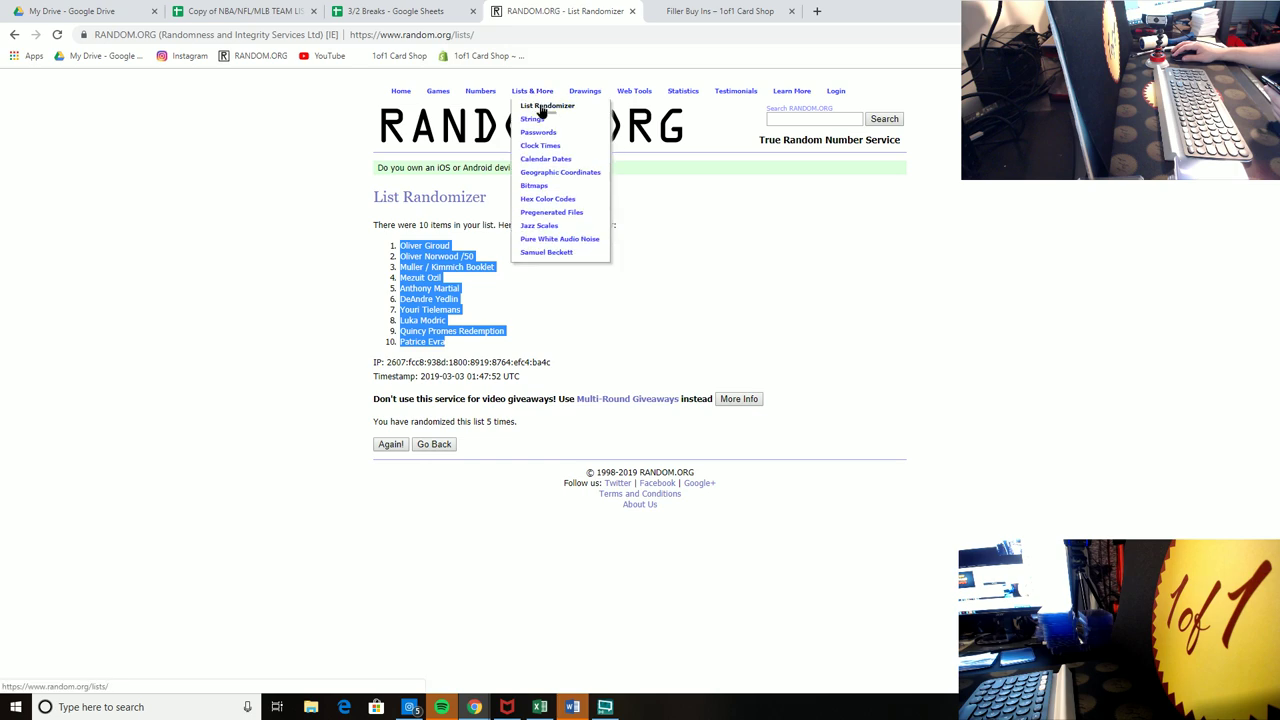
# Step: Switch to the 3/2 Breaks spreadsheet tab and select empty cell E20
pyautogui.click(434, 11)
pyautogui.click(291, 416)
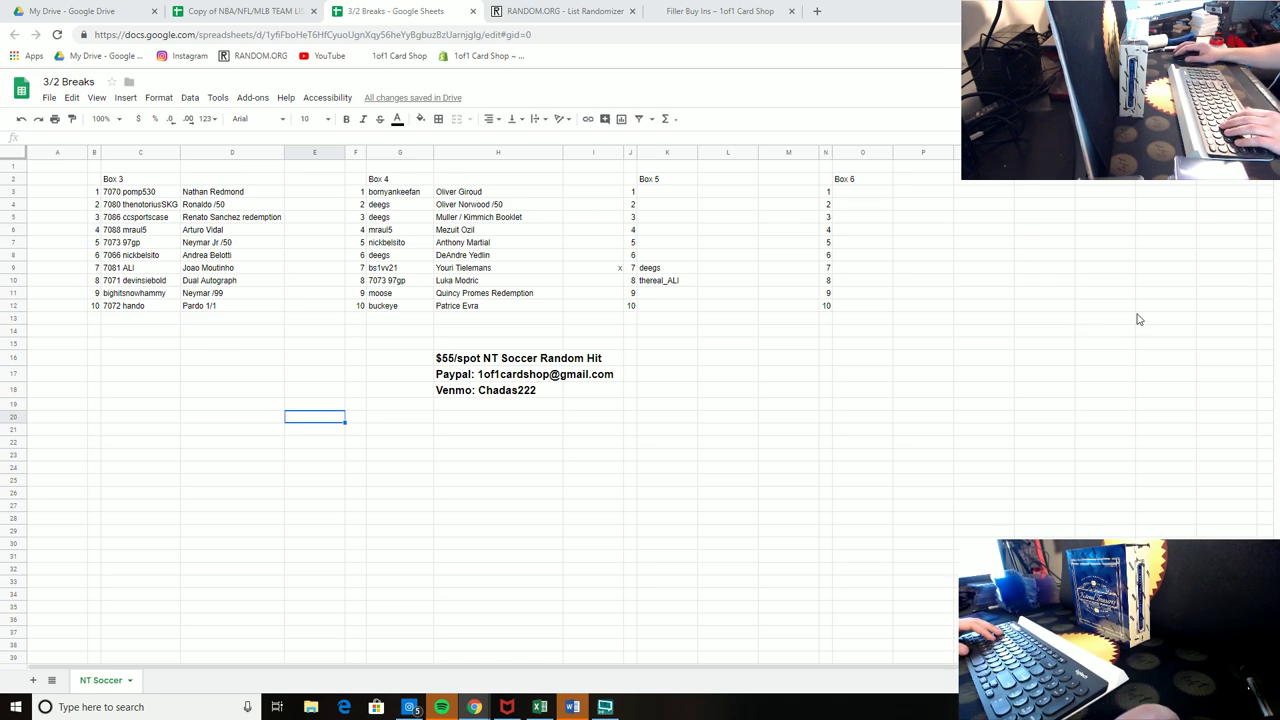
# Step: Enter a buyer's username in Box 5 spot 4 (K6) and copy it into Box 6 spot 3 (O5)
pyautogui.click(680, 228)
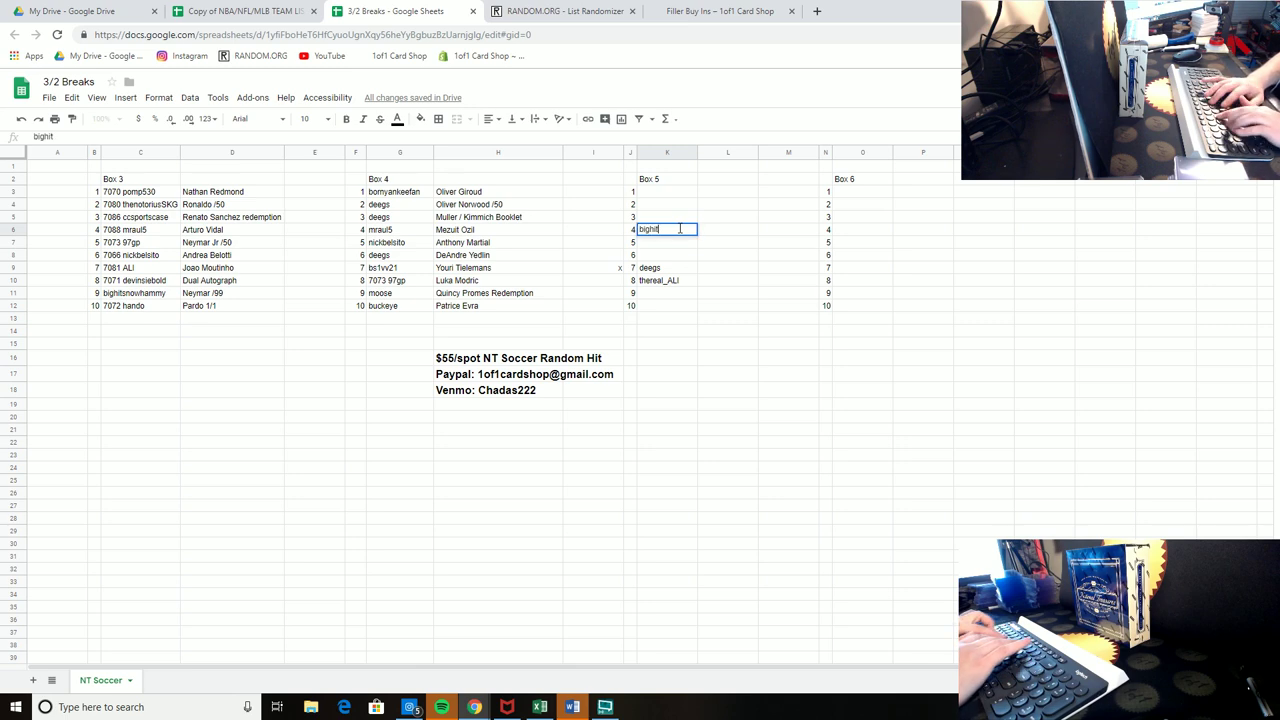
pyautogui.press('Return')
pyautogui.click(680, 230)
pyautogui.hotkey('ctrl', 'c')
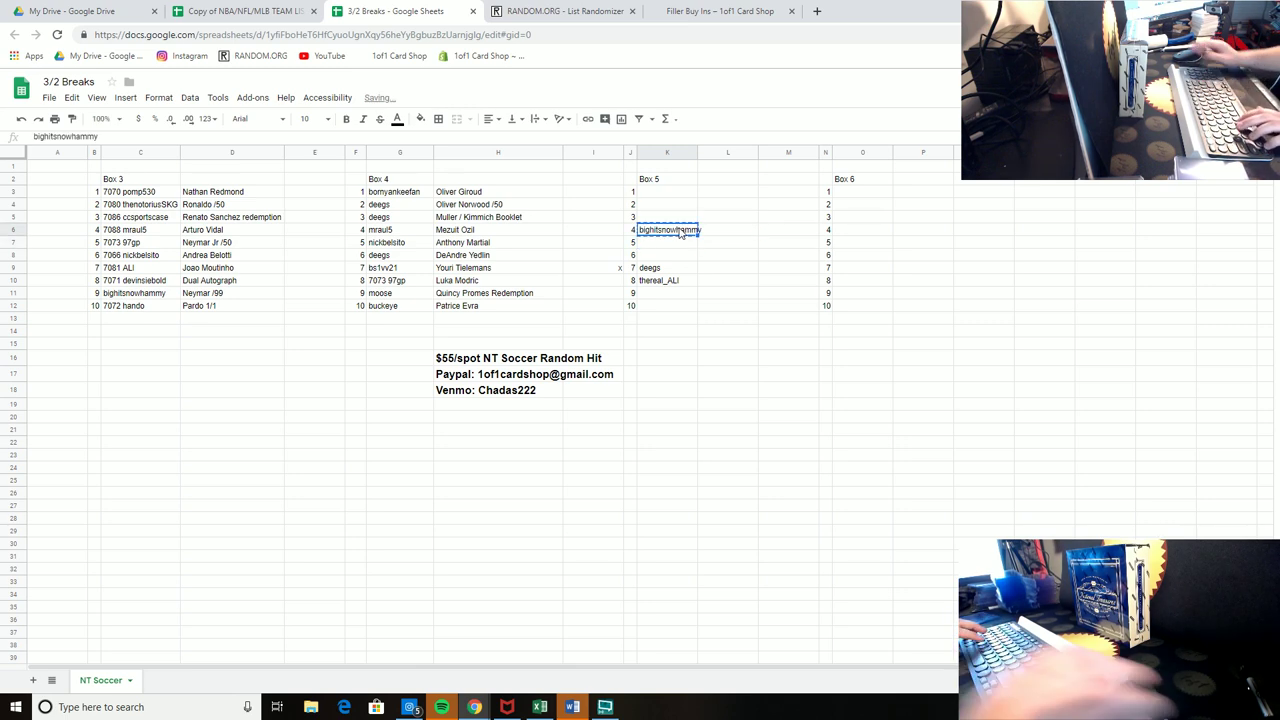
pyautogui.click(862, 217)
pyautogui.hotkey('ctrl', 'v')
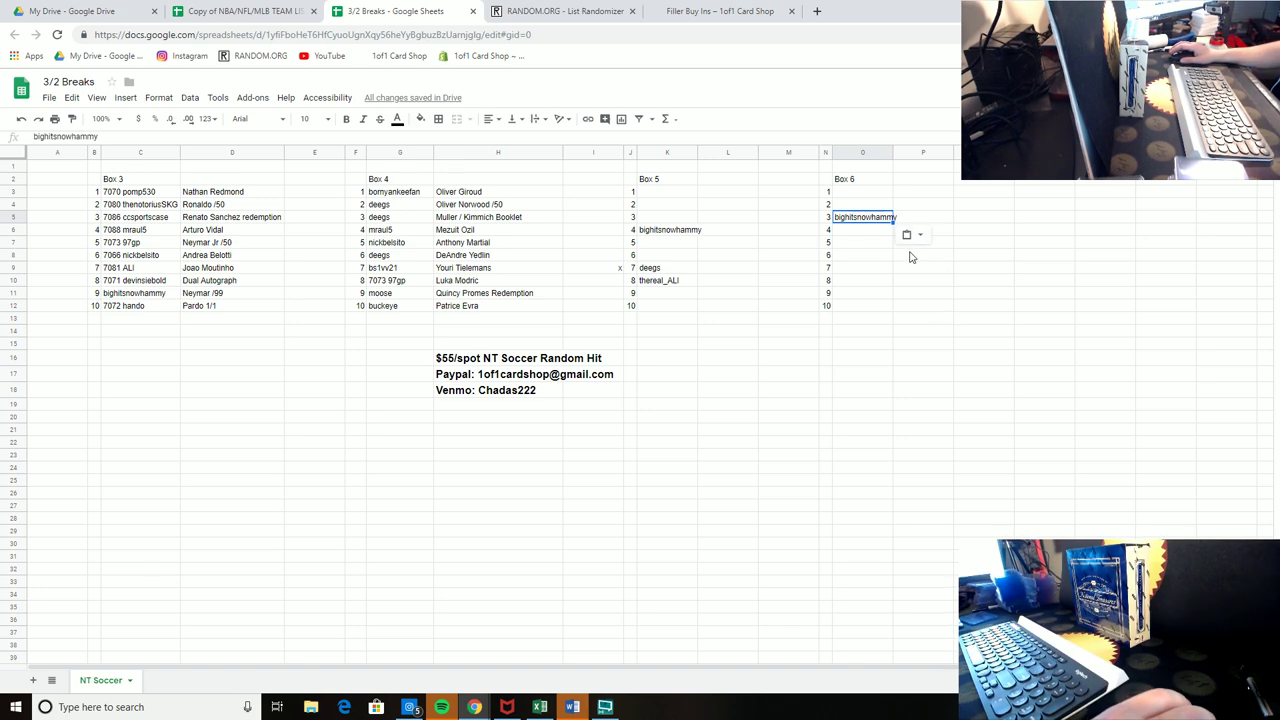
pyautogui.click(1011, 322)
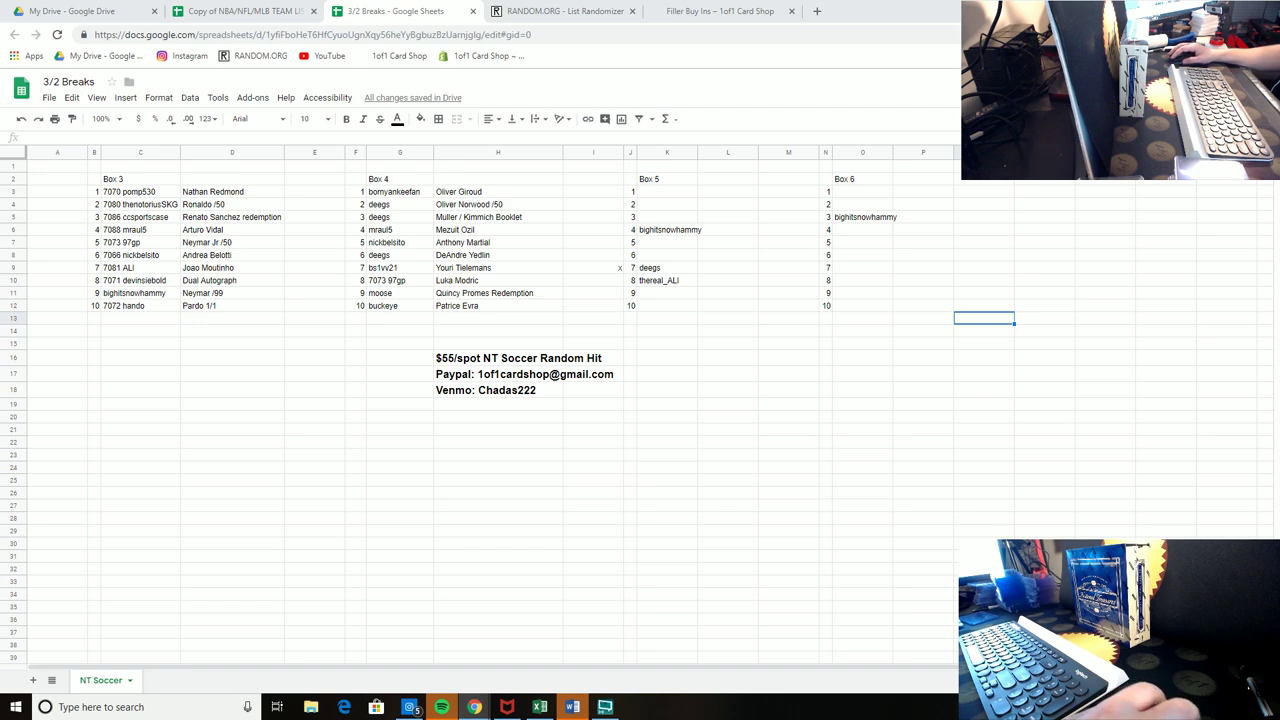
# Step: Mark x beside Box 6 spot 3 (M5) and Box 5 spot 4 (I6)
pyautogui.click(788, 205)
pyautogui.moveTo(788, 179); pyautogui.dragTo(784, 345)
pyautogui.moveTo(784, 406); pyautogui.dragTo(786, 406)
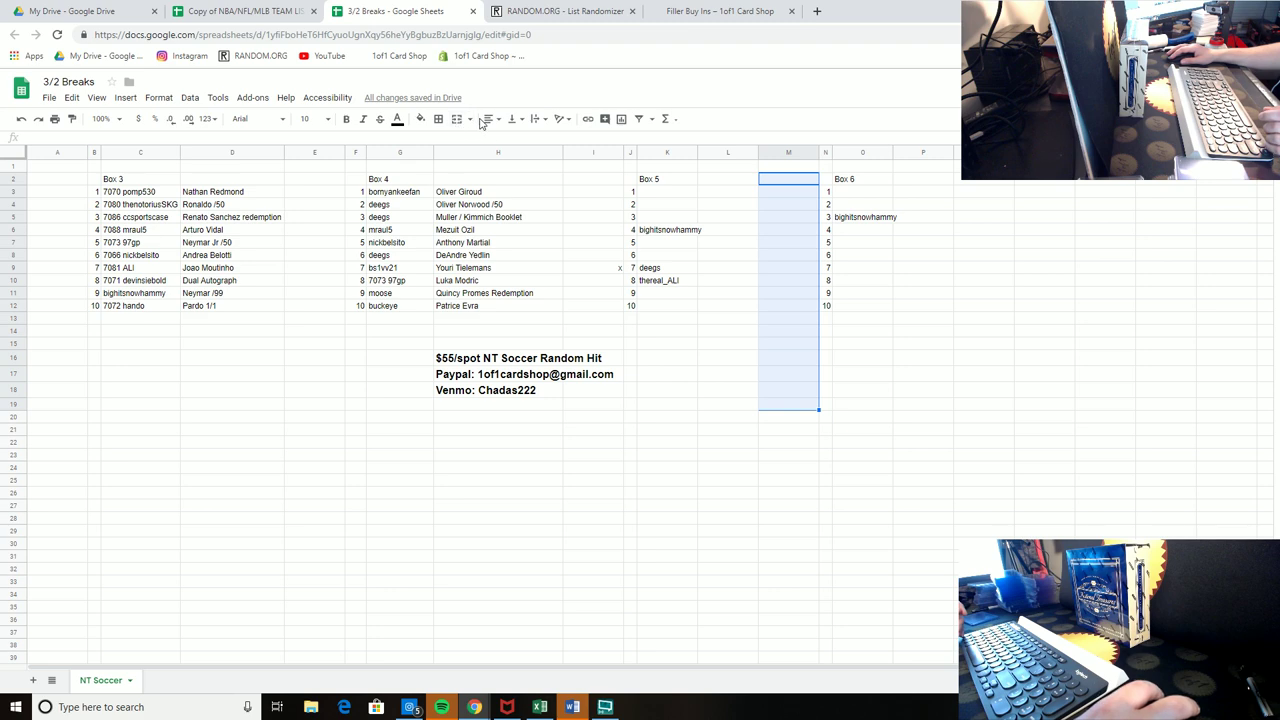
pyautogui.click(790, 217)
pyautogui.write('x')
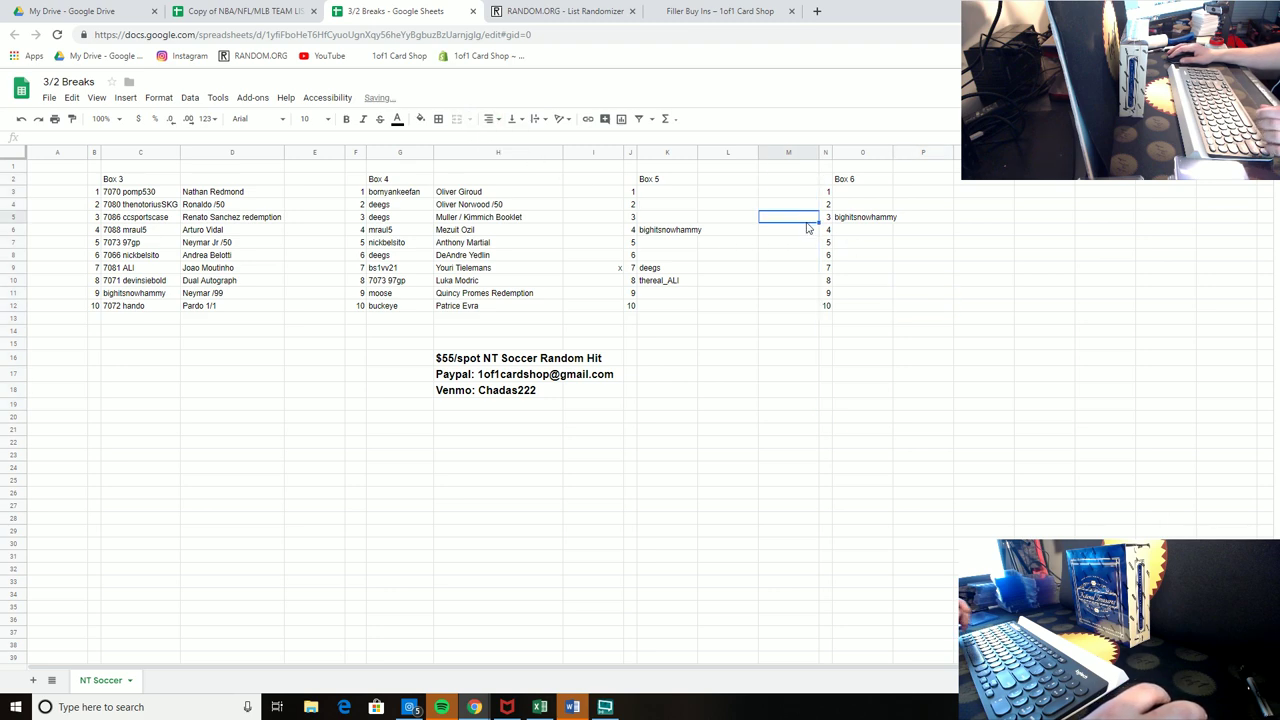
pyautogui.click(905, 373)
pyautogui.click(606, 230)
pyautogui.write('x')
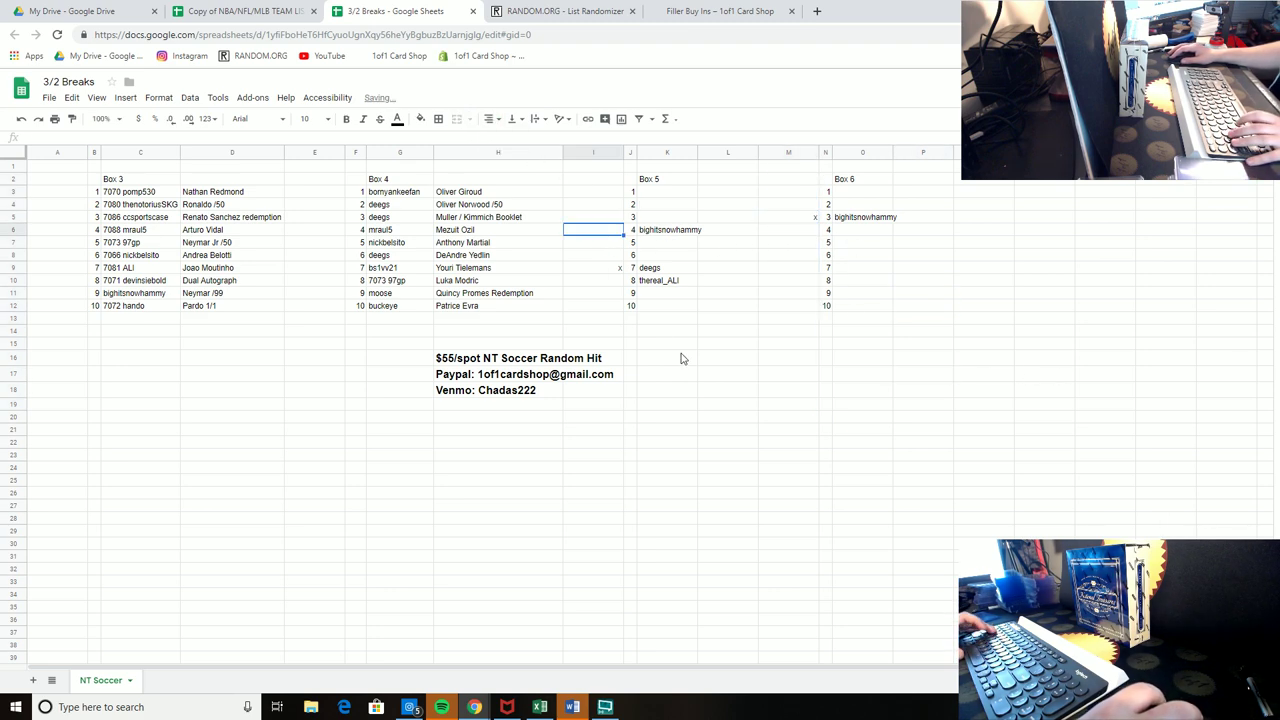
pyautogui.click(735, 390)
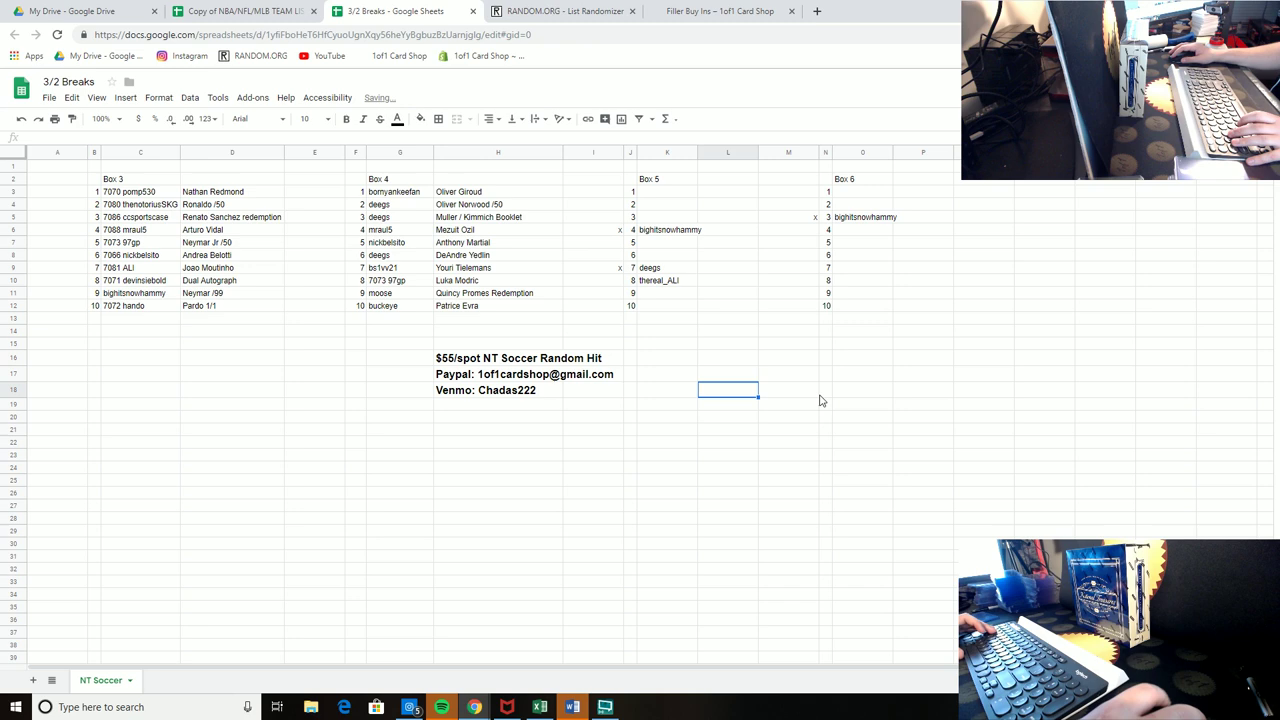
# Step: Add a 'Fillers' heading in J20 and number the rows below it 1 through 9
pyautogui.click(631, 418)
pyautogui.write('Fillers')
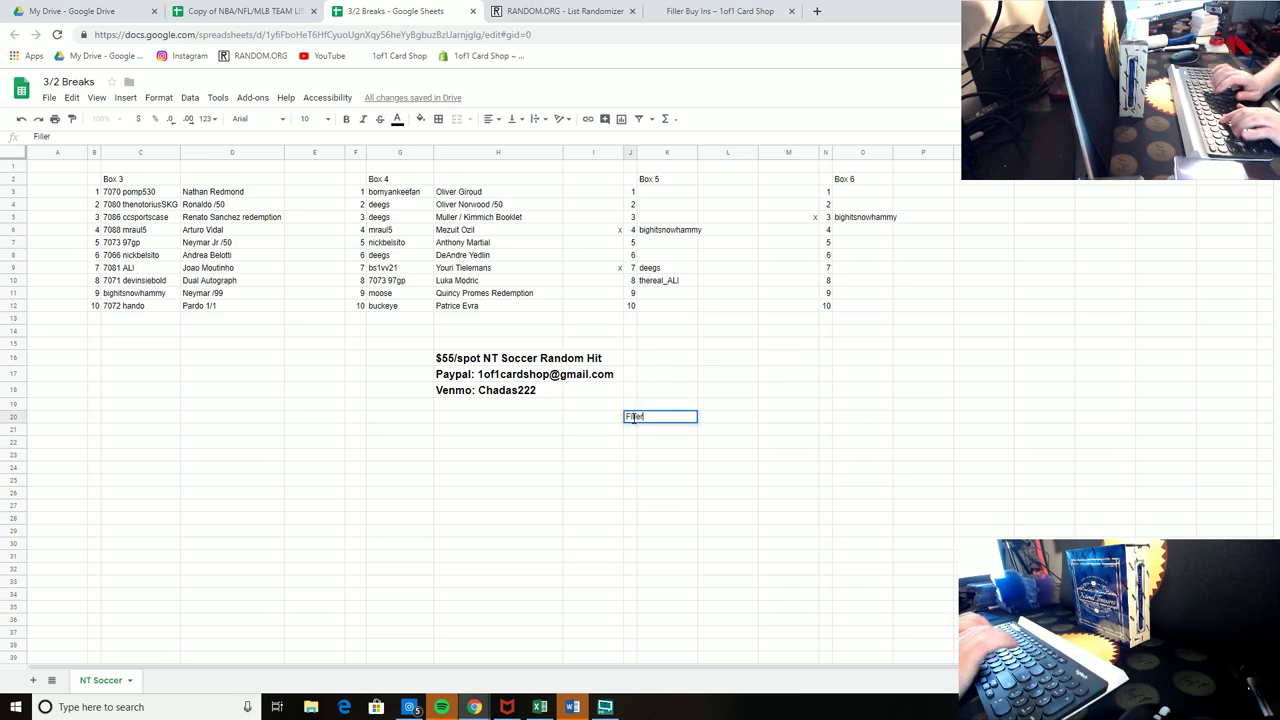
pyautogui.press('Return')
pyautogui.write('1 2 3 4 5 6 7 8 9')
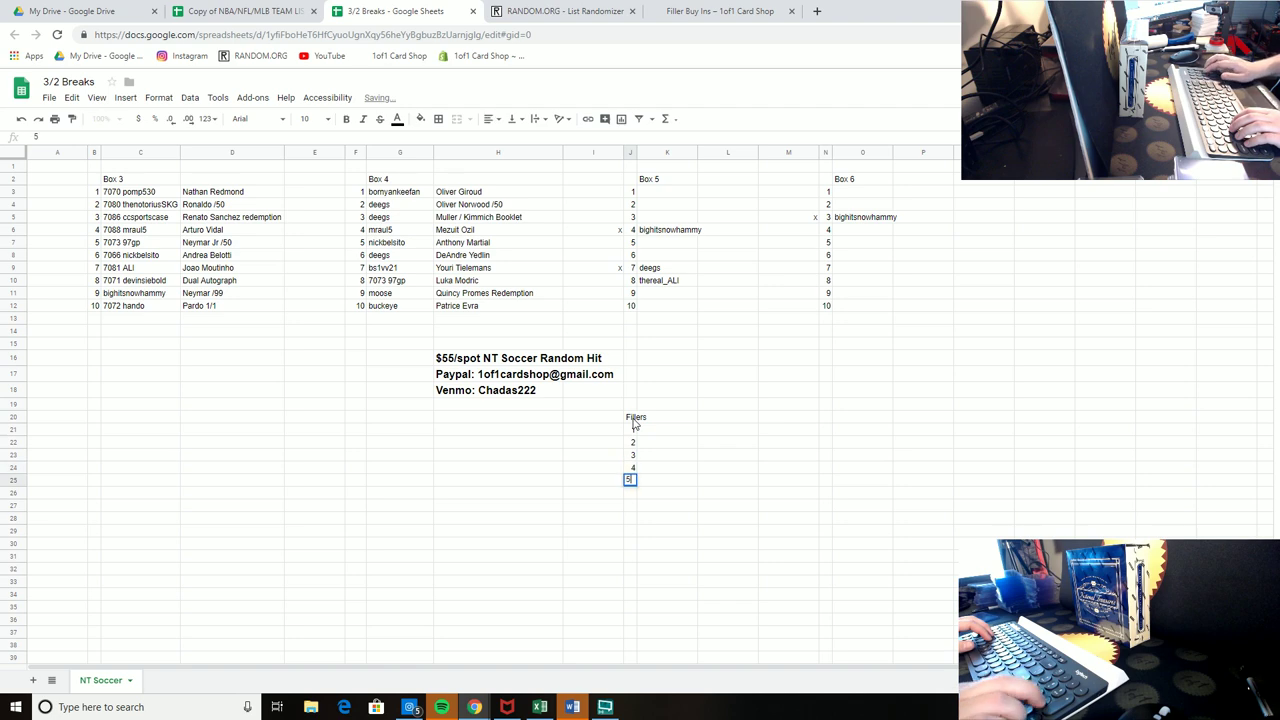
# Step: Finish the Fillers numbering at 10 and put a centred $16.50 currency price in K20
pyautogui.press('Return')
pyautogui.write('10')
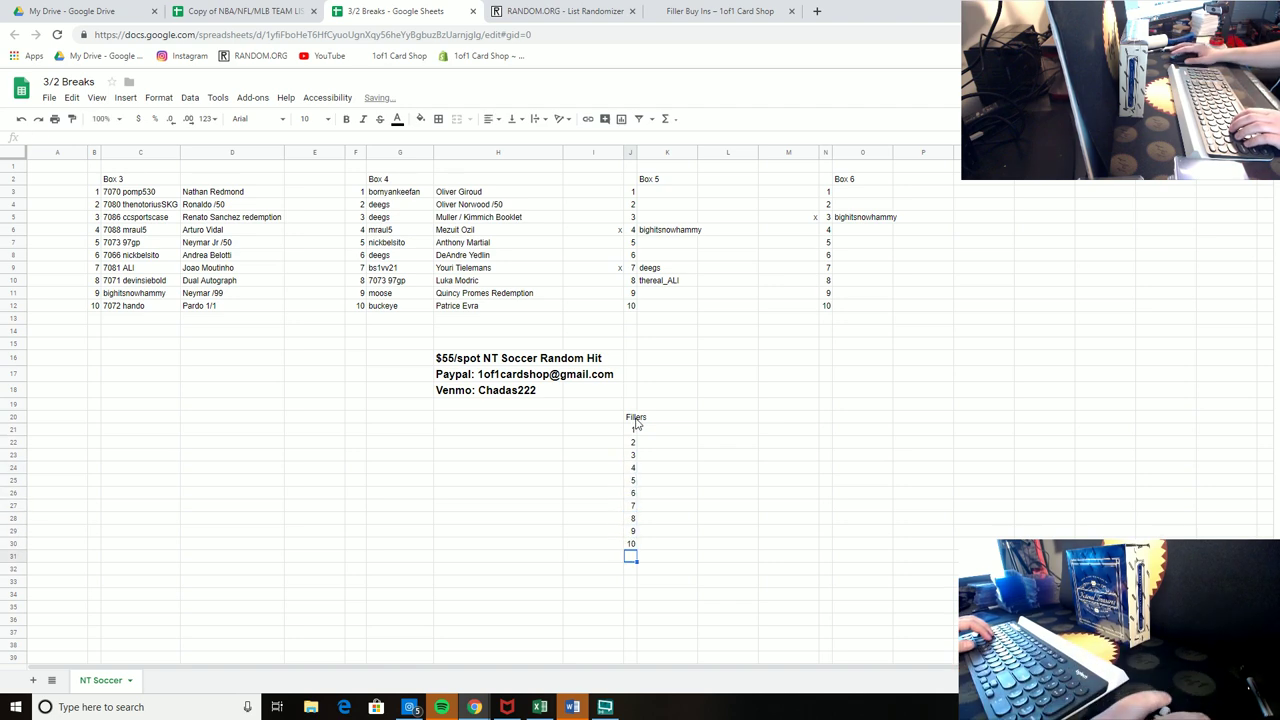
pyautogui.click(646, 419)
pyautogui.hotkey('ctrl', 'v')
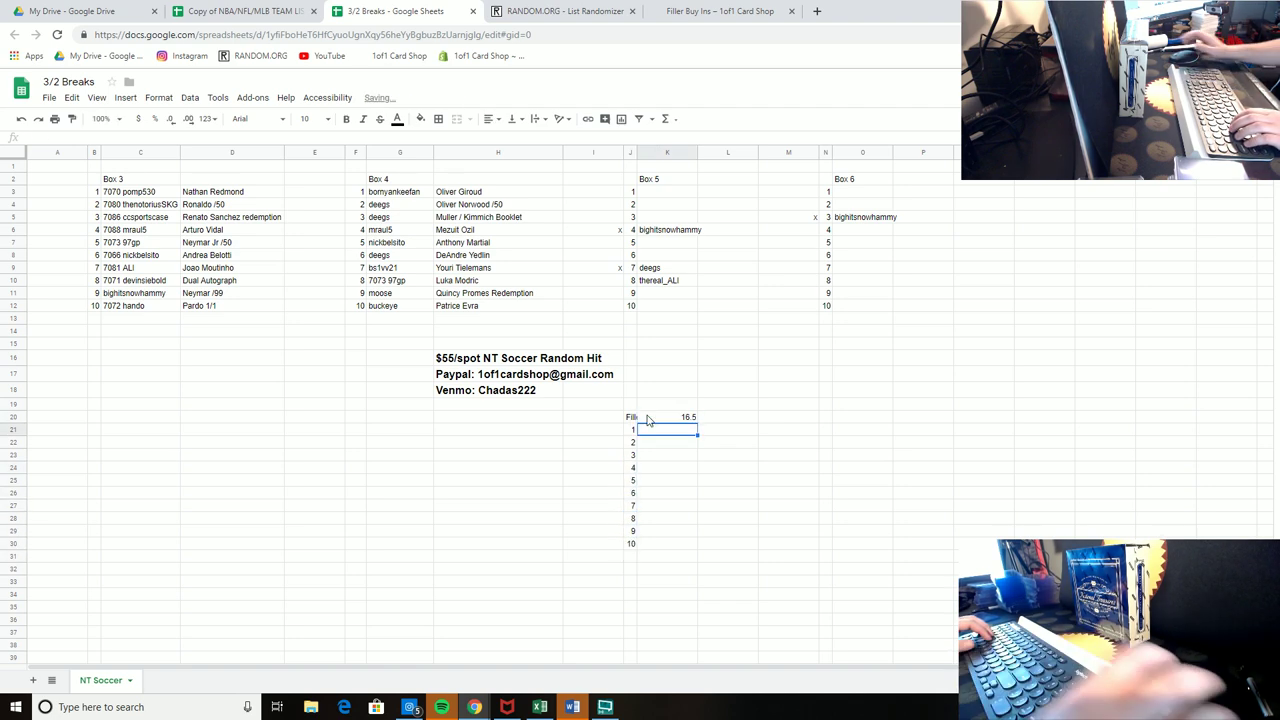
pyautogui.click(489, 118)
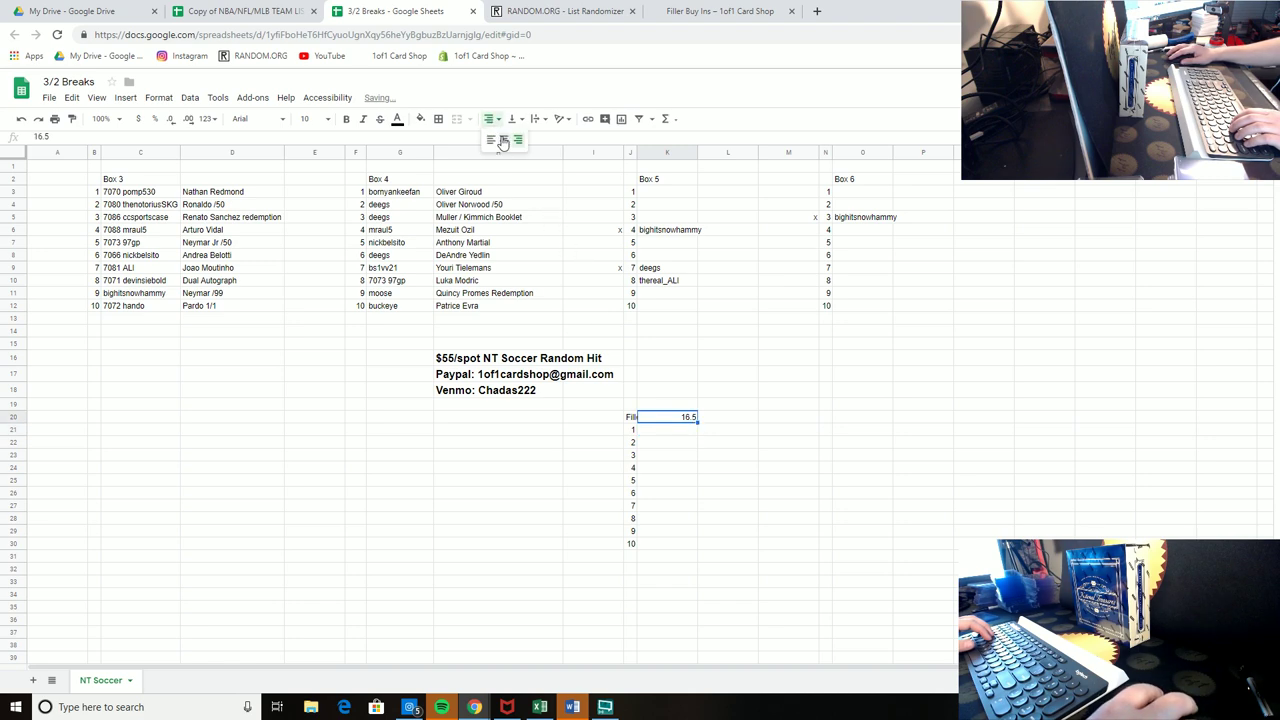
pyautogui.click(504, 142)
pyautogui.click(138, 118)
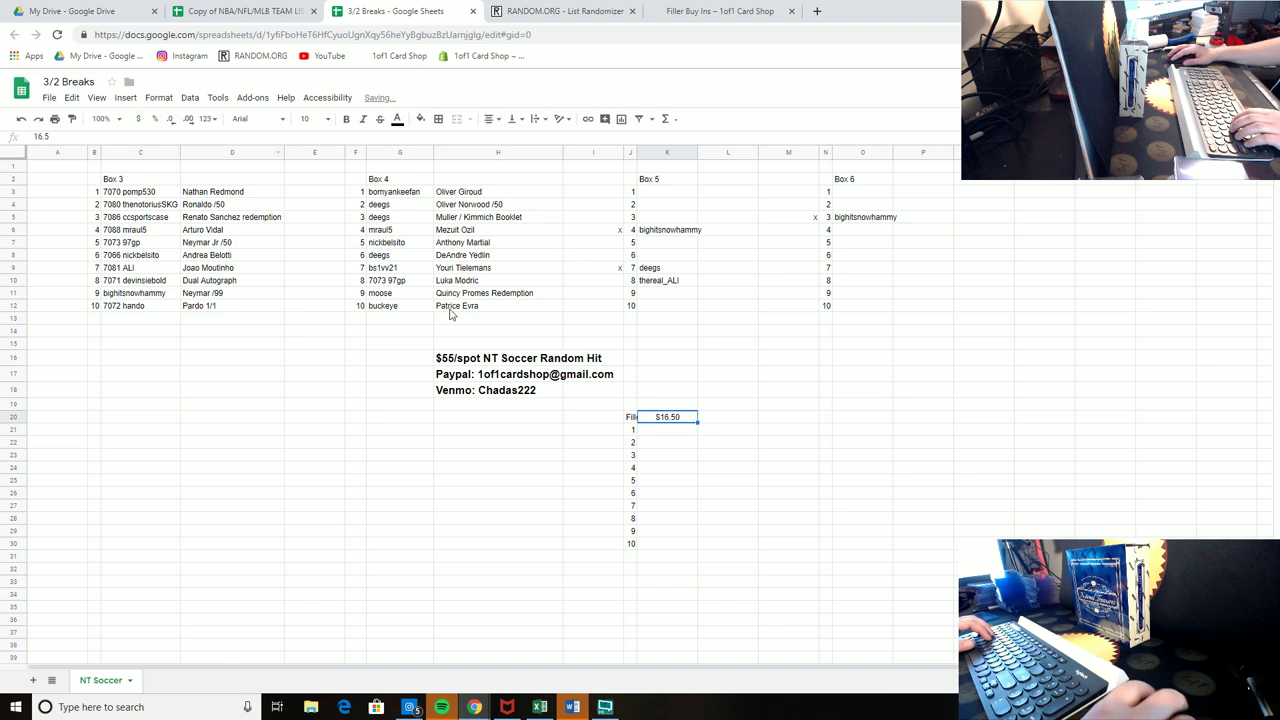
# Step: Enter W beside filler spots 1 to 3 in L21:L23
pyautogui.click(715, 434)
pyautogui.press('capslock')
pyautogui.press('Return')
pyautogui.write('W')
pyautogui.press('capslock')
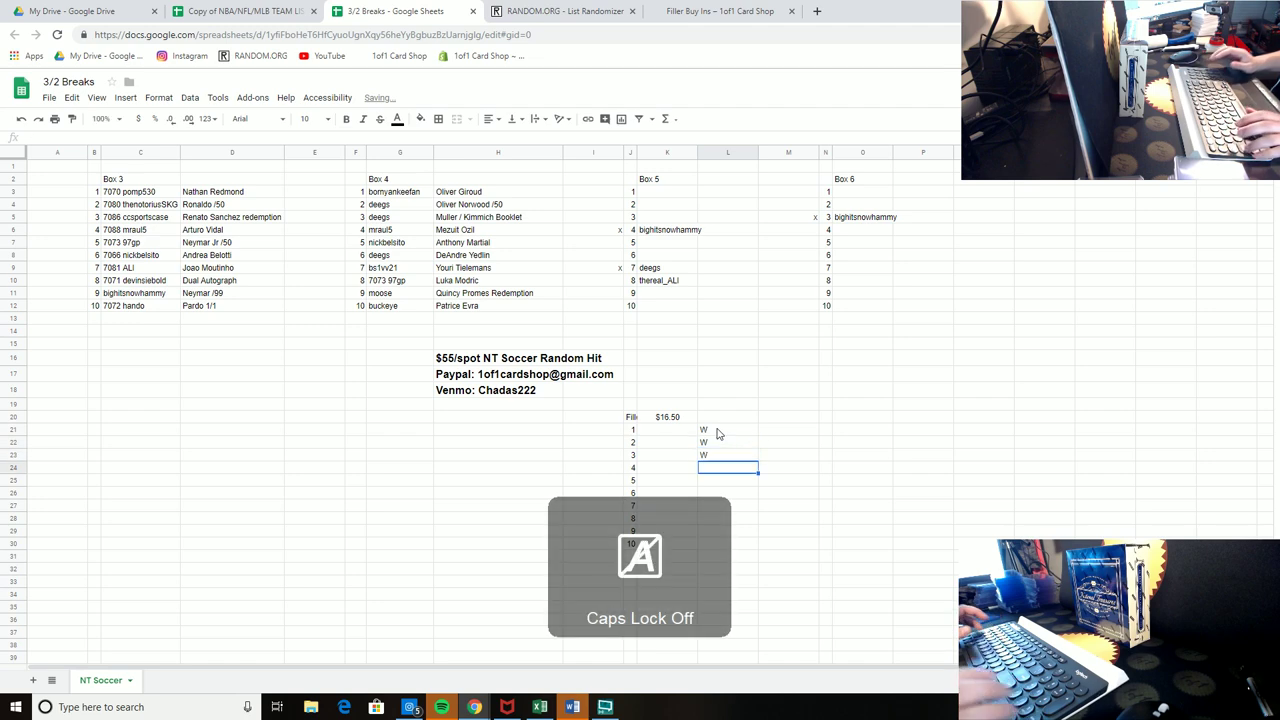
pyautogui.press('Return')
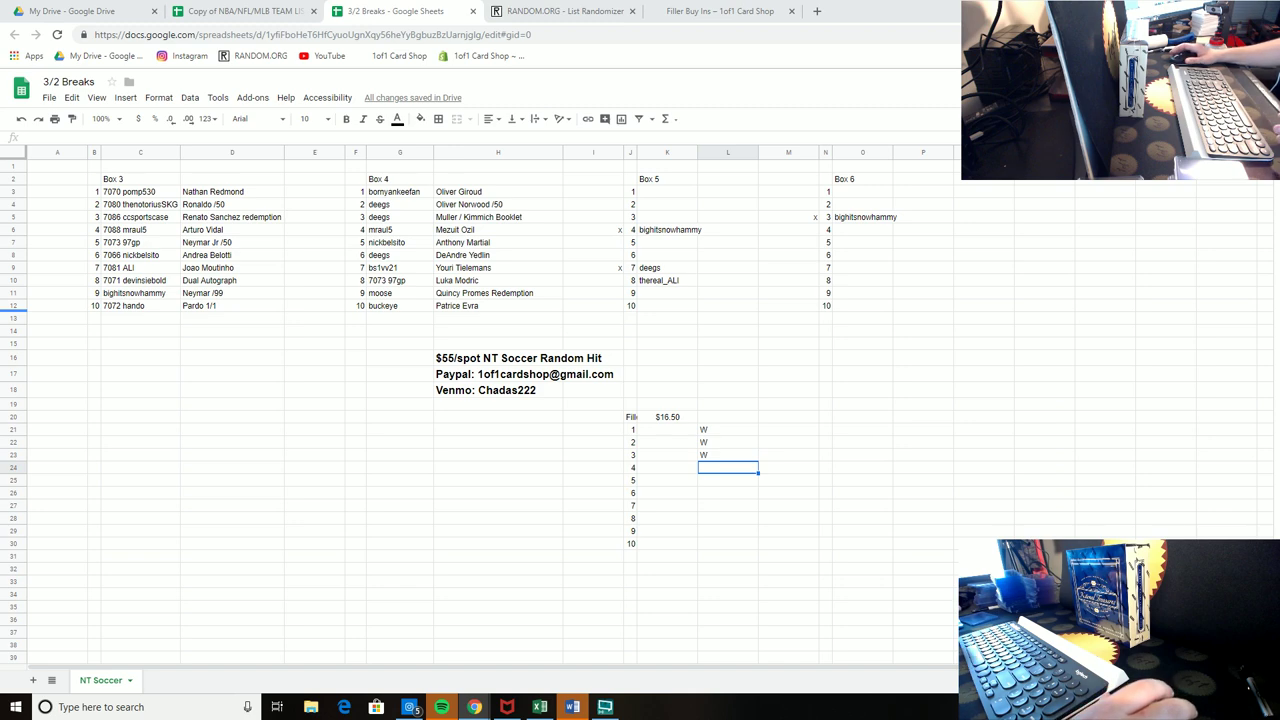
# Step: Copy the Box 5 spot 8 buyer's username into filler spot 7
pyautogui.click(680, 430)
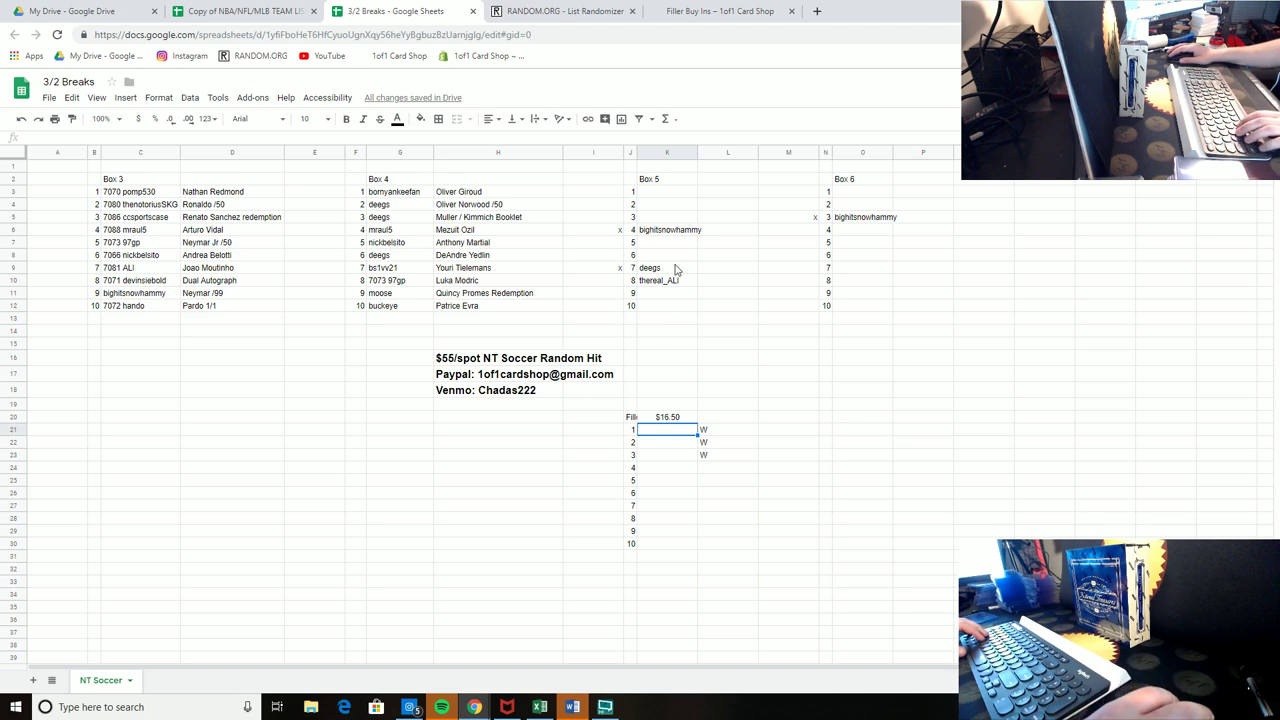
pyautogui.click(676, 283)
pyautogui.click(668, 493)
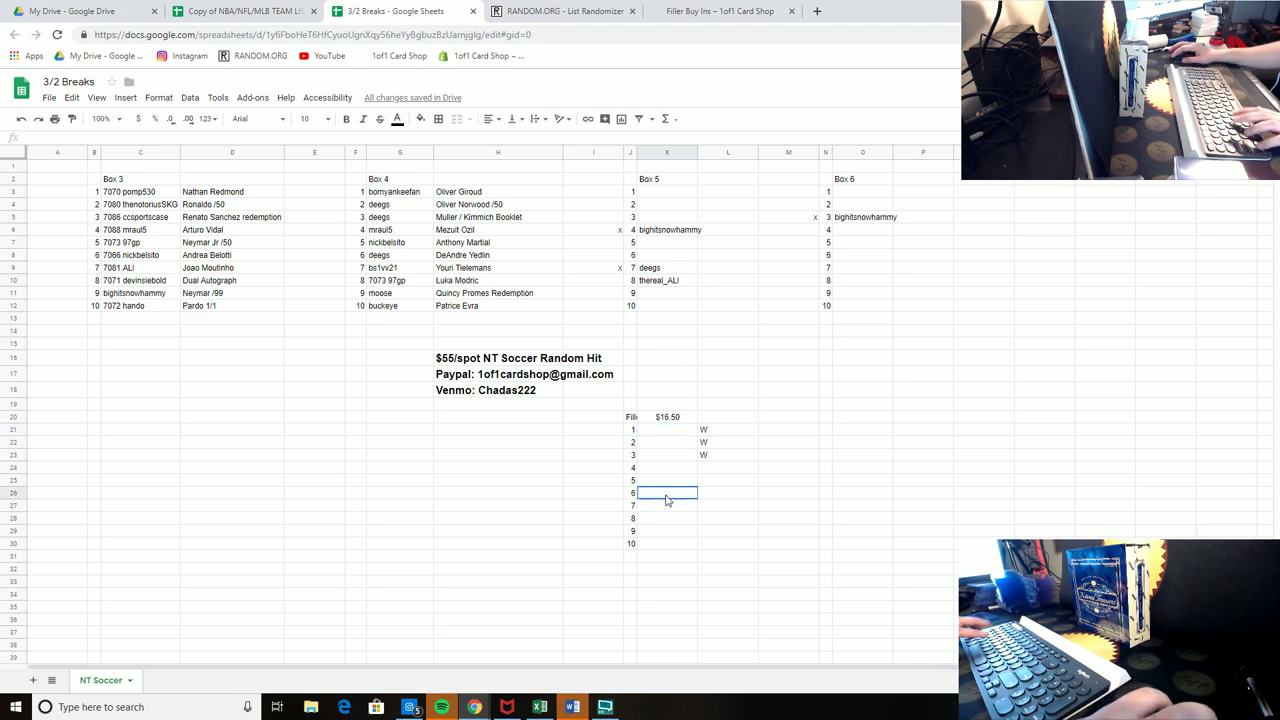
pyautogui.click(825, 480)
pyautogui.click(653, 280)
pyautogui.hotkey('ctrl', 'c')
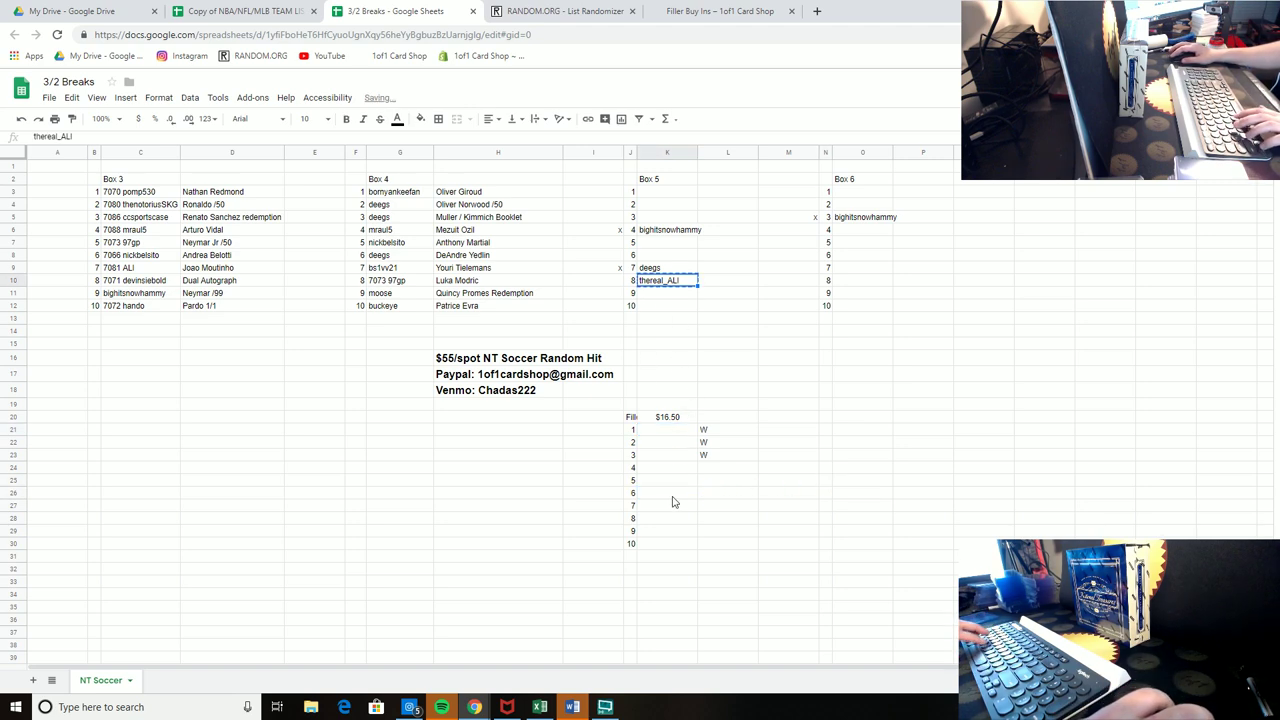
pyautogui.click(670, 505)
pyautogui.hotkey('ctrl', 'v')
pyautogui.click(961, 448)
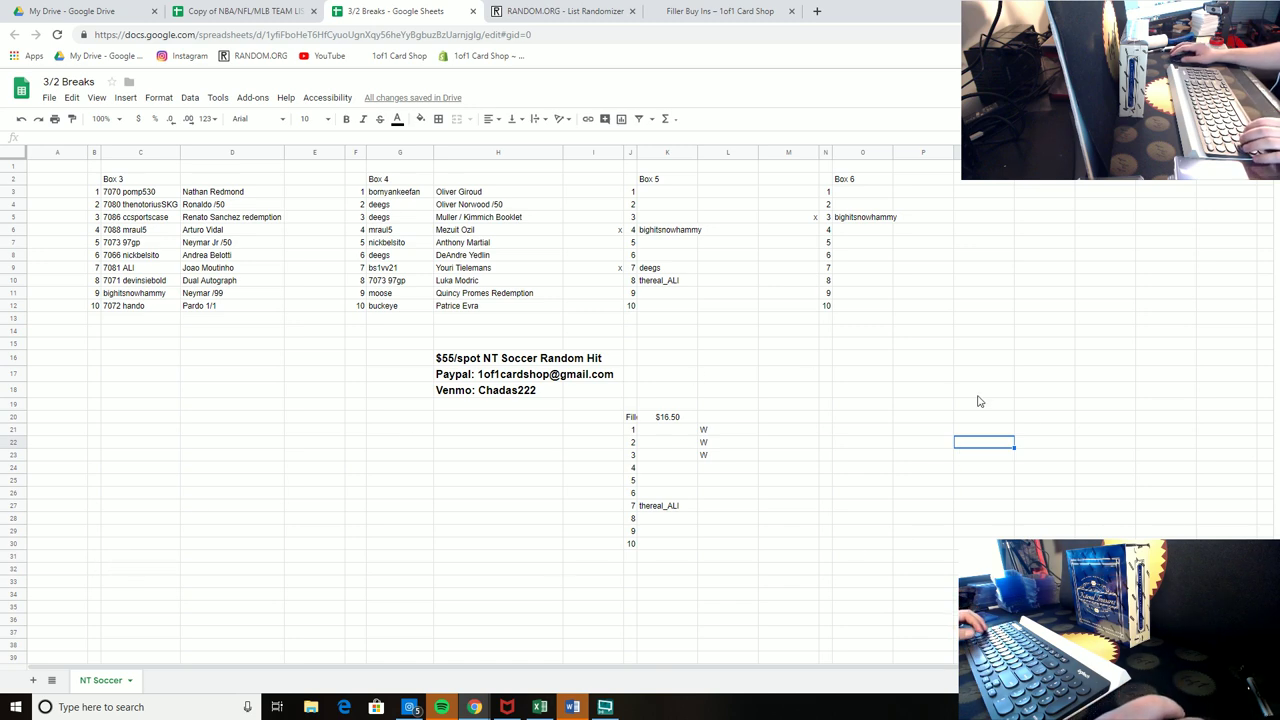
# Step: Enter the Box 4 spot 8 buyer's username in filler spot 3 and copy it to filler spot 9
pyautogui.click(382, 281)
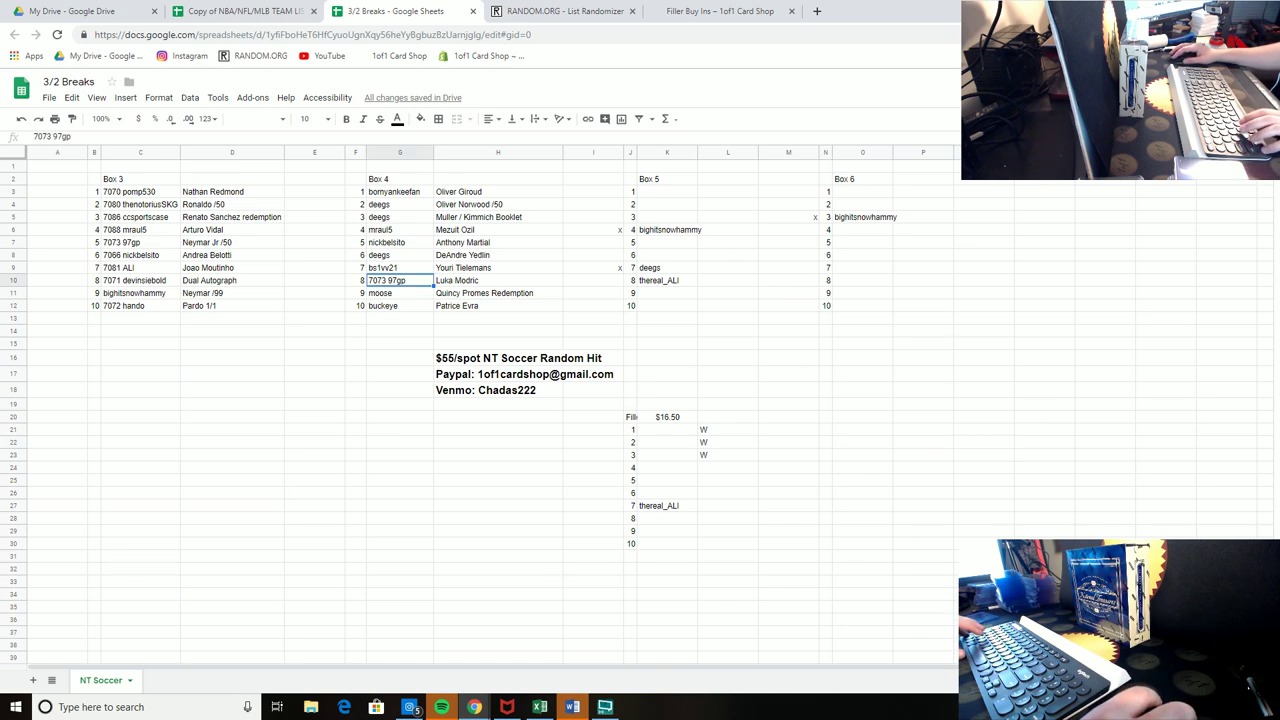
pyautogui.click(670, 455)
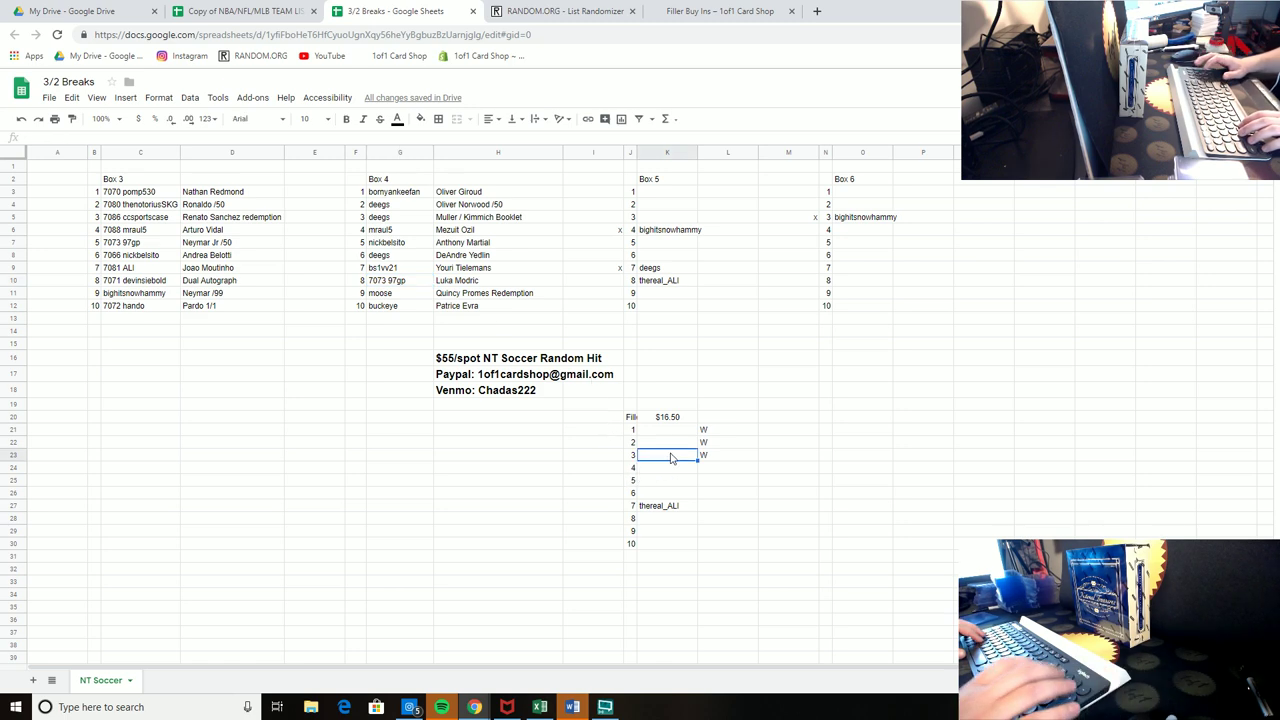
pyautogui.write('97gp')
pyautogui.press('Return')
pyautogui.press('Up')
pyautogui.hotkey('ctrl', 'c')
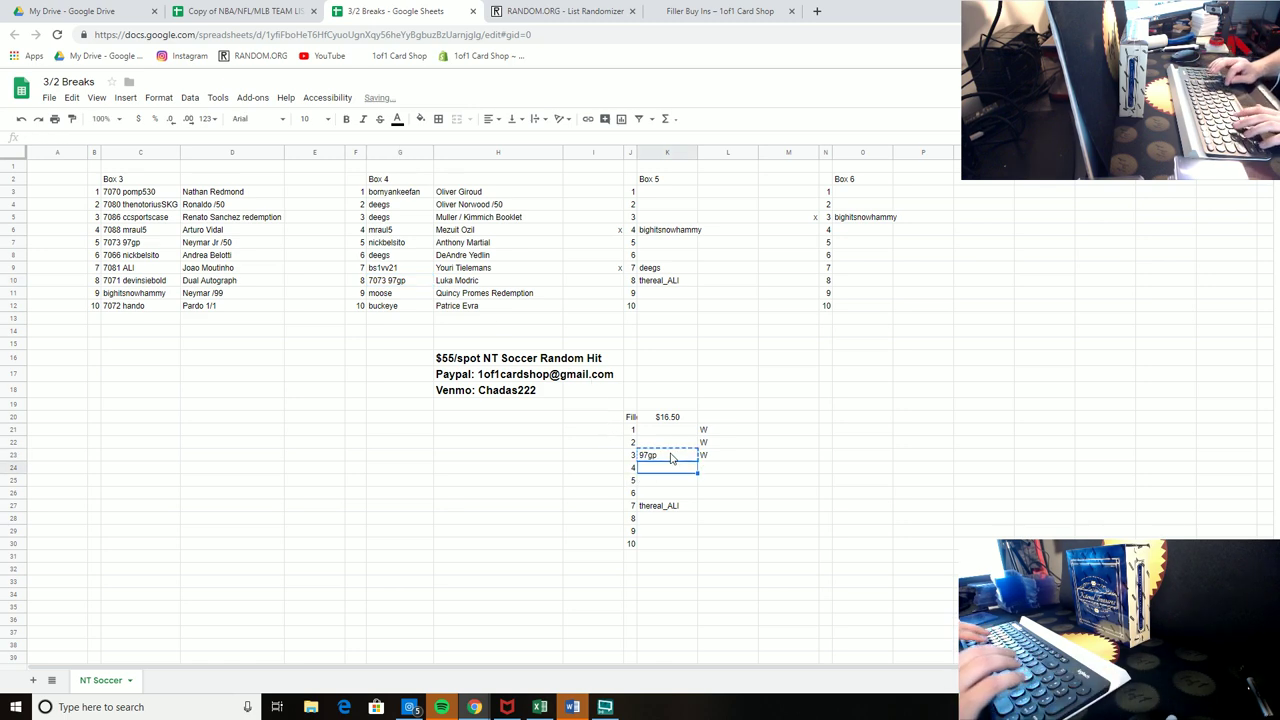
pyautogui.press('Down')
pyautogui.press('Down')
pyautogui.press('Down')
pyautogui.press('Down')
pyautogui.press('Down')
pyautogui.press('Down')
pyautogui.hotkey('ctrl', 'v')
# Step: Fill filler spots 4, 5 and 6 with three more buyers' usernames
pyautogui.press('Up')
pyautogui.press('Up')
pyautogui.press('Up')
pyautogui.press('Up')
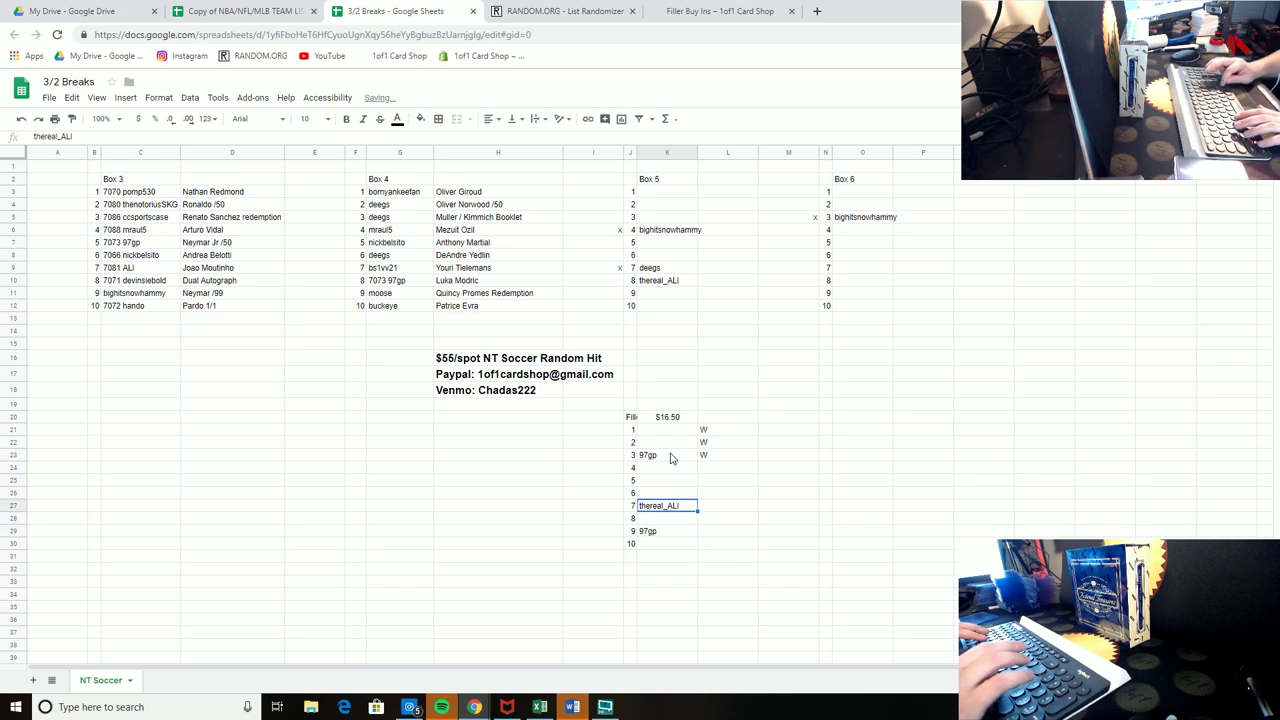
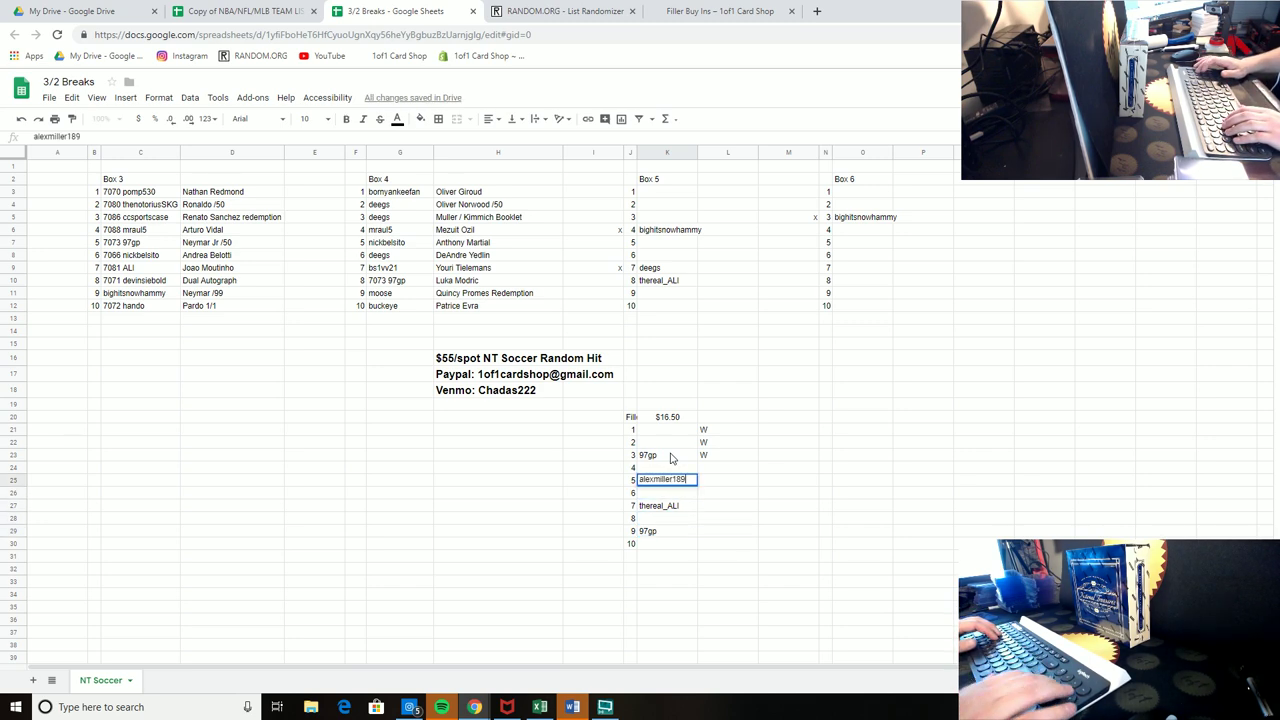
pyautogui.press('Return')
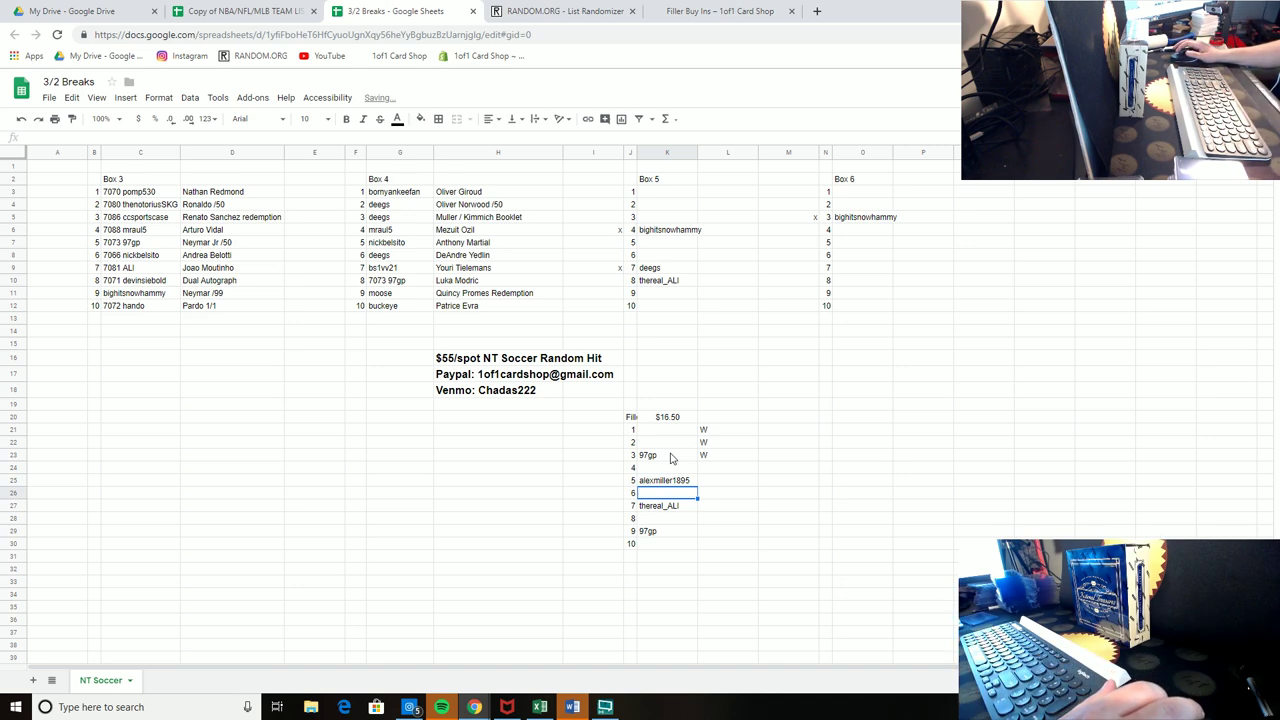
pyautogui.click(656, 484)
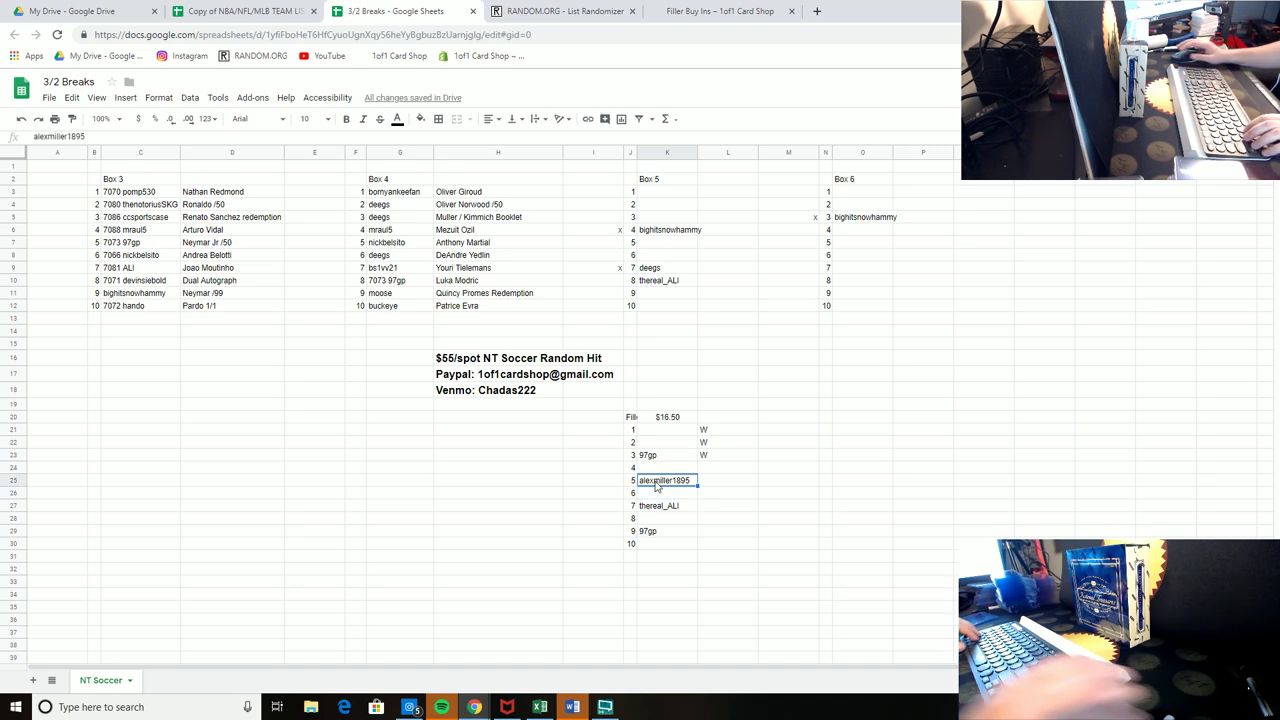
pyautogui.press('Up')
pyautogui.hotkey('ctrl', 'v')
pyautogui.press('Down')
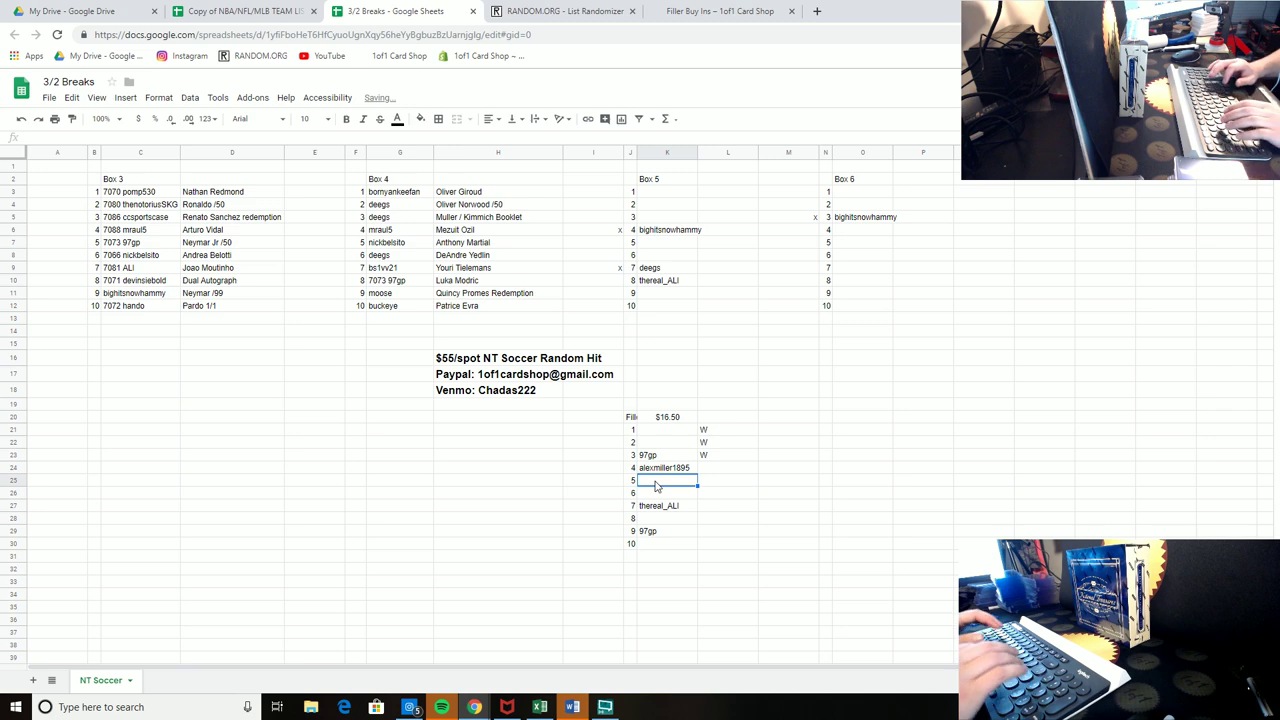
pyautogui.write('nj_collector')
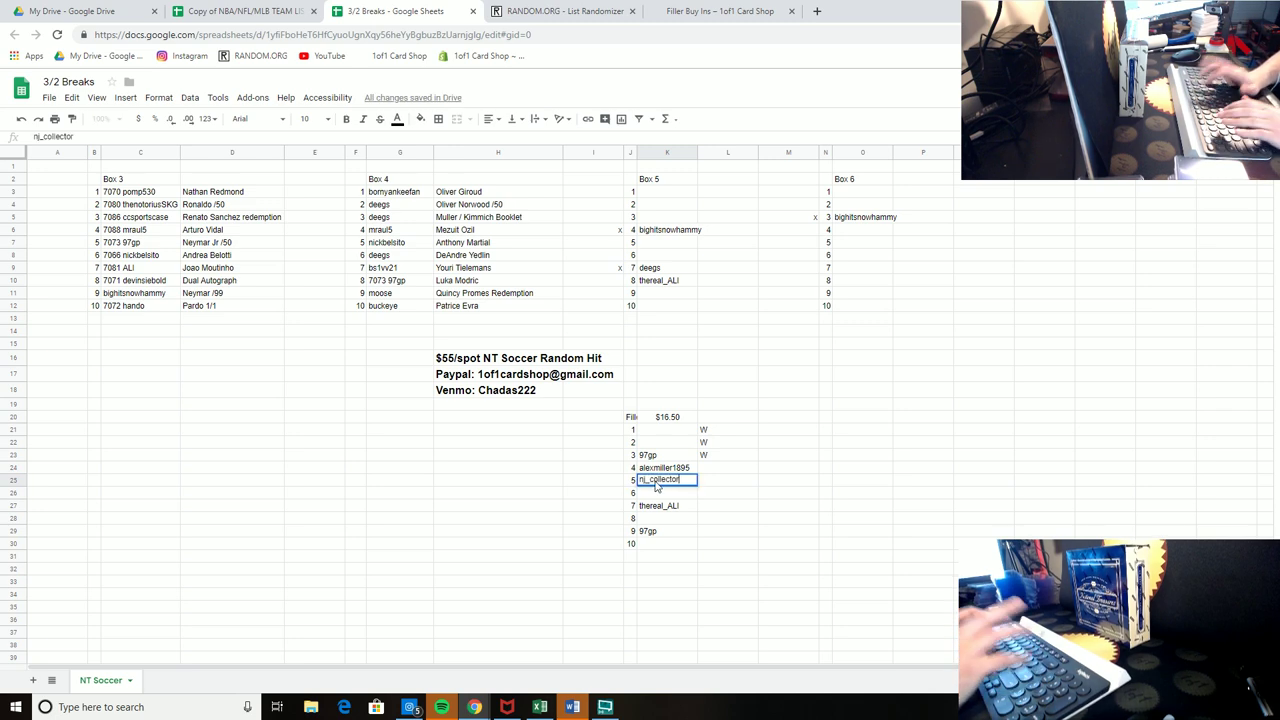
pyautogui.press('Return')
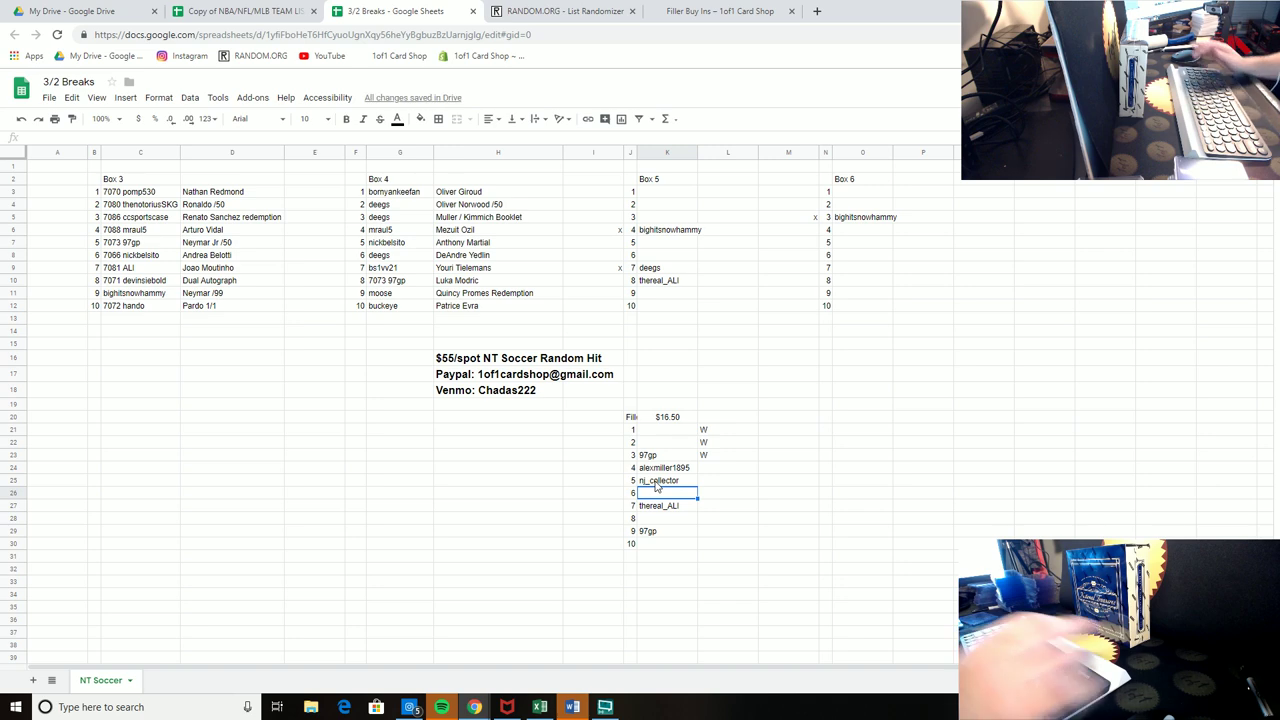
pyautogui.write('buckeyebean')
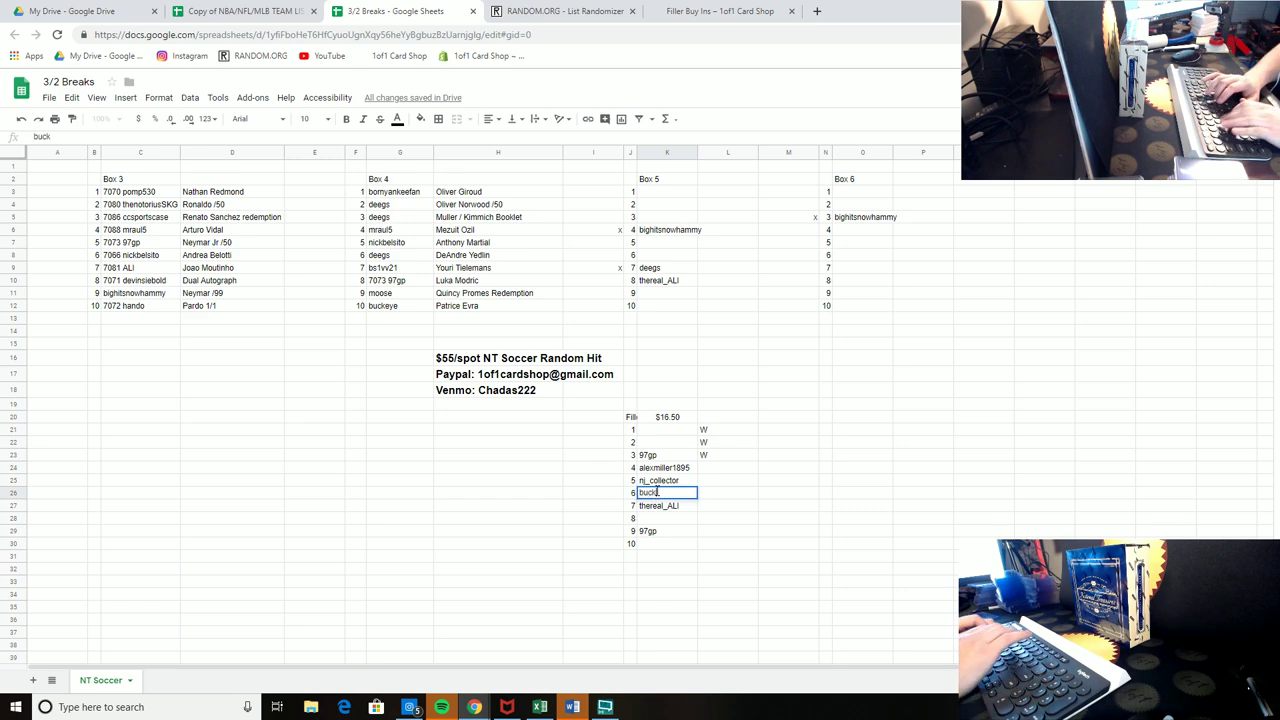
pyautogui.press('Return')
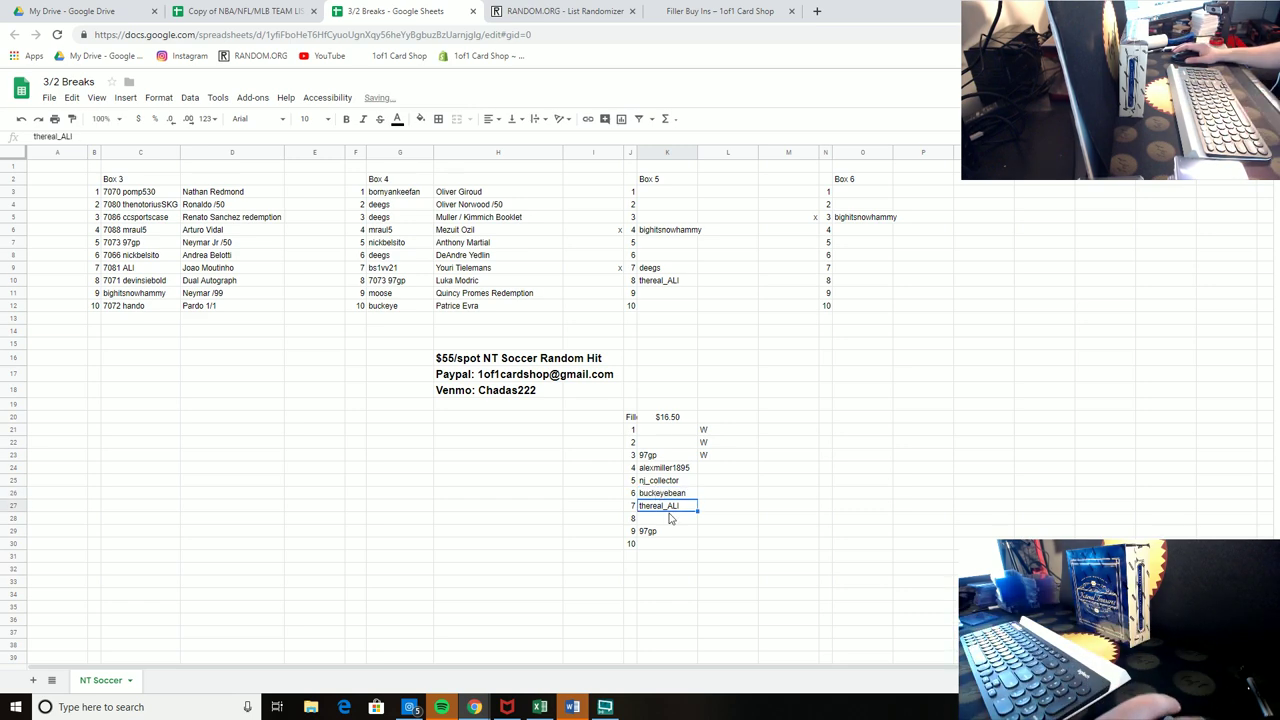
# Step: Enter a buyer's username in filler spot 1 (K21) and copy it to filler spot 10 (K30)
pyautogui.click(656, 432)
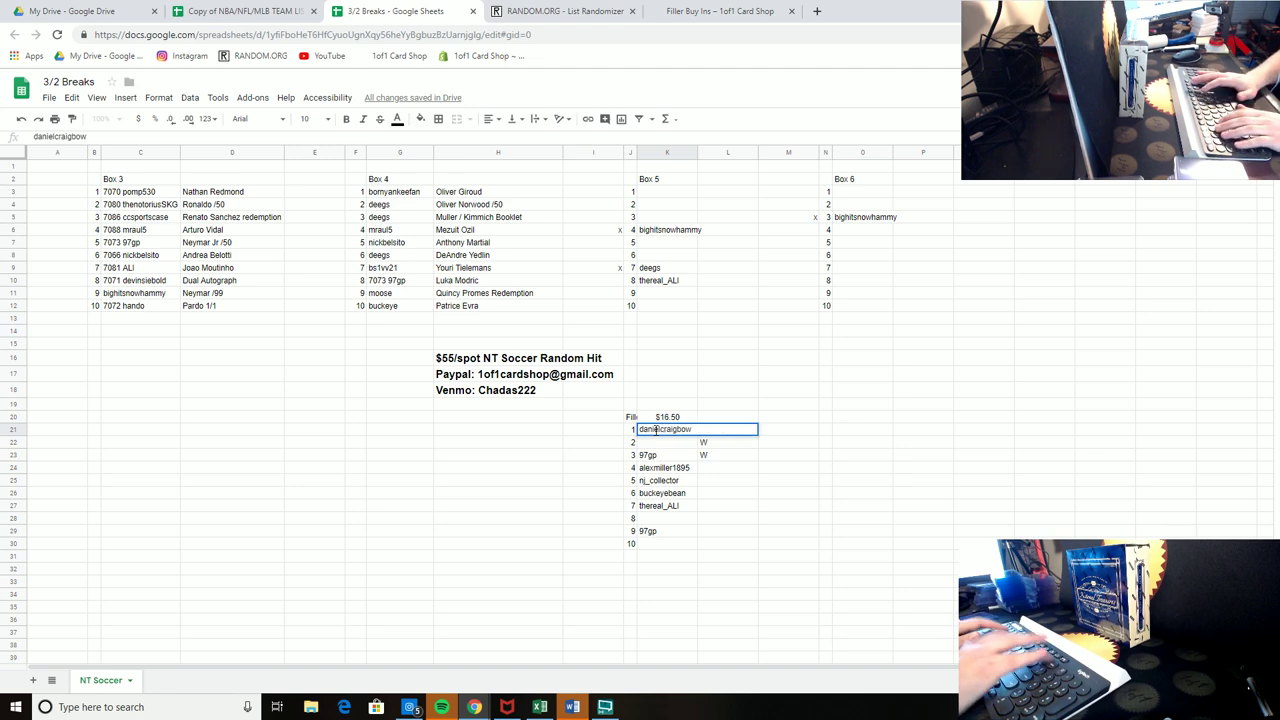
pyautogui.press('Return')
pyautogui.press('Up')
pyautogui.hotkey('ctrl', 'c')
pyautogui.press('Down')
pyautogui.press('Down')
pyautogui.press('Down')
pyautogui.press('Down')
pyautogui.press('Down')
pyautogui.press('Down')
pyautogui.press('Down')
pyautogui.press('Down')
pyautogui.press('Down')
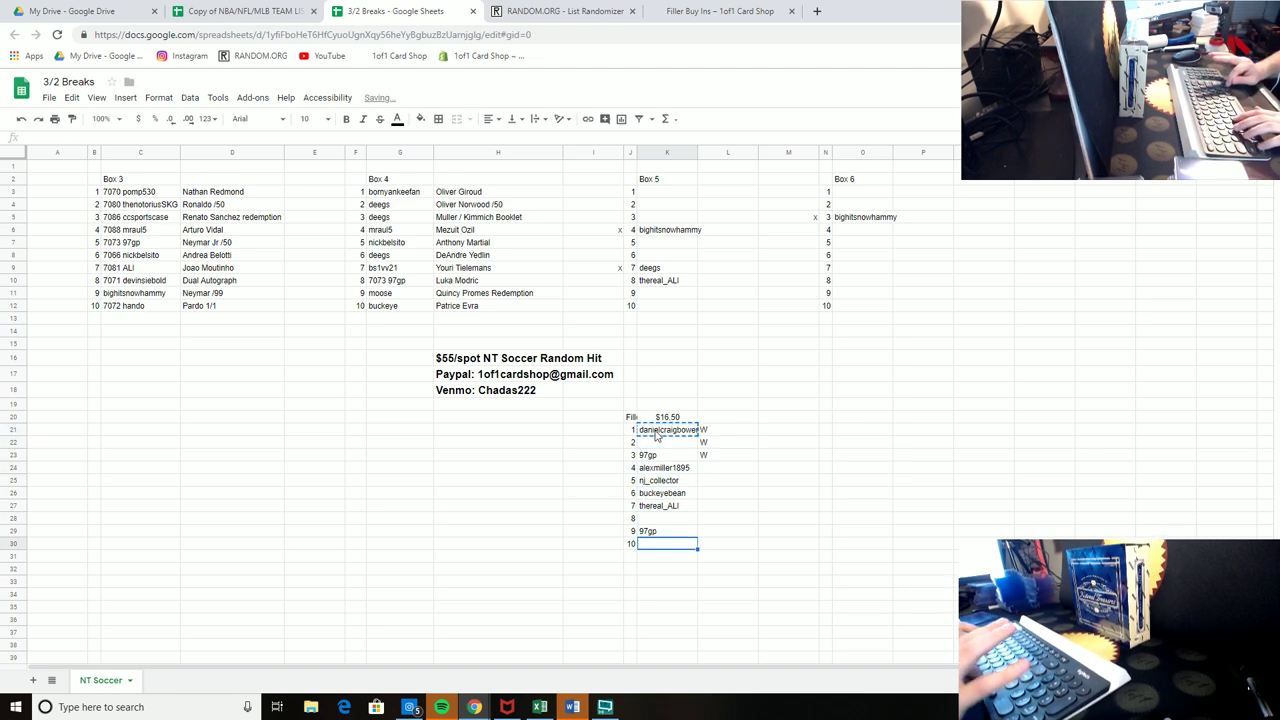
pyautogui.hotkey('ctrl', 'v')
pyautogui.click(738, 435)
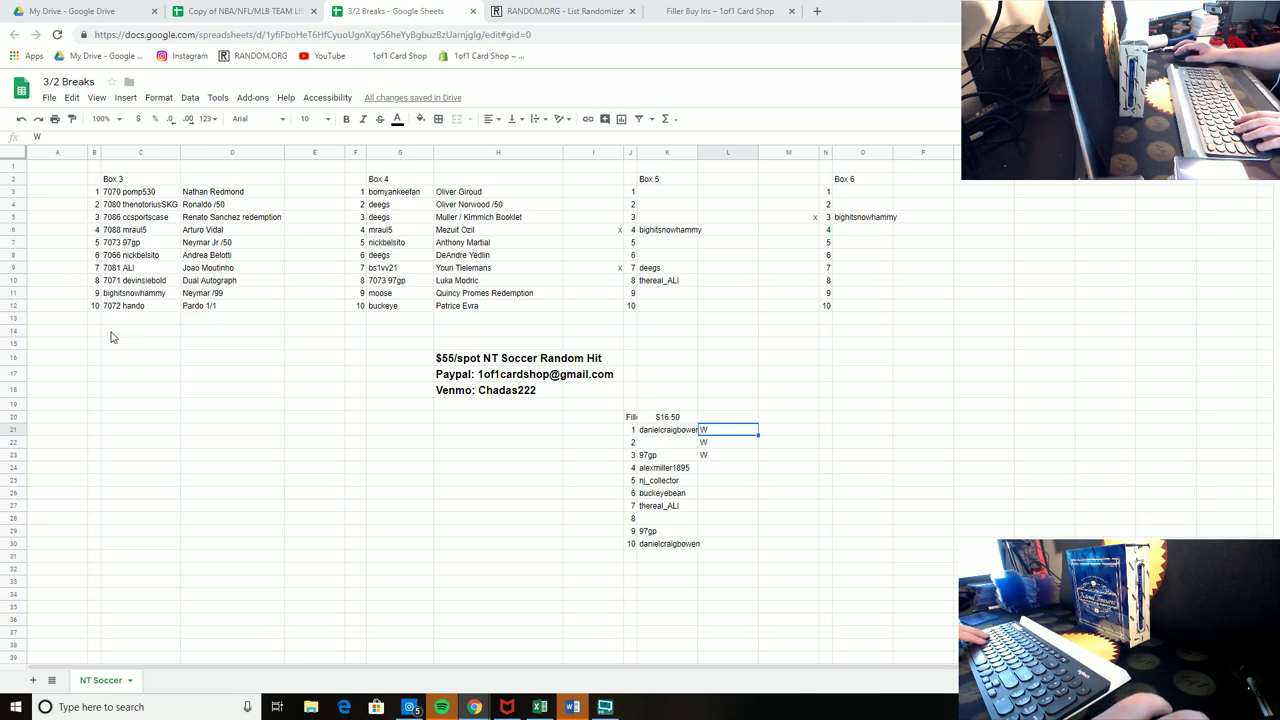
# Step: Mark x beside filler spot 3 and right-align the mark column I21:I33
pyautogui.click(614, 462)
pyautogui.write('x')
pyautogui.press('Down')
pyautogui.press('Down')
pyautogui.press('Down')
pyautogui.press('Down')
pyautogui.press('Down')
pyautogui.press('Down')
pyautogui.write('x')
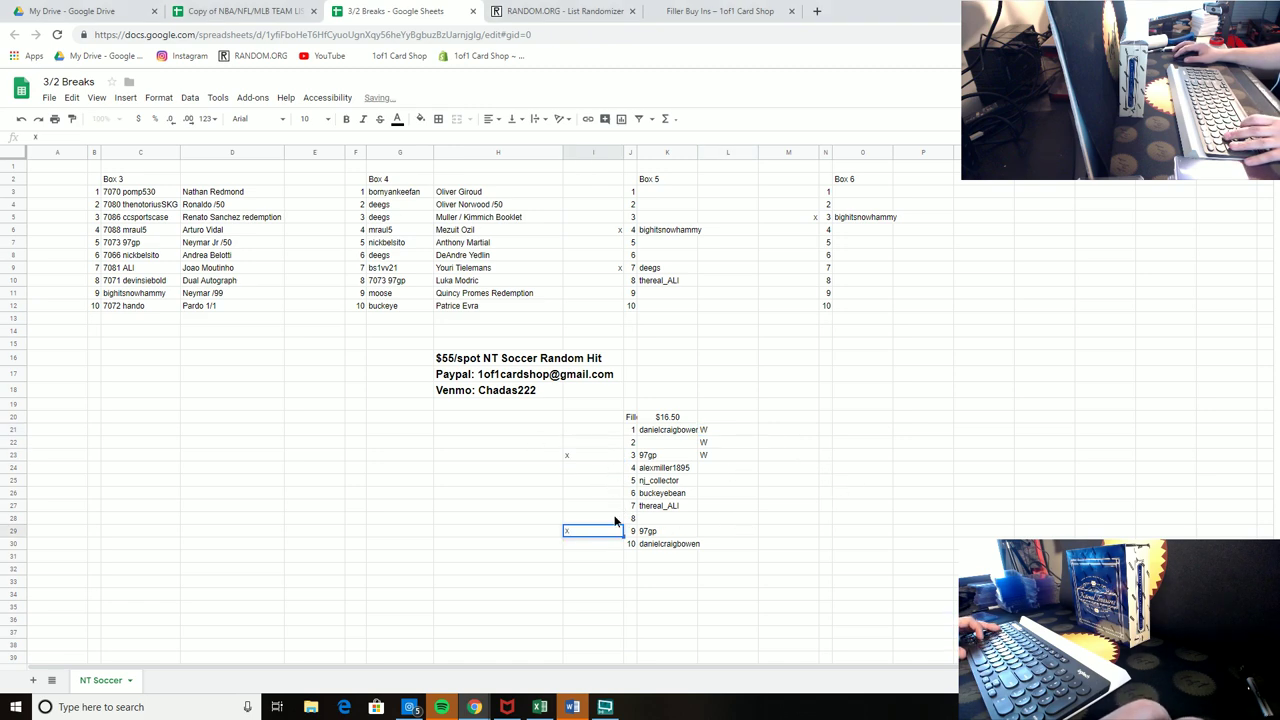
pyautogui.moveTo(593, 429); pyautogui.dragTo(593, 581)
pyautogui.click(489, 118)
pyautogui.click(518, 143)
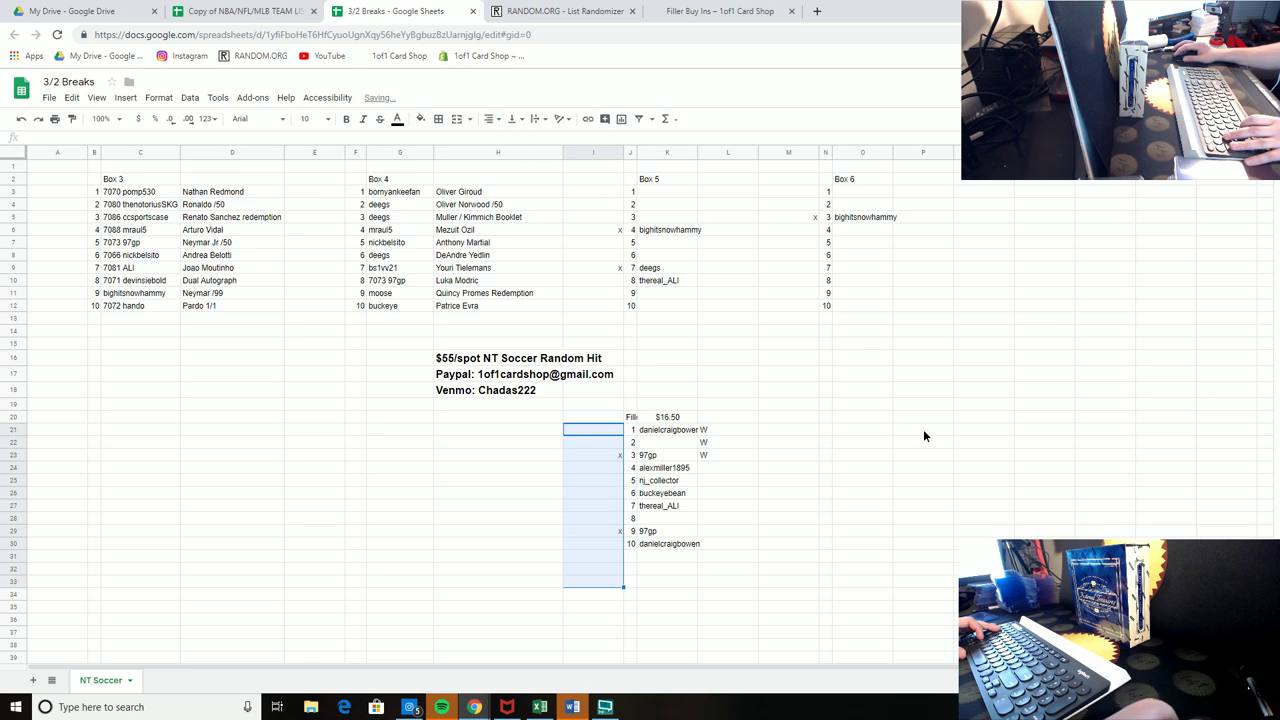
pyautogui.click(924, 433)
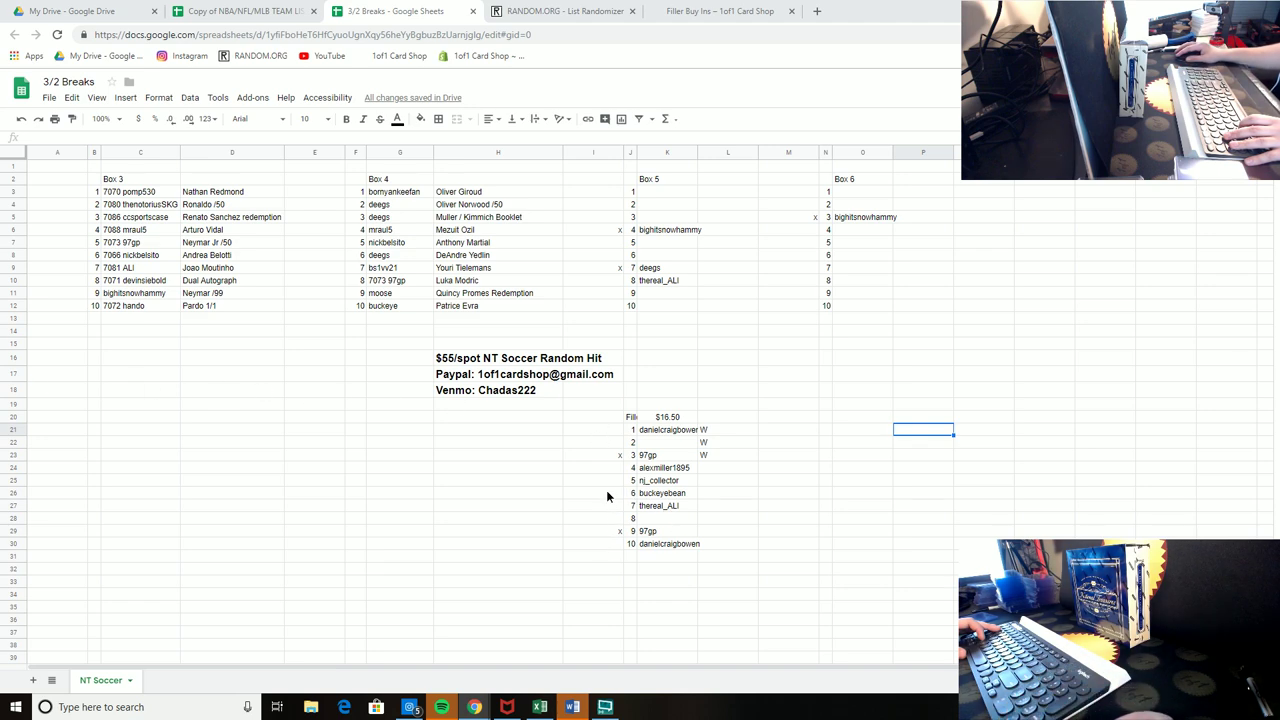
# Step: Mark x beside filler spot 6 and enter a buyer's username in filler spot 8 (K28)
pyautogui.click(606, 494)
pyautogui.write('x')
pyautogui.click(846, 484)
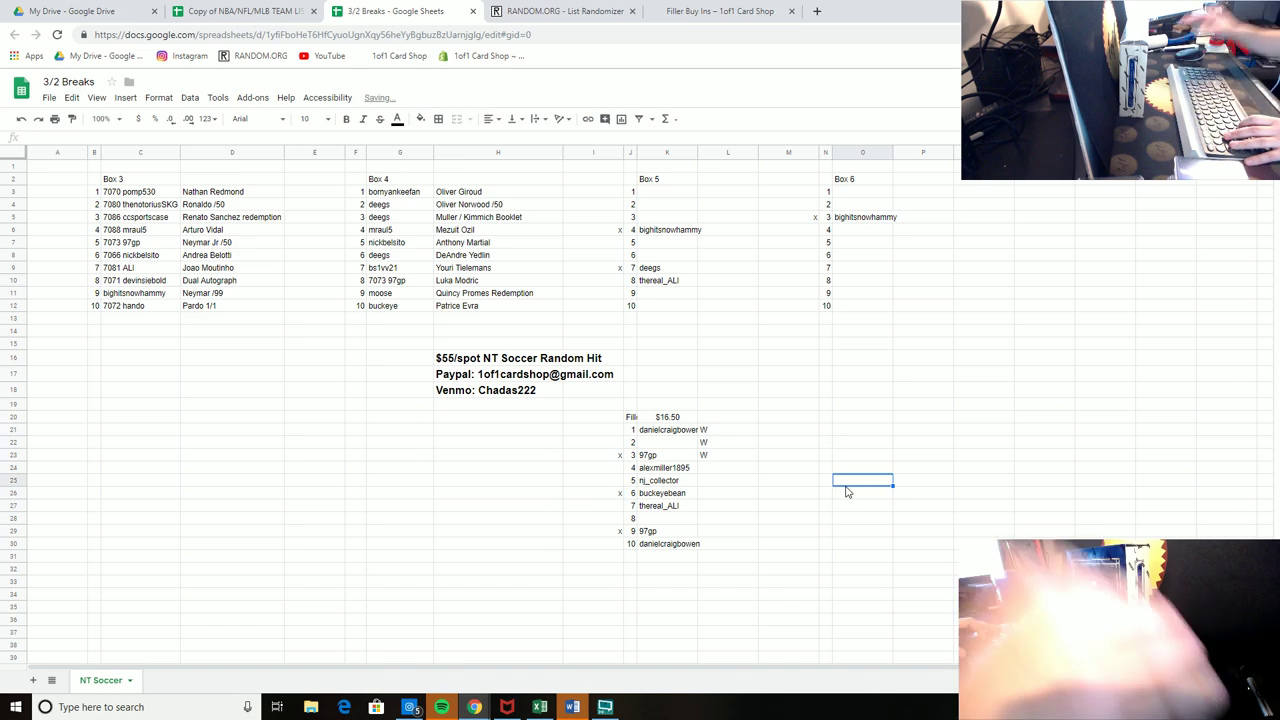
pyautogui.click(660, 520)
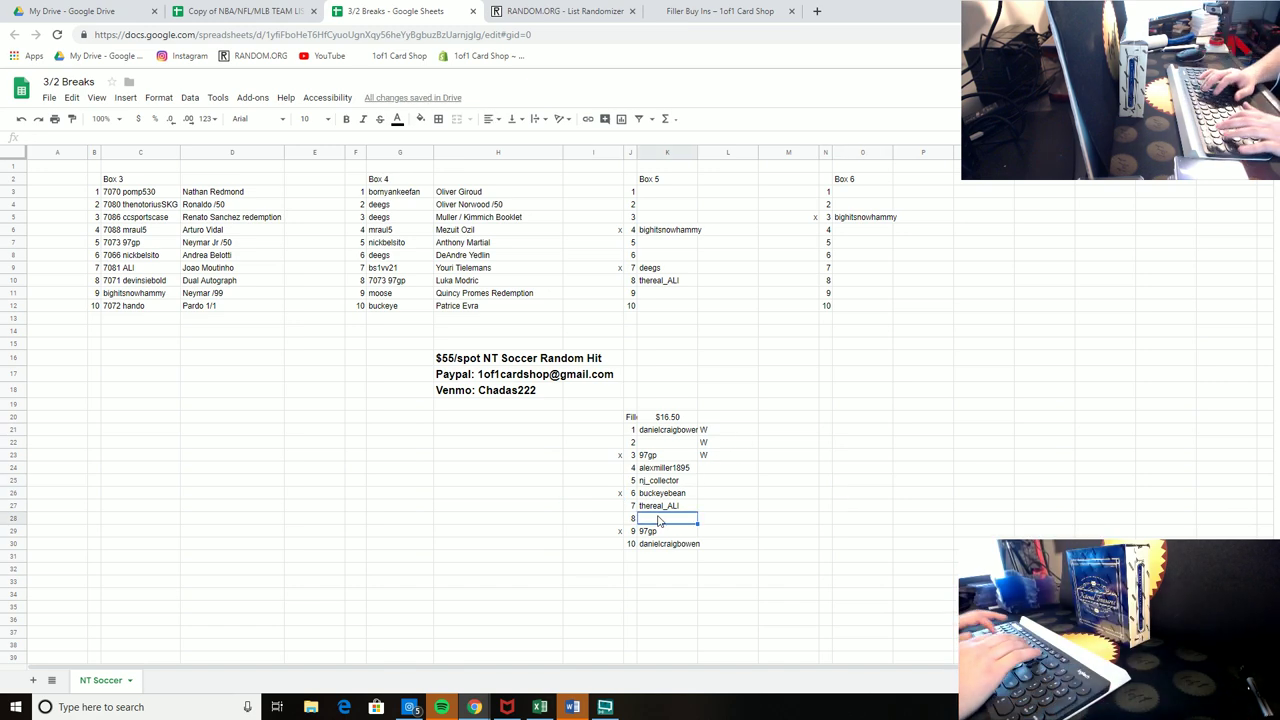
pyautogui.write('esc1bc')
pyautogui.press('Return')
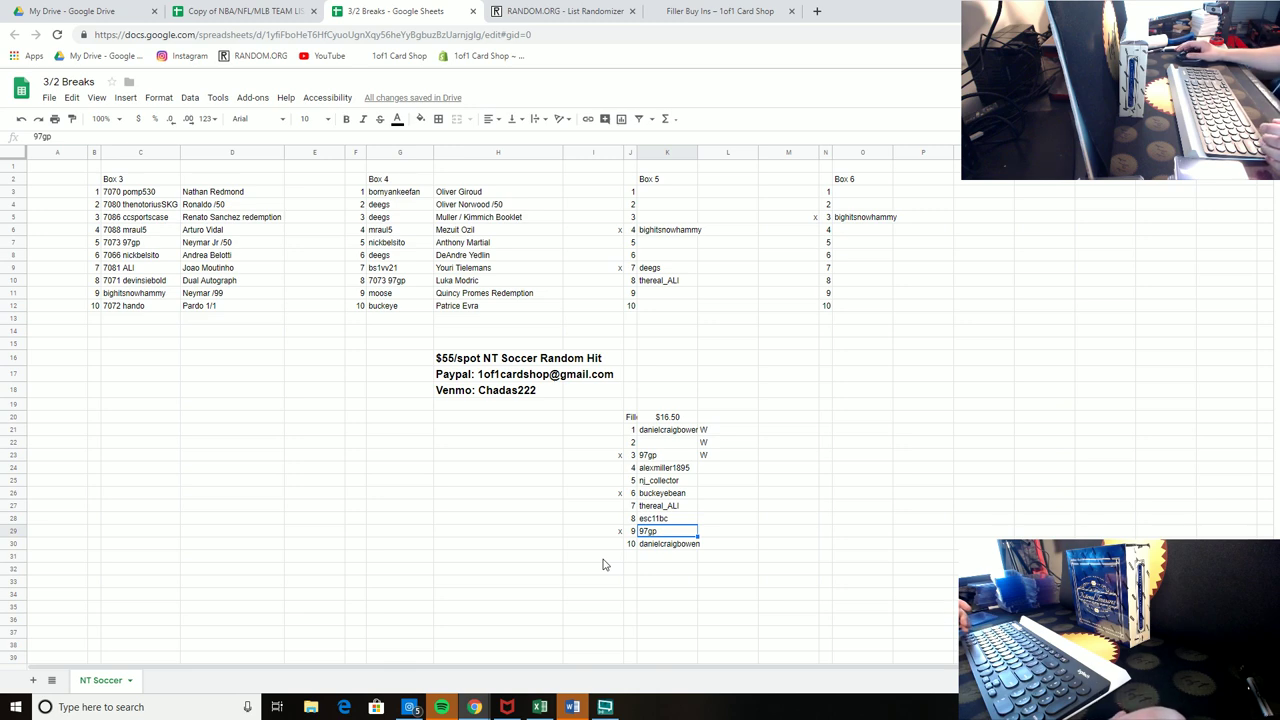
# Step: Mark filler spot 8 with an x
pyautogui.click(670, 443)
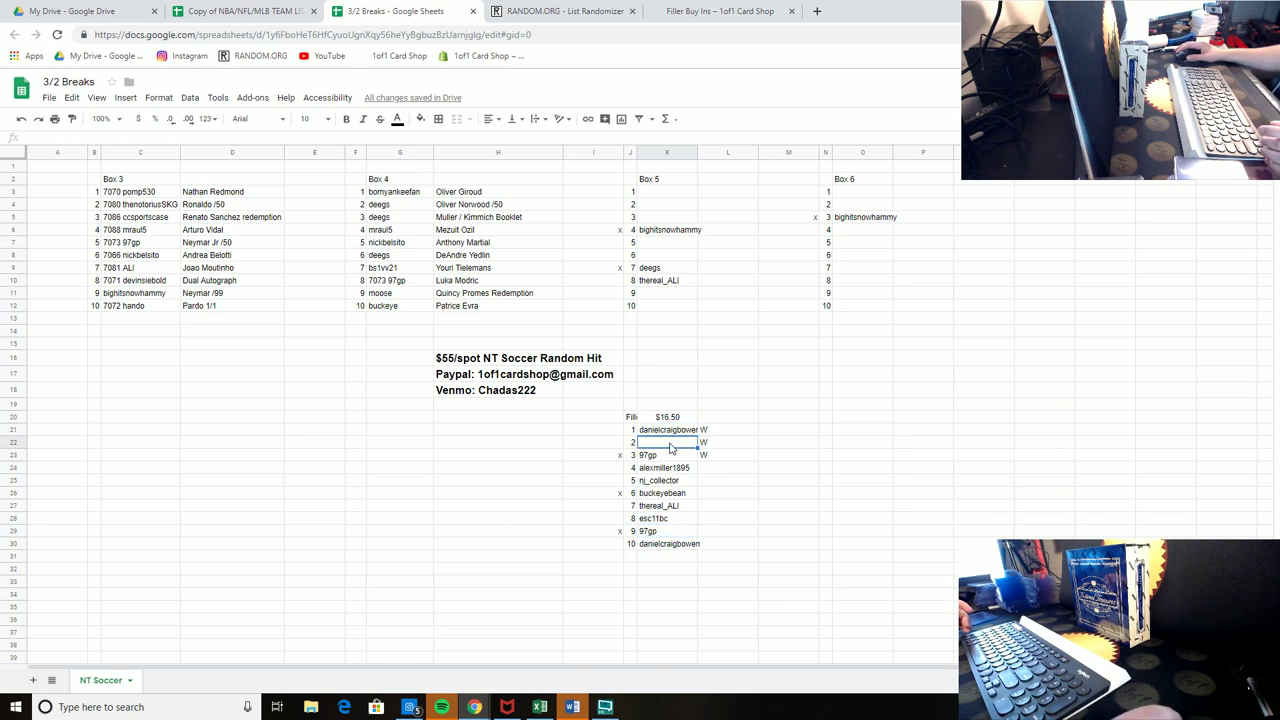
pyautogui.click(606, 480)
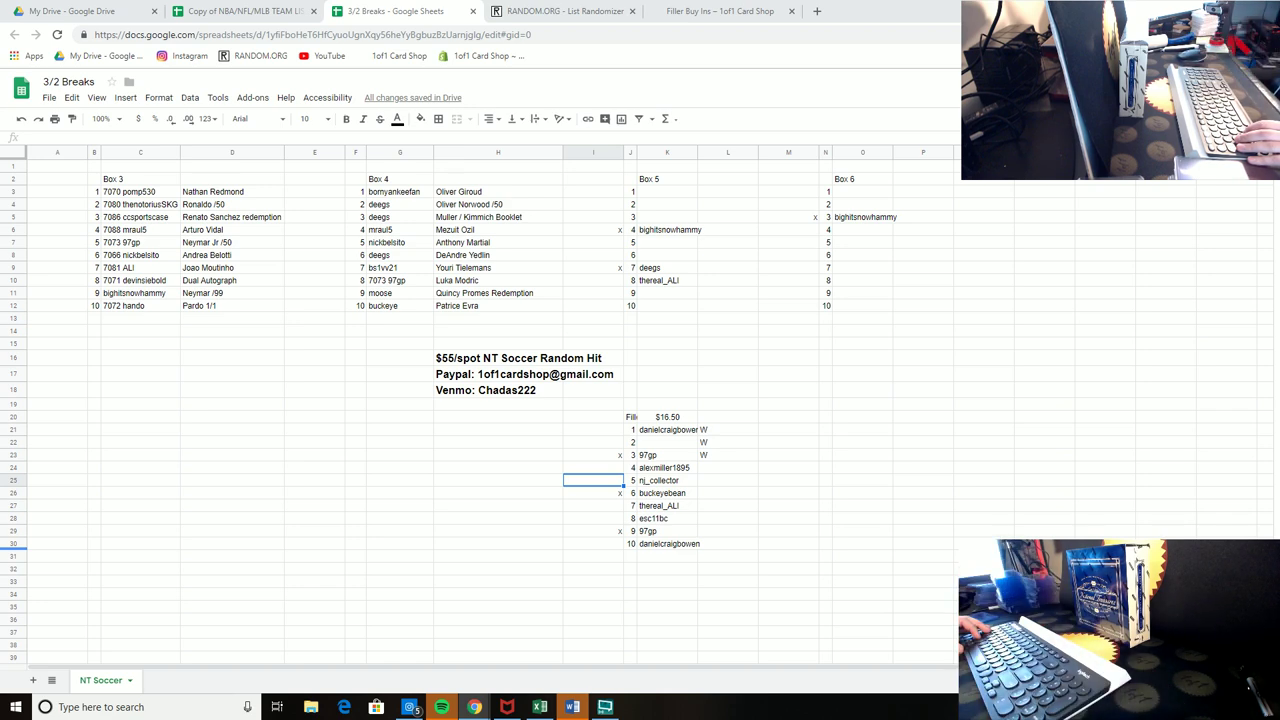
pyautogui.press('capslock')
pyautogui.press('capslock')
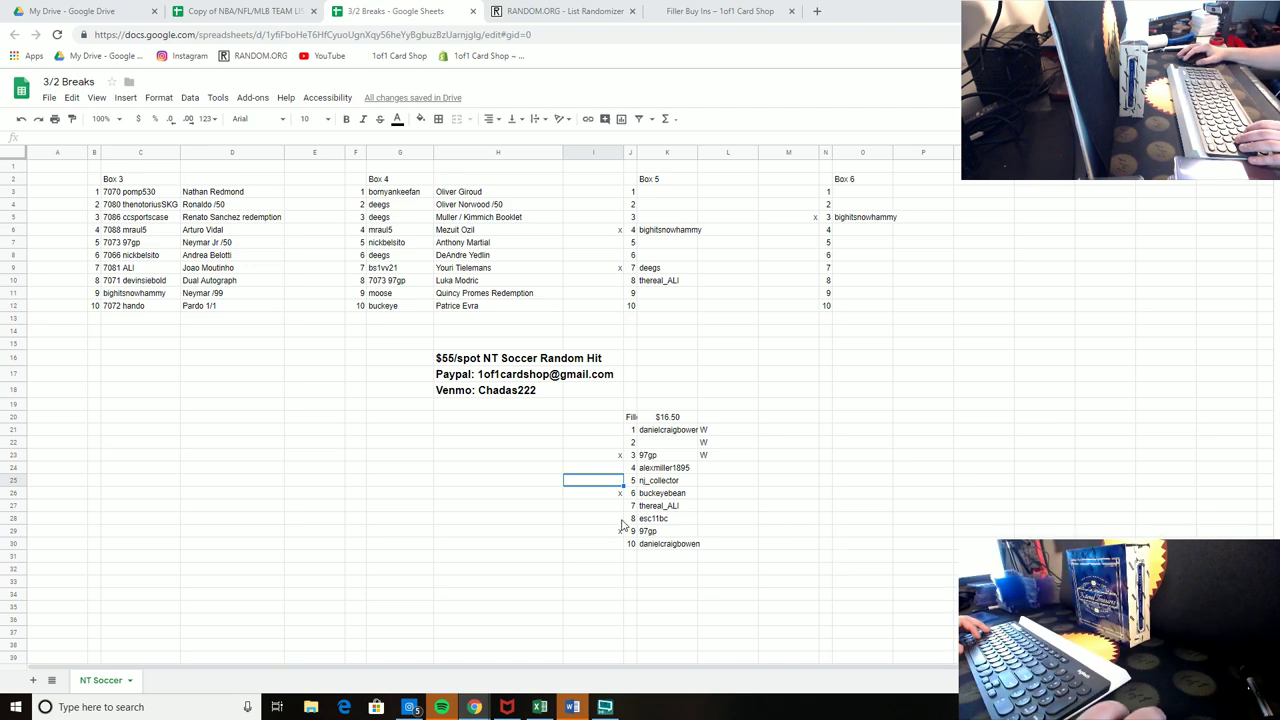
pyautogui.press('Down')
pyautogui.press('Down')
pyautogui.press('Down')
pyautogui.write('x')
pyautogui.click(826, 481)
pyautogui.click(608, 522)
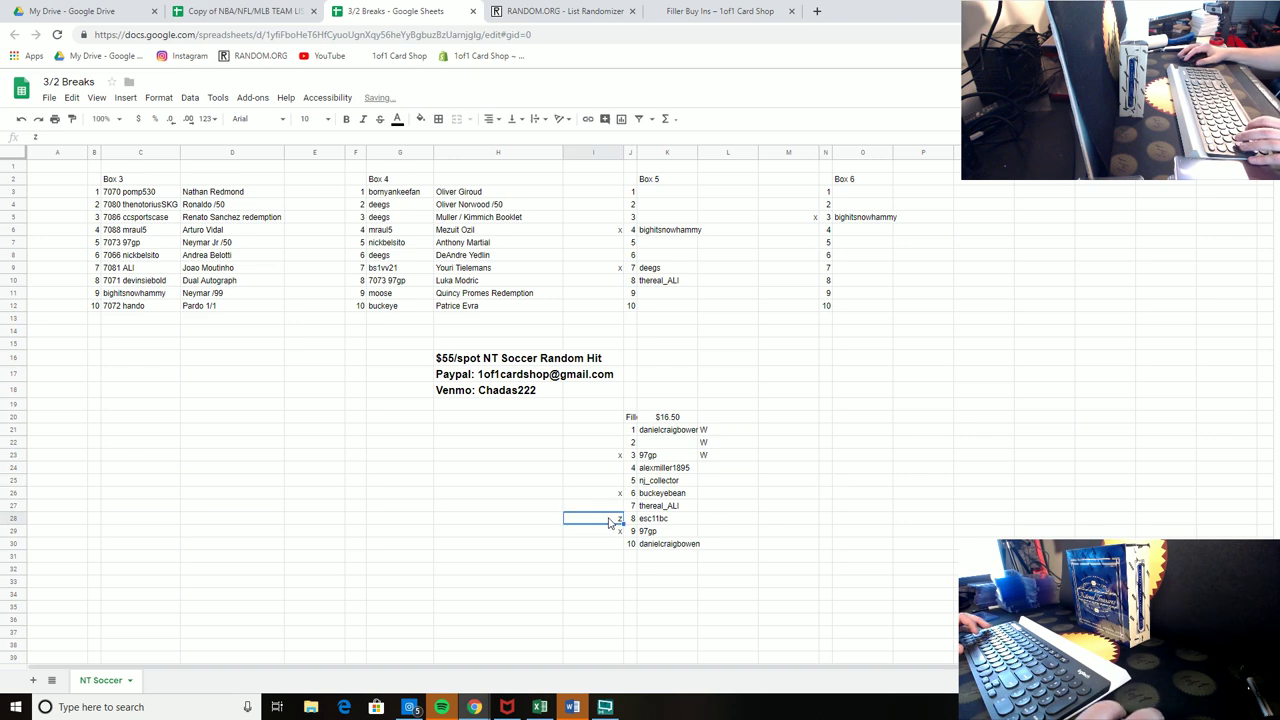
pyautogui.click(845, 522)
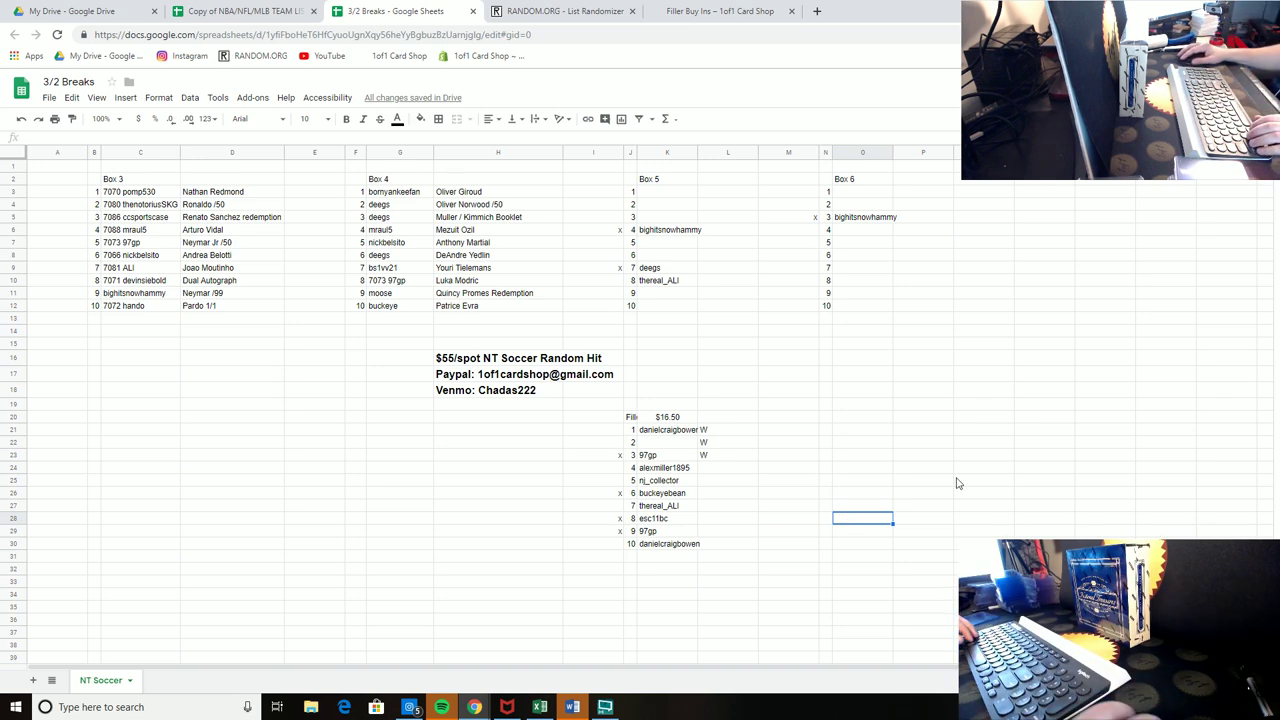
# Step: Enter a buyer's handle in the empty filler spot 2 (K22)
pyautogui.click(666, 435)
pyautogui.click(666, 443)
pyautogui.write('pomp5')
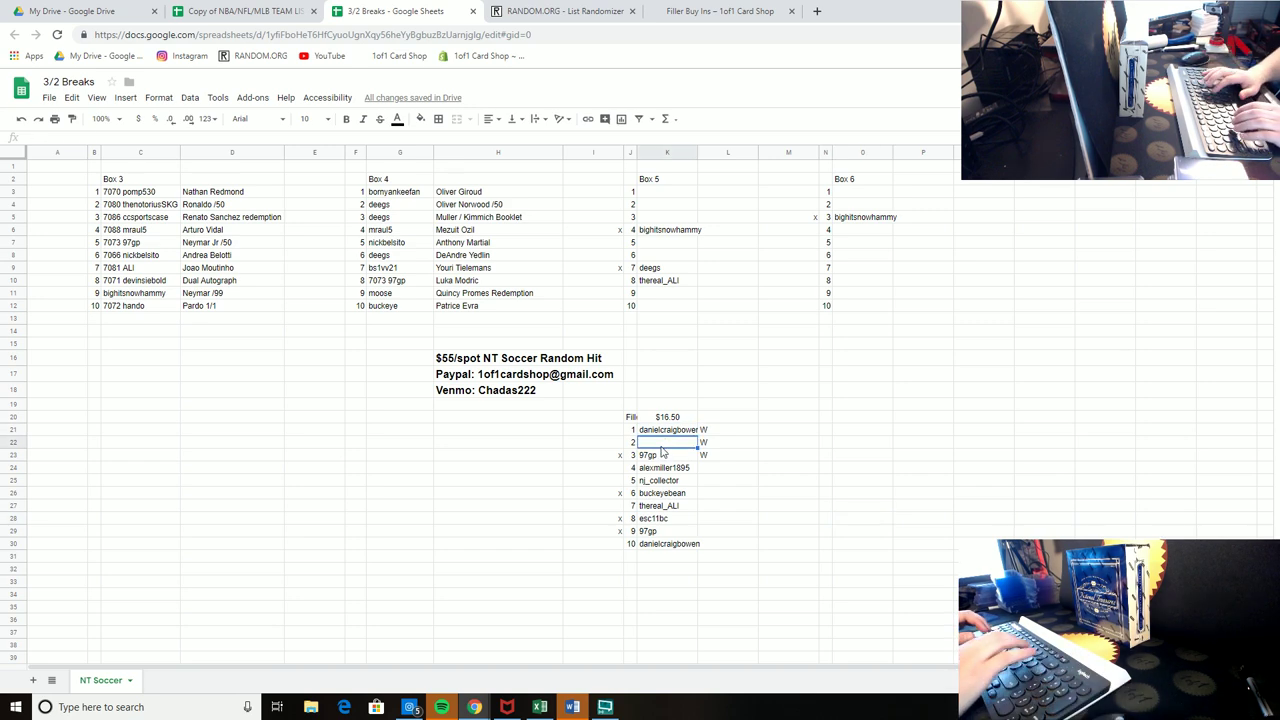
pyautogui.write('30')
pyautogui.press('Return')
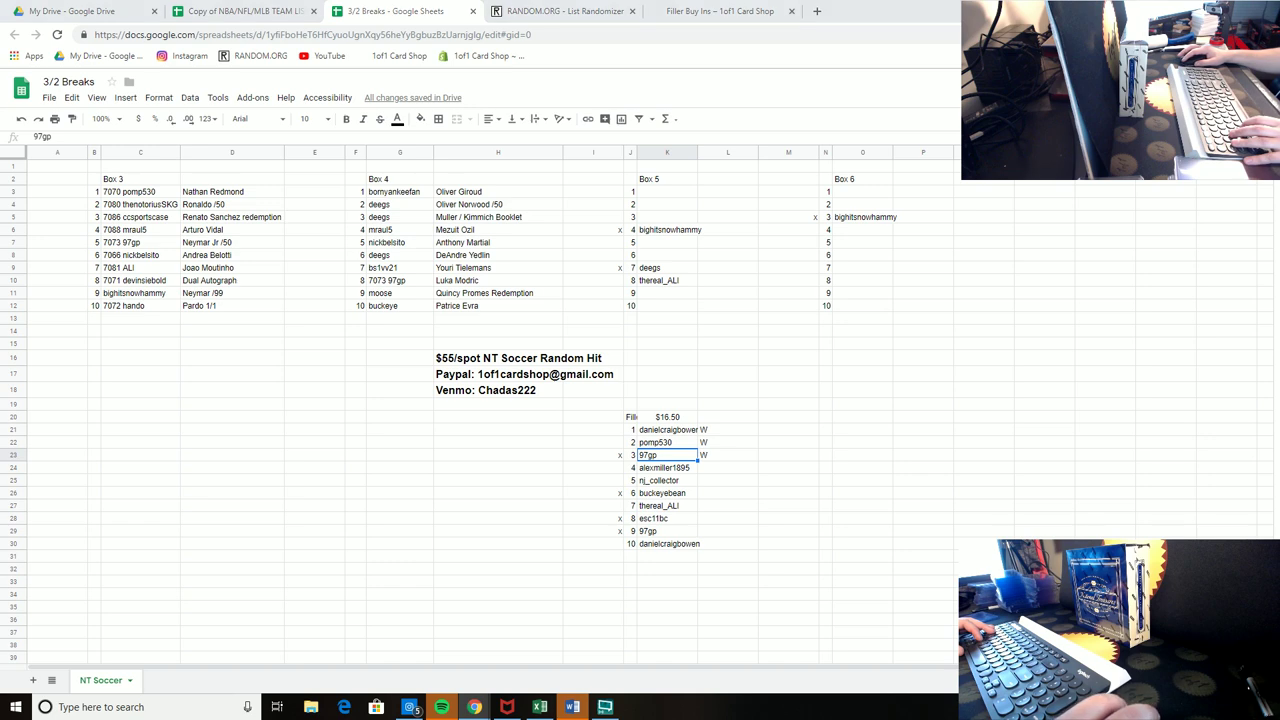
# Step: Put x marks beside filler spots 5 and 7 and beside Box 5 spot 8
pyautogui.click(604, 459)
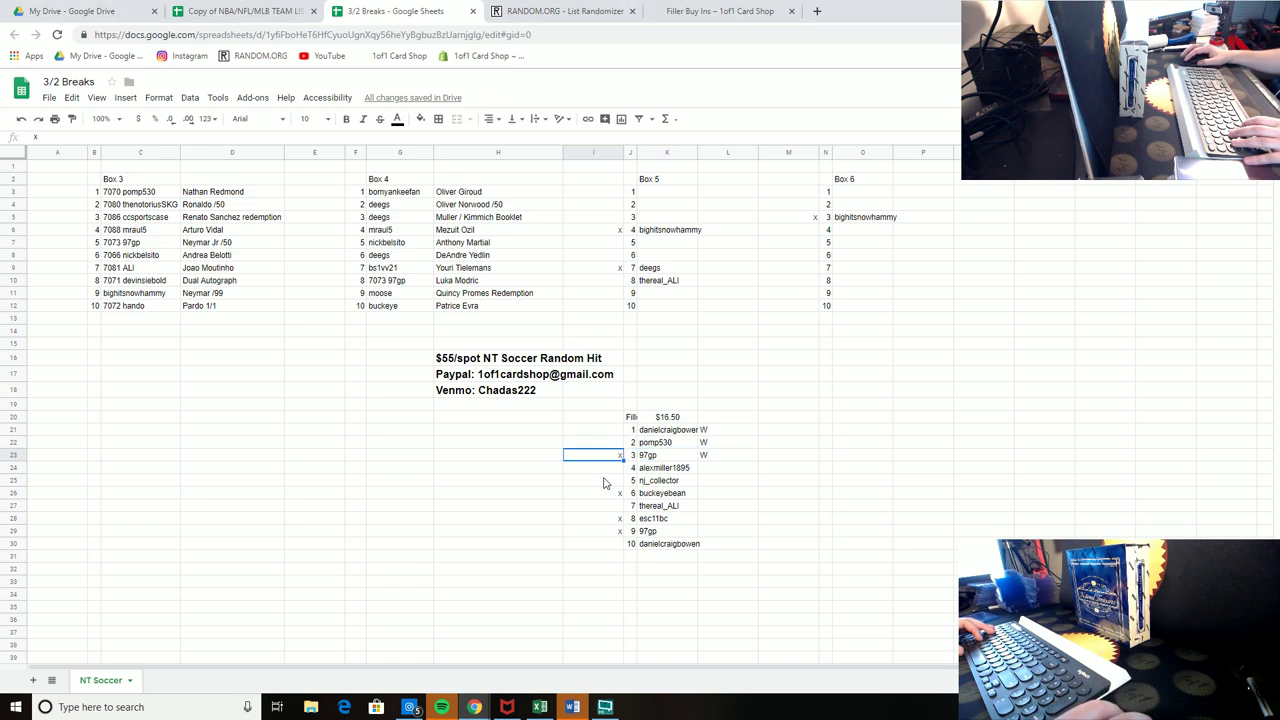
pyautogui.click(604, 483)
pyautogui.write('x')
pyautogui.click(922, 443)
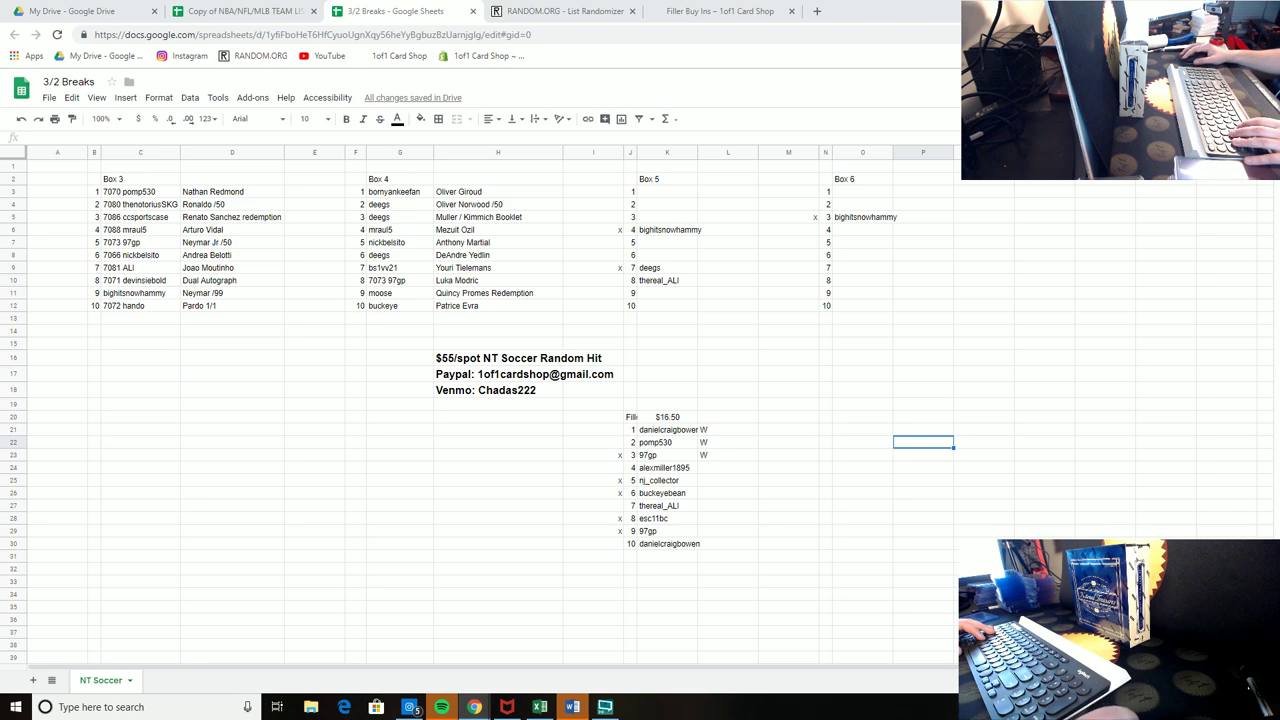
pyautogui.click(612, 507)
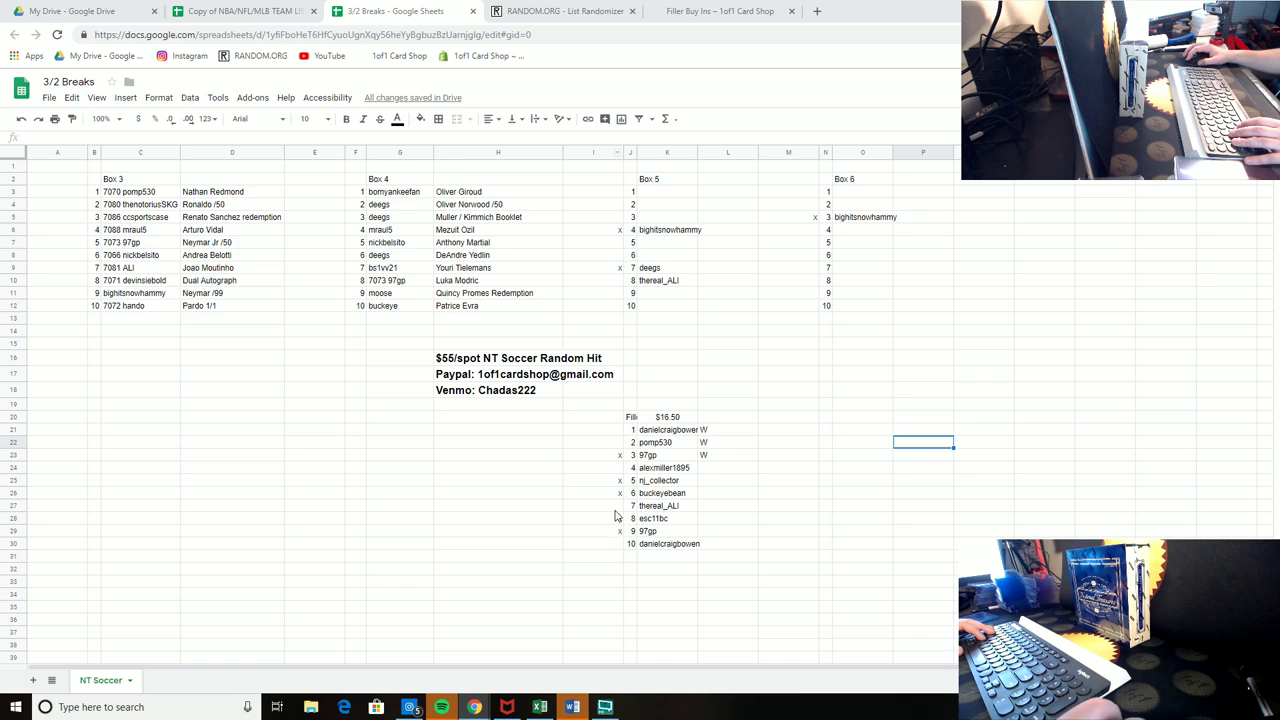
pyautogui.write('x')
pyautogui.click(613, 282)
pyautogui.write('x')
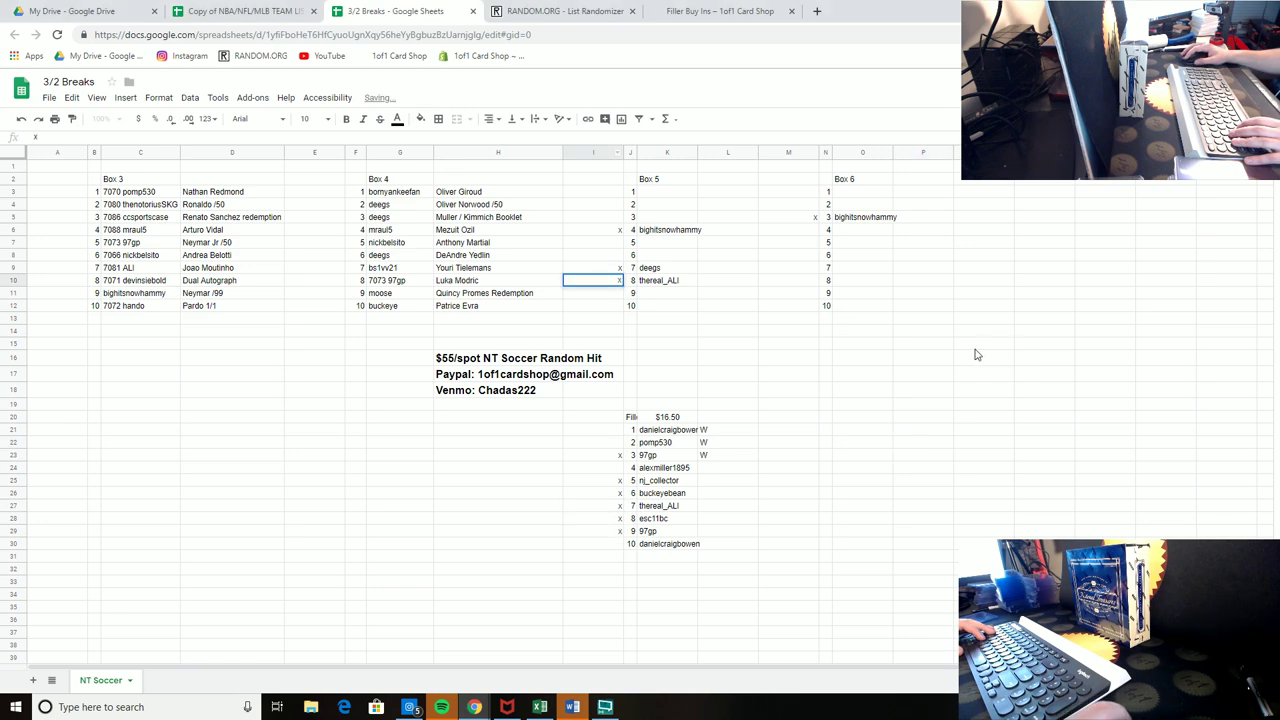
pyautogui.click(928, 366)
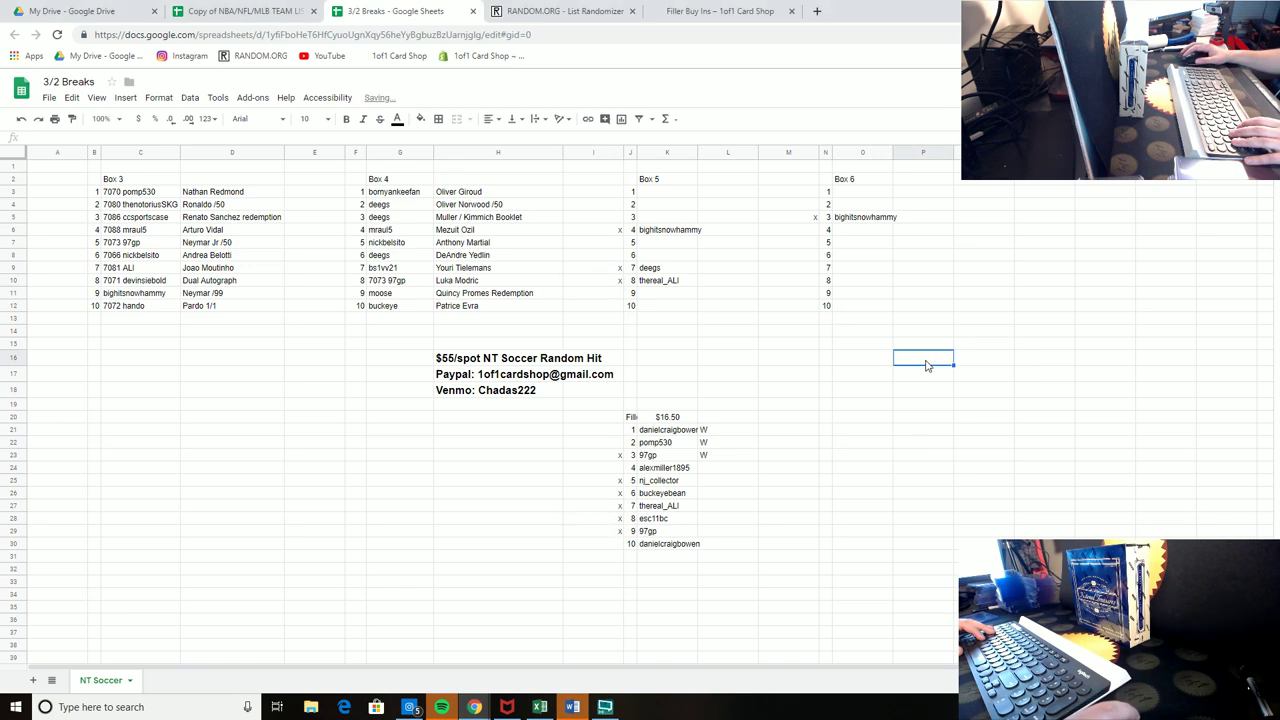
# Step: Enter a new buyer's handle in Box 5 spot 1 (K3) and copy it into Box 6 spot 8 (O10)
pyautogui.click(659, 195)
pyautogui.write('bornyankeefan')
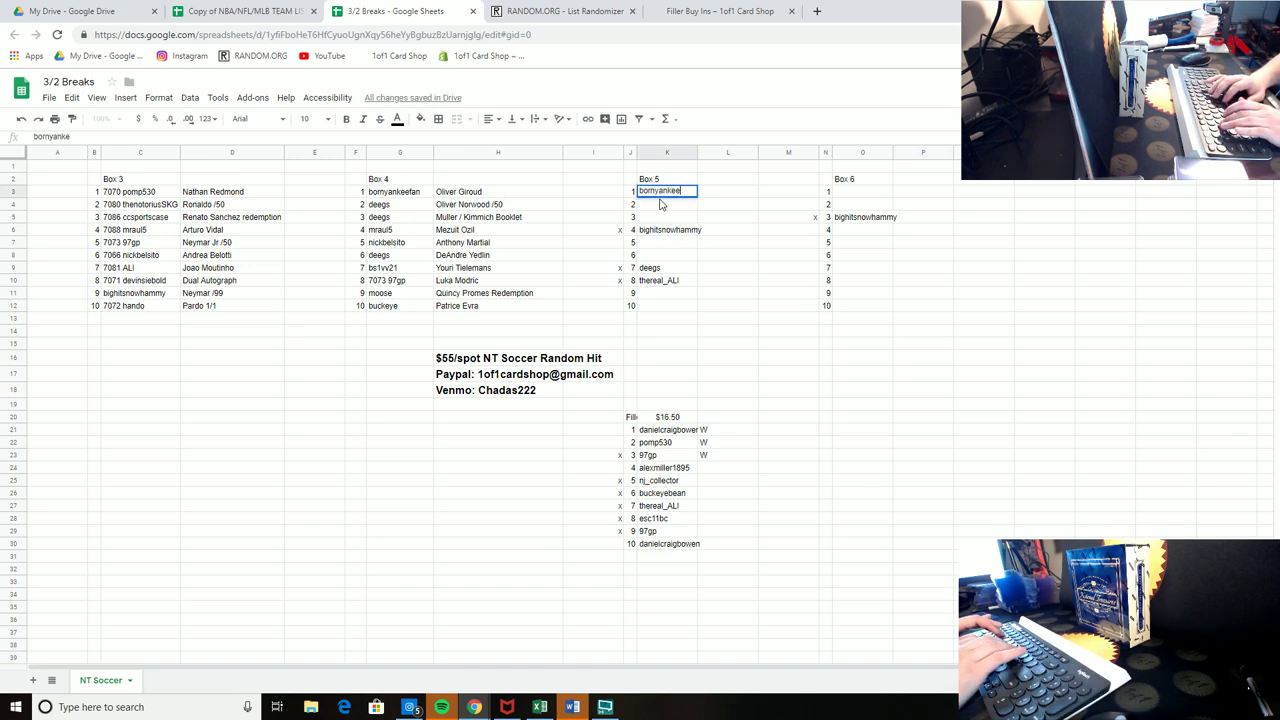
pyautogui.press('Return')
pyautogui.click(660, 196)
pyautogui.hotkey('ctrl', 'c')
pyautogui.press('Right')
pyautogui.press('Right')
pyautogui.press('Right')
pyautogui.press('Right')
pyautogui.press('Down')
pyautogui.press('Down')
pyautogui.press('Down')
pyautogui.press('Down')
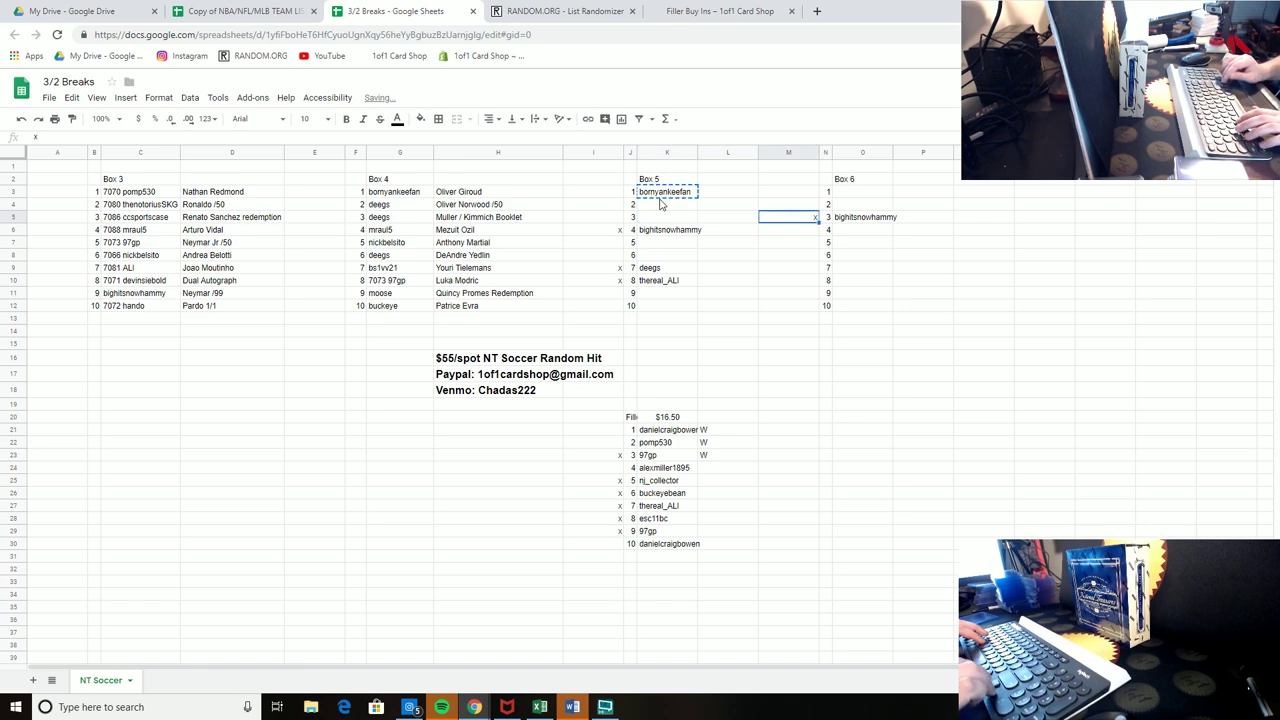
pyautogui.press('Down')
pyautogui.press('Down')
pyautogui.press('Down')
pyautogui.hotkey('ctrl', 'v')
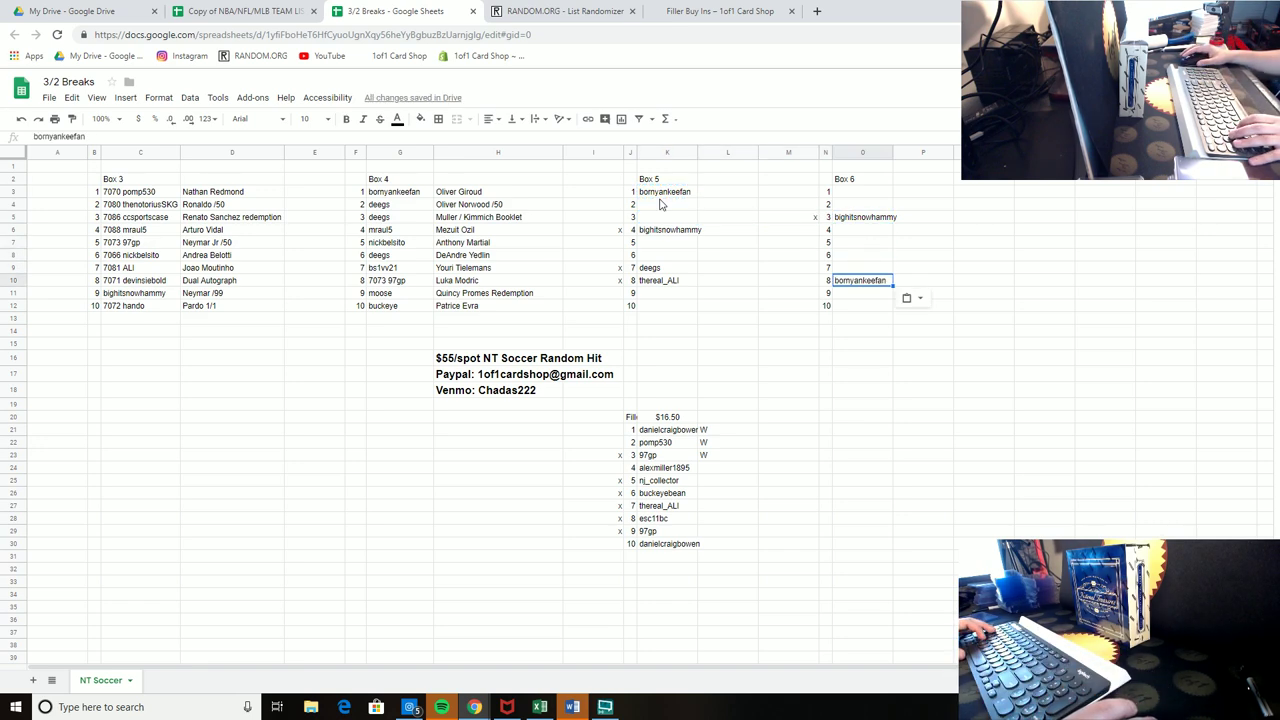
pyautogui.click(620, 231)
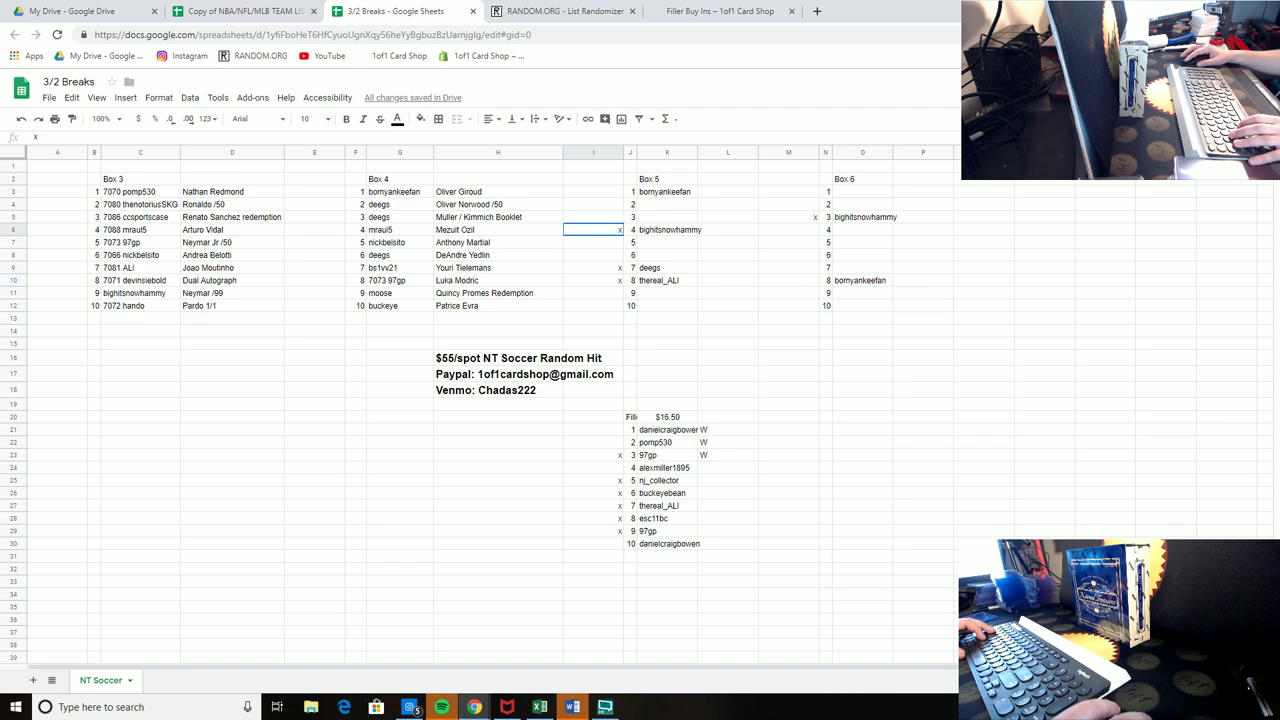
pyautogui.click(902, 416)
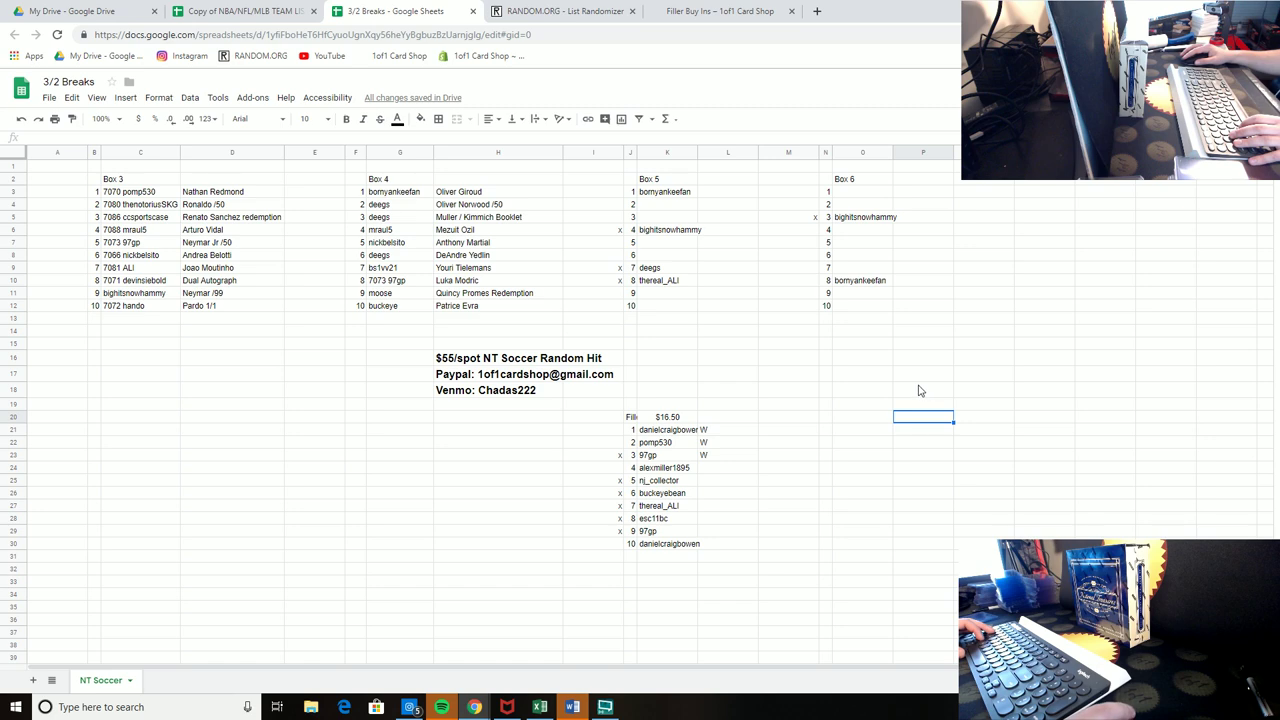
# Step: Mark filler spot 2 with an x in I22
pyautogui.moveTo(595, 416); pyautogui.dragTo(731, 563)
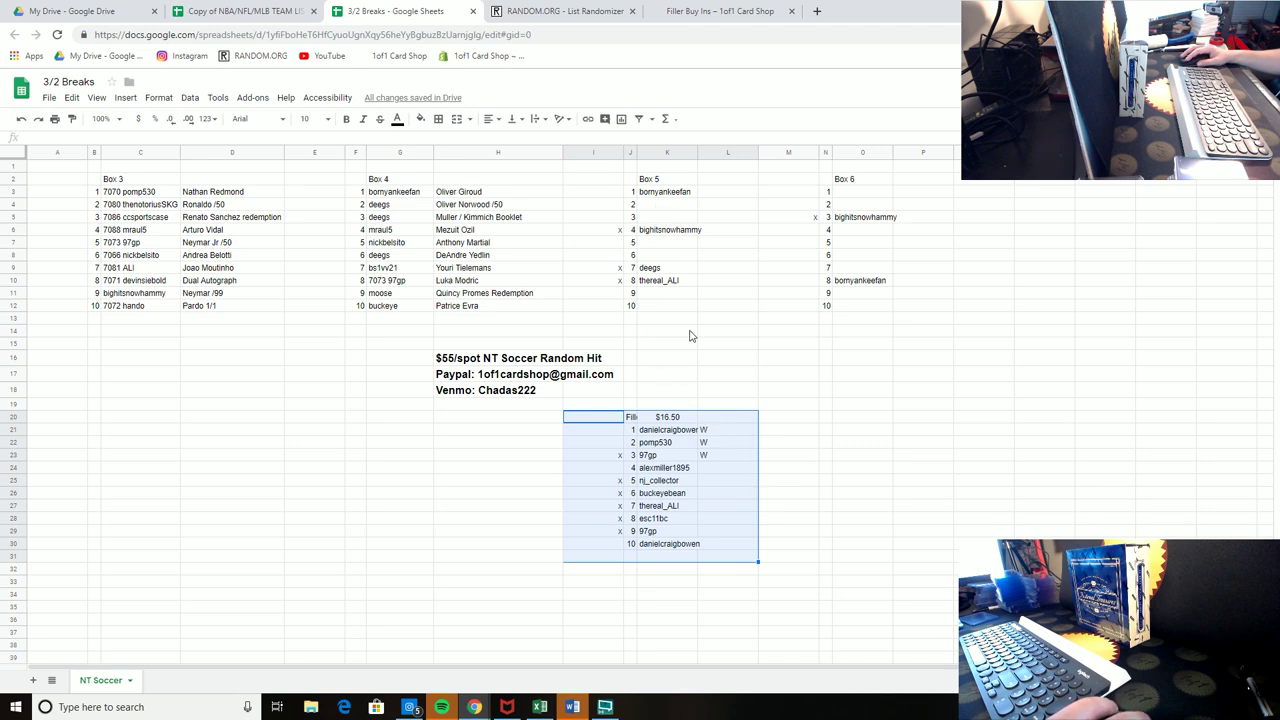
pyautogui.click(604, 443)
pyautogui.write('x')
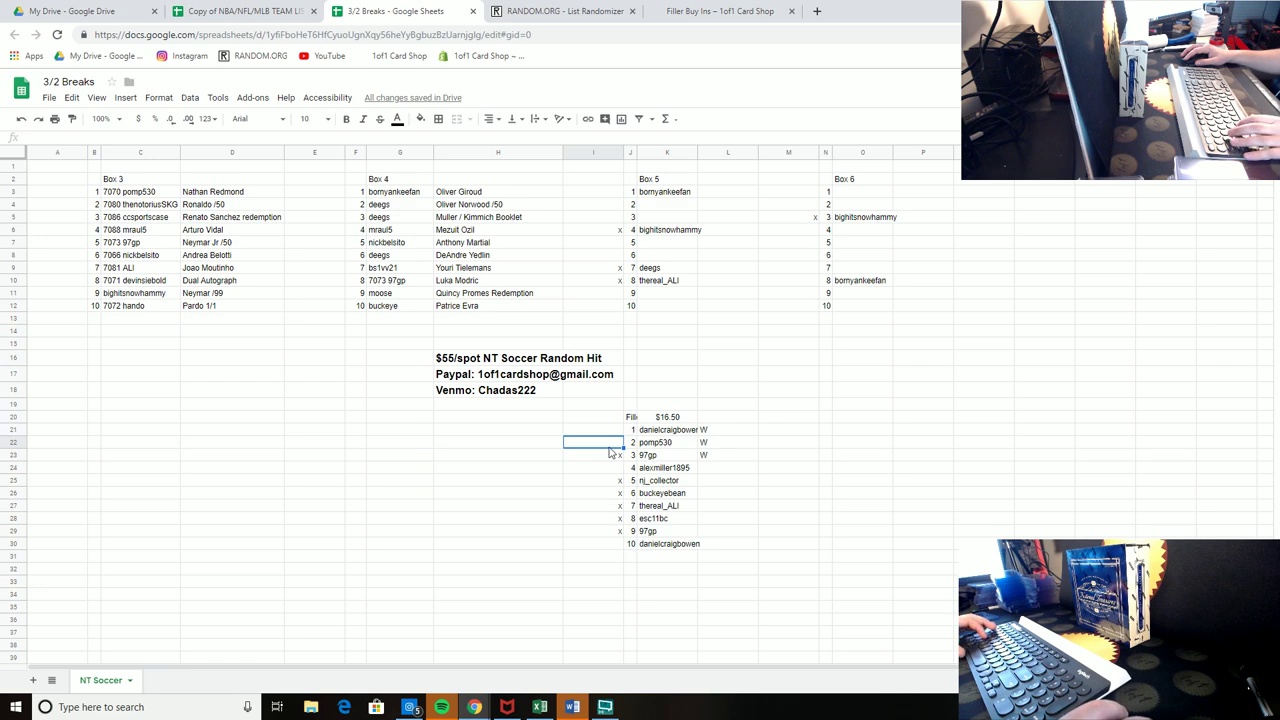
pyautogui.click(908, 480)
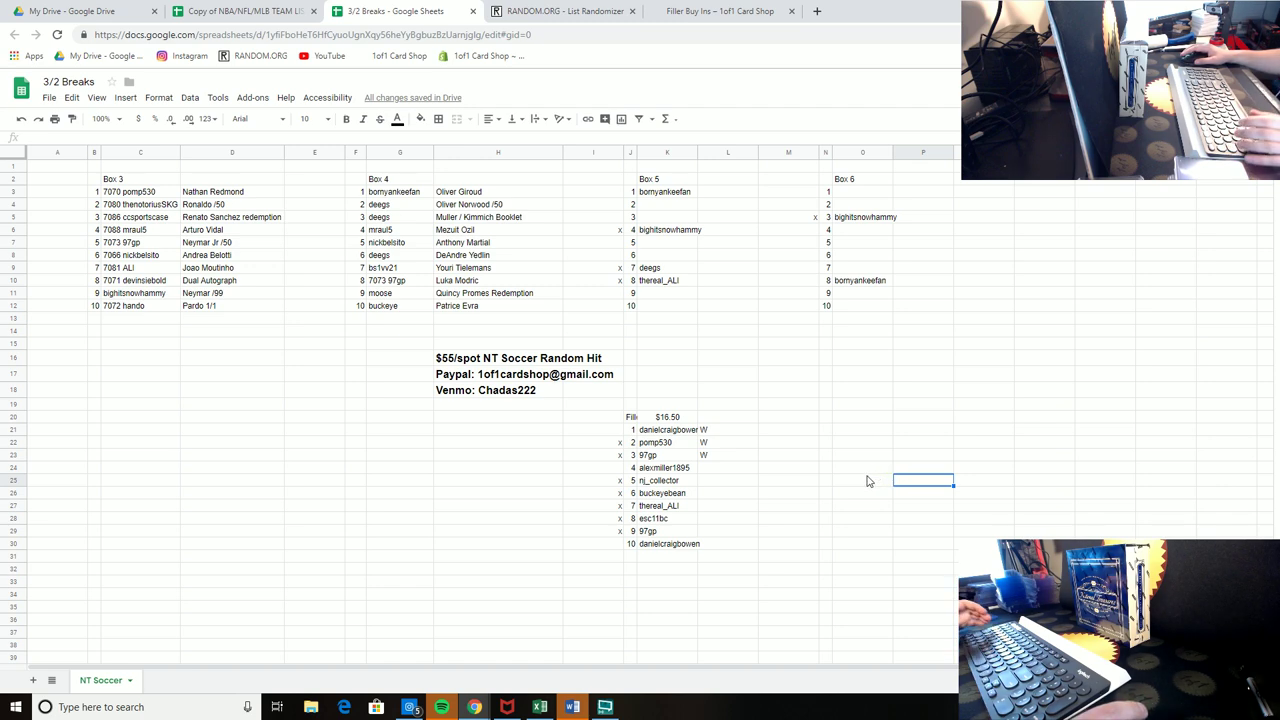
pyautogui.click(898, 419)
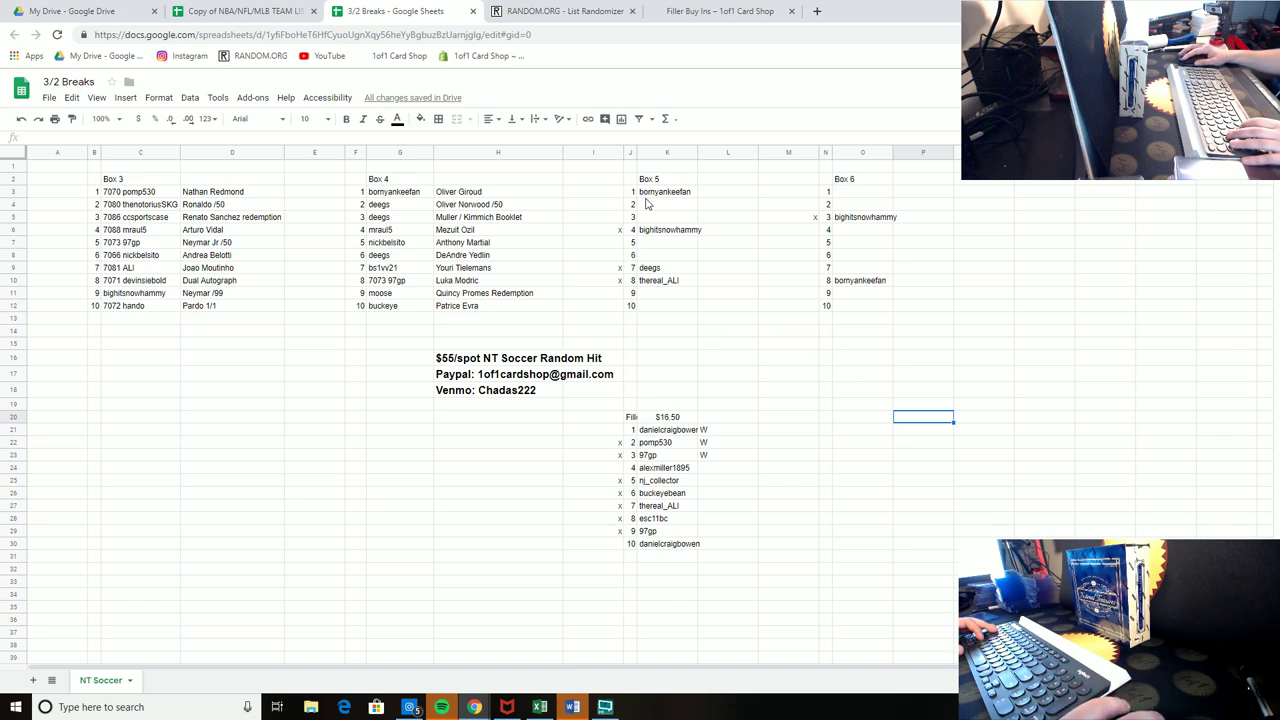
# Step: Shade the empty Box 5 spots 2, 3 and 5 (K4:K5, K7) light yellow
pyautogui.moveTo(646, 203); pyautogui.dragTo(655, 217)
pyautogui.keyDown('ctrl'); pyautogui.click(655, 243); pyautogui.keyUp('ctrl')
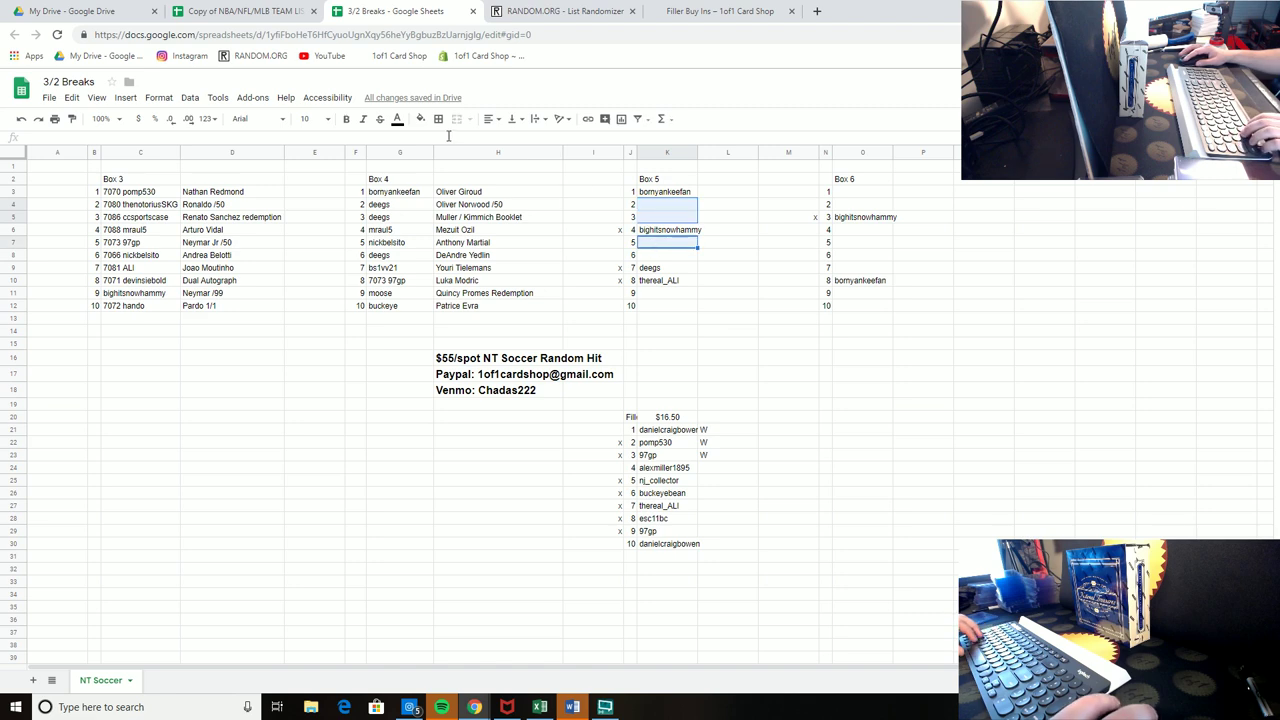
pyautogui.click(420, 118)
pyautogui.click(464, 198)
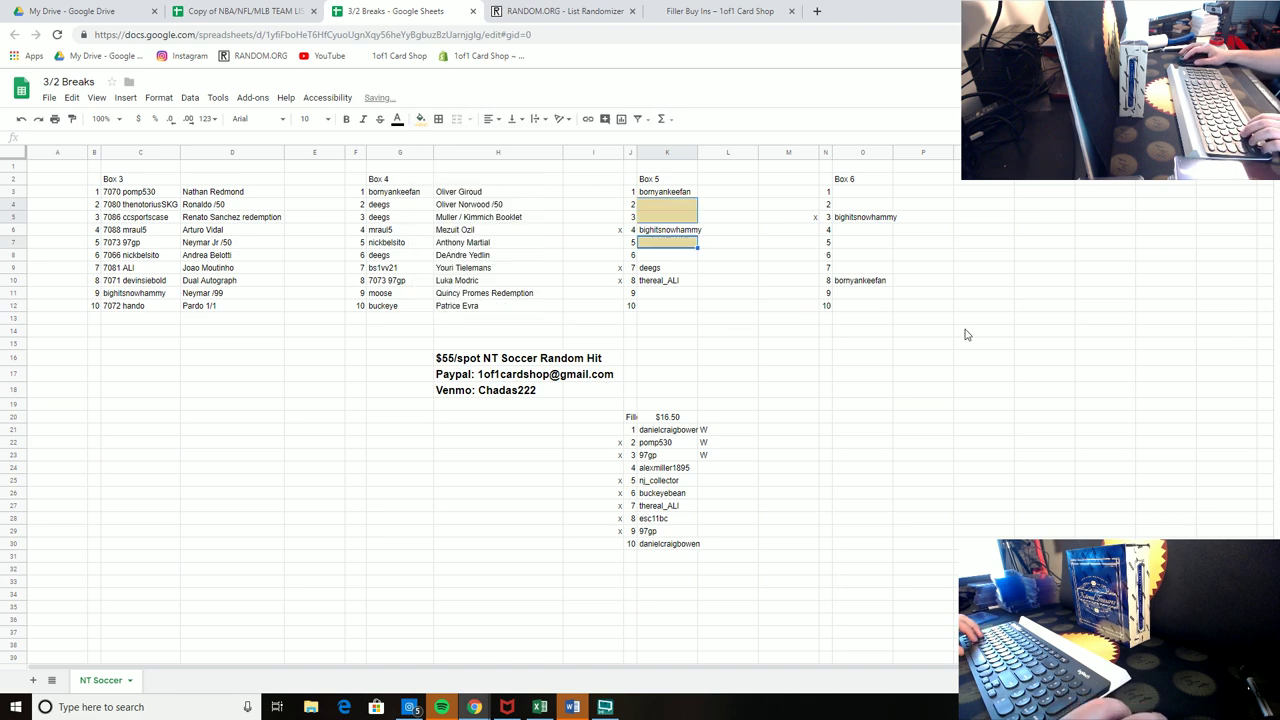
pyautogui.click(983, 322)
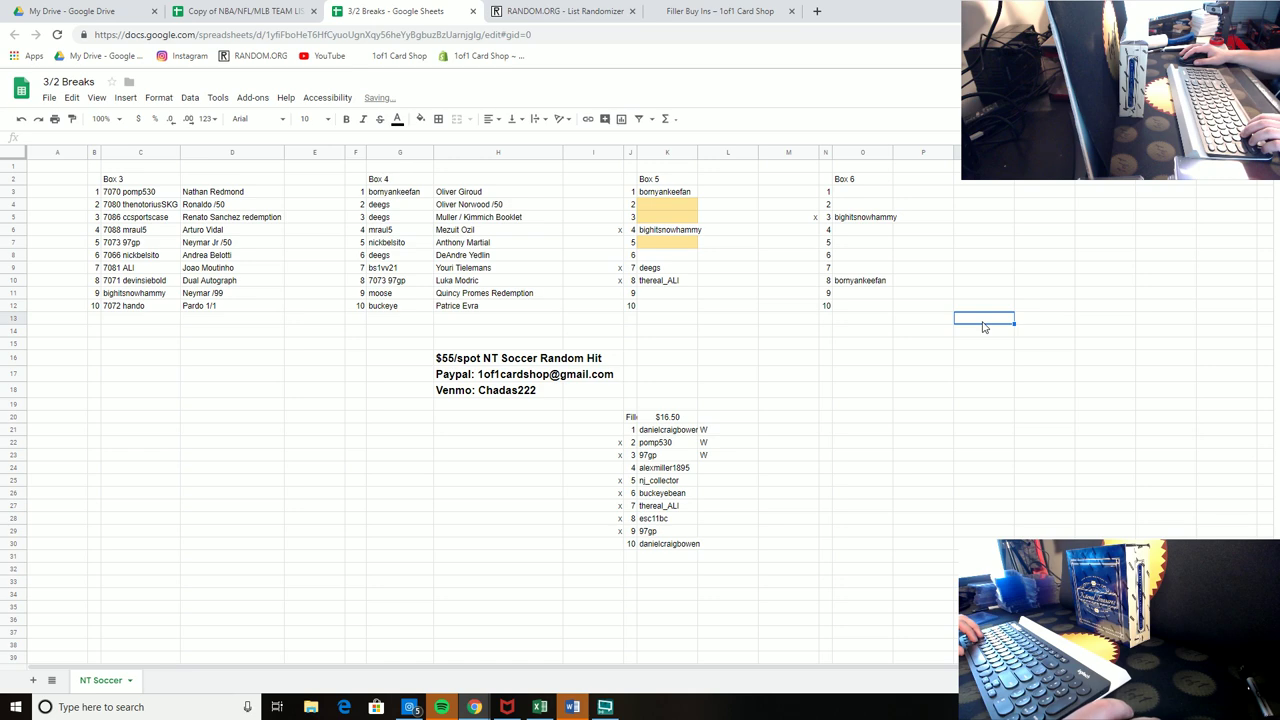
# Step: Enter a new buyer's handle in Box 5 spot 6 and paste the same into spot 10
pyautogui.click(670, 297)
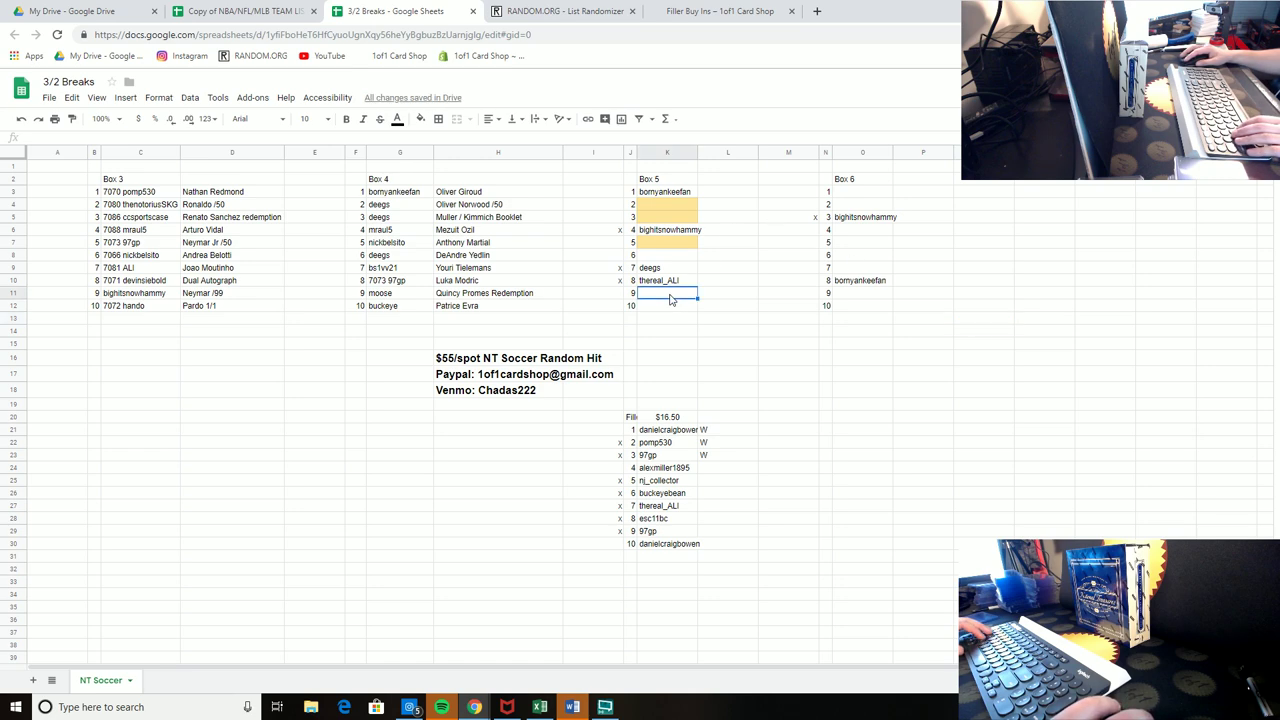
pyautogui.click(662, 257)
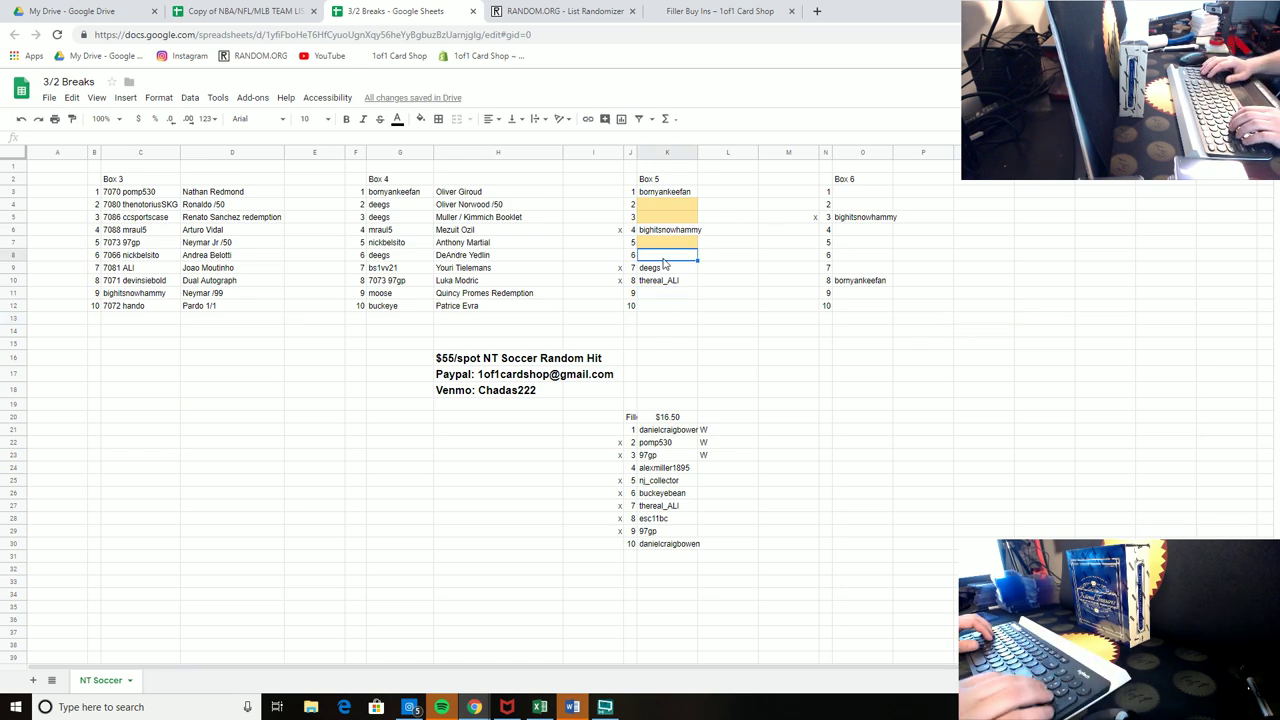
pyautogui.doubleClick(662, 258)
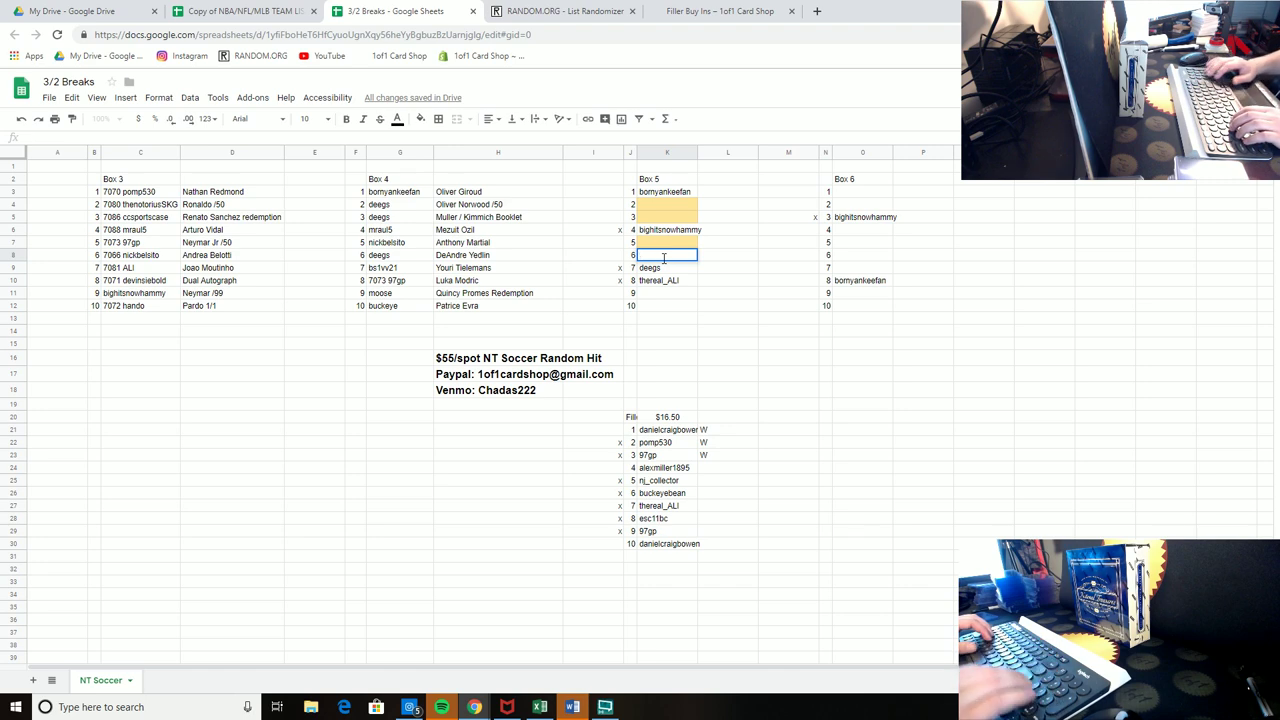
pyautogui.write('vx5150')
pyautogui.press('Return')
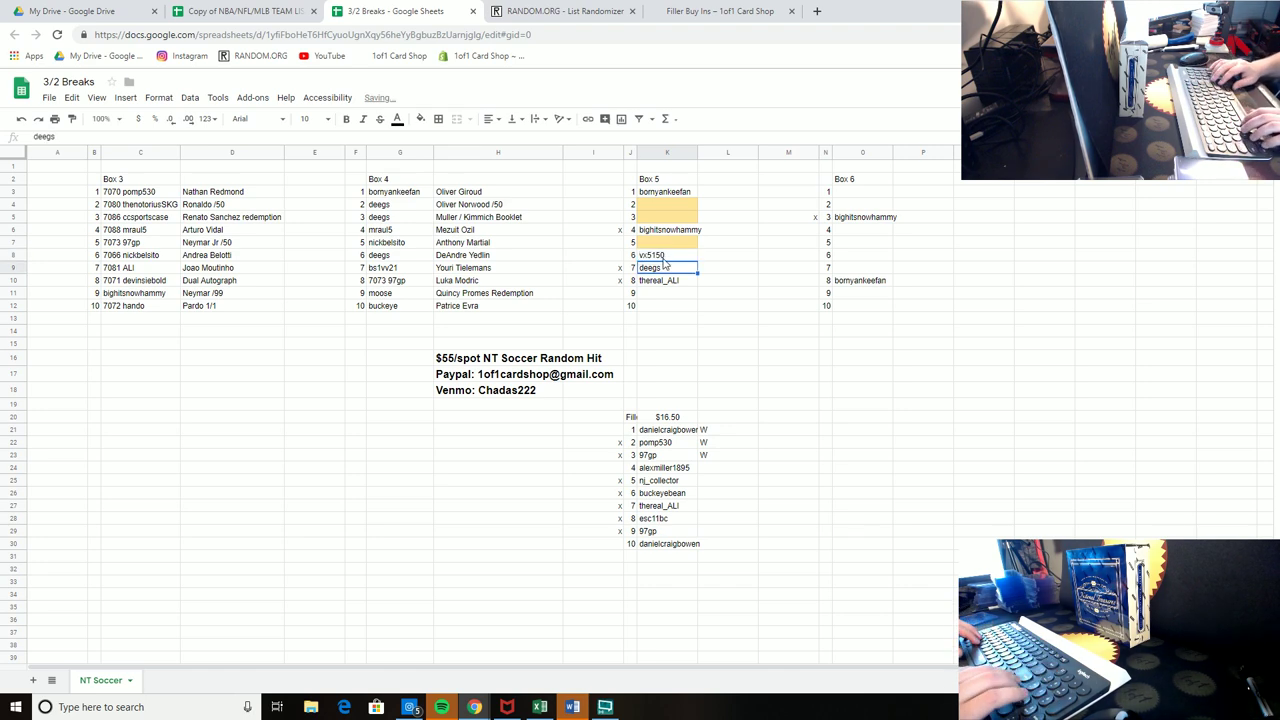
pyautogui.press('Up')
pyautogui.hotkey('ctrl', 'c')
pyautogui.press('Down')
pyautogui.press('Down')
pyautogui.press('Down')
pyautogui.press('Down')
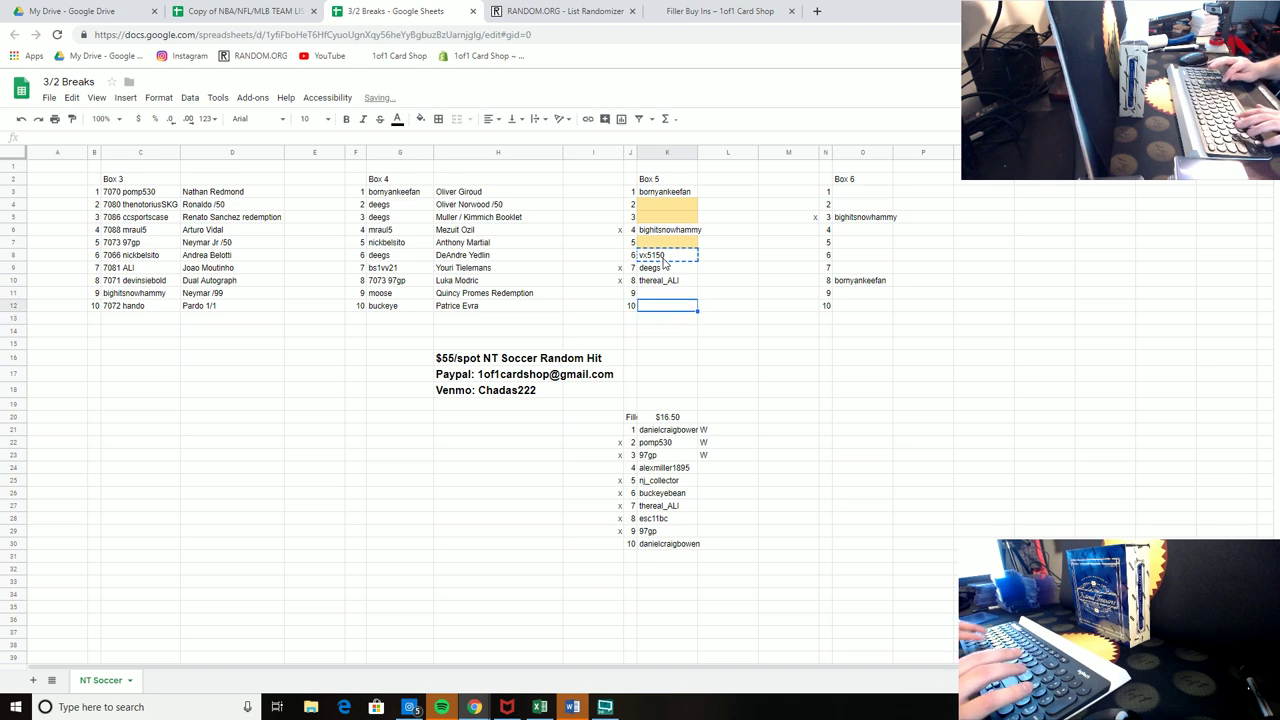
pyautogui.hotkey('ctrl', 'v')
pyautogui.click(1044, 316)
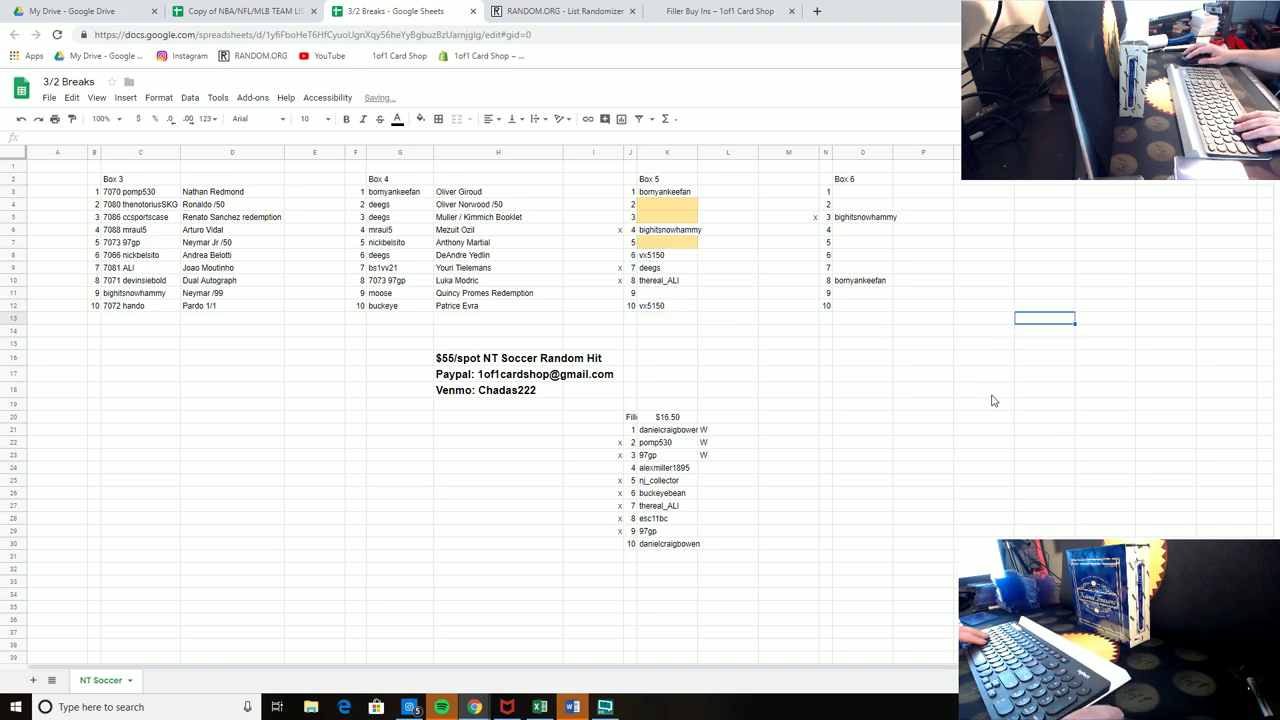
pyautogui.click(667, 470)
# Step: Put x marks in I21 and I30 beside filler spots 1 and 10
pyautogui.click(665, 546)
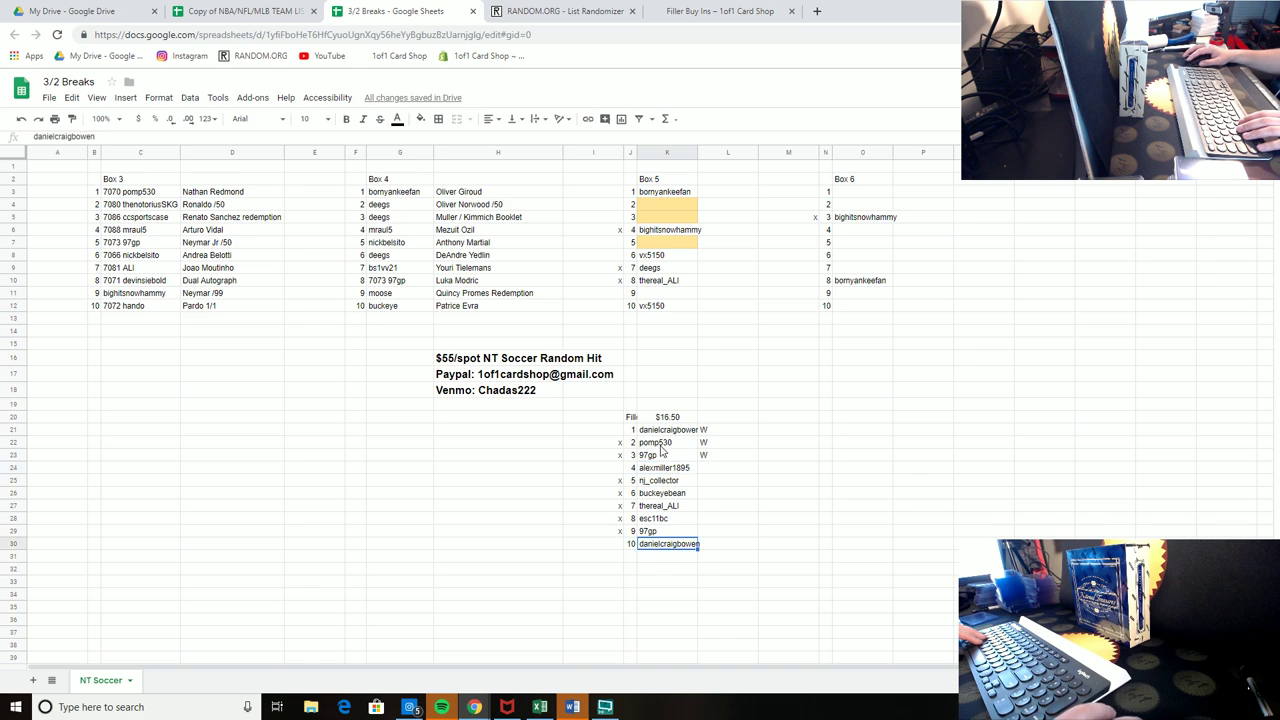
pyautogui.click(664, 431)
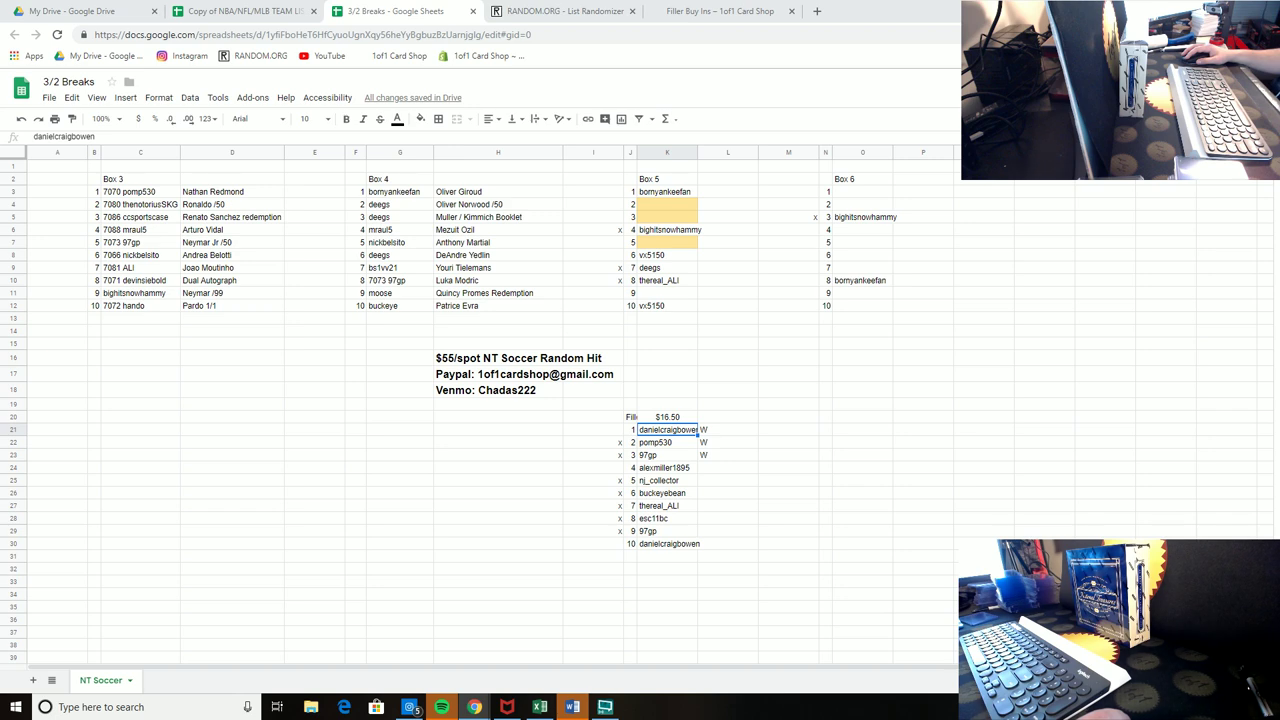
pyautogui.click(605, 429)
pyautogui.write('x')
pyautogui.click(616, 542)
pyautogui.write('x')
pyautogui.click(916, 484)
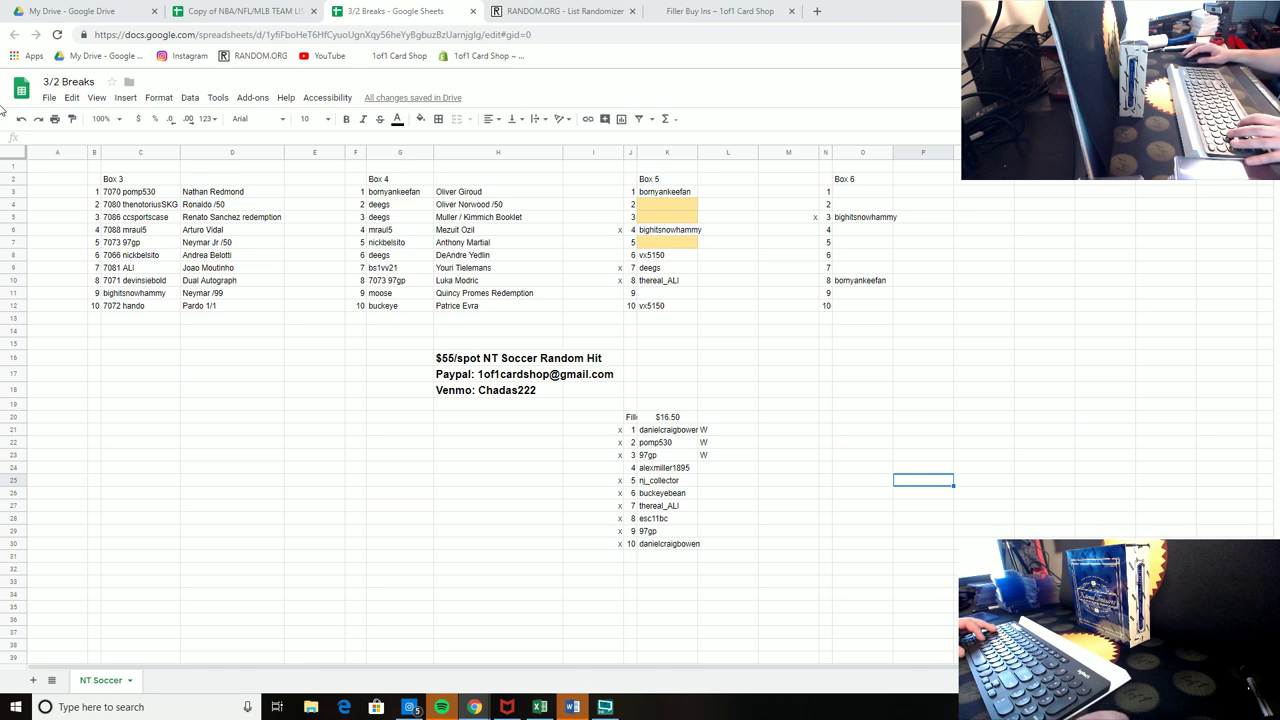
# Step: Put x marks beside Box 5 spots 10, 6 and 1 and Box 6 spot 8
pyautogui.click(596, 306)
pyautogui.write('x')
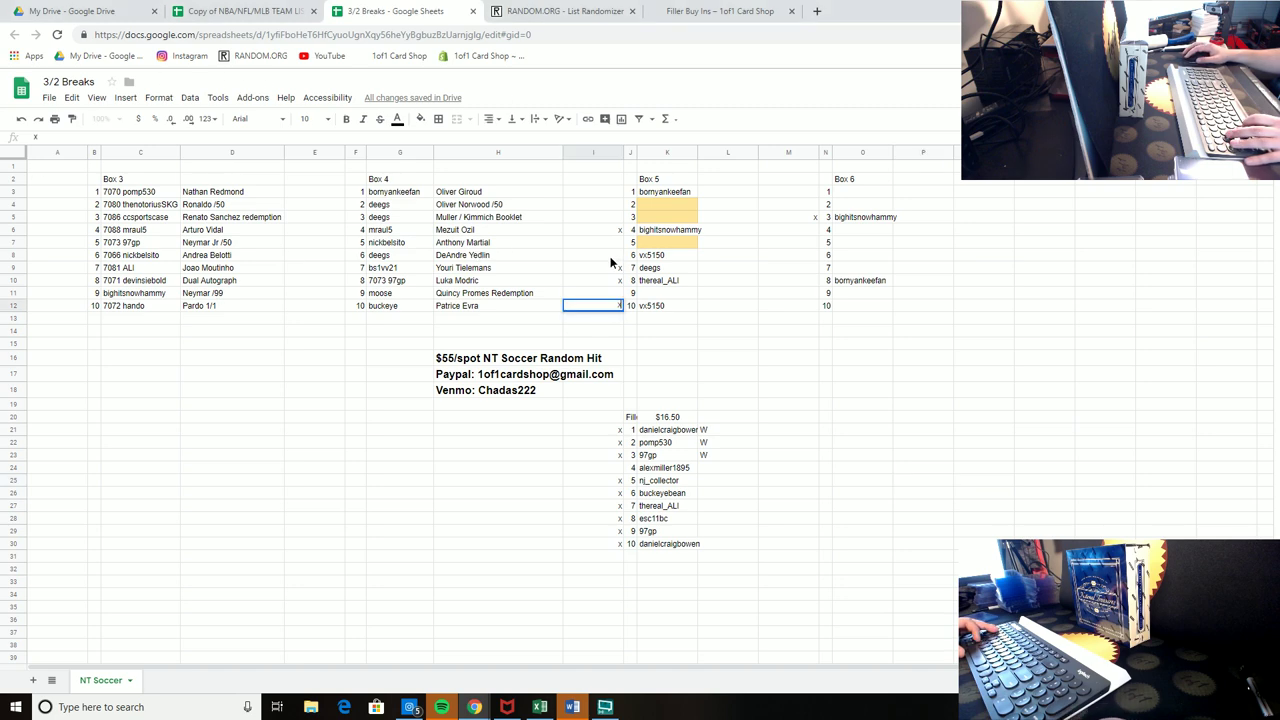
pyautogui.click(598, 255)
pyautogui.write('x')
pyautogui.click(752, 269)
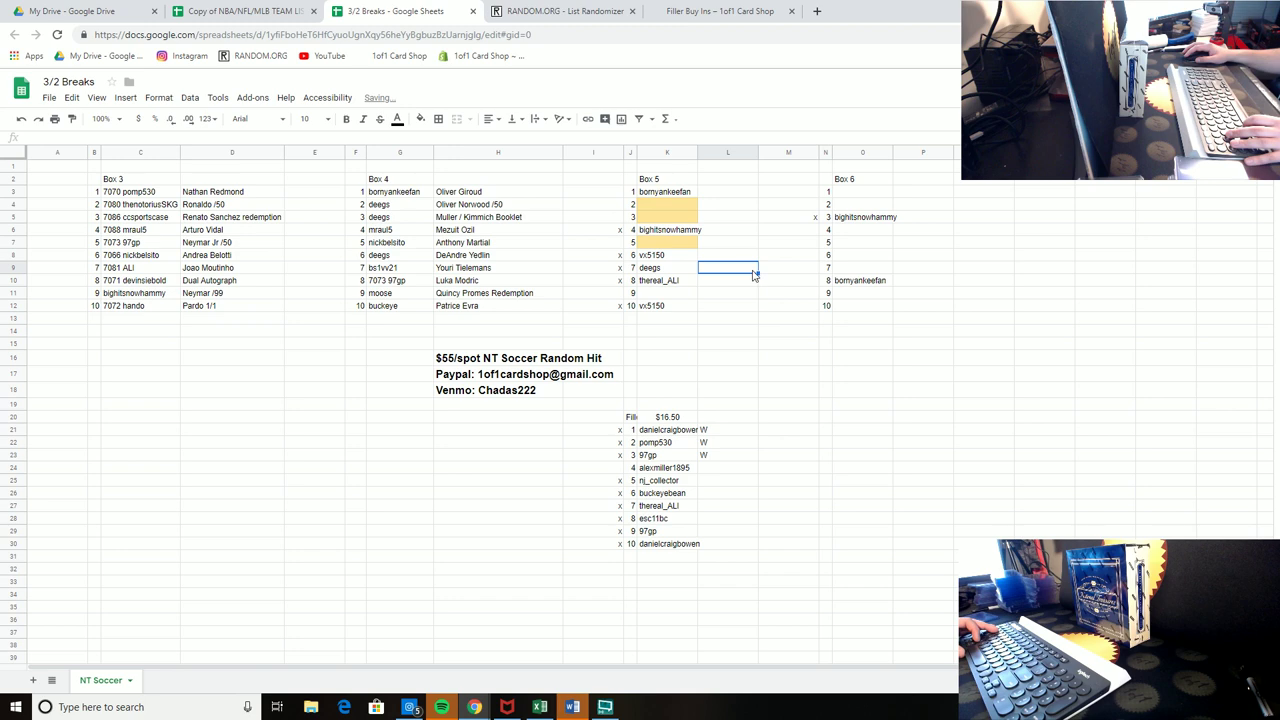
pyautogui.click(605, 197)
pyautogui.write('x')
pyautogui.click(790, 283)
pyautogui.write('x')
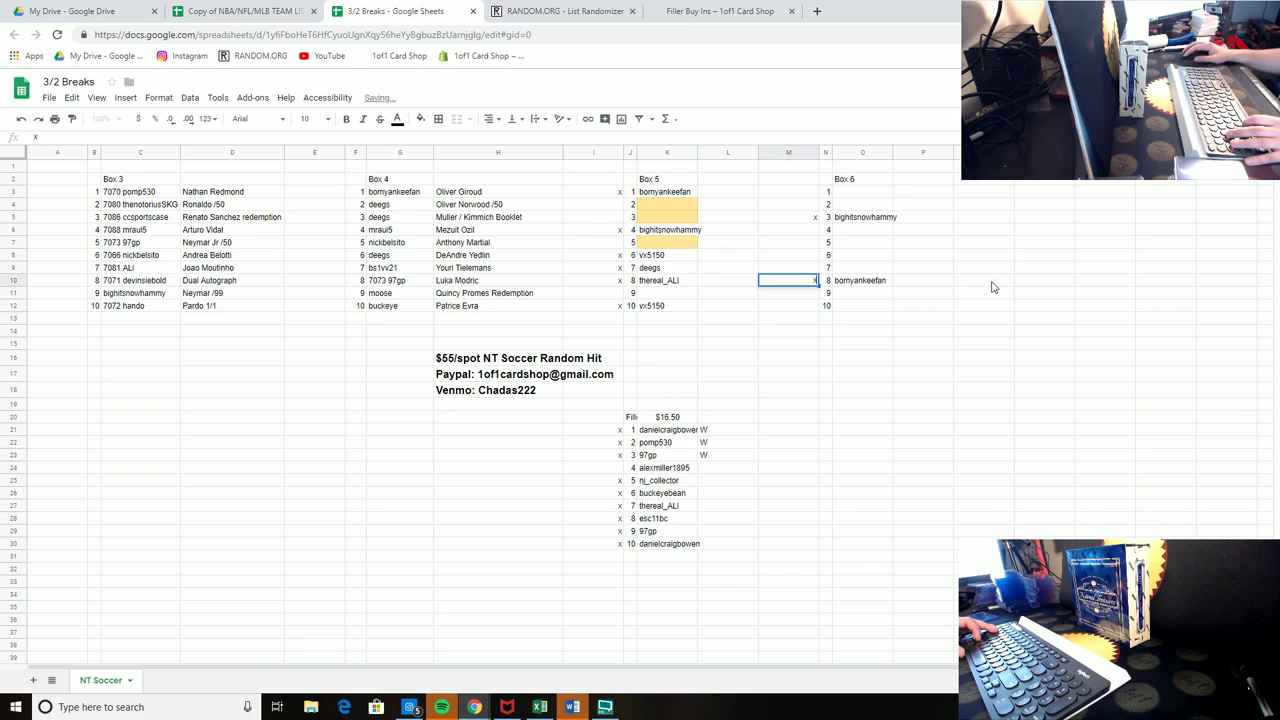
pyautogui.click(983, 288)
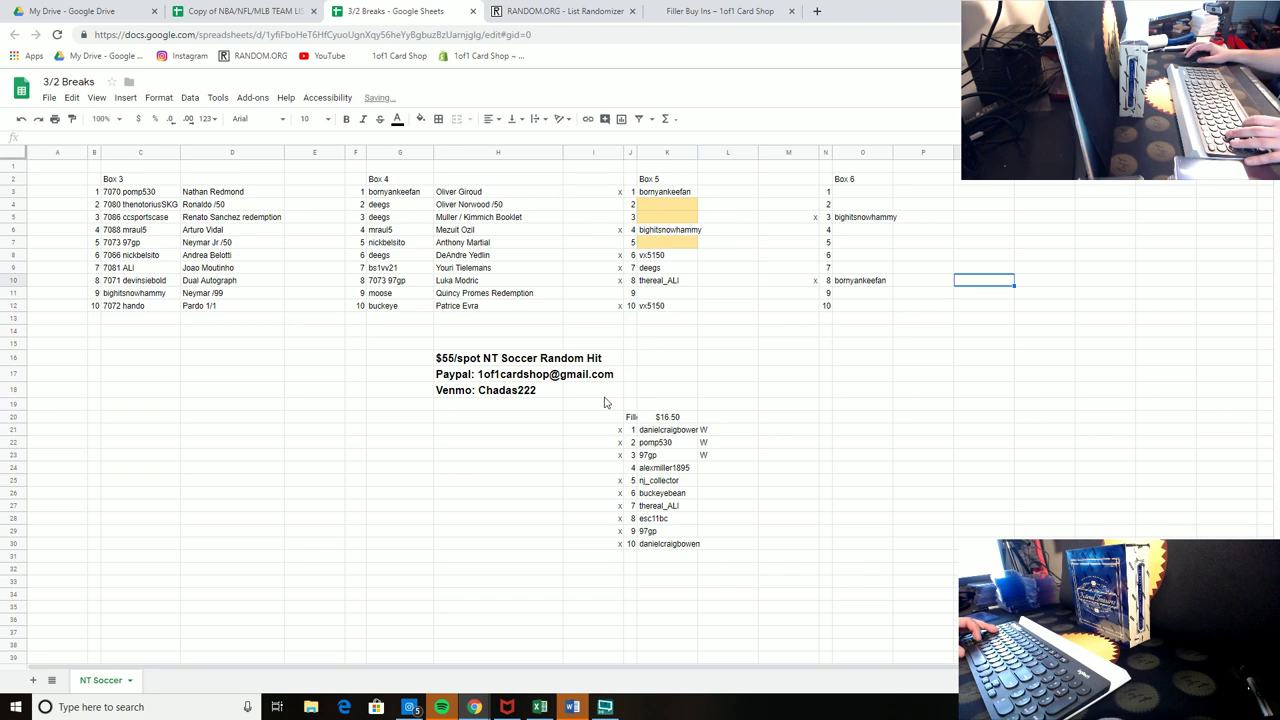
# Step: Delete the buyer name from filler spot 4 (K24)
pyautogui.click(660, 468)
pyautogui.press('Delete')
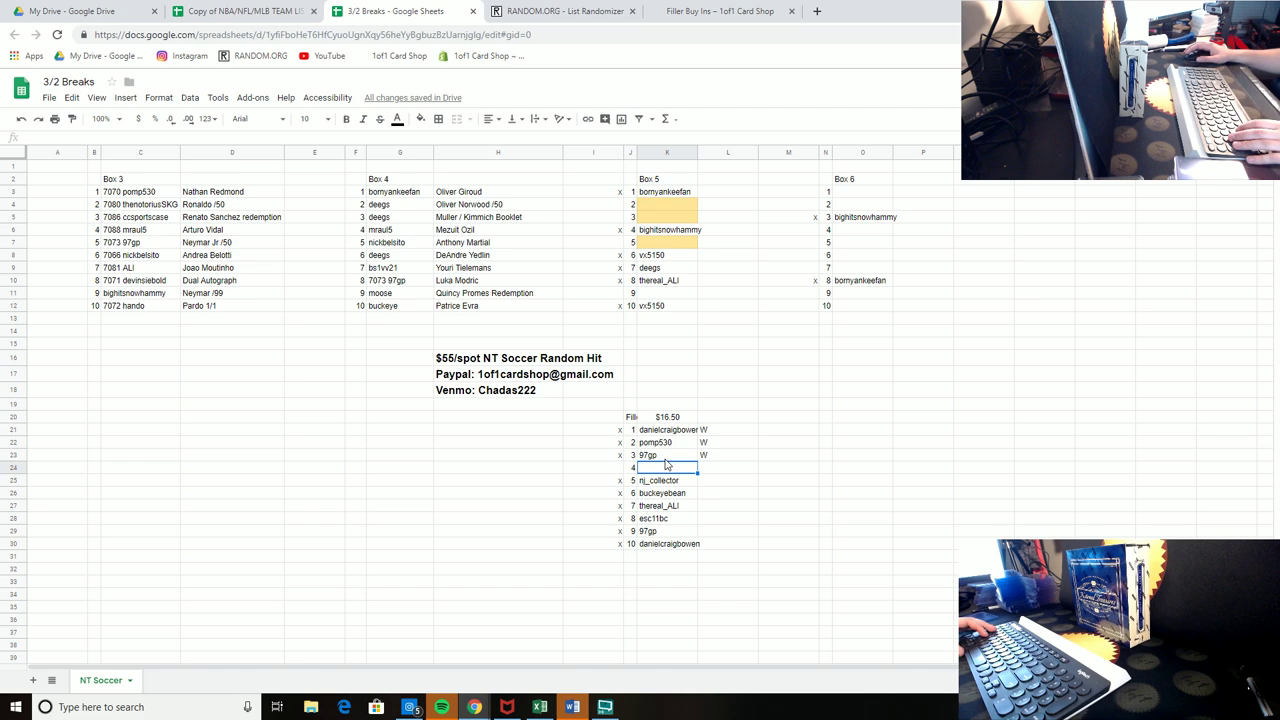
pyautogui.click(838, 460)
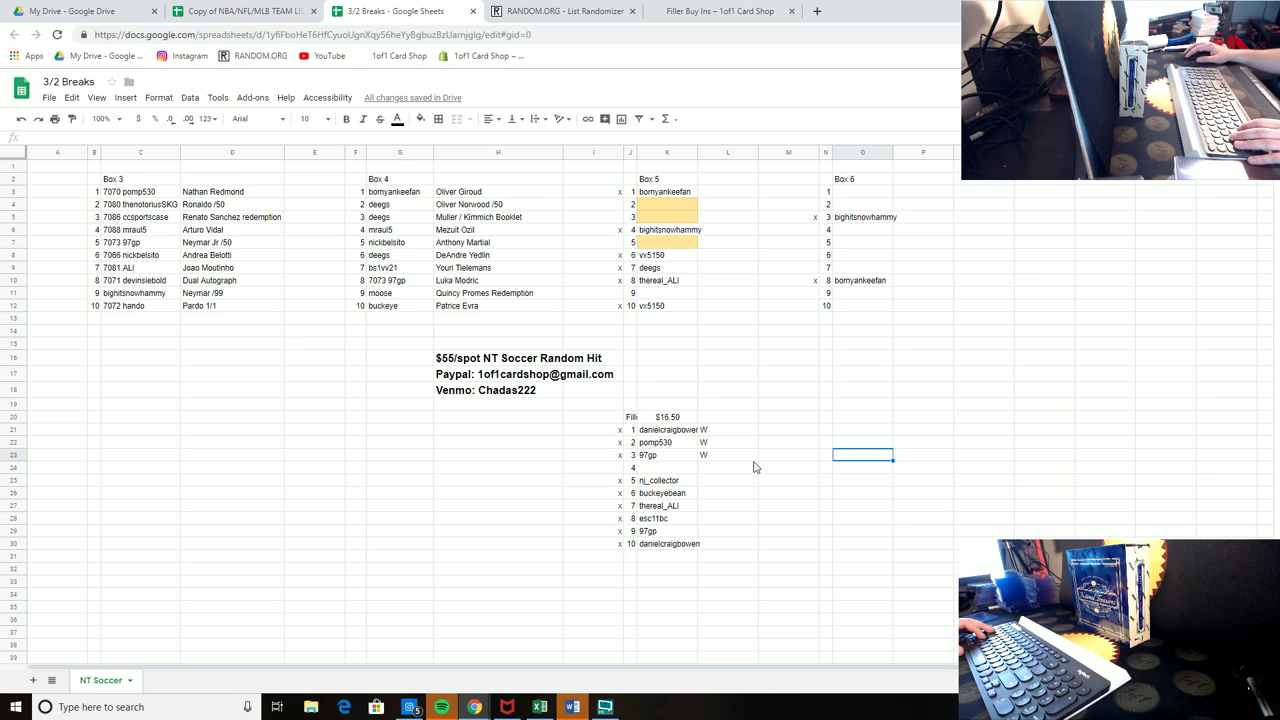
pyautogui.click(679, 467)
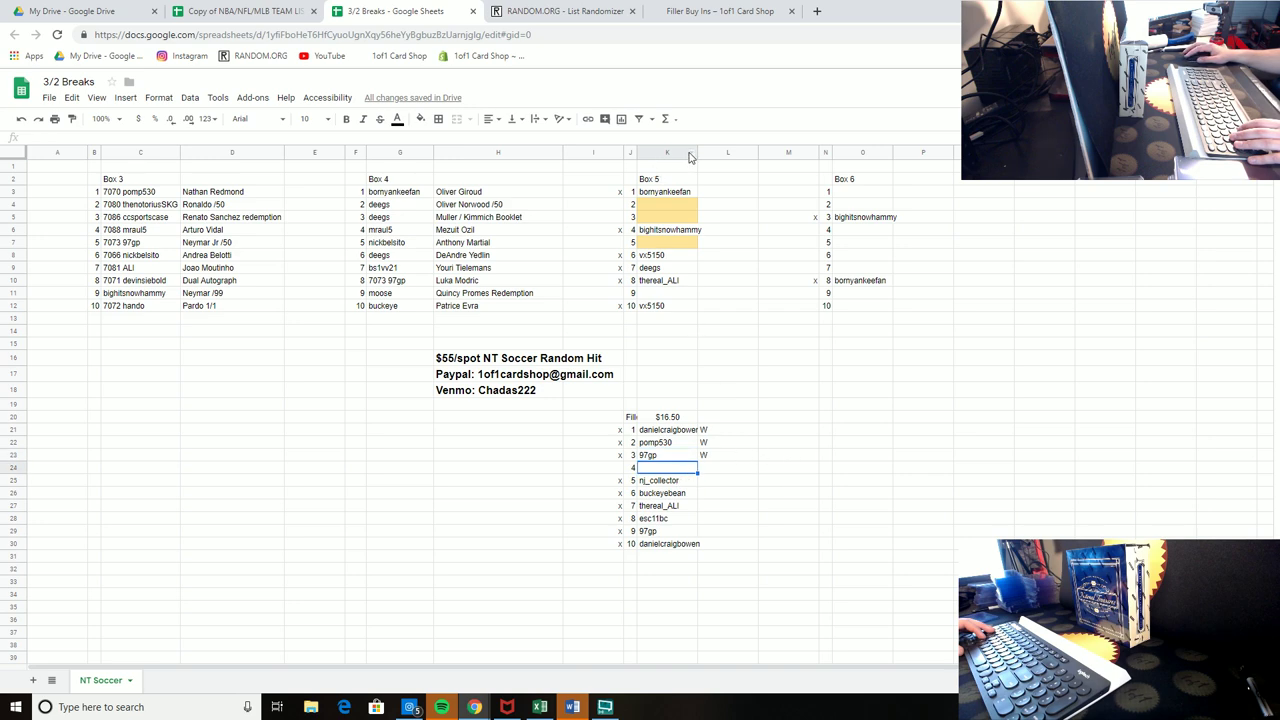
# Step: Widen columns K and O slightly to fit the buyer names
pyautogui.moveTo(697, 151); pyautogui.dragTo(704, 151)
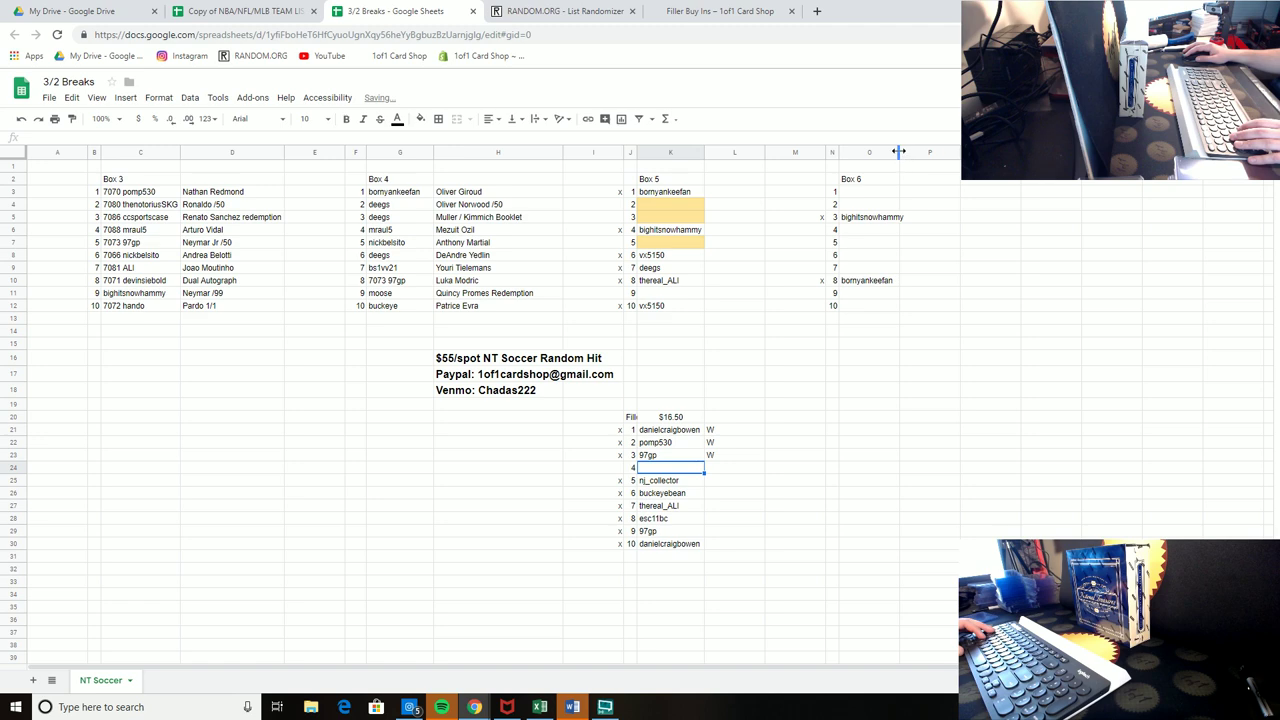
pyautogui.moveTo(898, 151); pyautogui.dragTo(904, 151)
pyautogui.click(977, 309)
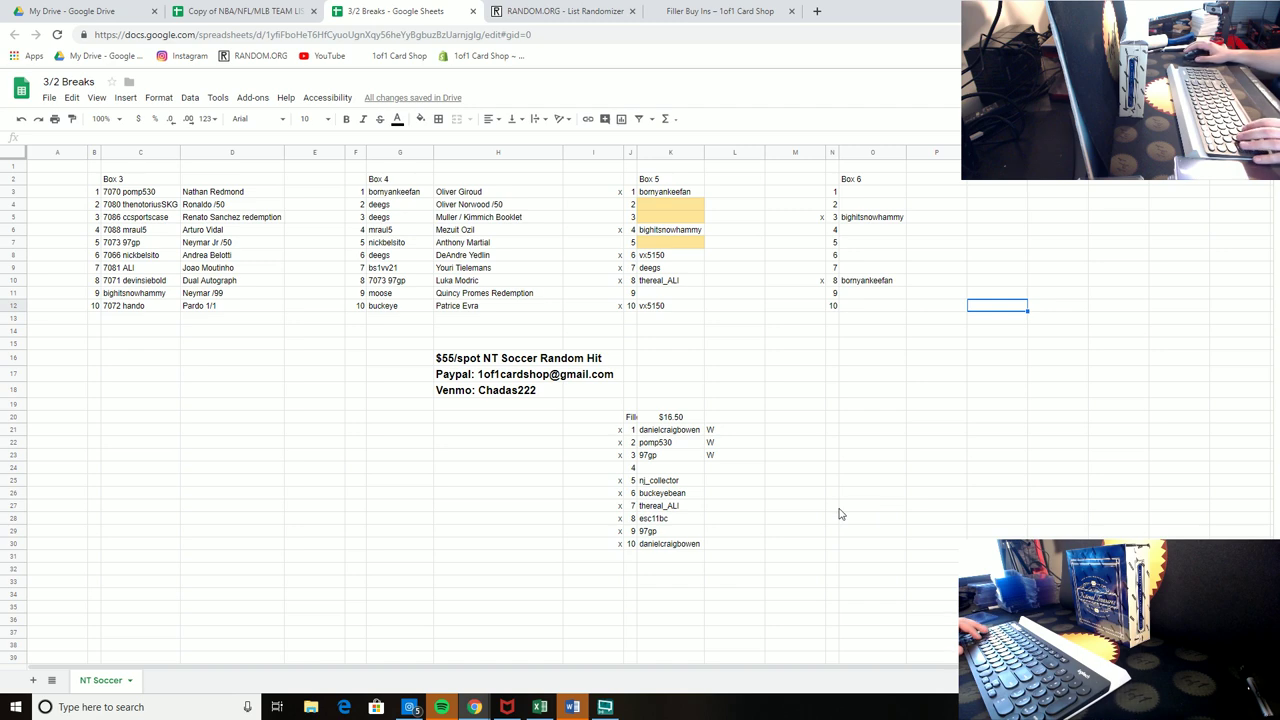
# Step: Enter a new buyer's handle in filler spot 4 and select all ten filler names
pyautogui.click(694, 470)
pyautogui.write('esc11bc')
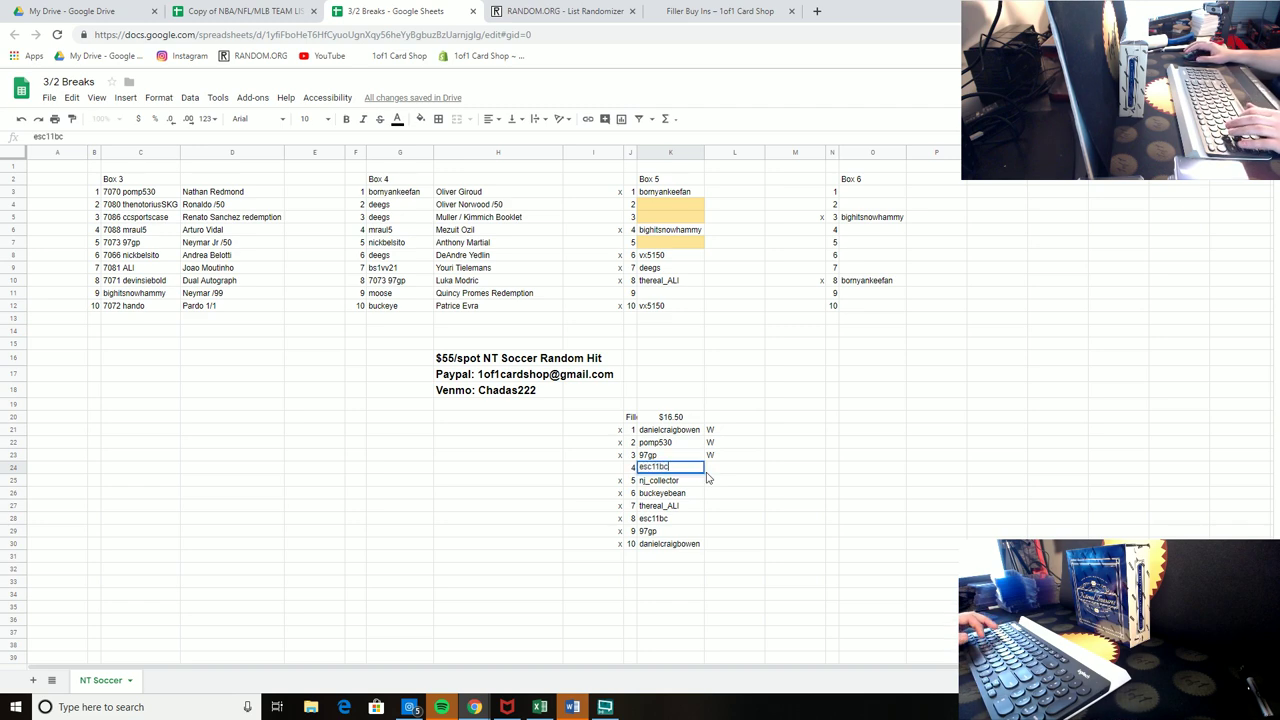
pyautogui.press('Return')
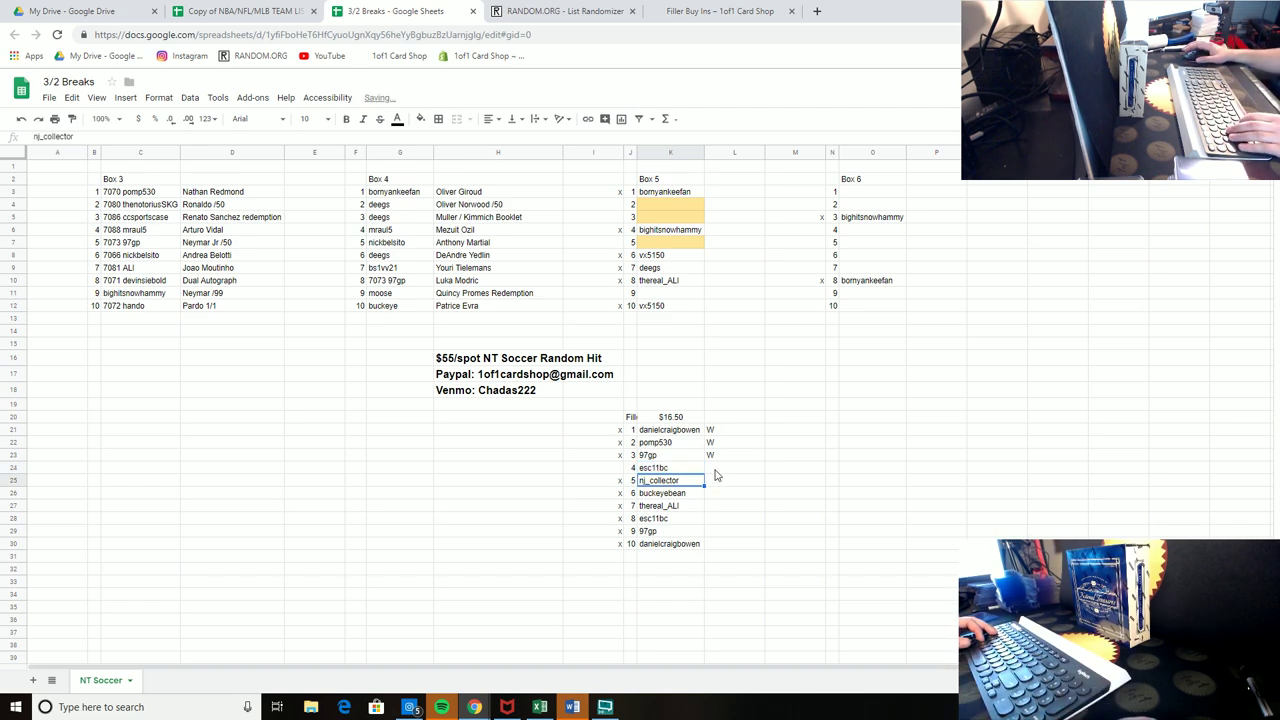
pyautogui.click(616, 470)
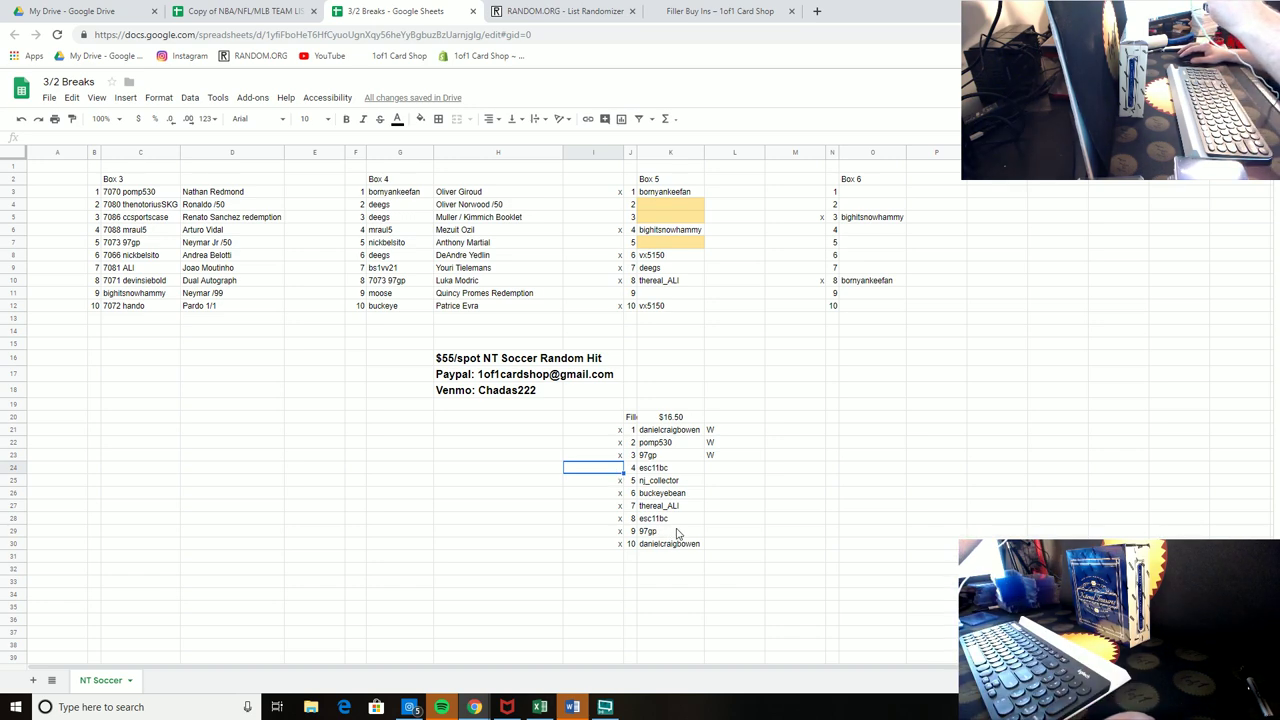
pyautogui.moveTo(668, 543); pyautogui.dragTo(668, 440)
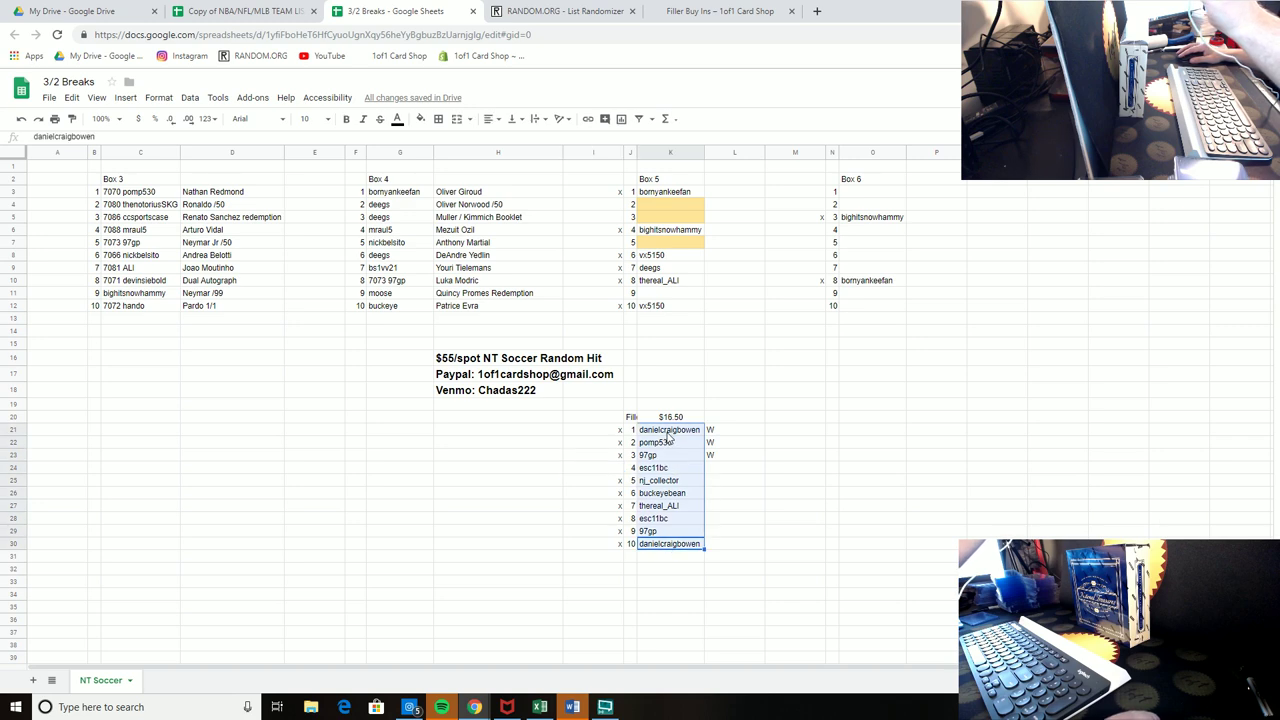
# Step: Copy the ten filler names into the RANDOM.ORG List Randomizer box
pyautogui.rightClick(668, 440)
pyautogui.click(680, 467)
pyautogui.click(557, 11)
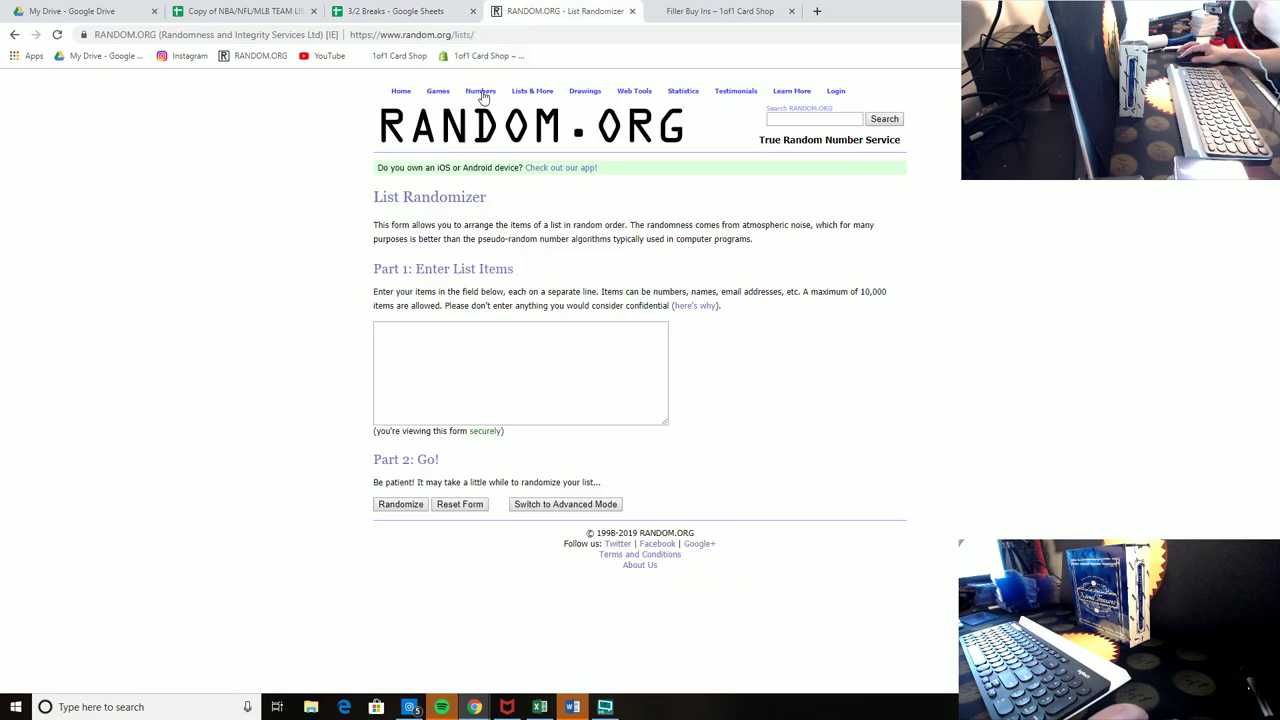
pyautogui.click(420, 363)
pyautogui.rightClick(425, 365)
pyautogui.click(440, 466)
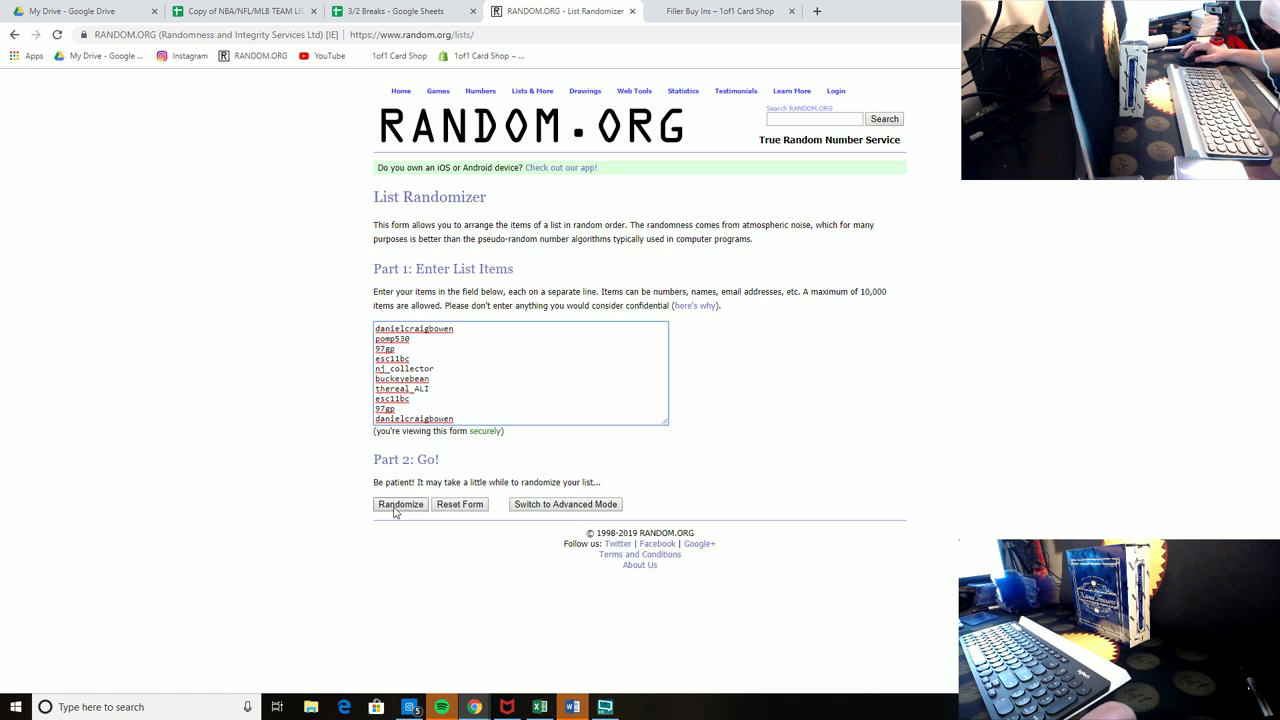
# Step: Randomize the filler list five times and copy the final shuffled order
pyautogui.click(400, 504)
pyautogui.click(391, 421)
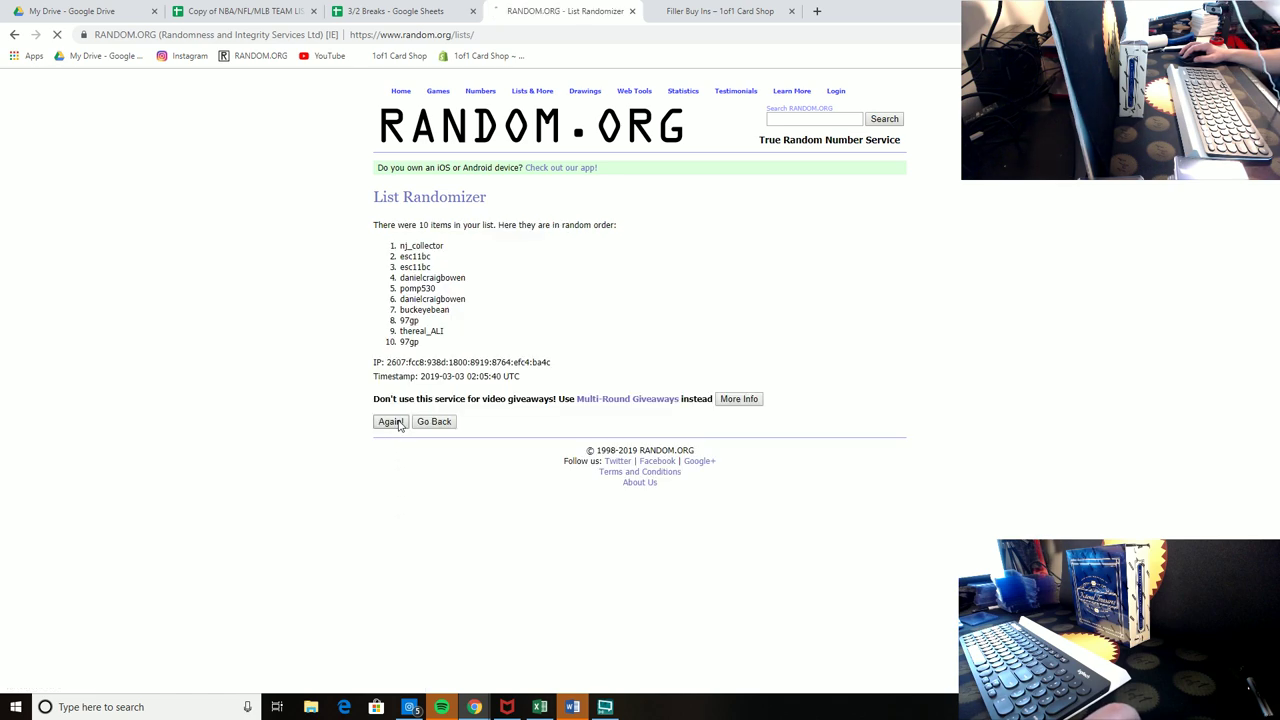
pyautogui.click(400, 446)
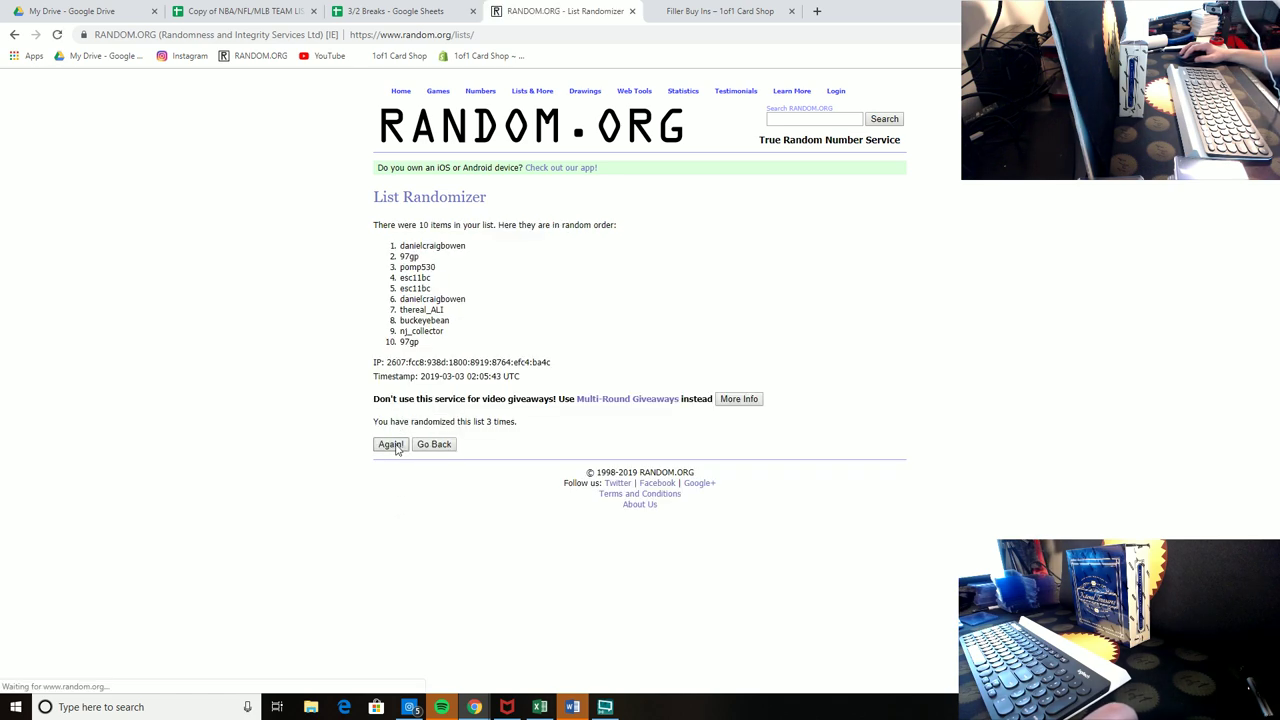
pyautogui.click(397, 447)
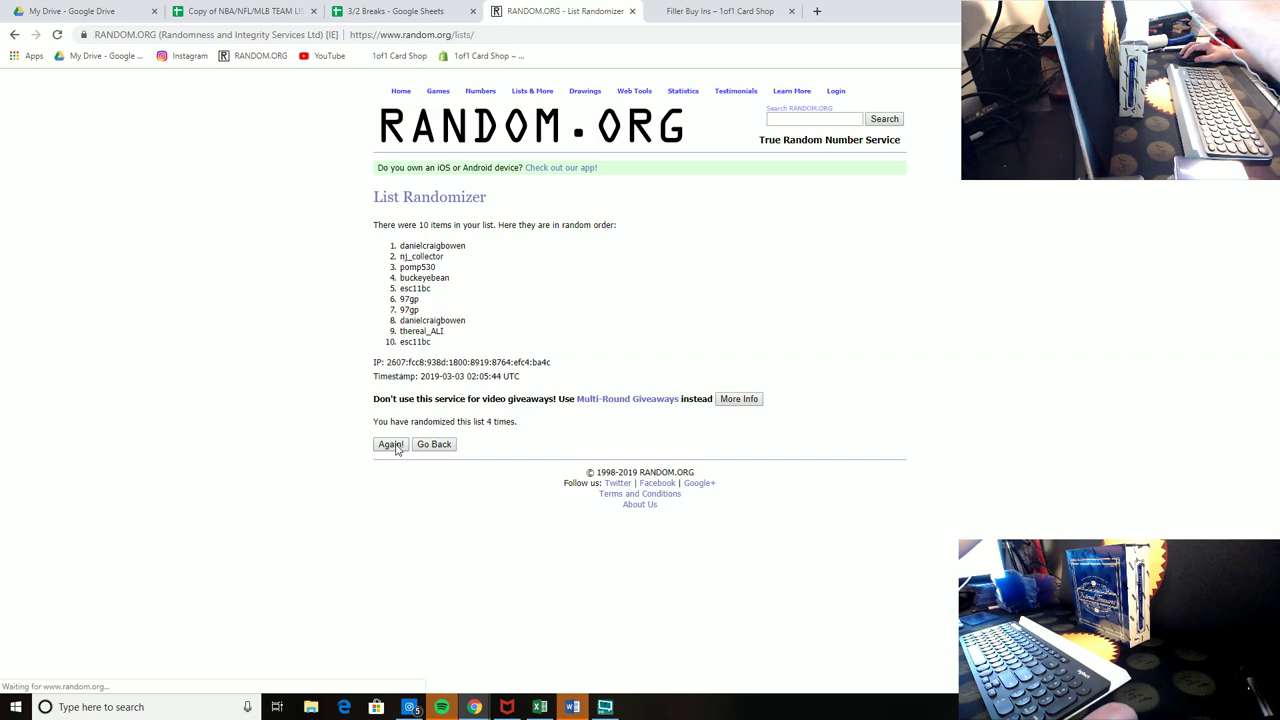
pyautogui.click(396, 447)
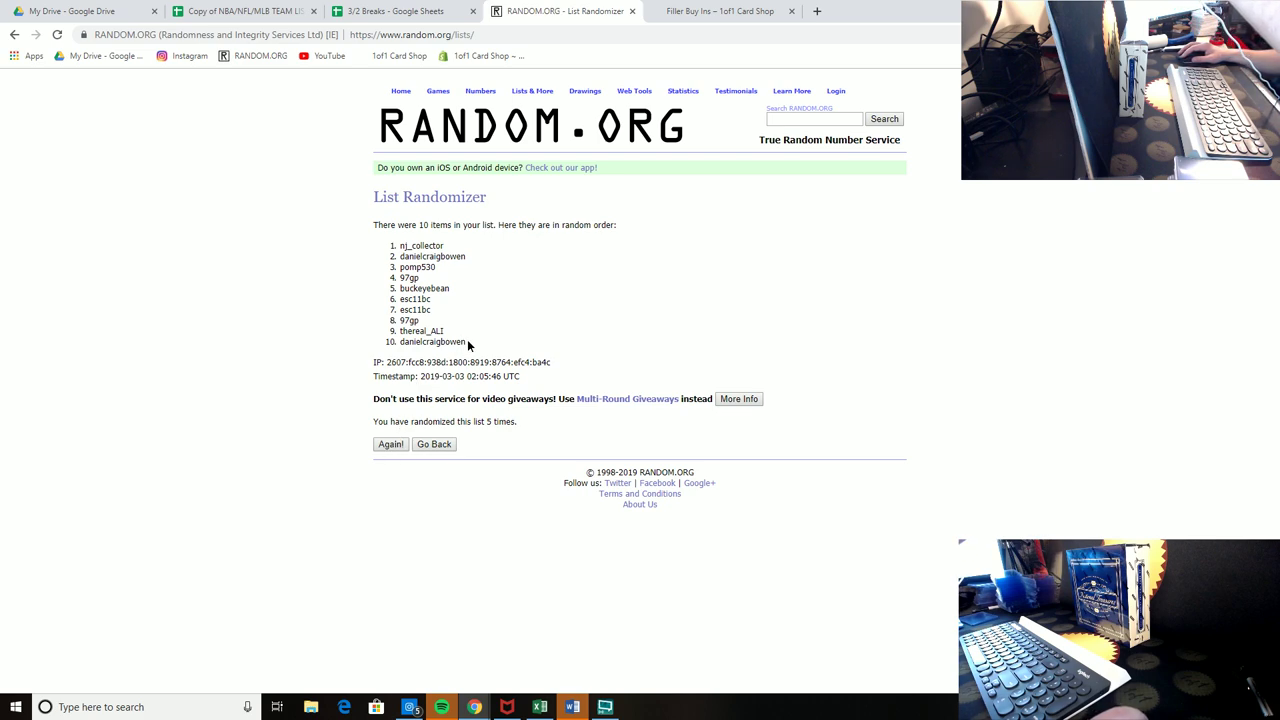
pyautogui.moveTo(468, 345); pyautogui.dragTo(402, 250)
pyautogui.rightClick(402, 252)
pyautogui.click(425, 267)
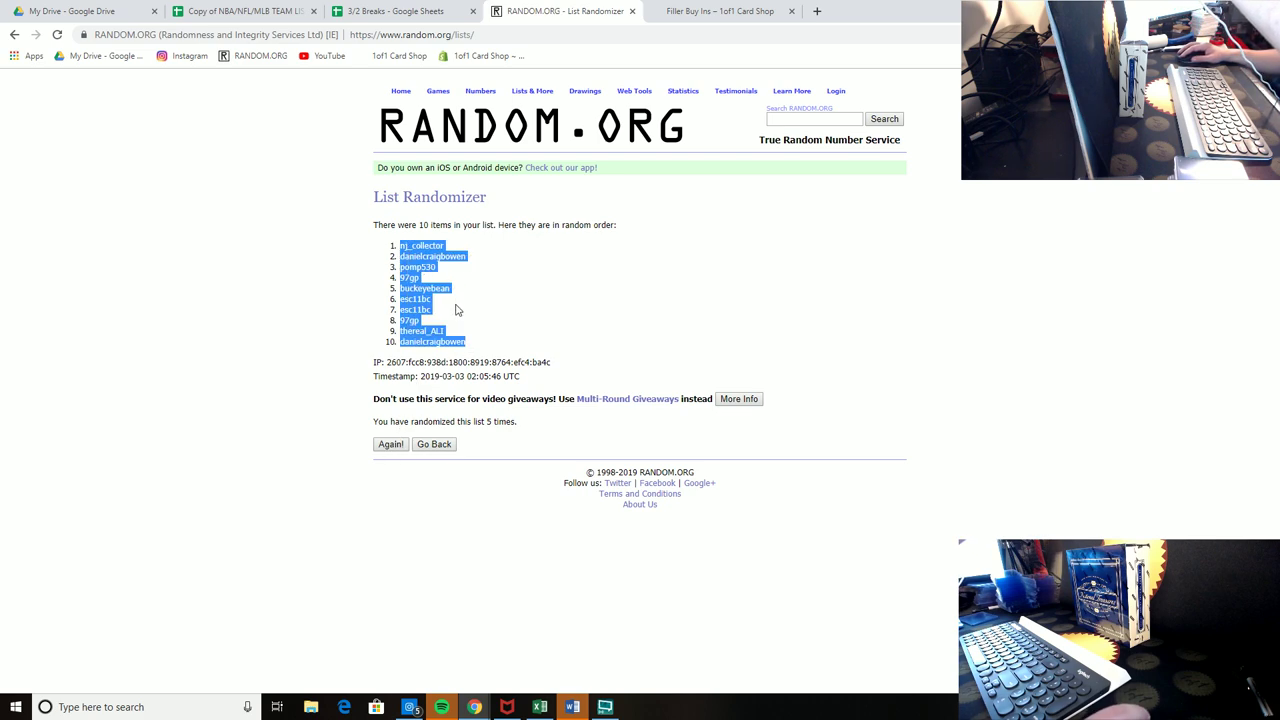
# Step: Paste the shuffled order into the filler list and move the top three into Box 5 spots 2, 3, 5
pyautogui.click(428, 10)
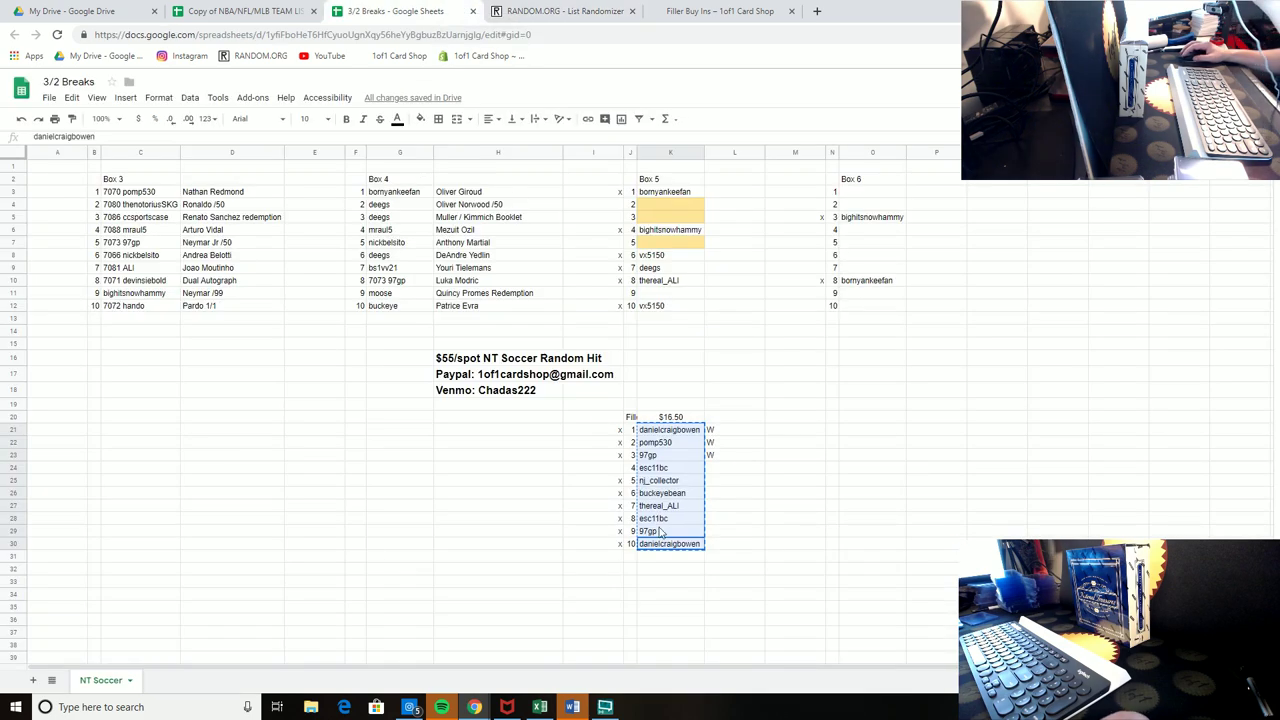
pyautogui.rightClick(682, 432)
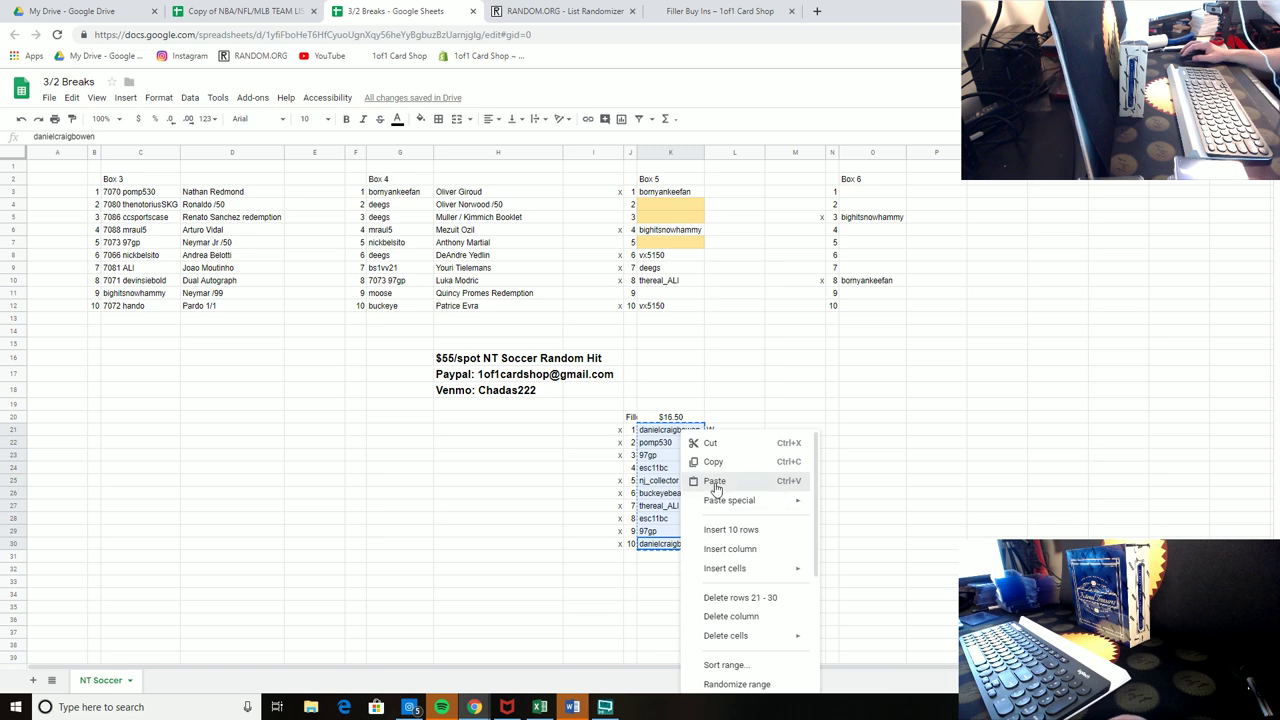
pyautogui.click(714, 484)
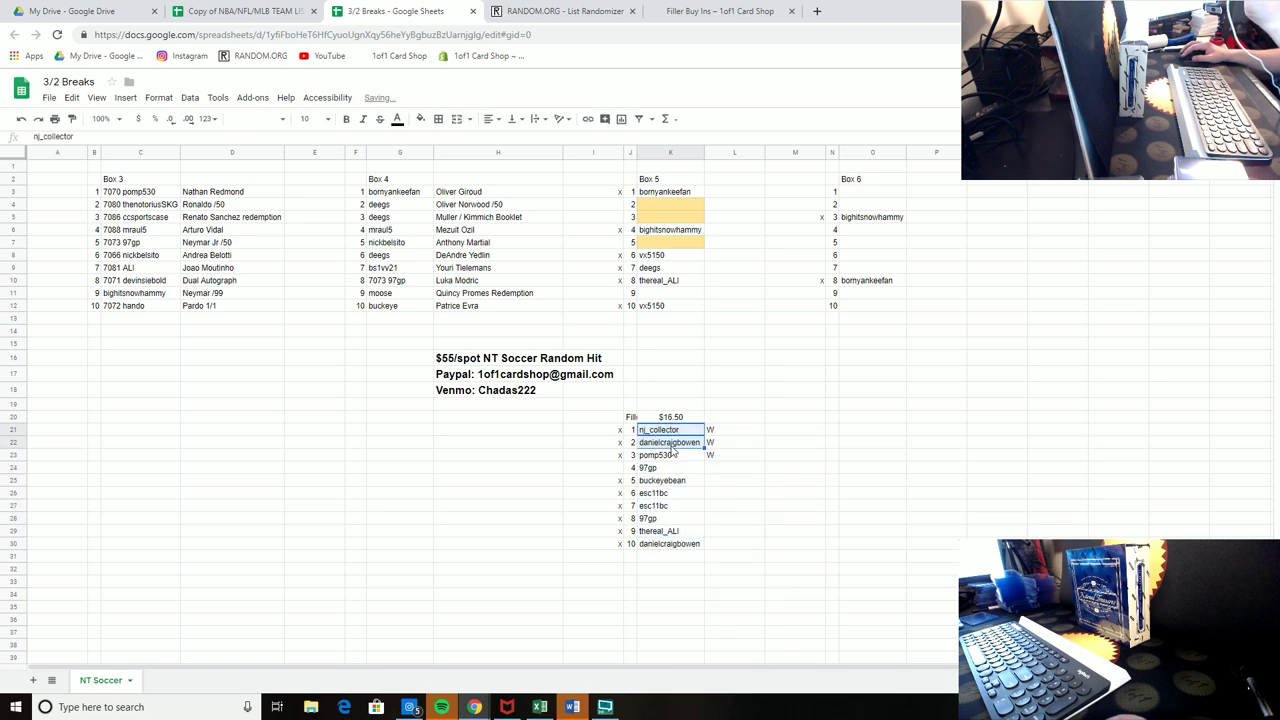
pyautogui.hotkey('ctrl', 'c')
pyautogui.moveTo(670, 229); pyautogui.dragTo(688, 243)
pyautogui.click(683, 457)
pyautogui.click(743, 300)
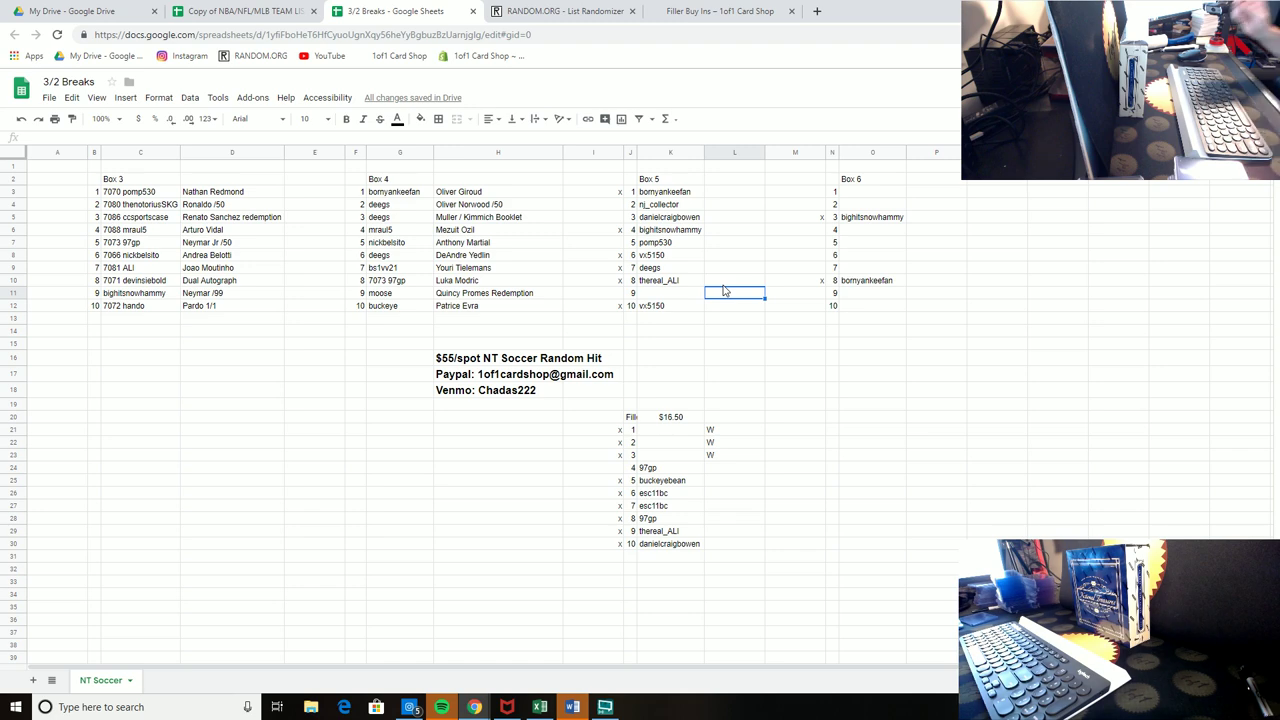
# Step: Clear leftover filler names, x marks and extra W marks, and set the filler price to 5.5
pyautogui.moveTo(598, 179); pyautogui.dragTo(608, 333)
pyautogui.moveTo(690, 469); pyautogui.dragTo(668, 545)
pyautogui.press('Delete')
pyautogui.click(617, 558)
pyautogui.moveTo(623, 445); pyautogui.dragTo(607, 420)
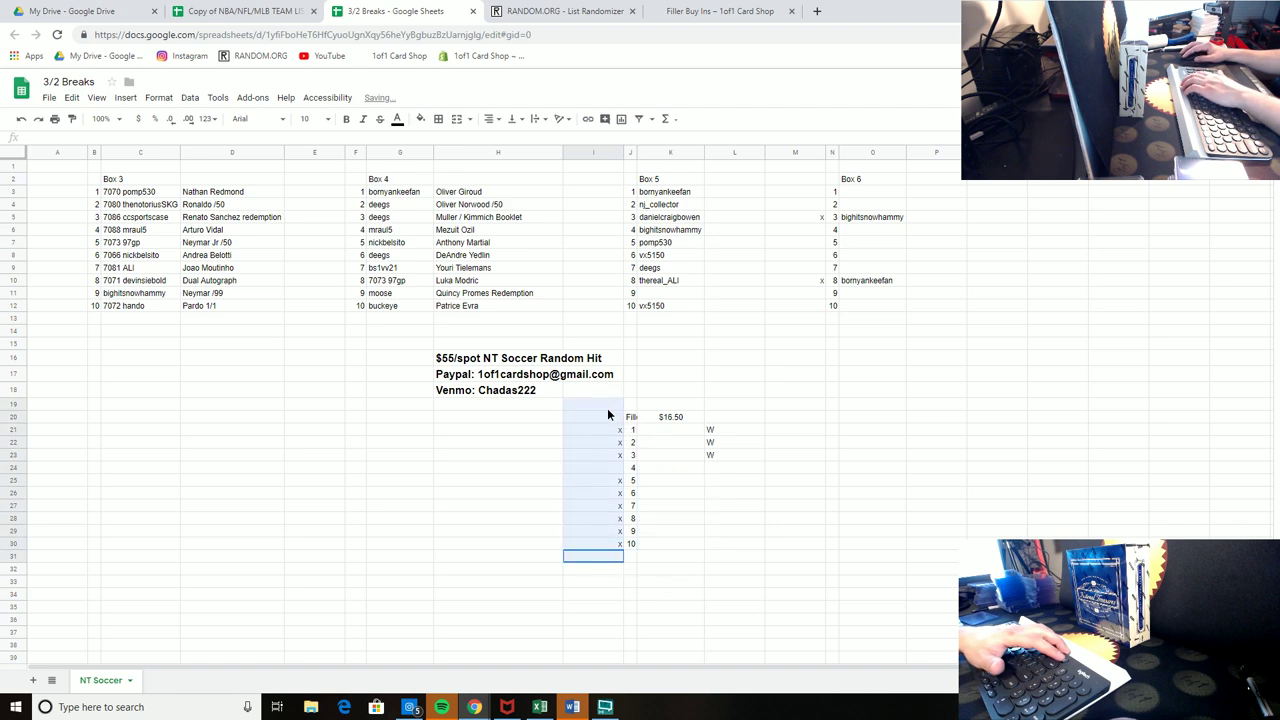
pyautogui.press('Delete')
pyautogui.moveTo(712, 430); pyautogui.dragTo(723, 470)
pyautogui.press('Delete')
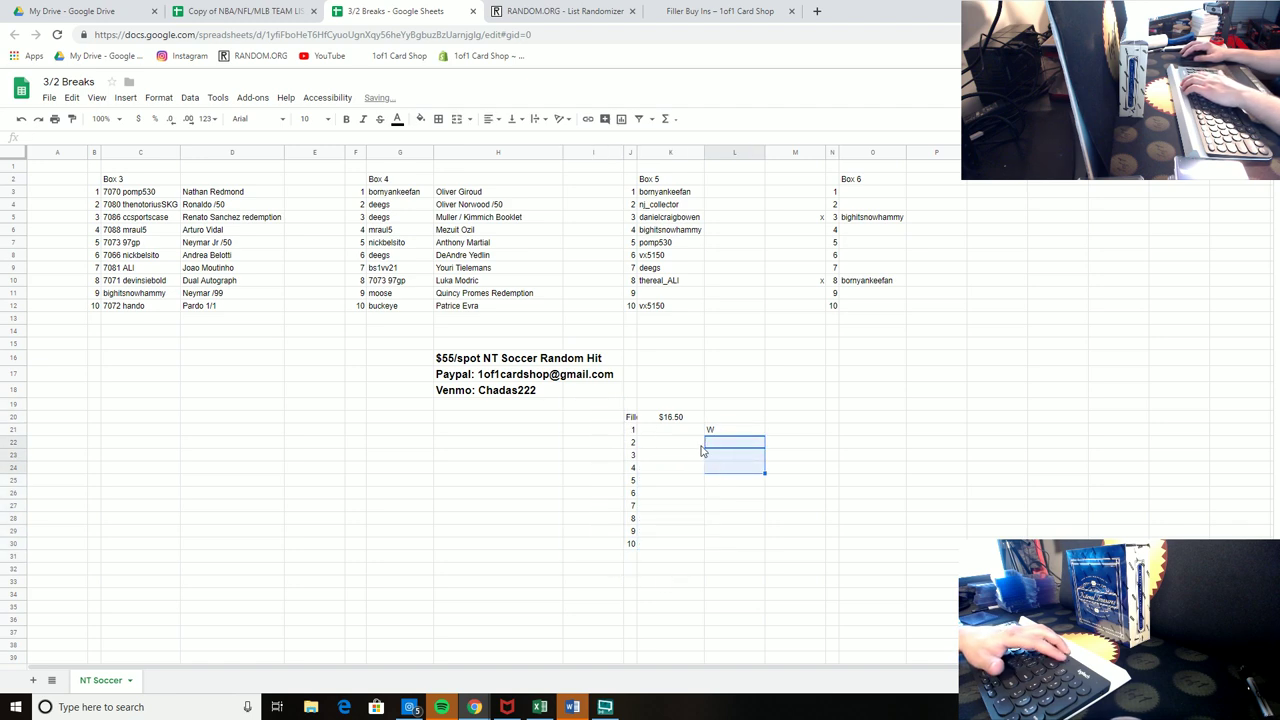
pyautogui.click(675, 420)
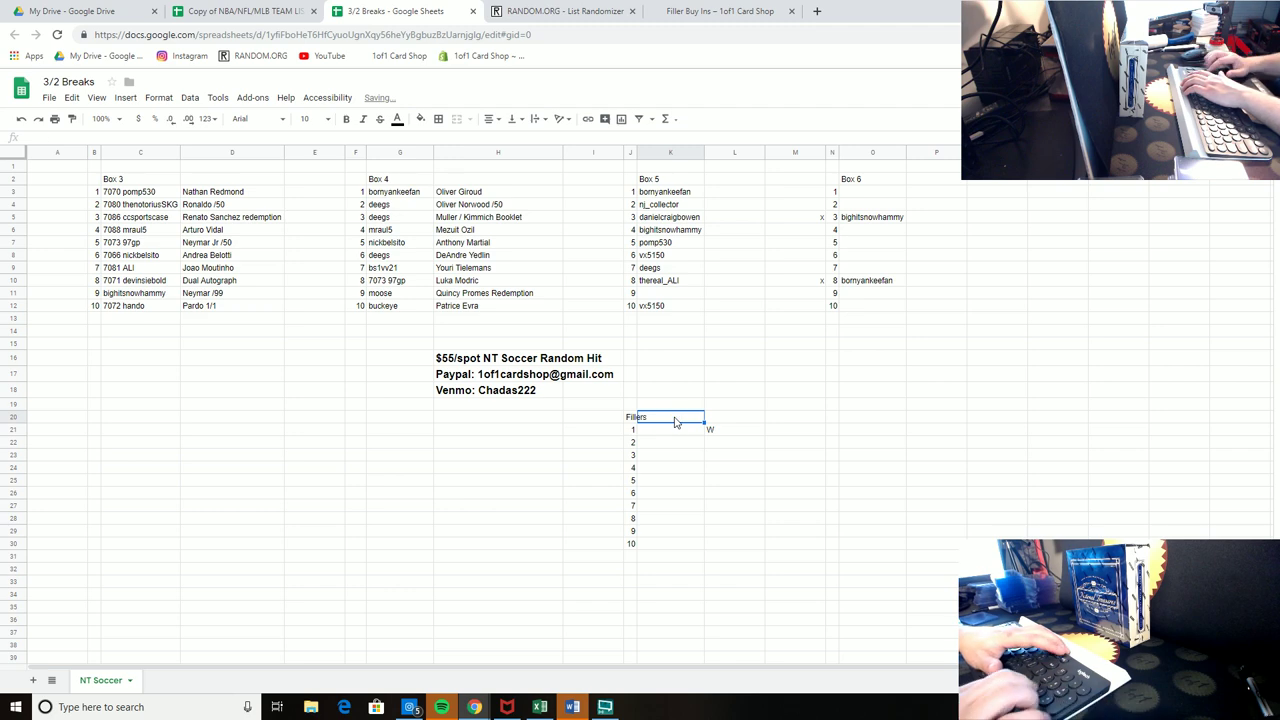
pyautogui.write('5.5')
pyautogui.press('Return')
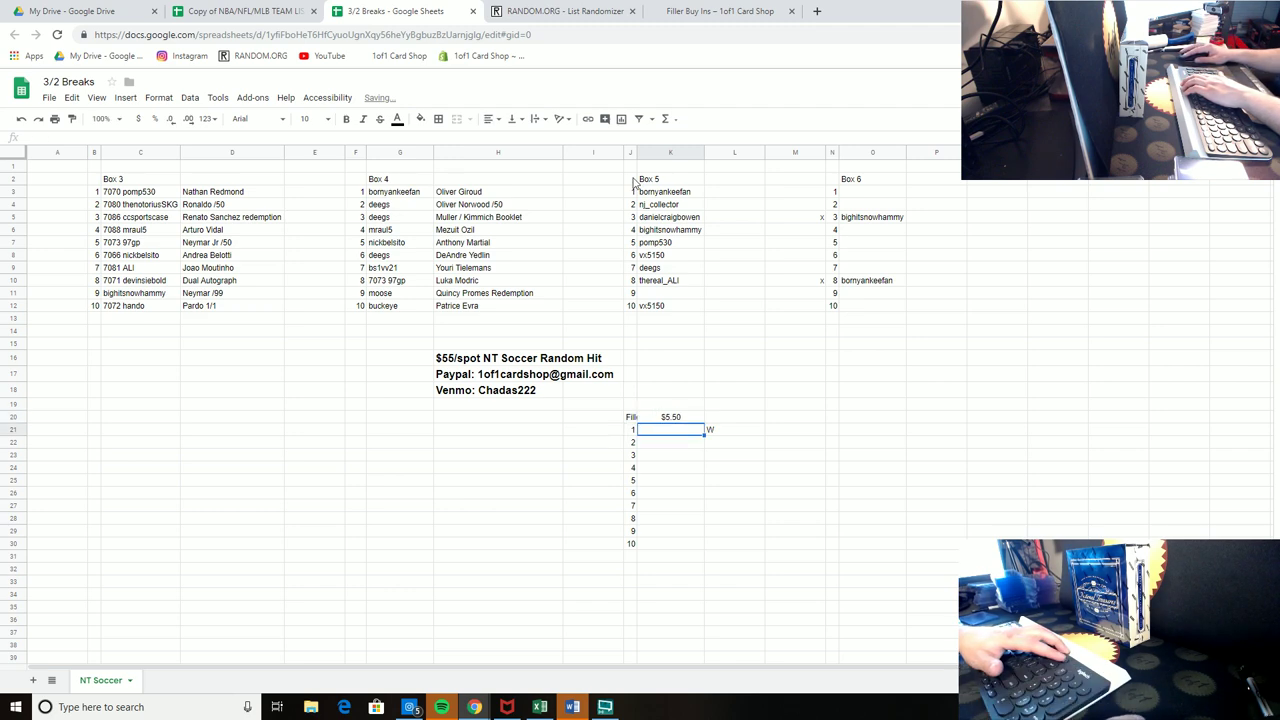
# Step: Widen column J and type buyer usernames into $5.50 filler spots 3, 8, 5 and 1
pyautogui.moveTo(637, 152); pyautogui.dragTo(650, 152)
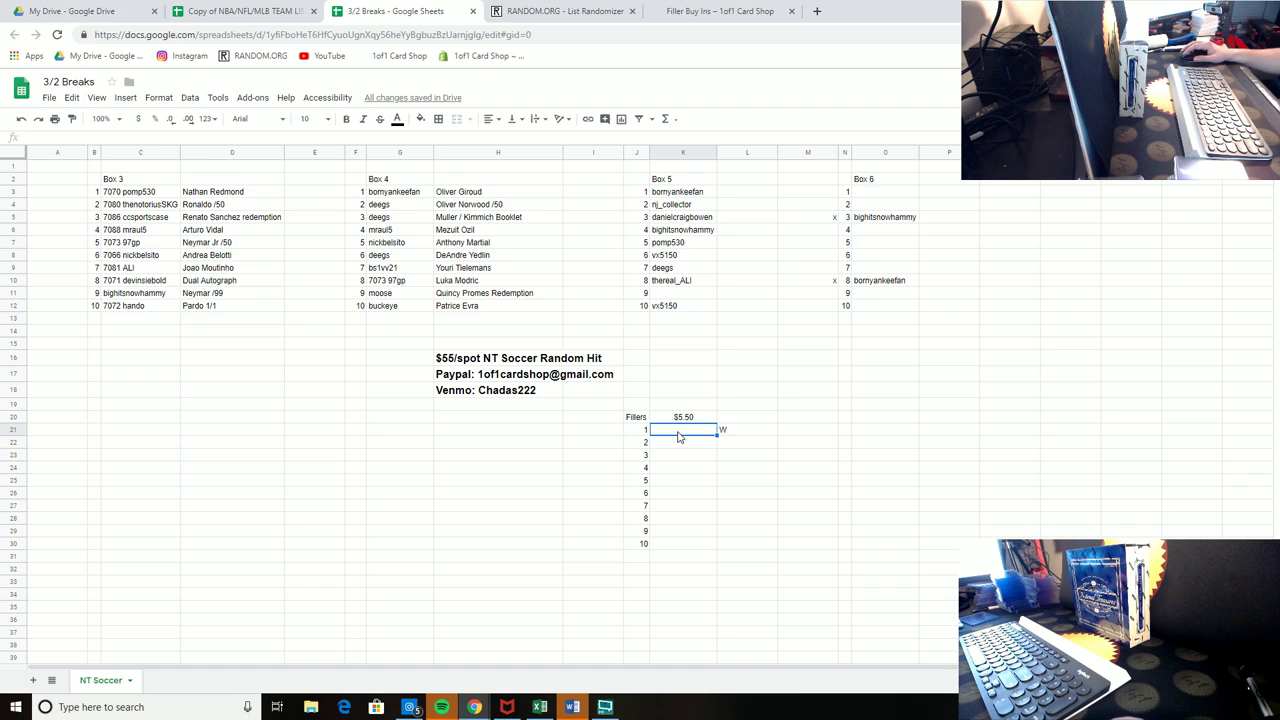
pyautogui.click(740, 434)
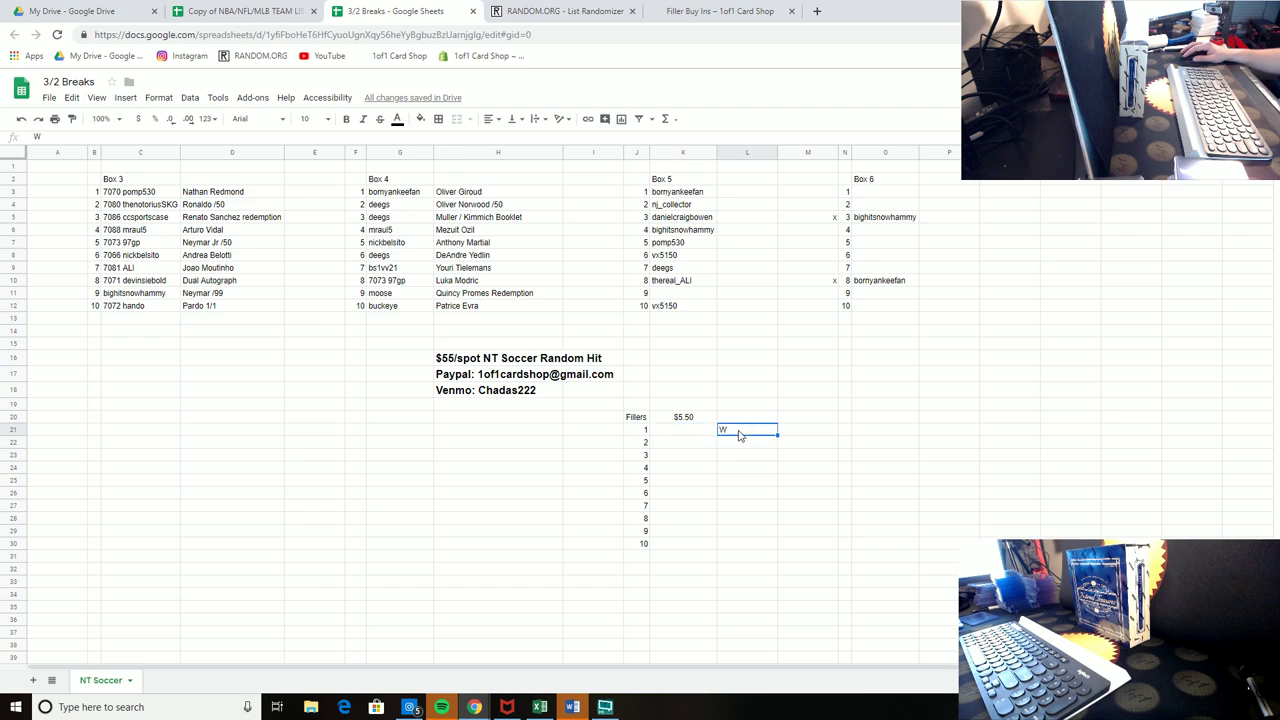
pyautogui.click(663, 296)
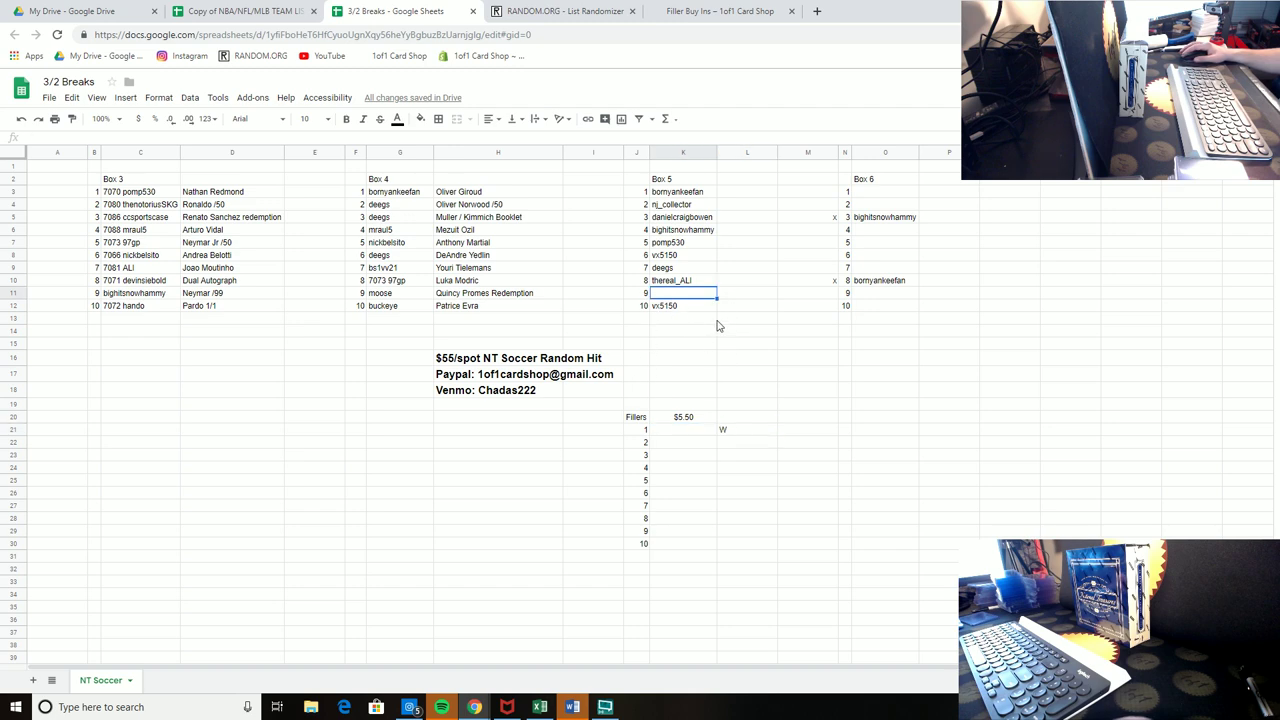
pyautogui.click(686, 457)
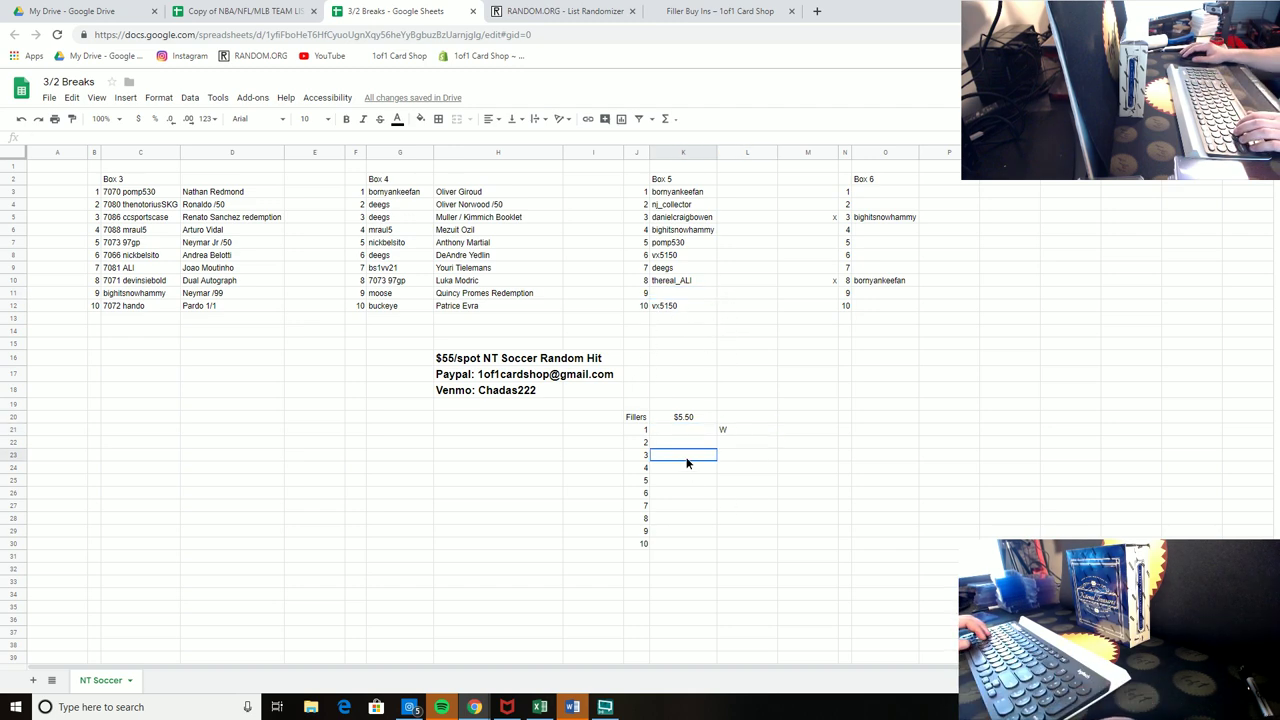
pyautogui.write('cheesehead')
pyautogui.press('Return')
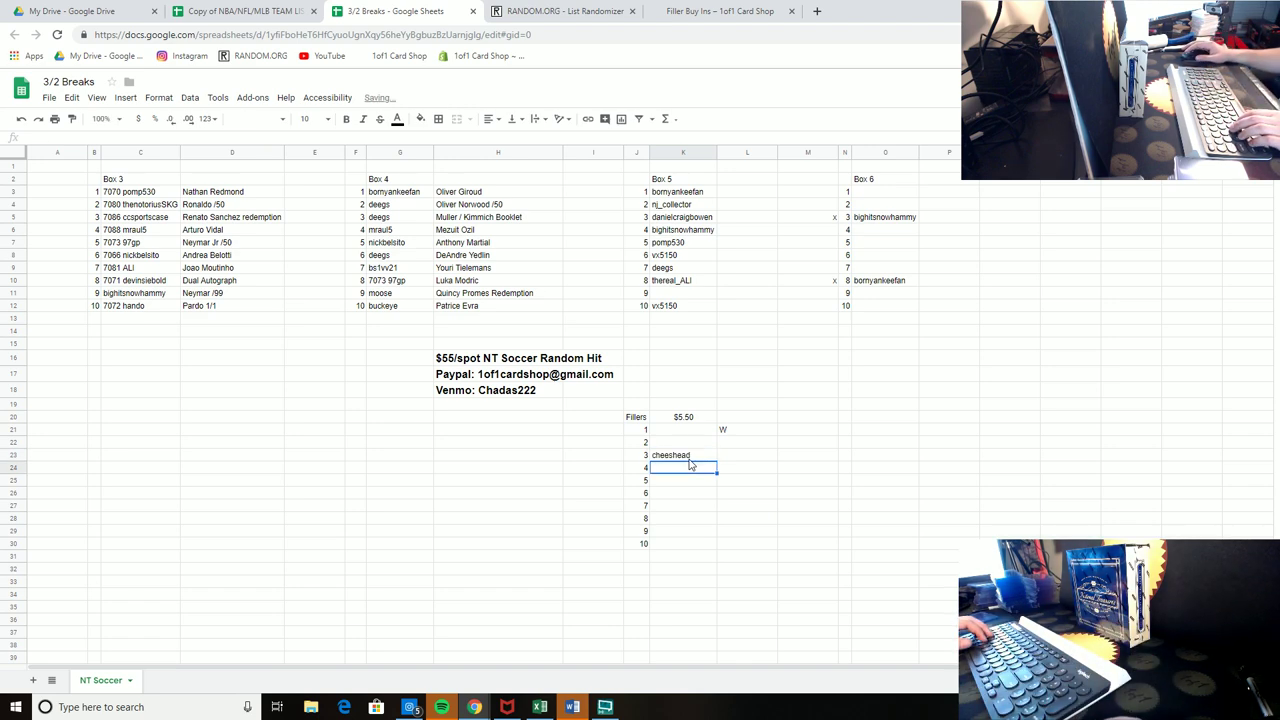
pyautogui.click(697, 518)
pyautogui.write('g')
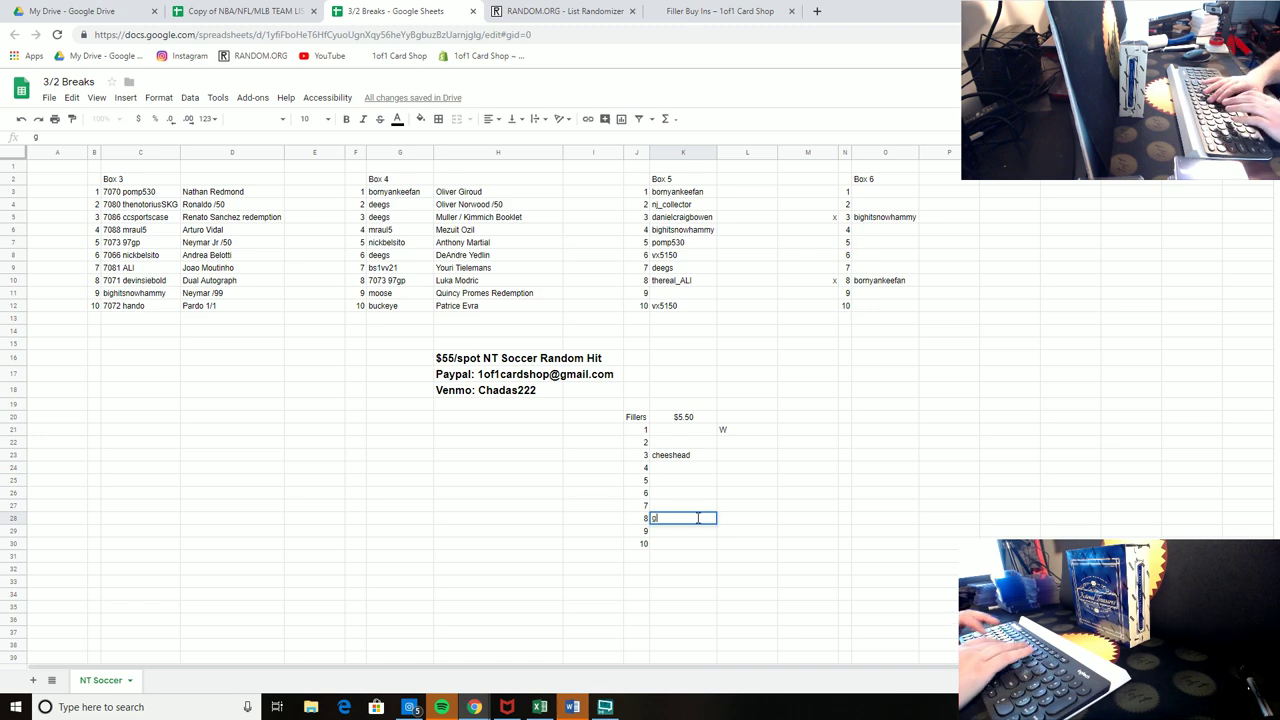
pyautogui.write('ibbcollects')
pyautogui.press('Return')
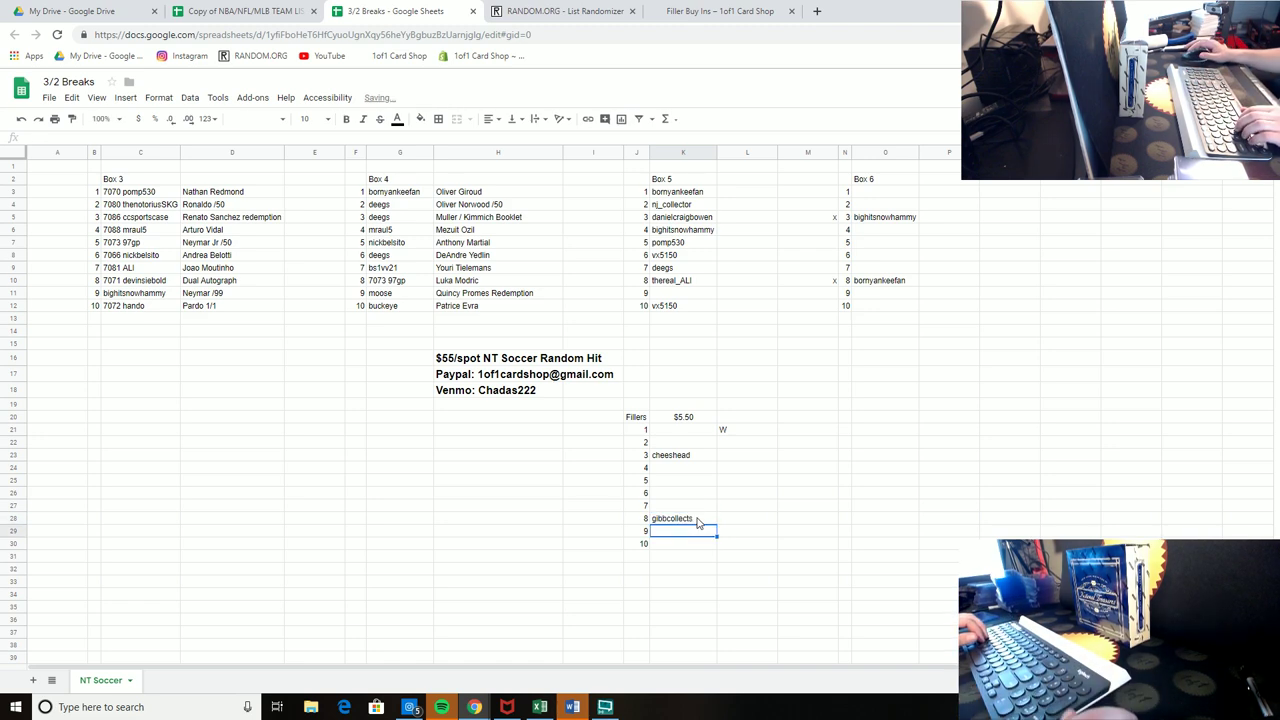
pyautogui.click(685, 481)
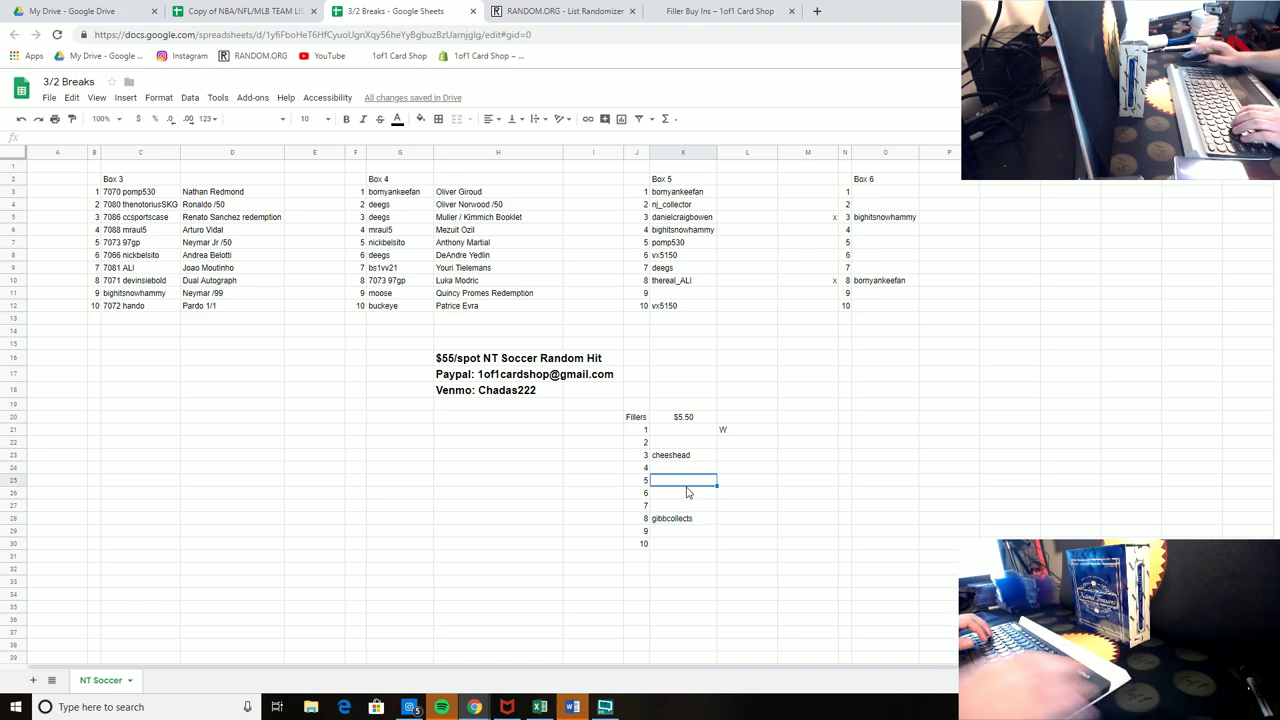
pyautogui.write('buckeye')
pyautogui.press('Return')
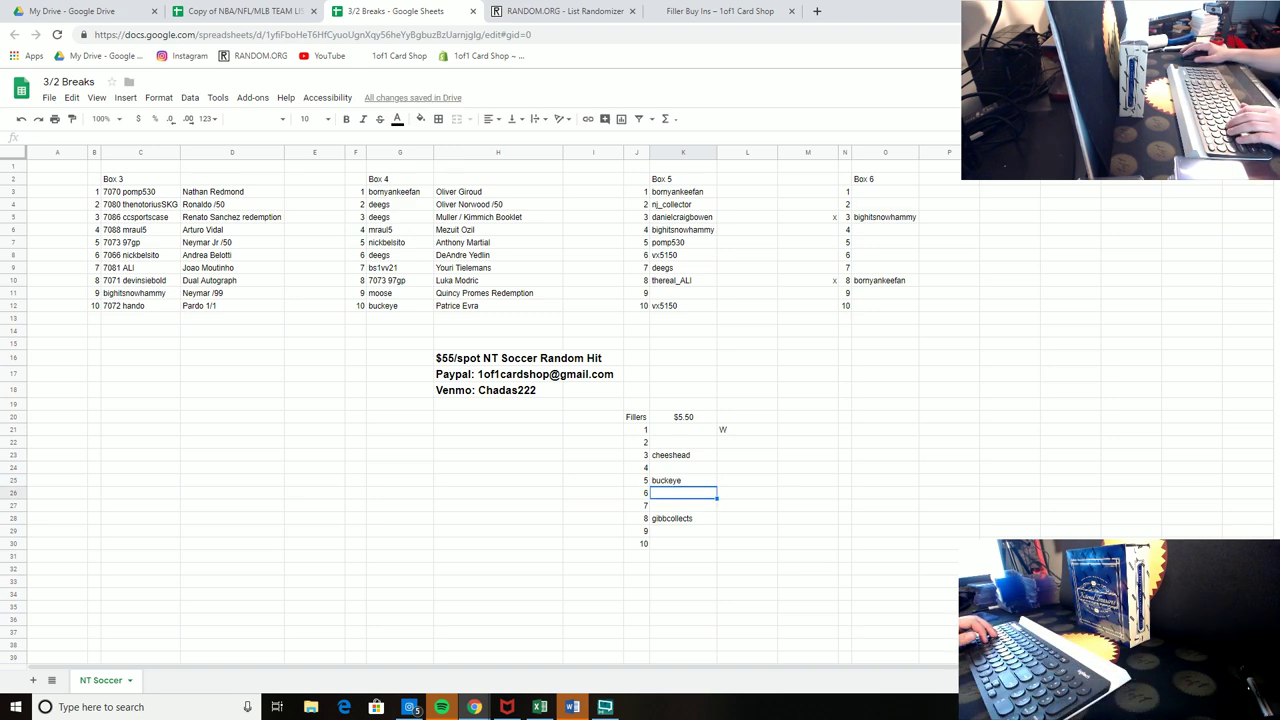
pyautogui.click(683, 429)
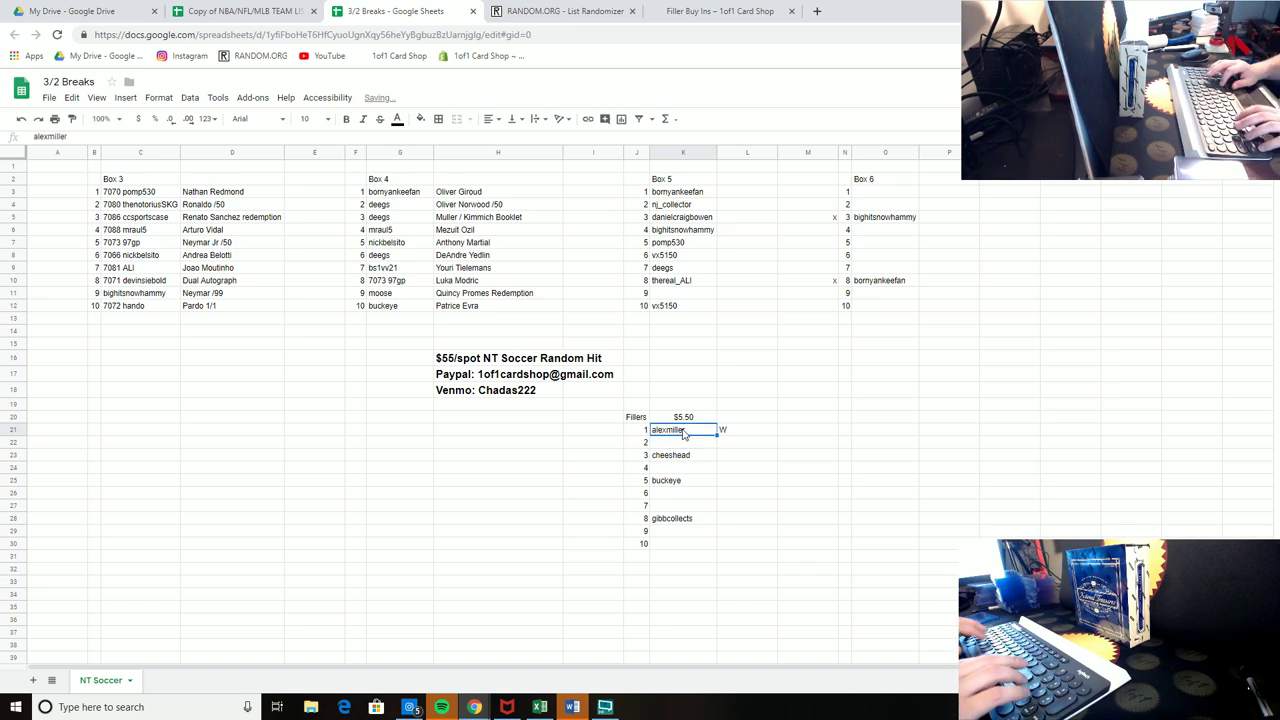
pyautogui.press('Return')
# Step: Fill filler spots 4 and 6 with spot 1's buyer, and spots 2, 7, 9 with Box 5 spot 6's buyer
pyautogui.press('Down')
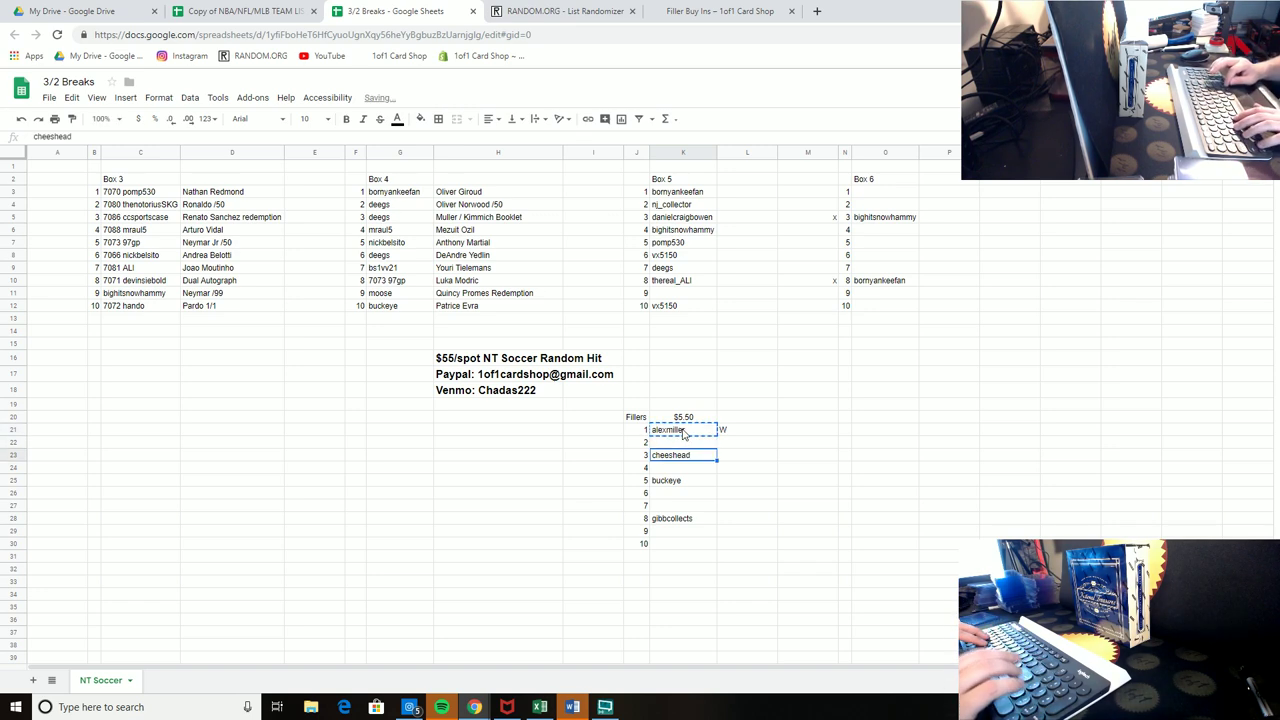
pyautogui.press('Down')
pyautogui.press('Return')
pyautogui.press('Down')
pyautogui.hotkey('ctrl', 'v')
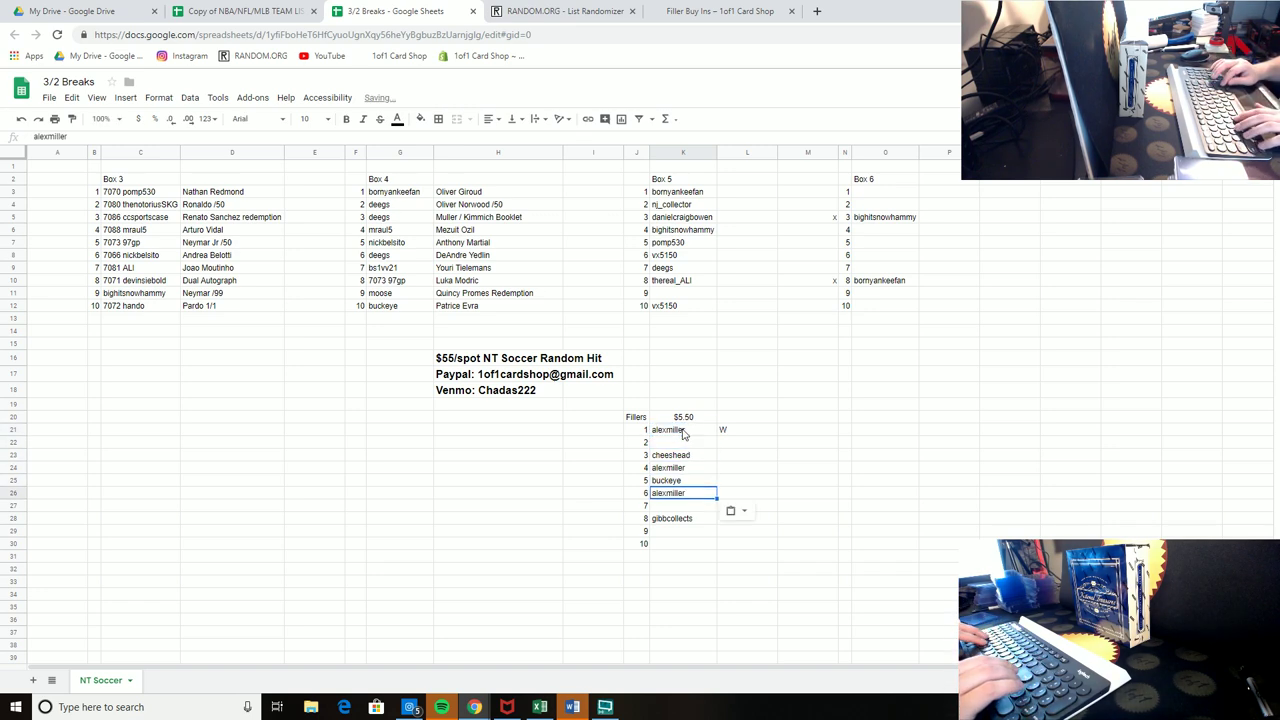
pyautogui.press('Up')
pyautogui.press('Up')
pyautogui.press('Up')
pyautogui.press('Up')
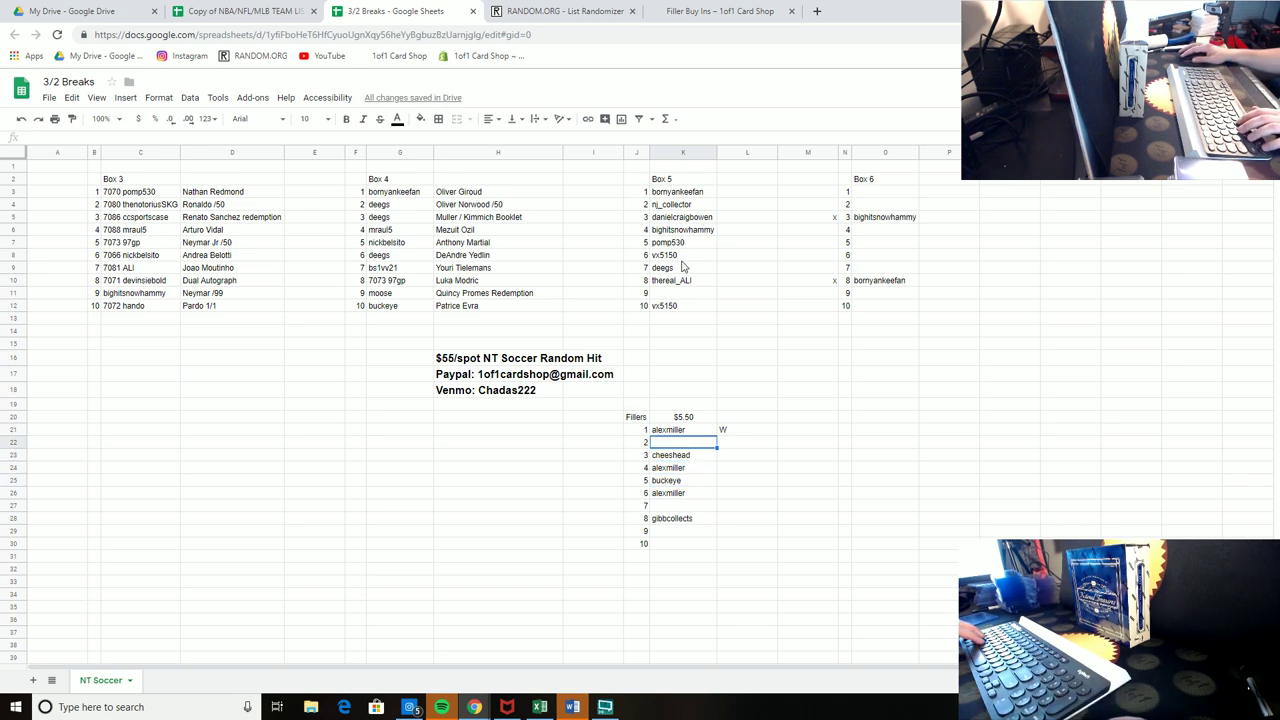
pyautogui.click(682, 256)
pyautogui.click(678, 442)
pyautogui.hotkey('ctrl', 'v')
pyautogui.click(678, 505)
pyautogui.hotkey('ctrl', 'v')
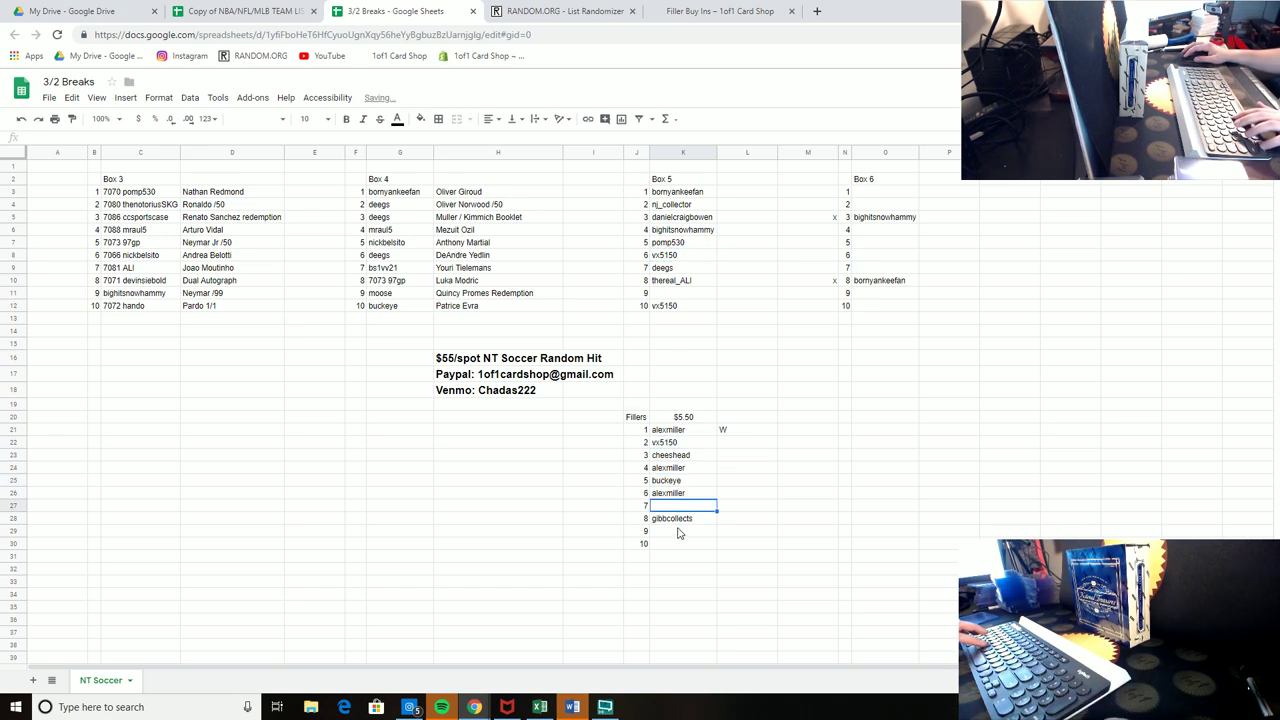
pyautogui.click(678, 531)
pyautogui.hotkey('ctrl', 'v')
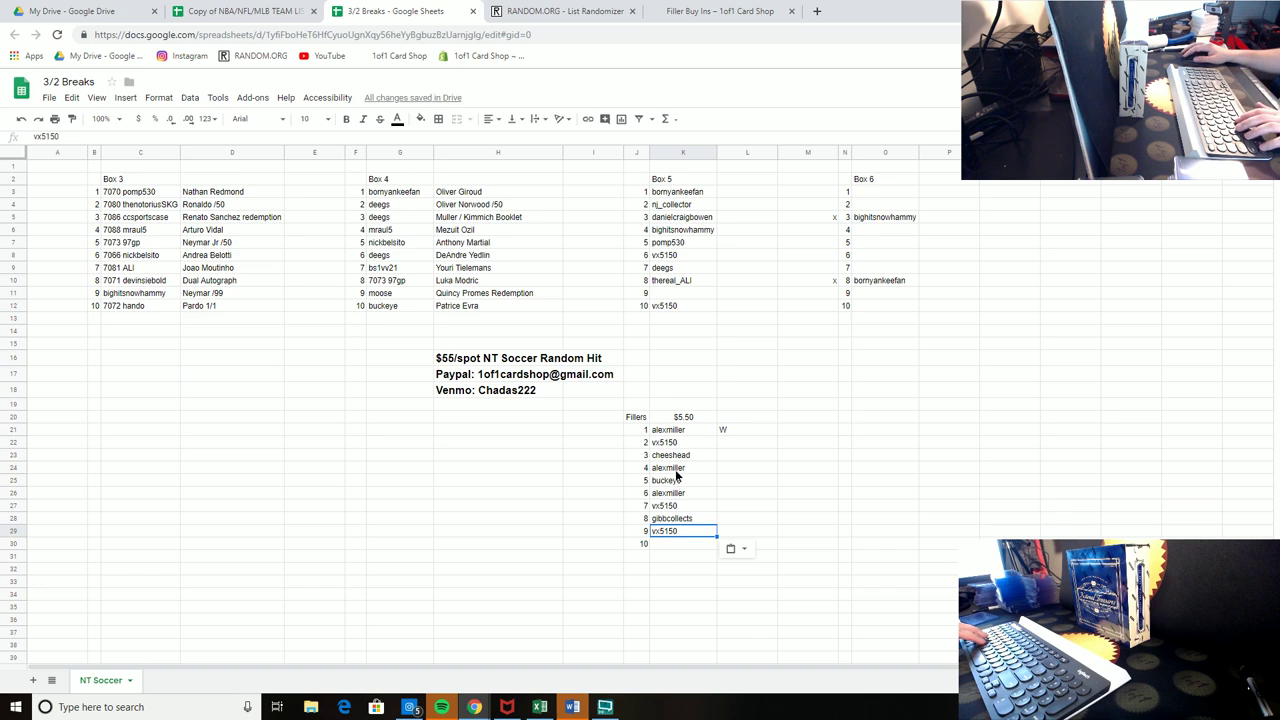
# Step: Copy filler spot 4's buyer into spot 10, then replace spot 4 with a different buyer username
pyautogui.click(676, 477)
pyautogui.hotkey('ctrl', 'c')
pyautogui.click(673, 544)
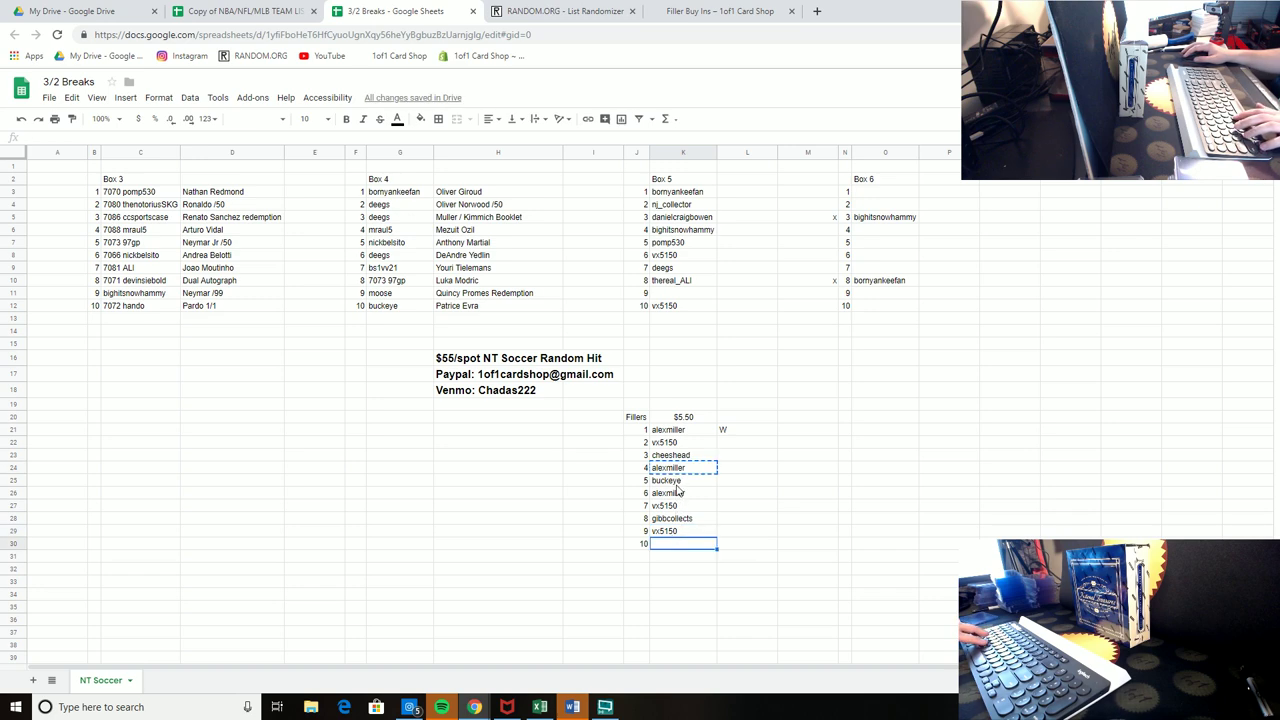
pyautogui.hotkey('ctrl', 'v')
pyautogui.click(680, 470)
pyautogui.press('Delete')
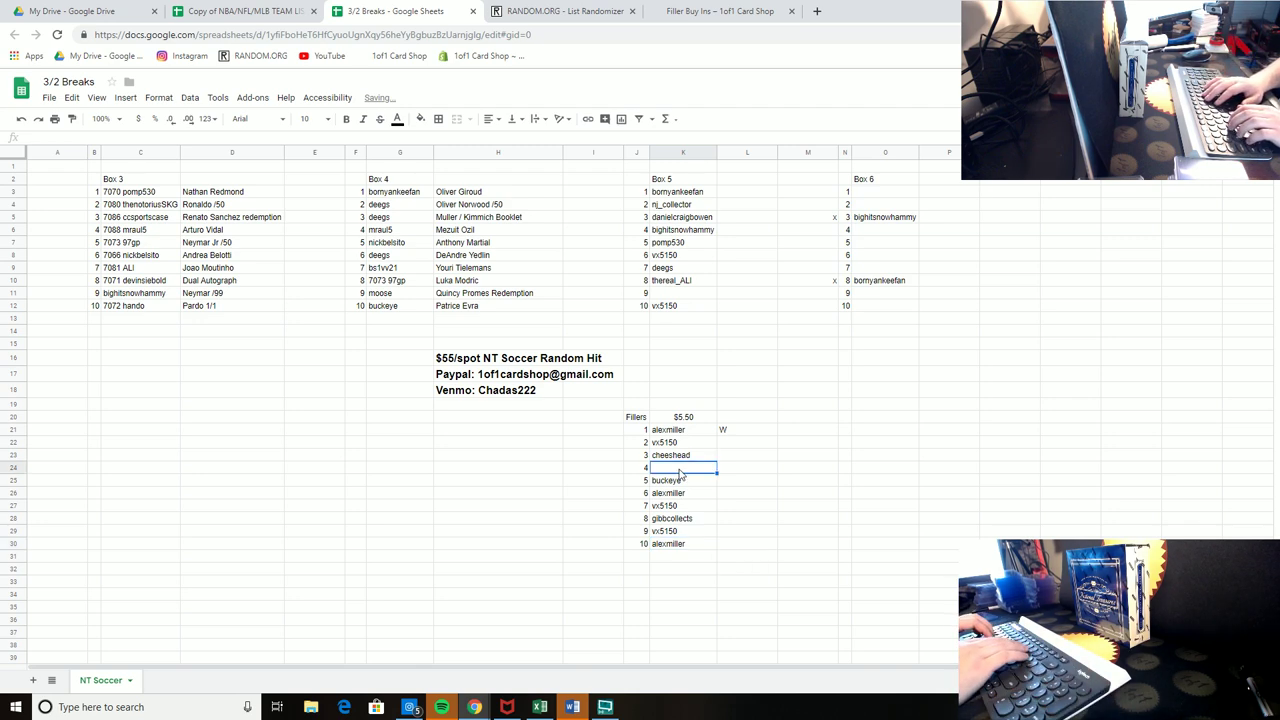
pyautogui.write('atownsportscar')
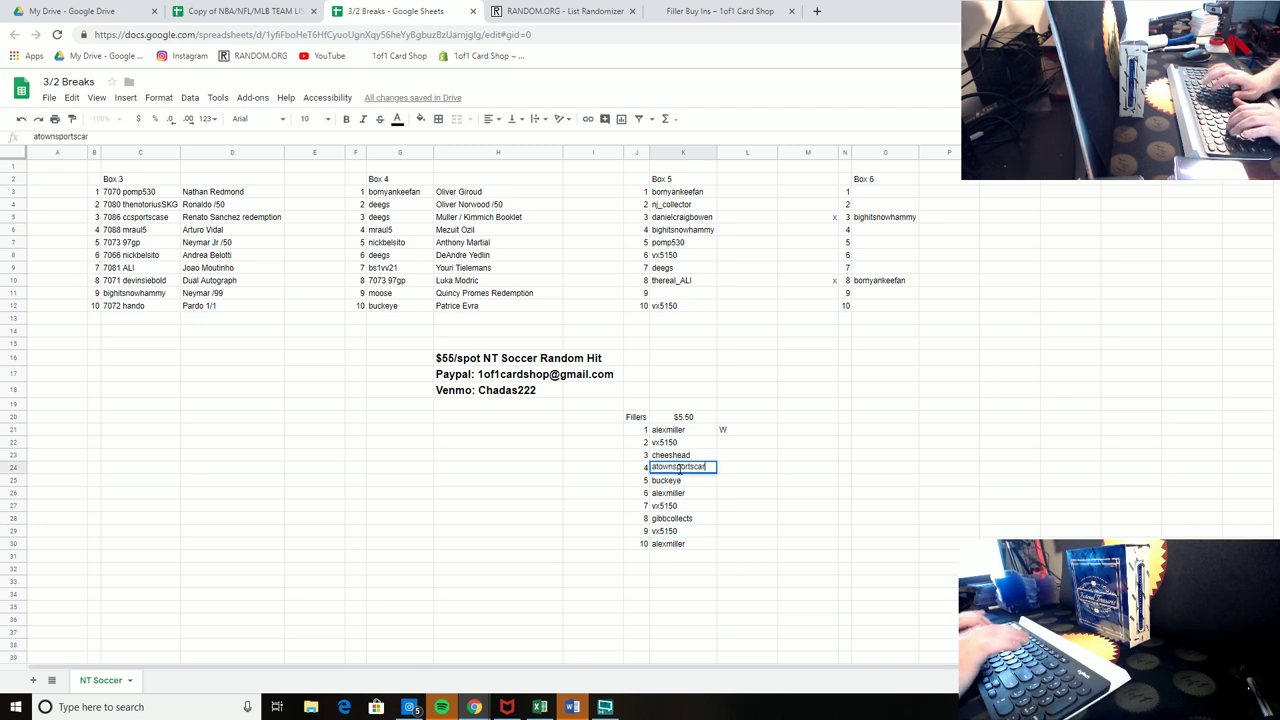
pyautogui.write('ds')
pyautogui.press('Return')
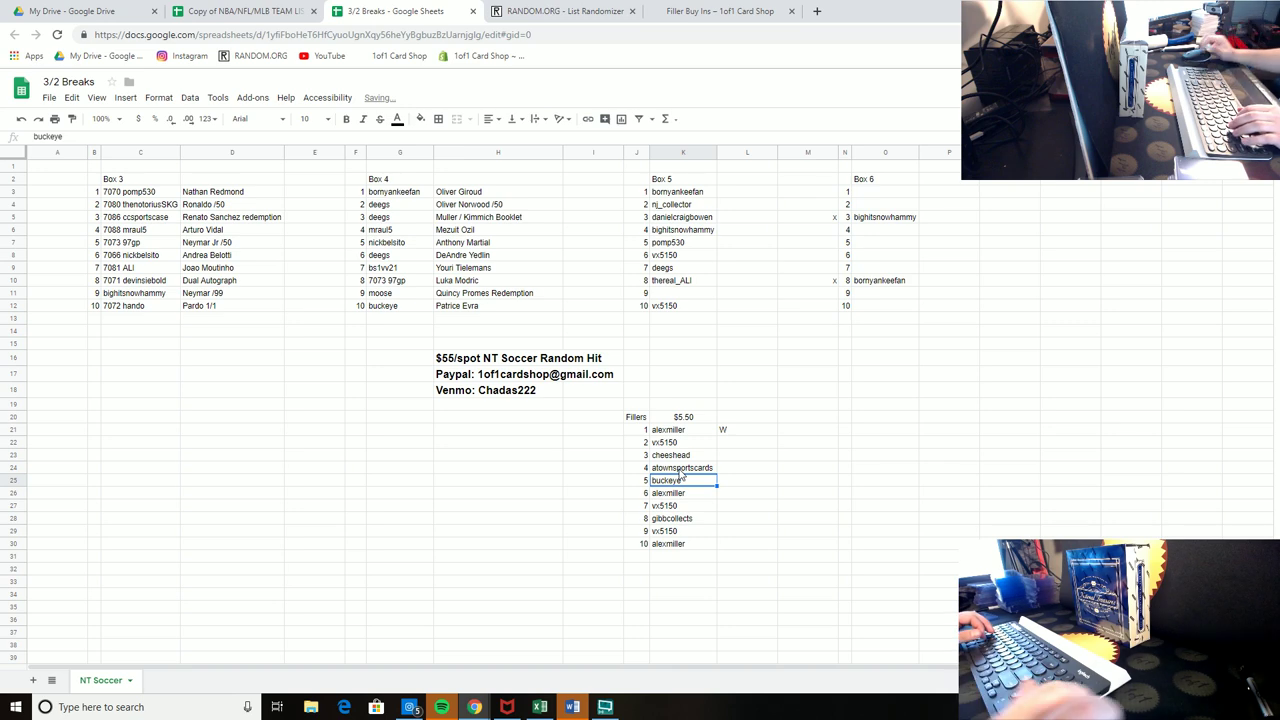
pyautogui.click(752, 445)
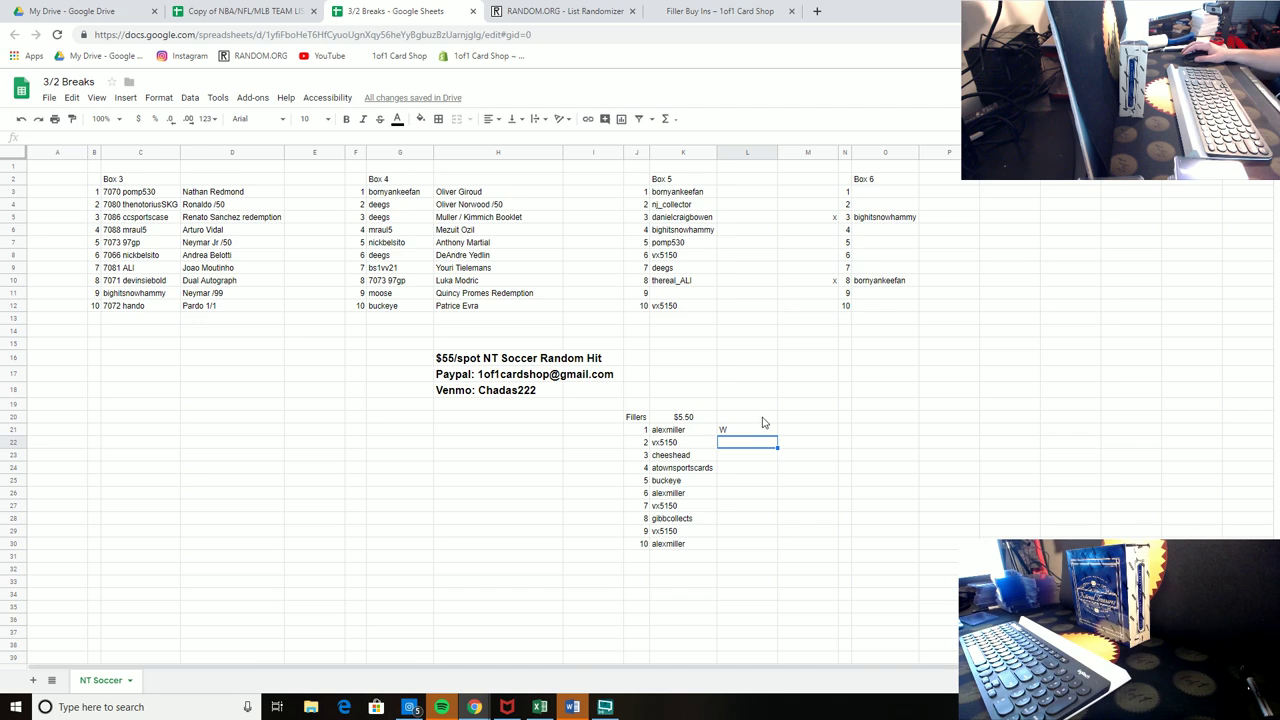
# Step: Copy the whole $5.50 Fillers block into the columns beside Box 6
pyautogui.click(643, 417)
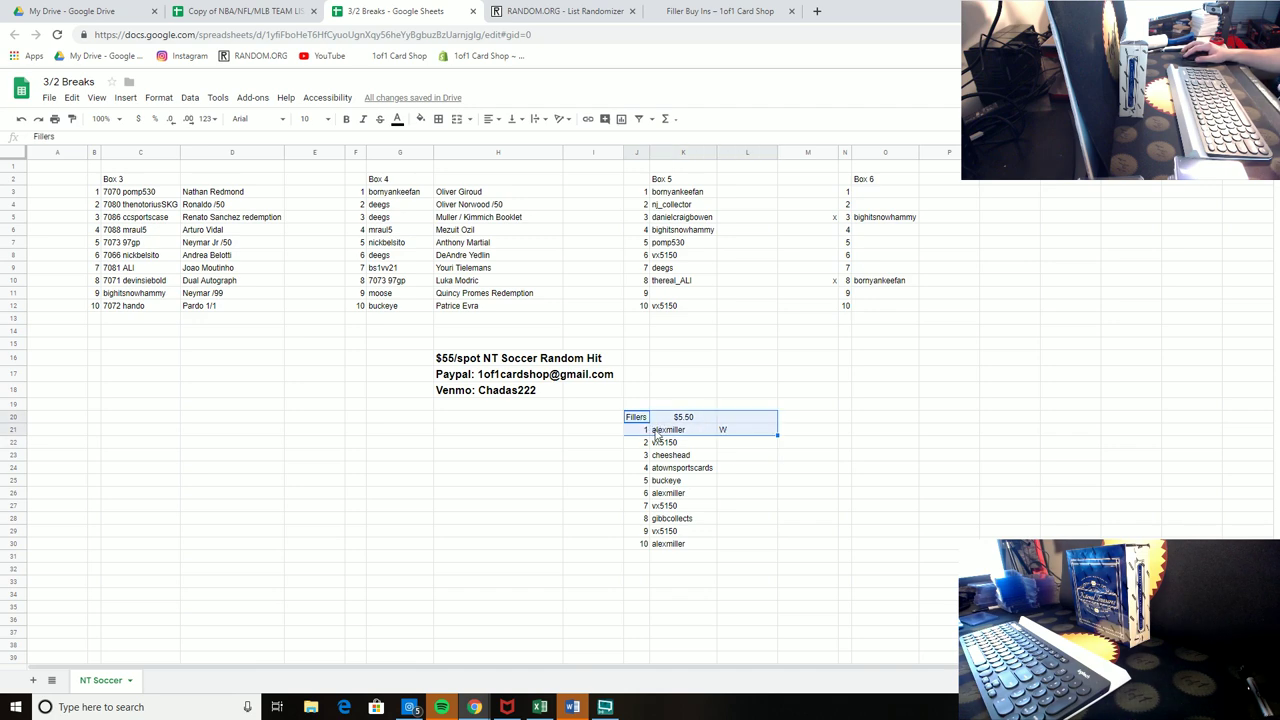
pyautogui.moveTo(593, 416); pyautogui.dragTo(762, 550)
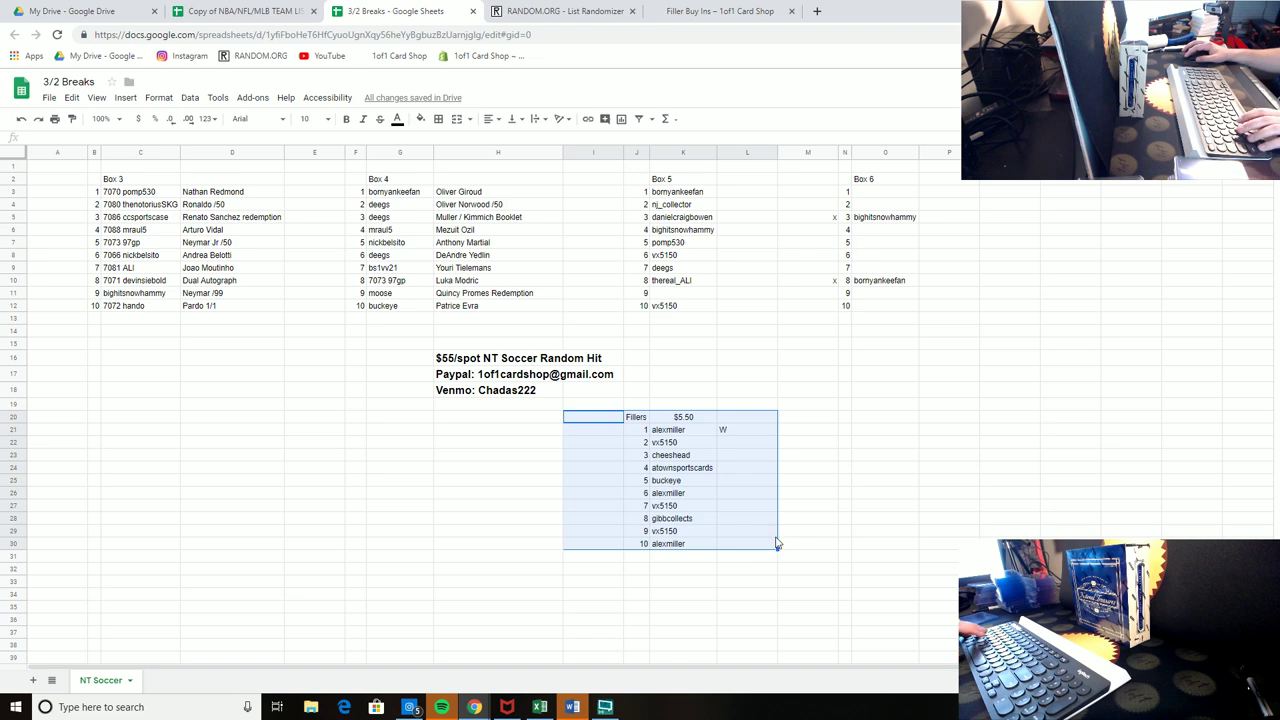
pyautogui.hotkey('ctrl', 'c')
pyautogui.click(846, 392)
pyautogui.hotkey('ctrl', 'v')
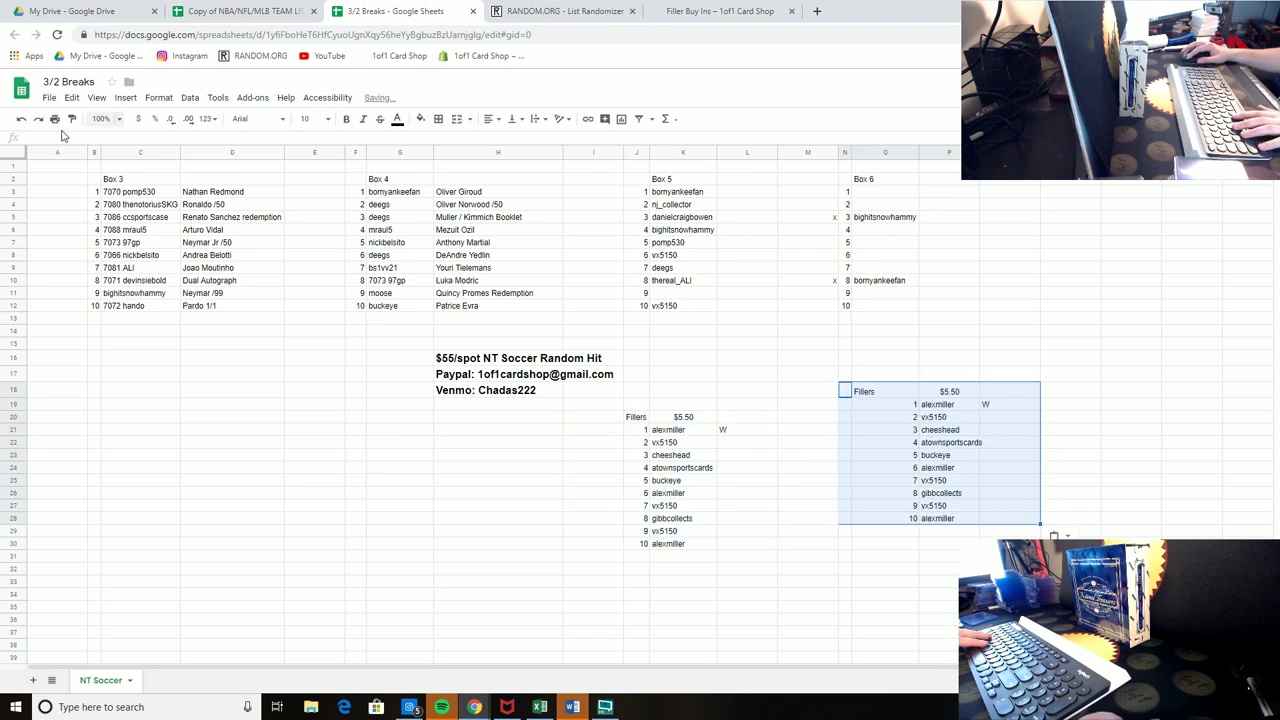
pyautogui.hotkey('ctrl', 'z')
pyautogui.keyDown('shift'); pyautogui.click(721, 543); pyautogui.keyUp('shift')
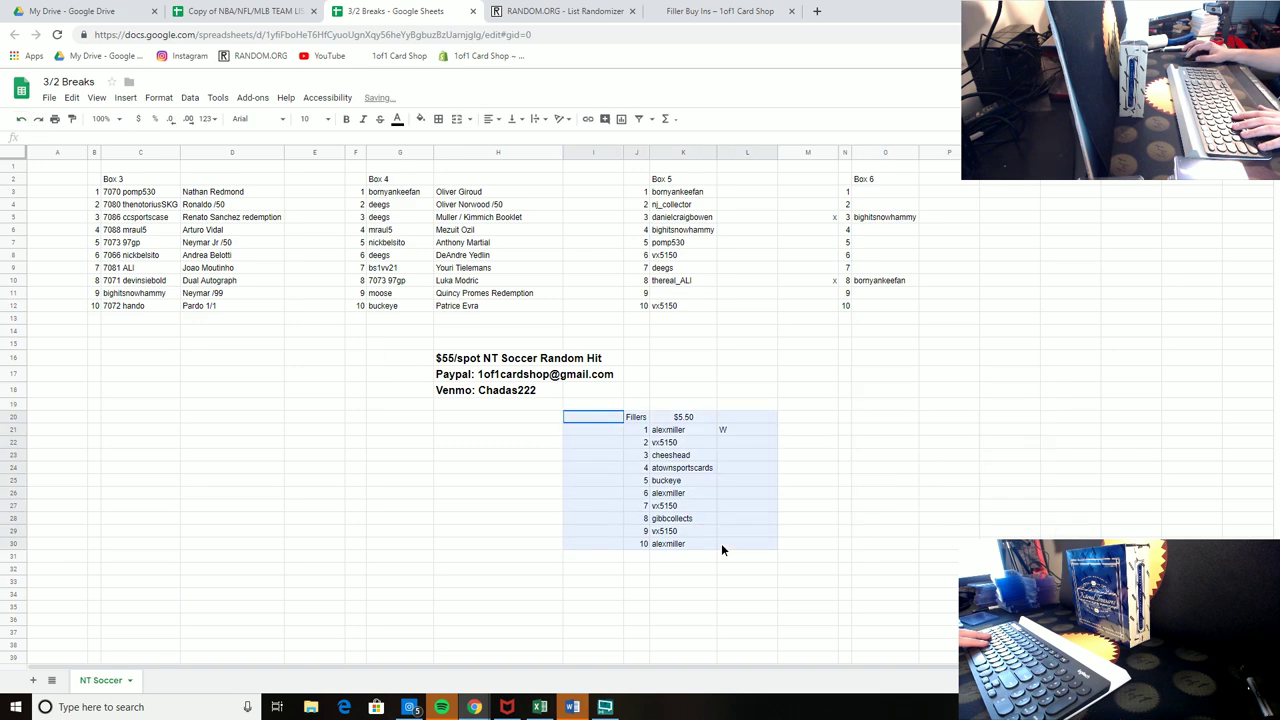
pyautogui.hotkey('ctrl', 'c')
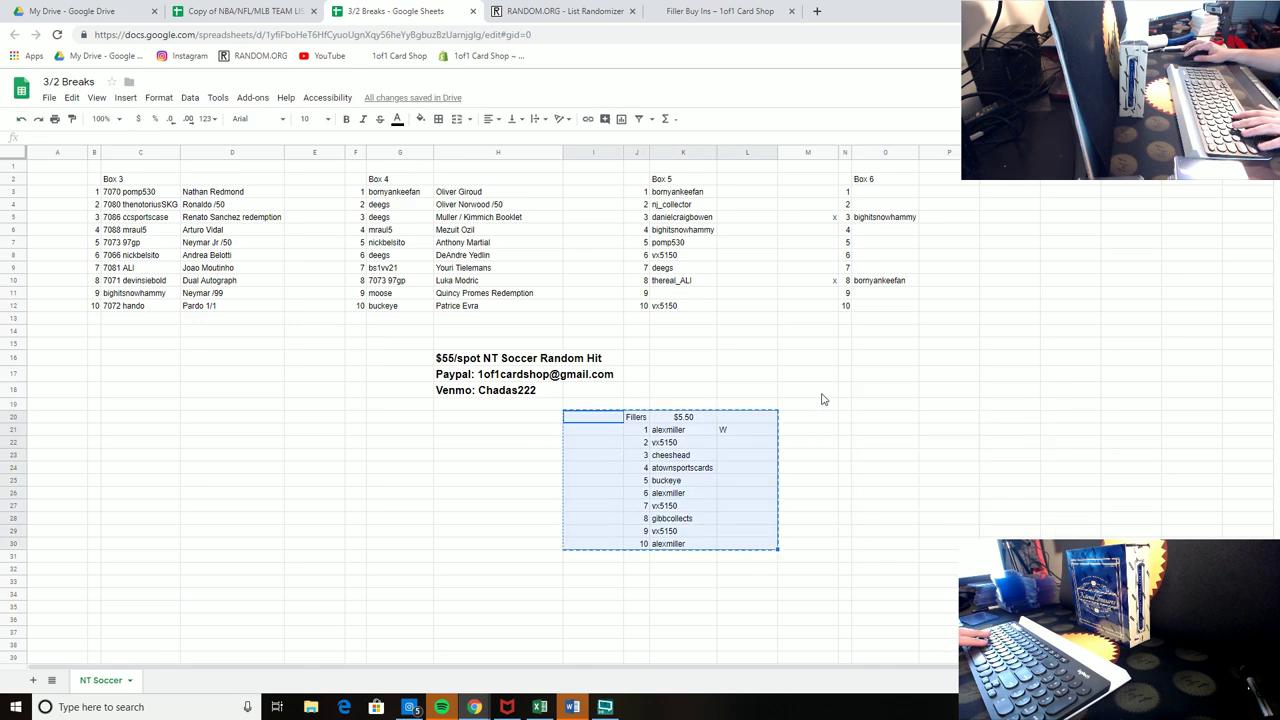
pyautogui.click(826, 392)
pyautogui.hotkey('ctrl', 'v')
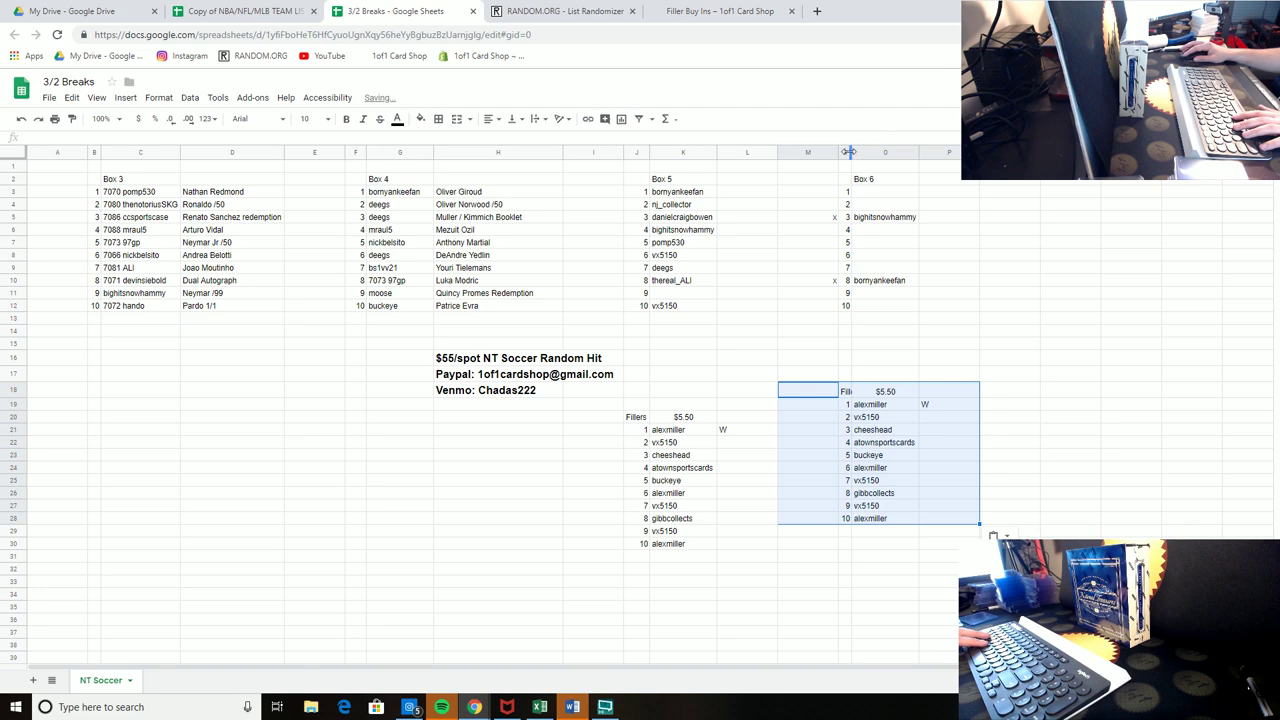
# Step: Widen the new Fillers column, clear its copied names, and set its price to 16.50
pyautogui.click(848, 151)
pyautogui.doubleClick(852, 151)
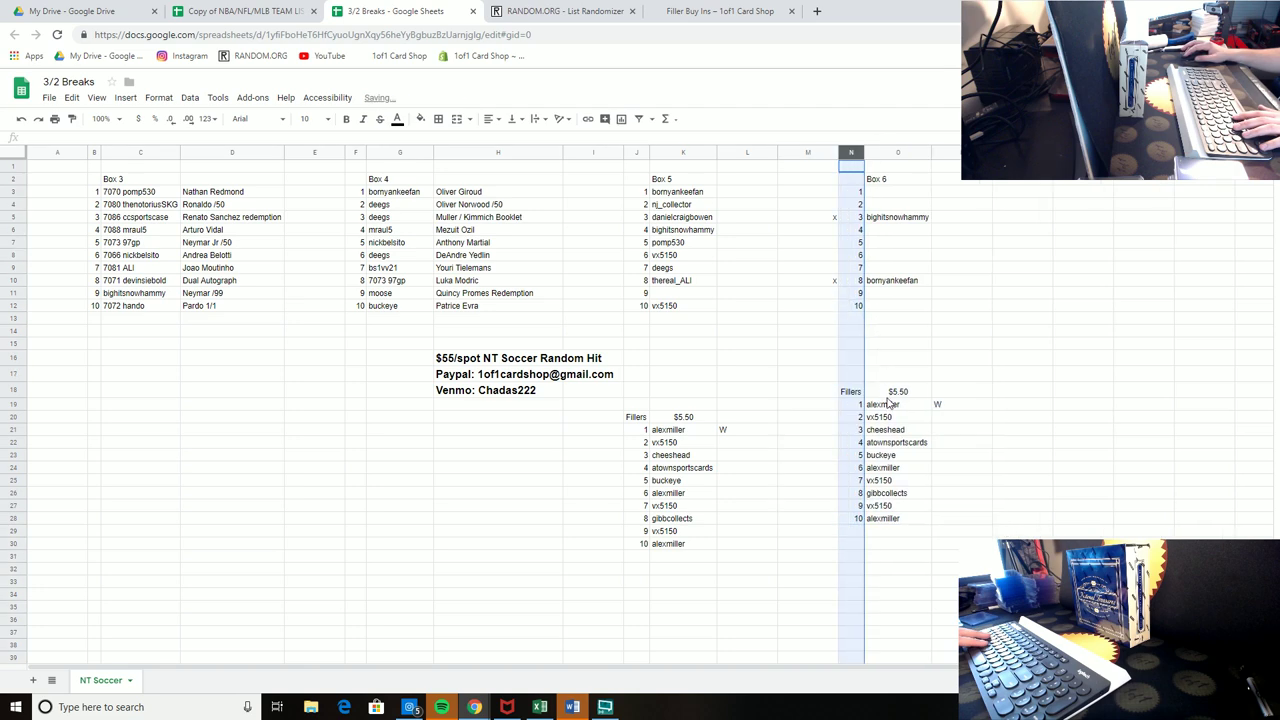
pyautogui.moveTo(889, 403); pyautogui.dragTo(900, 532)
pyautogui.press('Delete')
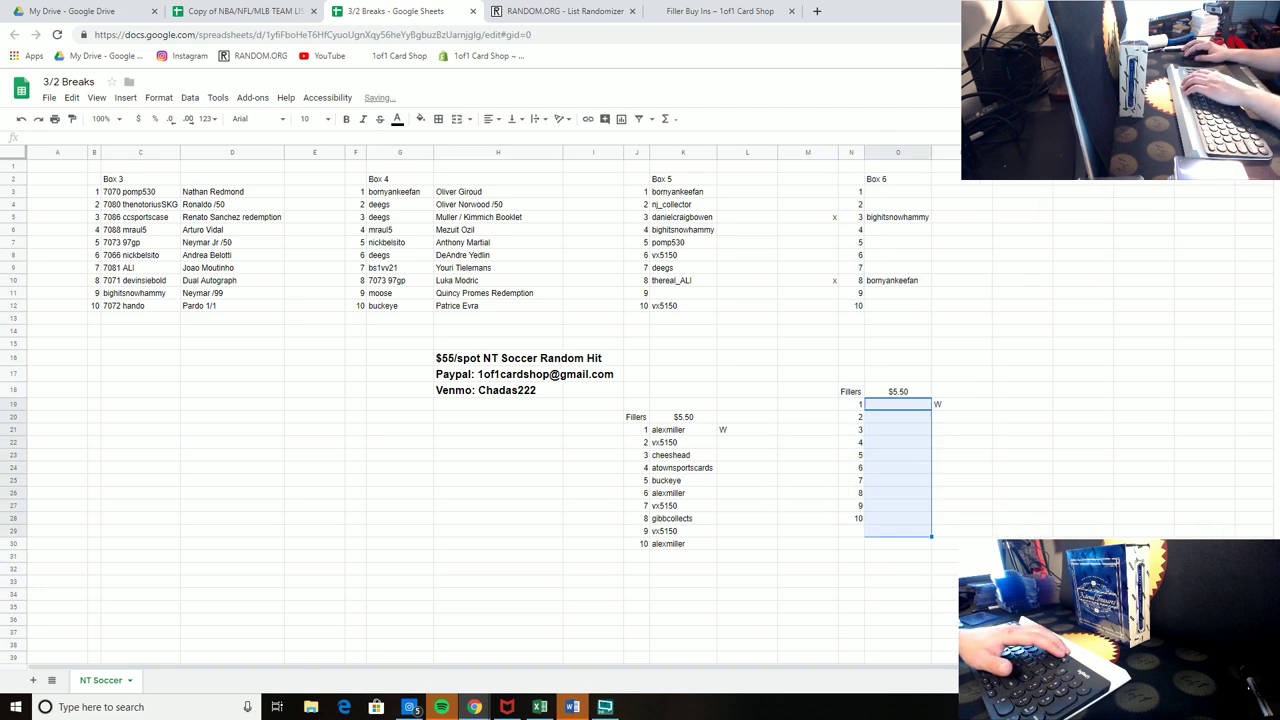
pyautogui.click(900, 392)
pyautogui.write('16.50')
pyautogui.press('Return')
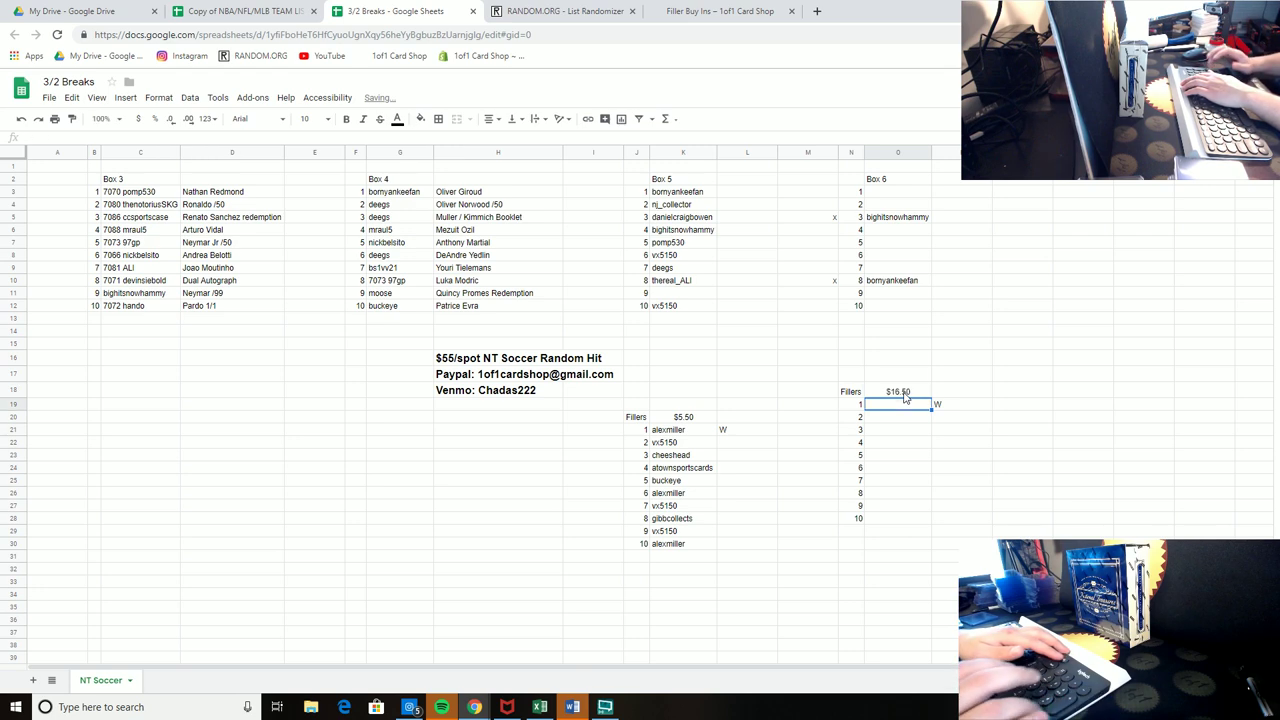
# Step: Mark x beside $5.50 filler spots 9 and 7
pyautogui.click(620, 530)
pyautogui.write('x')
pyautogui.click(620, 506)
# Step: Mark x beside $5.50 fillers 7 and 2, and enter a buyer username in Box 6 filler spot 4
pyautogui.write('x')
pyautogui.click(808, 456)
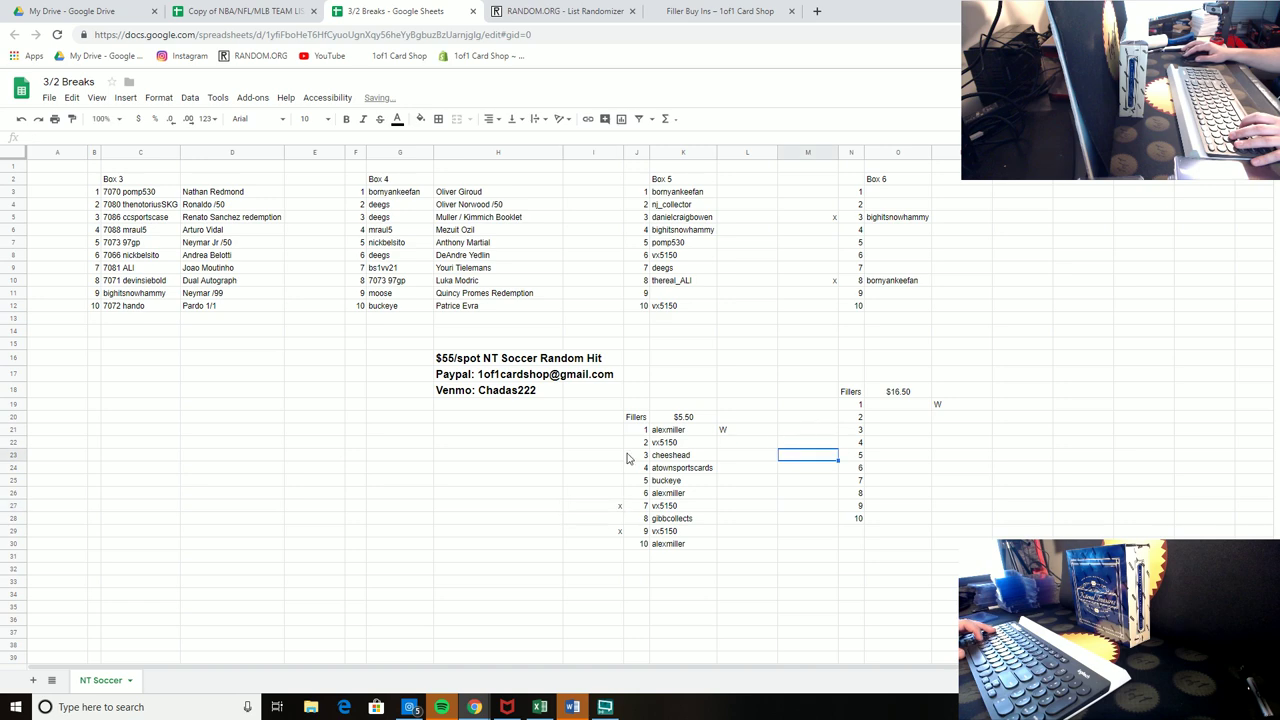
pyautogui.click(620, 442)
pyautogui.write('x')
pyautogui.click(808, 430)
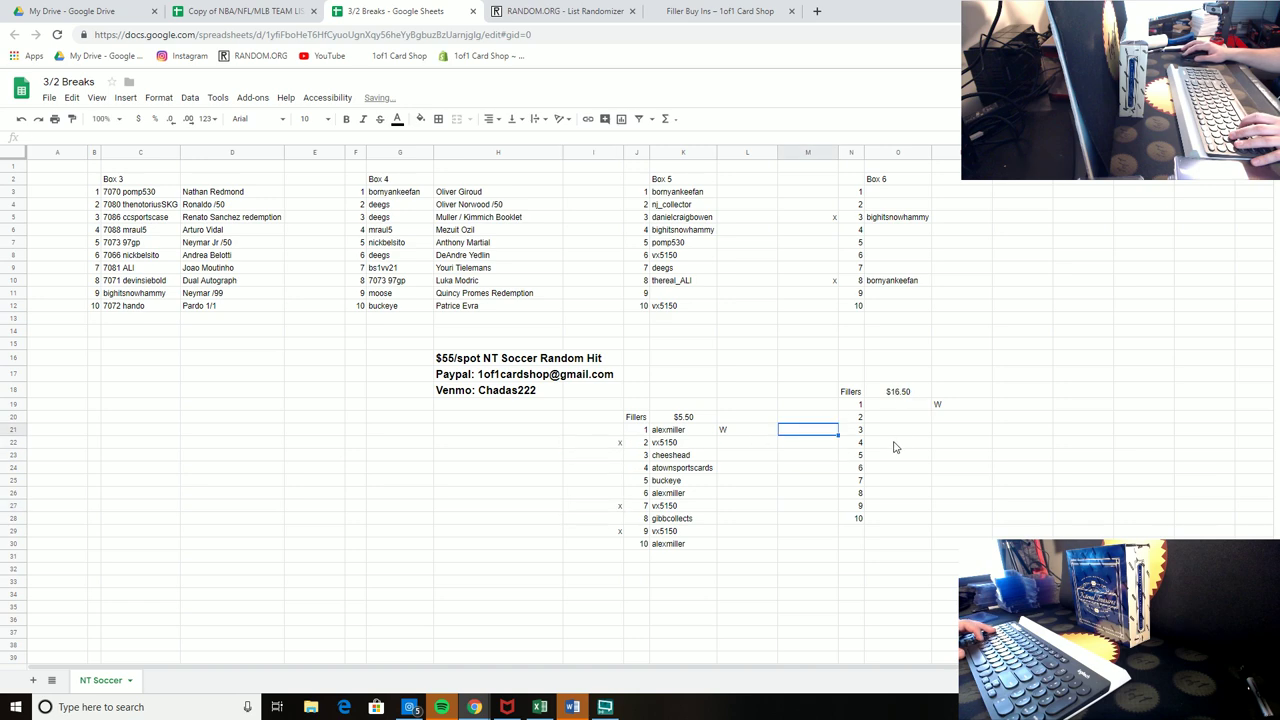
pyautogui.click(895, 445)
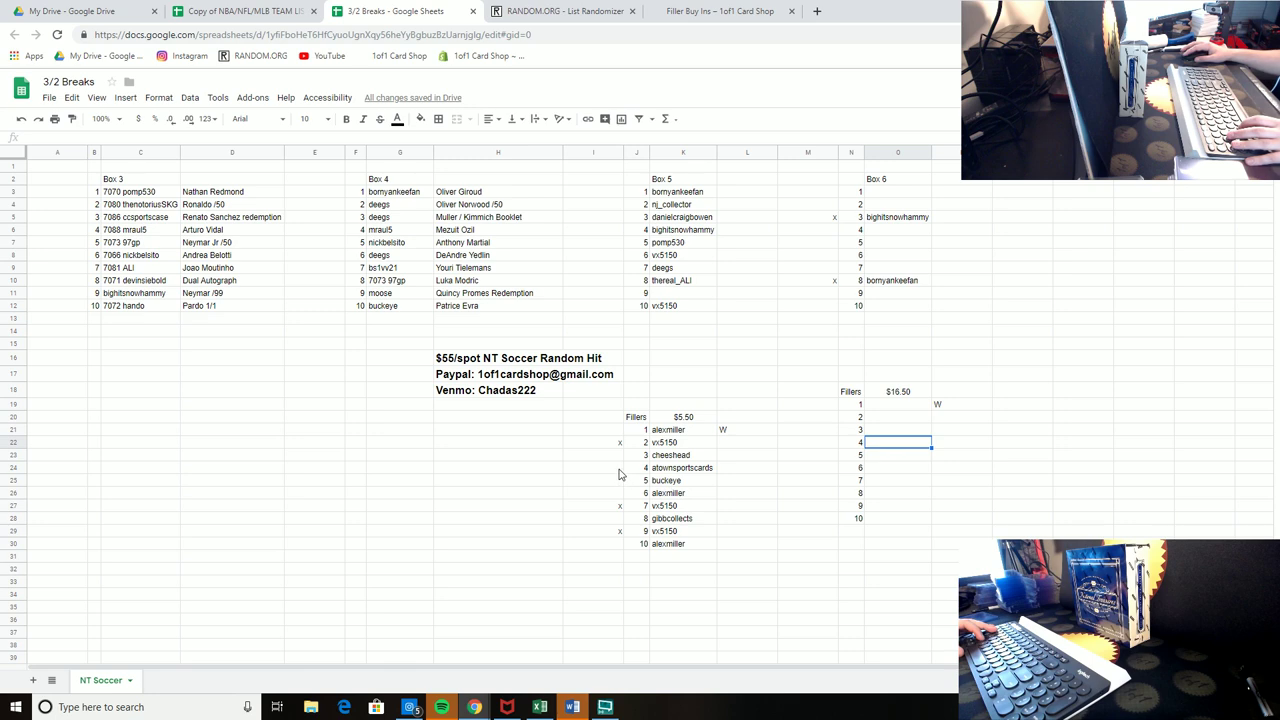
pyautogui.write('2guns')
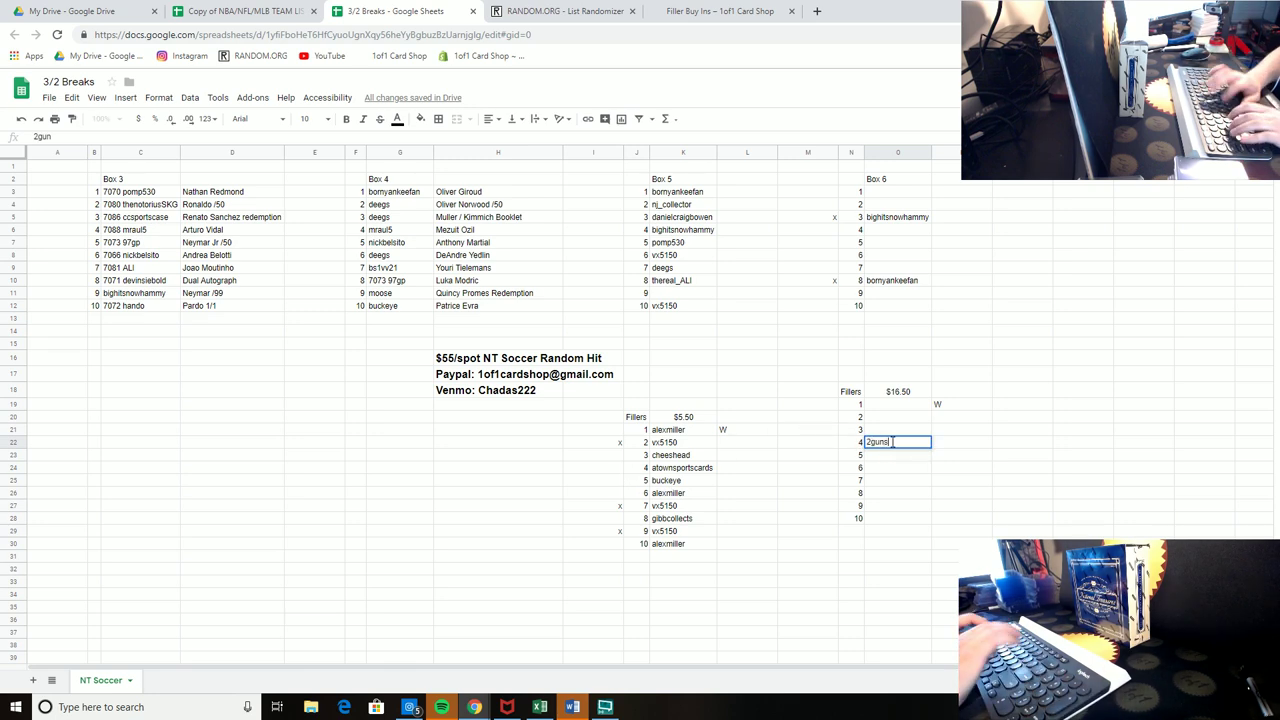
pyautogui.press('Return')
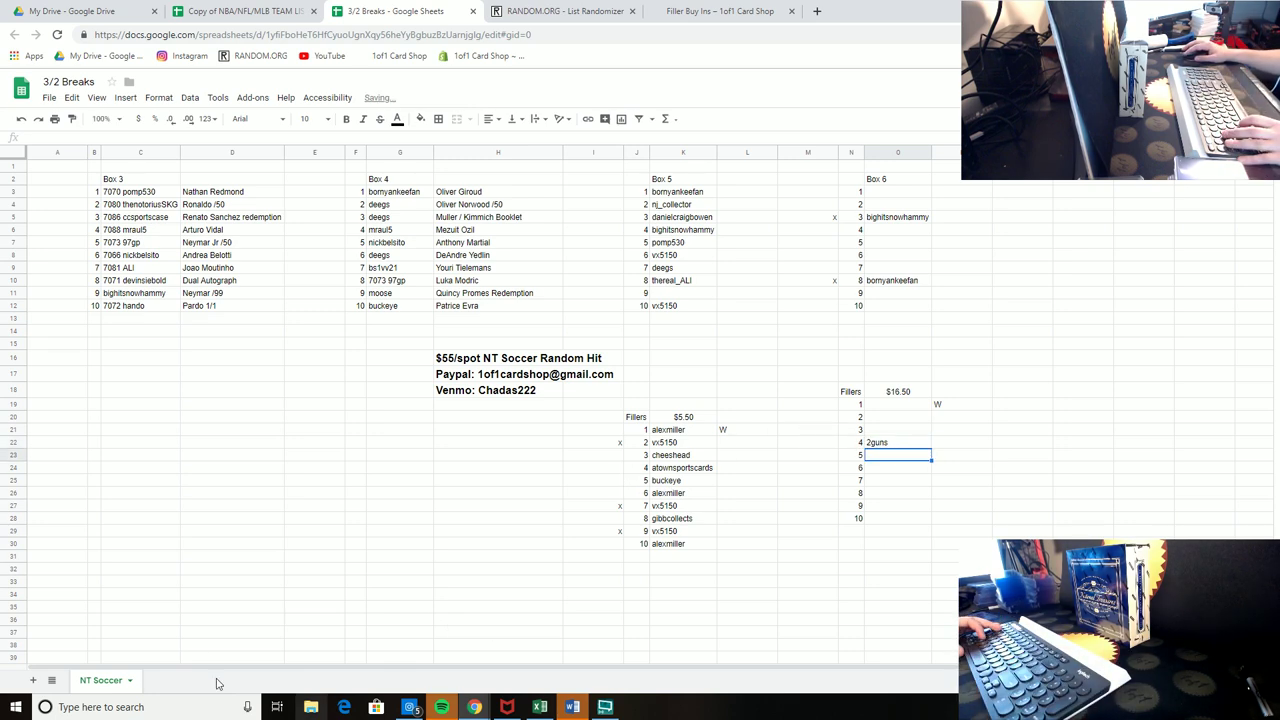
# Step: Mark x beside $5.50 filler spots 5 and 3
pyautogui.click(618, 482)
pyautogui.write('x')
pyautogui.click(686, 533)
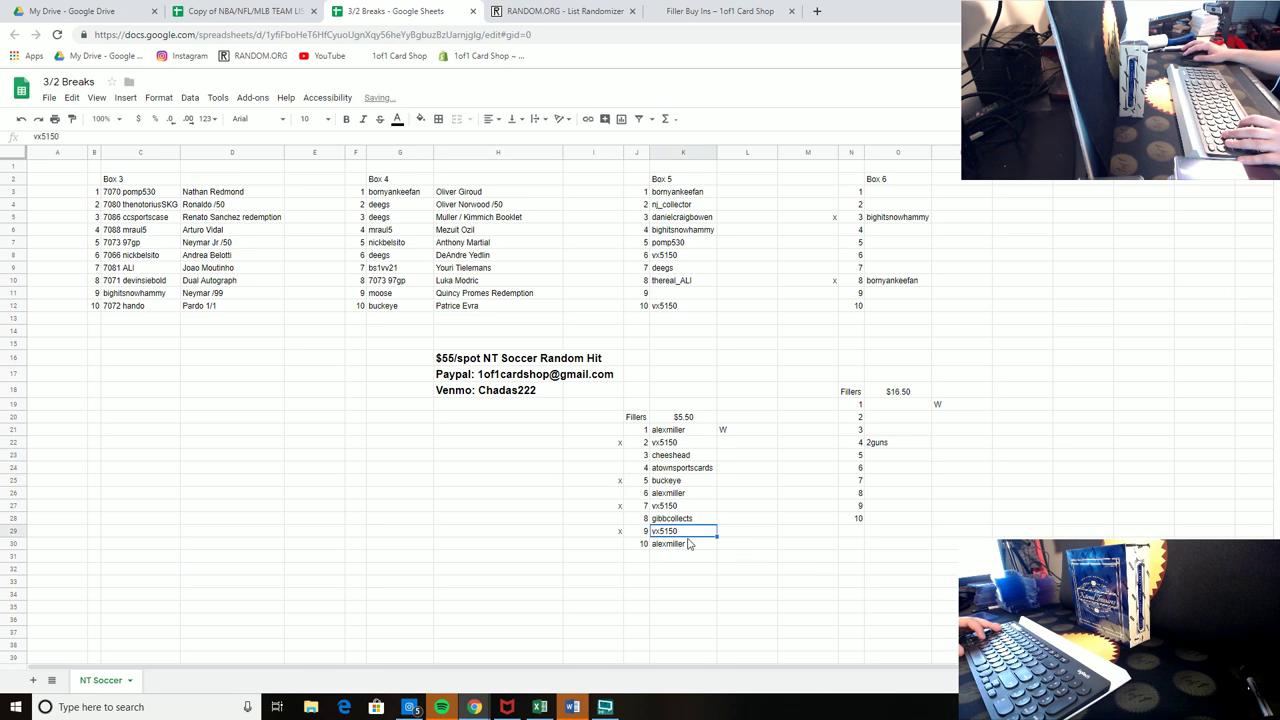
pyautogui.click(686, 585)
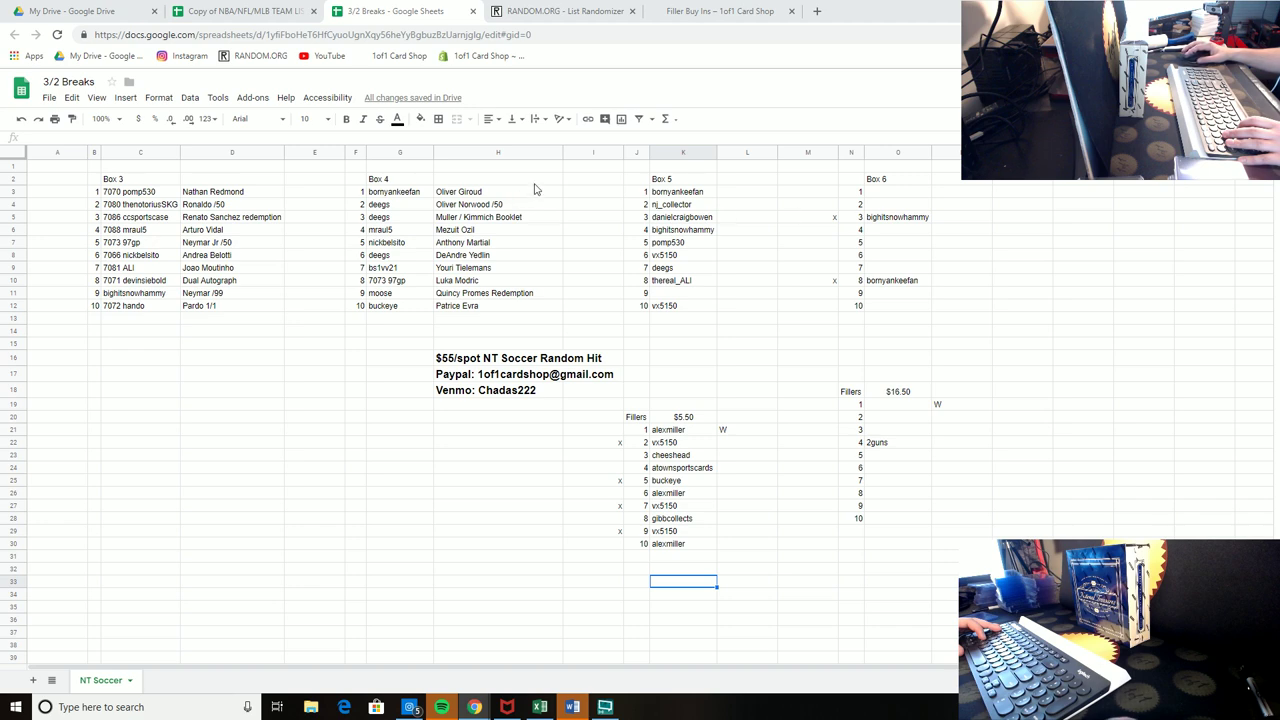
pyautogui.click(620, 455)
pyautogui.write('x')
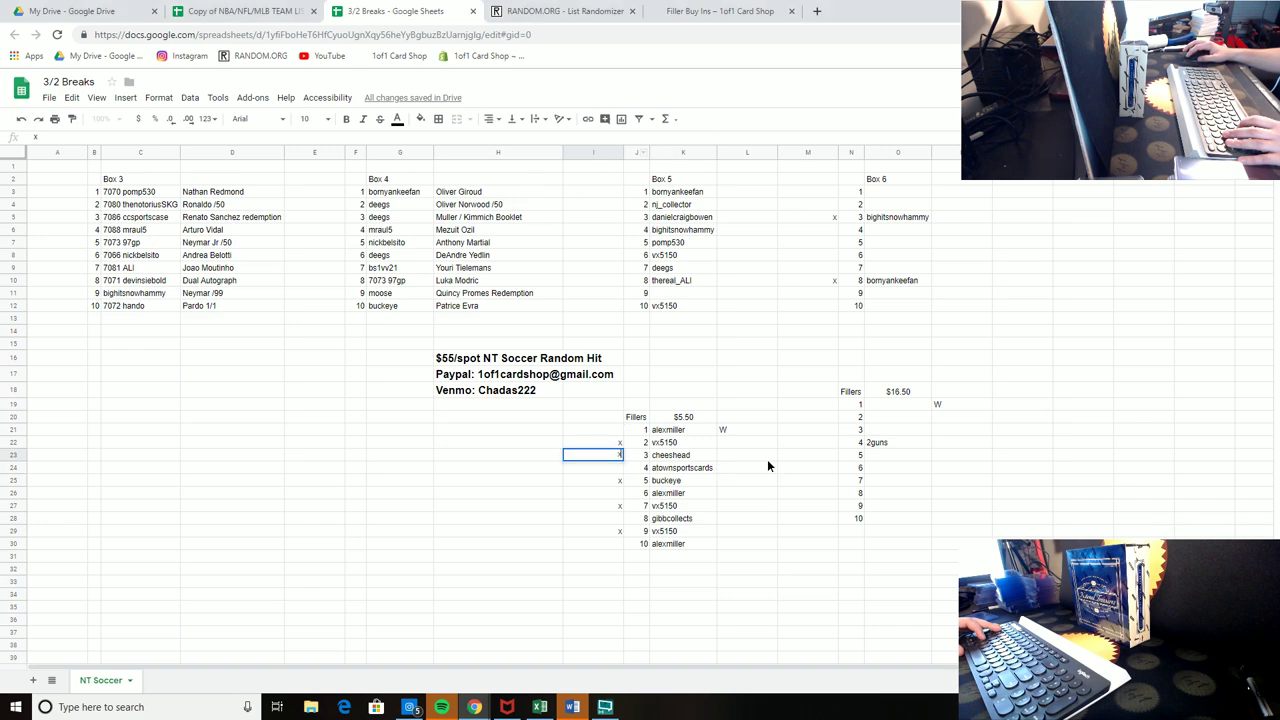
pyautogui.click(767, 459)
# Step: Enter a buyer username in Box 6 filler spot 7 and copy Box 5 spot 6's buyer name
pyautogui.click(896, 479)
pyautogui.write('fre')
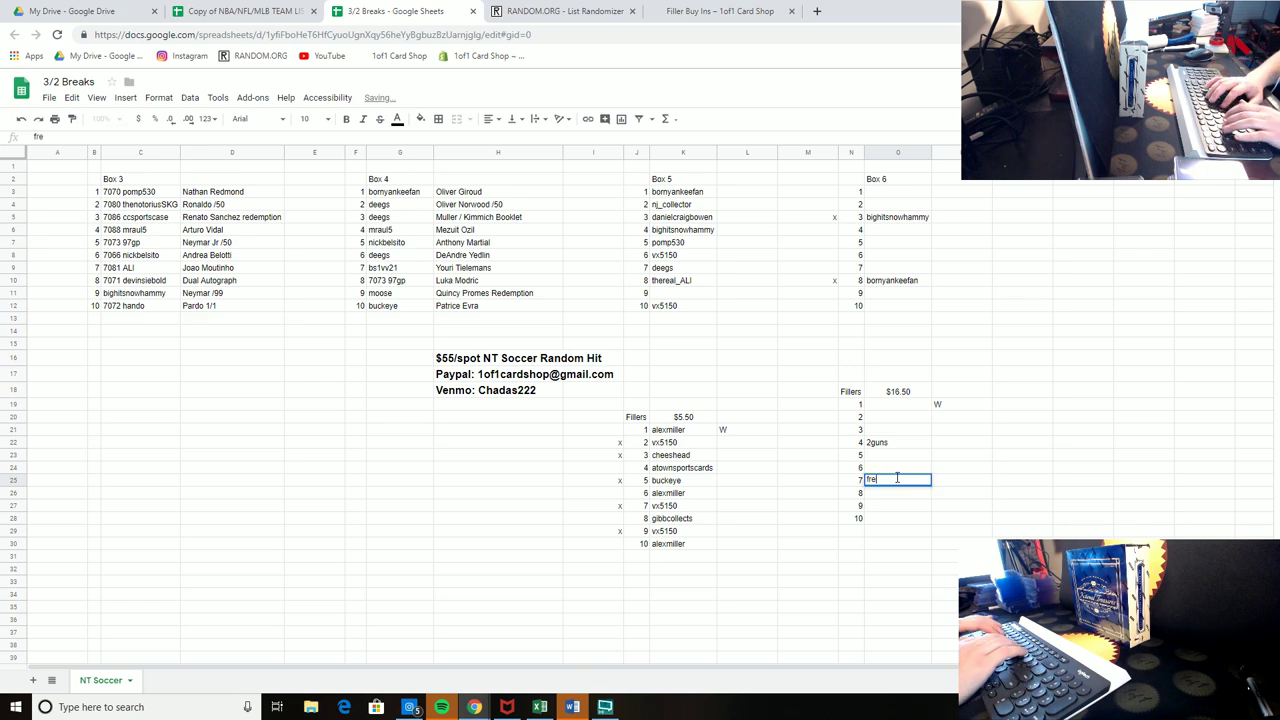
pyautogui.write('shcards216')
pyautogui.press('Return')
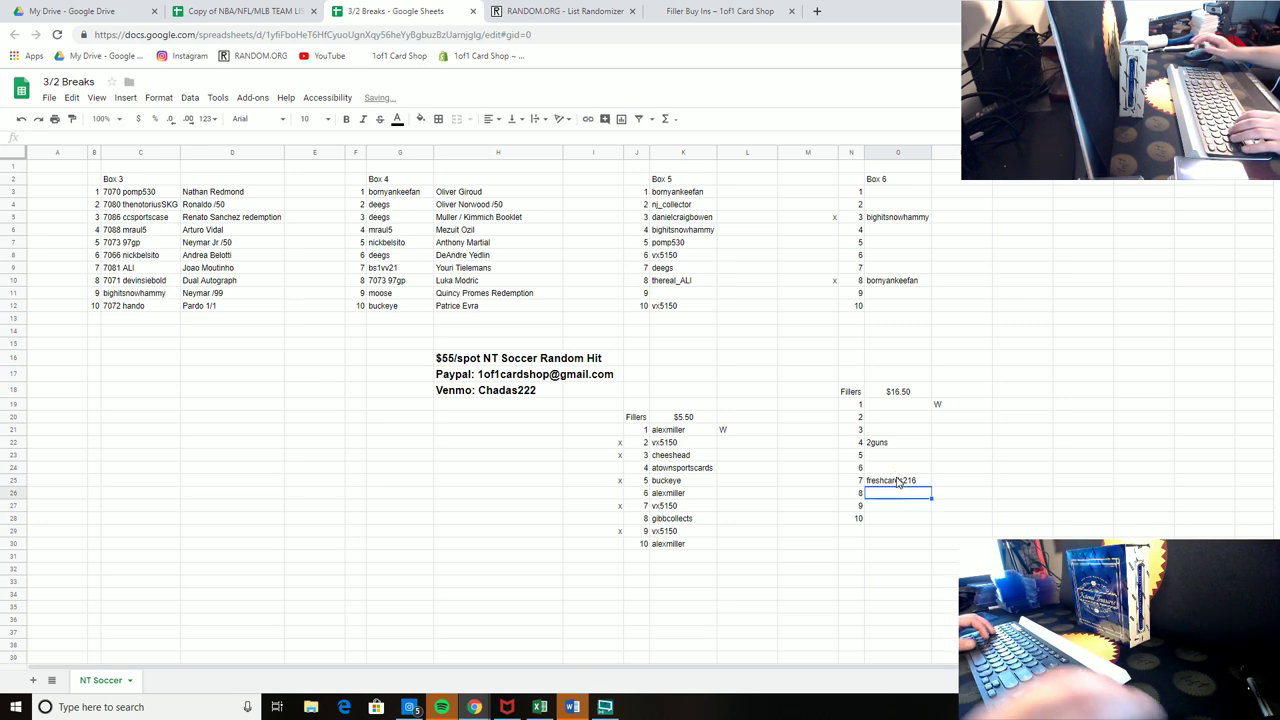
pyautogui.click(676, 257)
pyautogui.hotkey('ctrl', 'c')
# Step: Paste the copied Box 5 spot 6 buyer into Box 6 spots 5 and 10
pyautogui.click(898, 242)
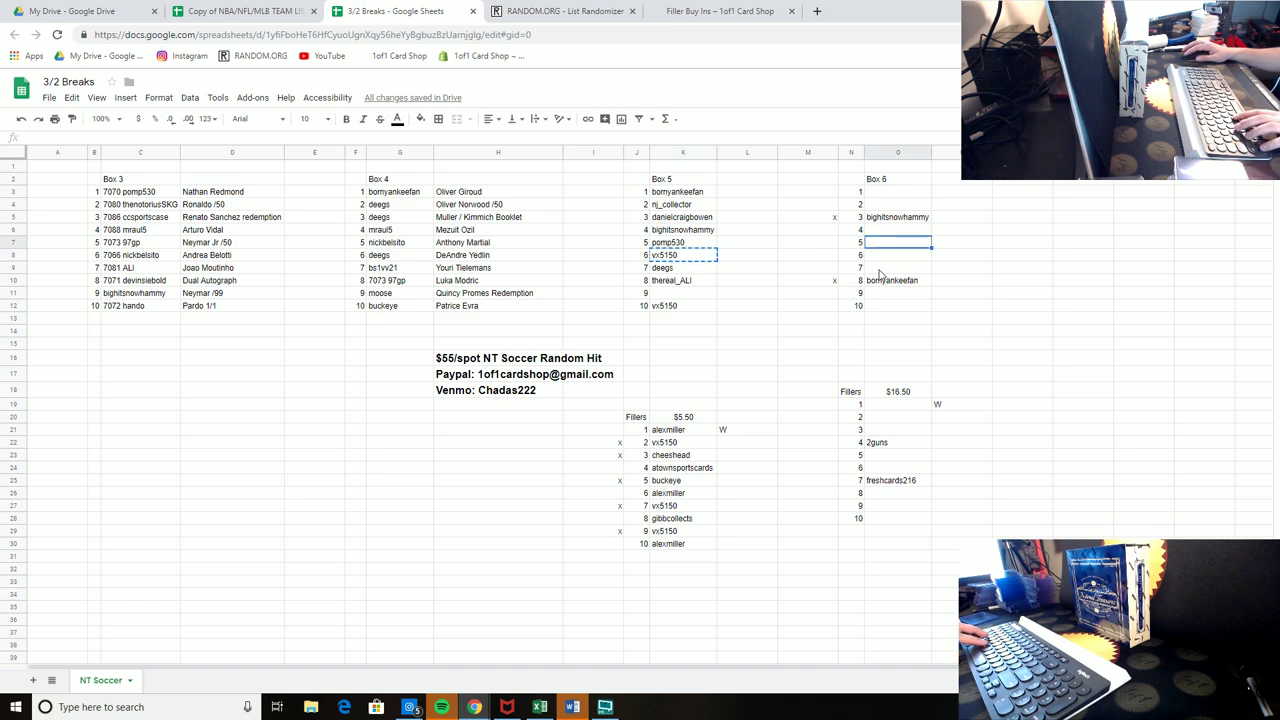
pyautogui.hotkey('ctrl', 'v')
pyautogui.click(898, 305)
pyautogui.hotkey('ctrl', 'v')
pyautogui.click(1078, 282)
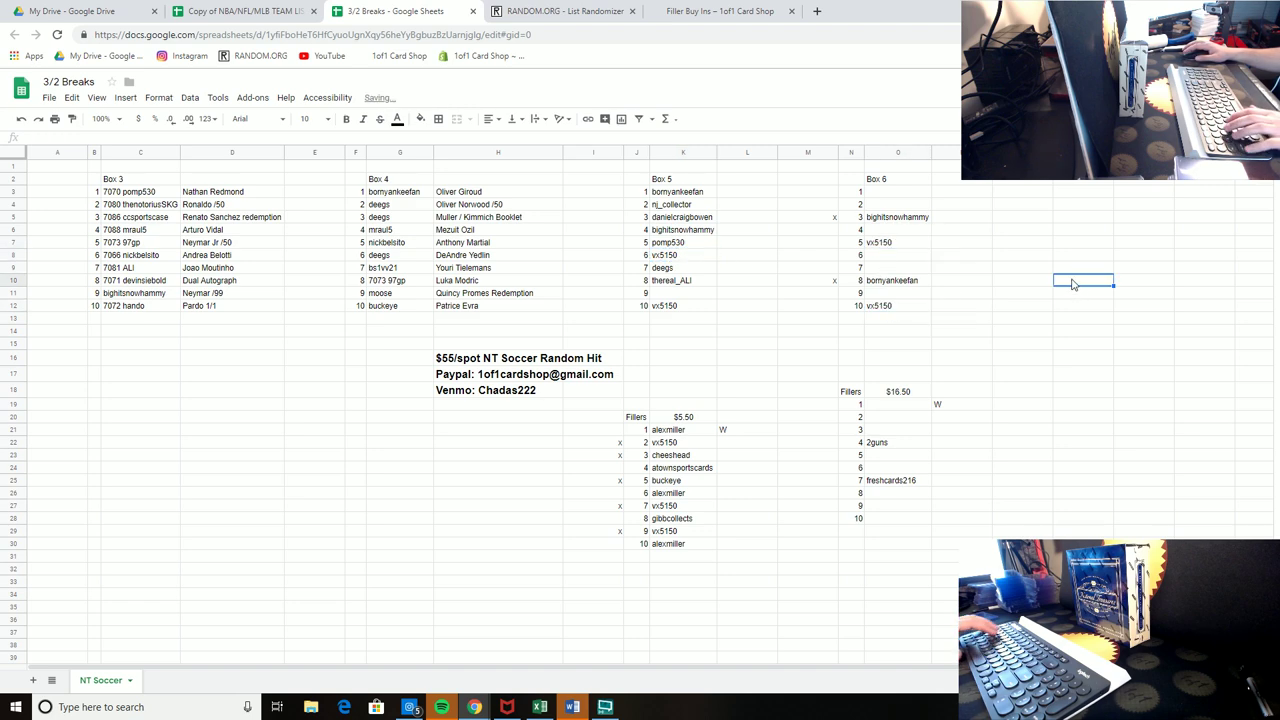
# Step: Put a W beside Box 6 filler spots 2 and 3
pyautogui.click(955, 419)
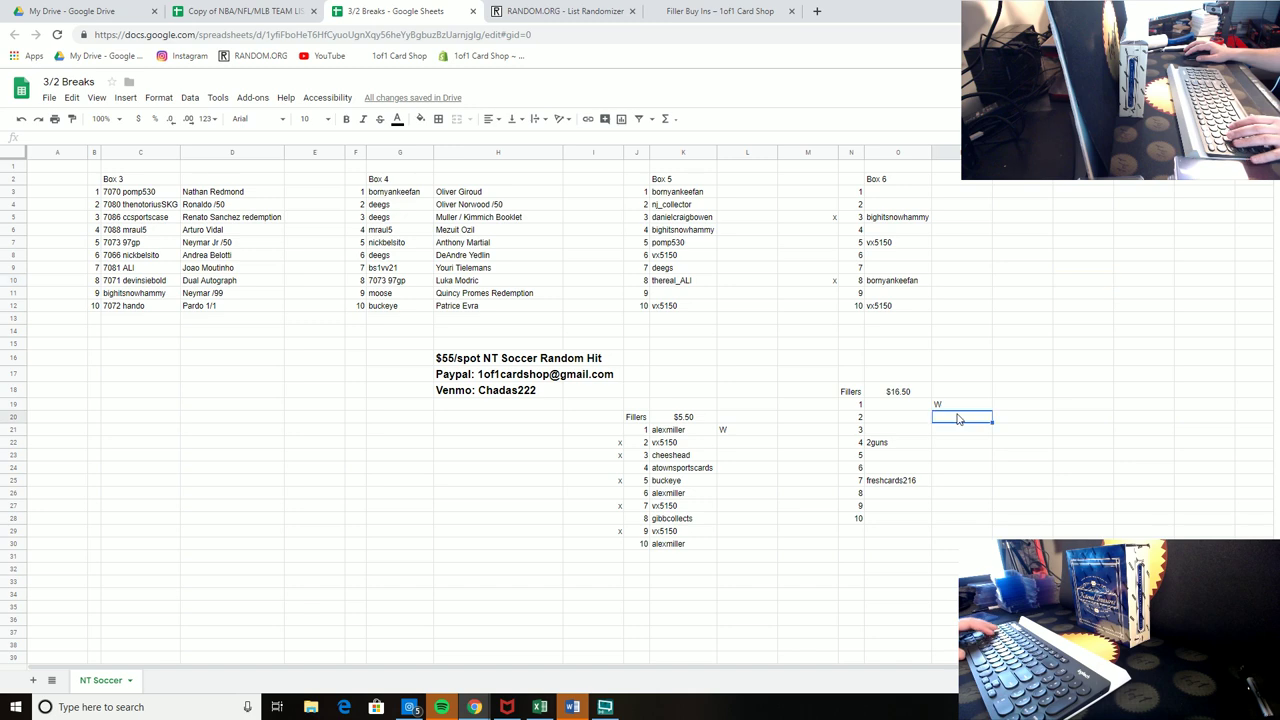
pyautogui.press('capslock')
pyautogui.write('W')
pyautogui.press('capslock')
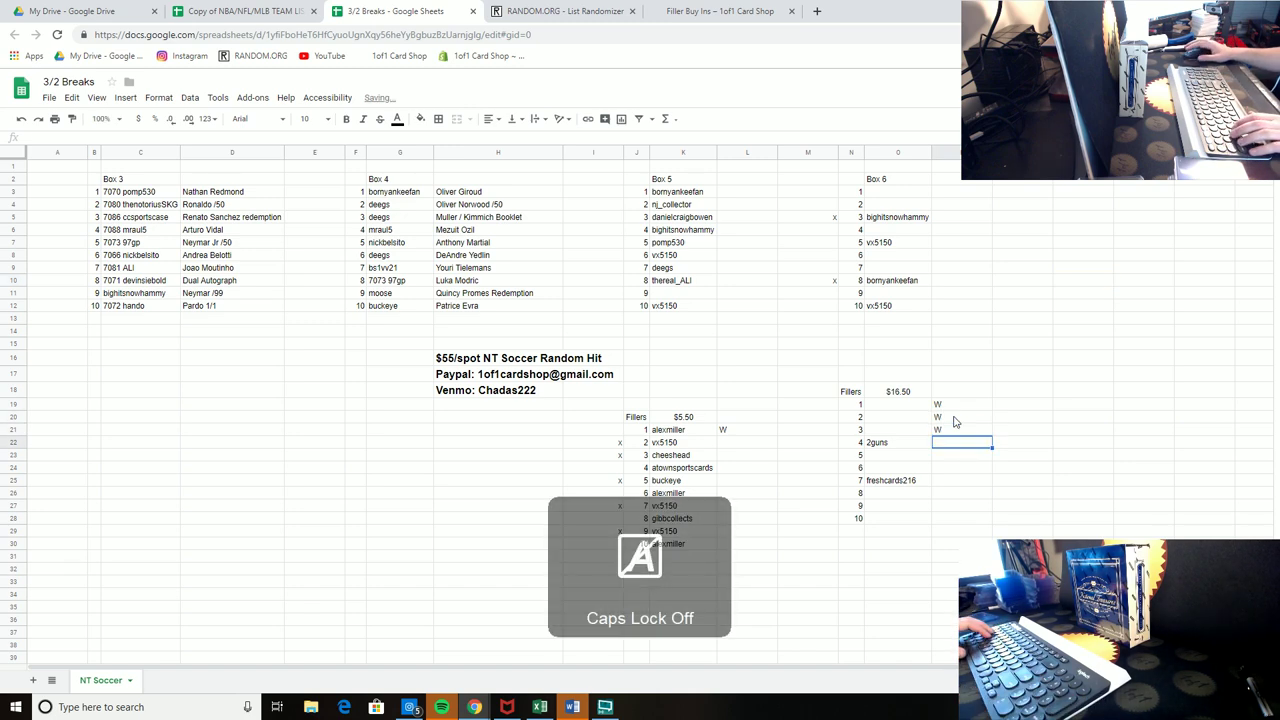
pyautogui.press('Return')
pyautogui.write('W')
pyautogui.press('Return')
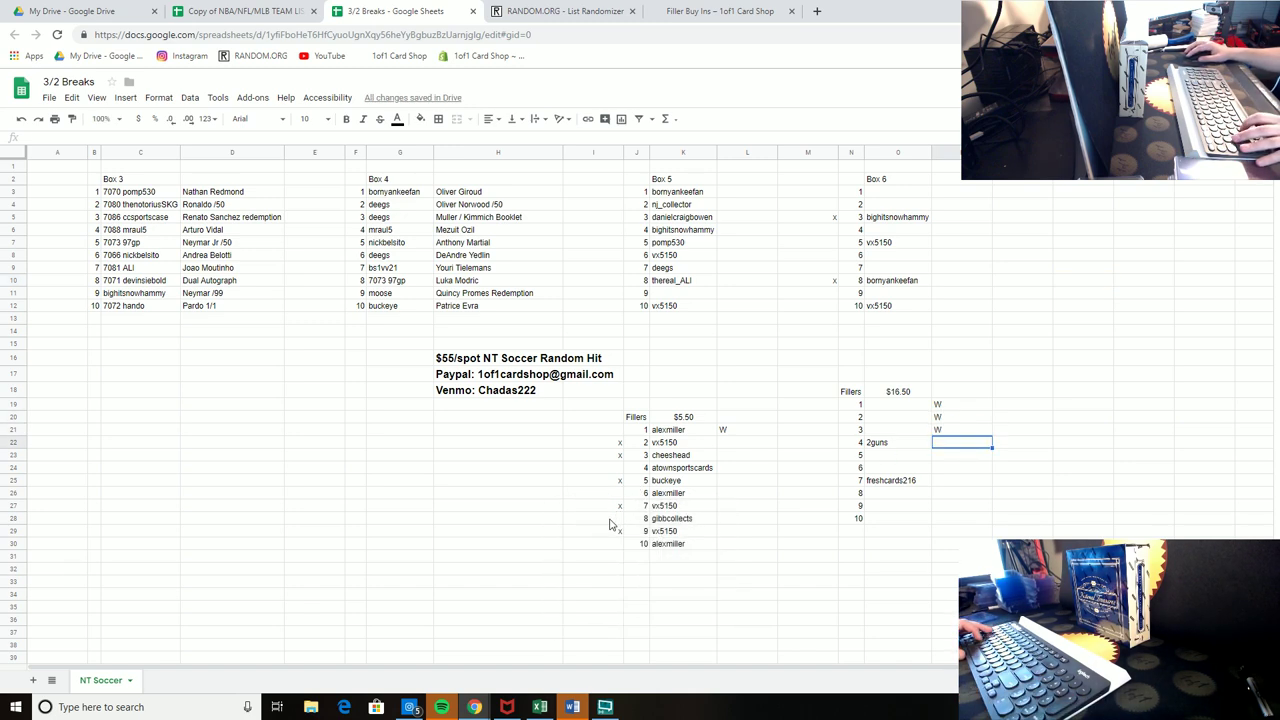
# Step: Mark x beside $5.50 filler spots 8 and 4
pyautogui.click(610, 518)
pyautogui.click(740, 518)
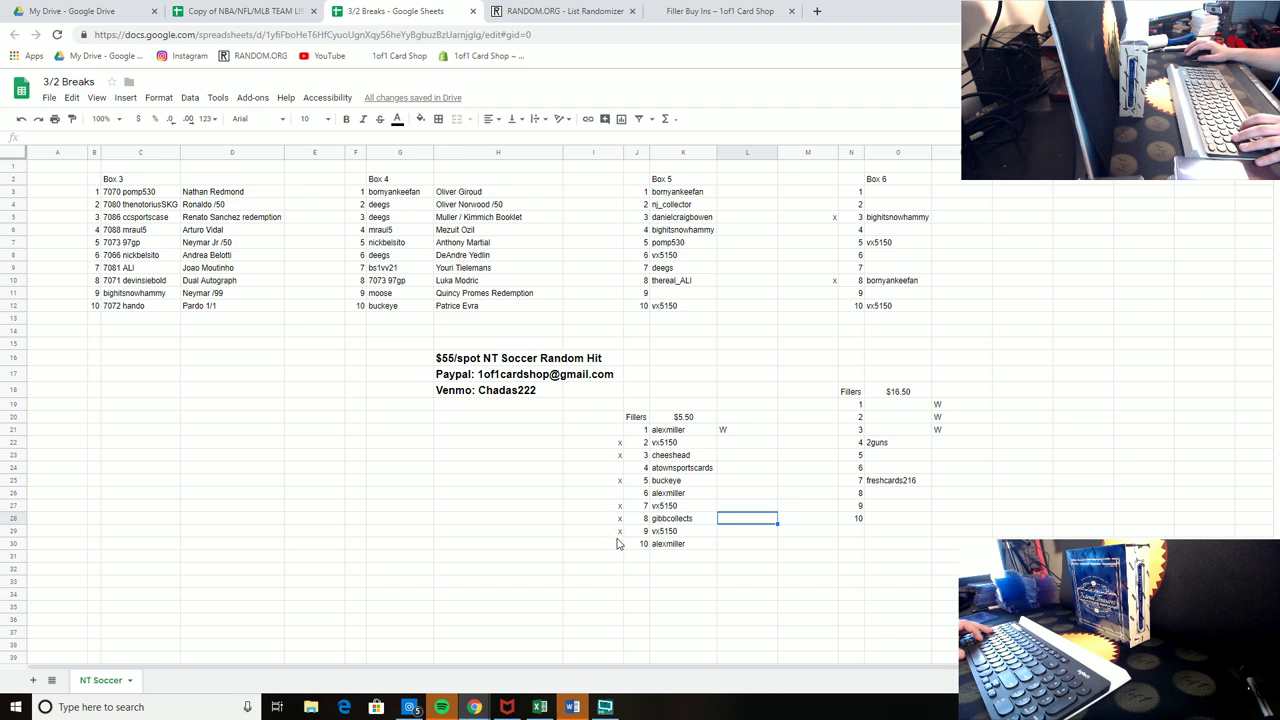
pyautogui.click(613, 472)
pyautogui.write('x')
pyautogui.click(557, 497)
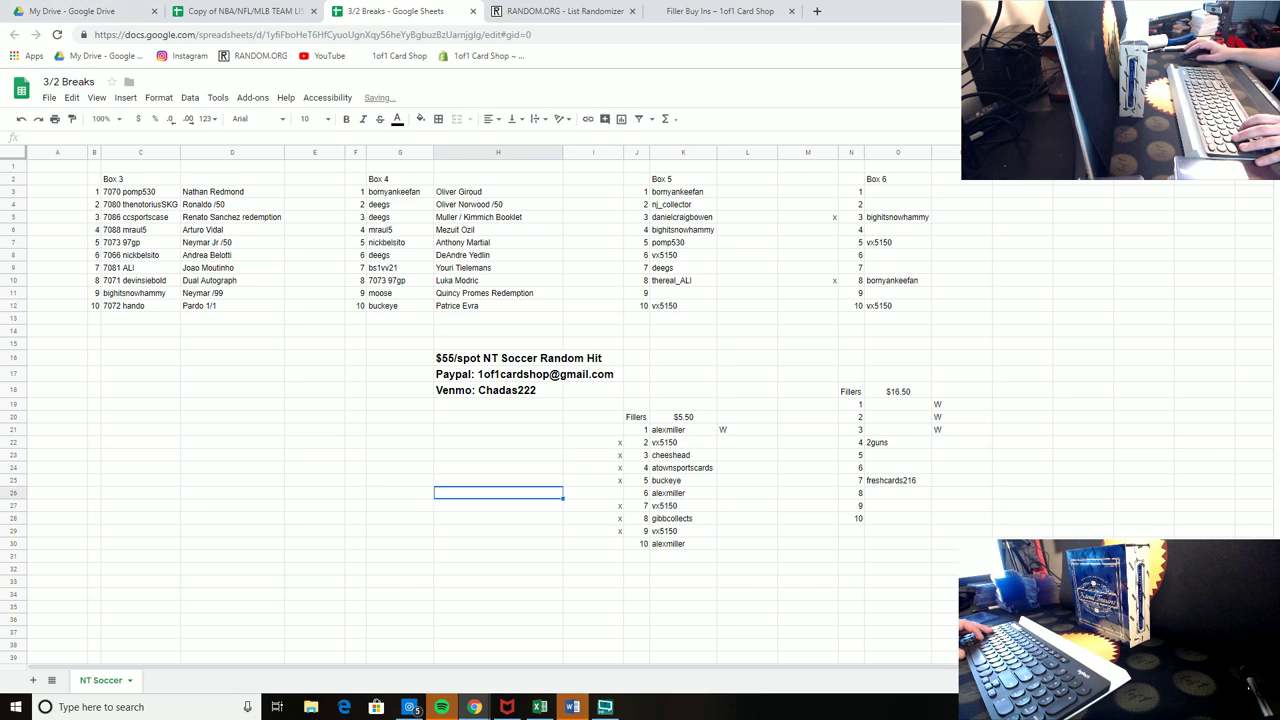
# Step: Enter one buyer username in $16.50 filler spot 1 and paste it into spots 3, 6 and 10
pyautogui.click(901, 404)
pyautogui.write('97gp')
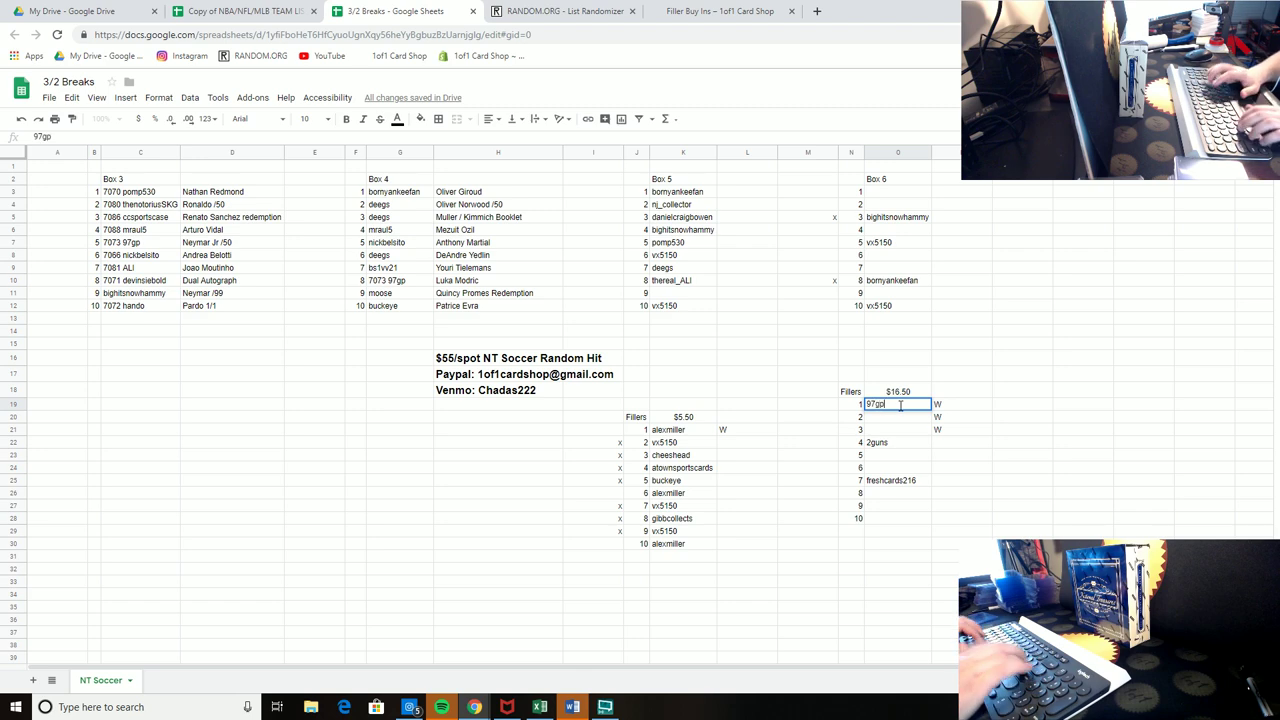
pyautogui.press('Return')
pyautogui.press('Up')
pyautogui.hotkey('ctrl', 'c')
pyautogui.press('Down')
pyautogui.press('Down')
pyautogui.hotkey('ctrl', 'v')
pyautogui.press('Down')
pyautogui.press('Down')
pyautogui.press('Down')
pyautogui.hotkey('ctrl', 'v')
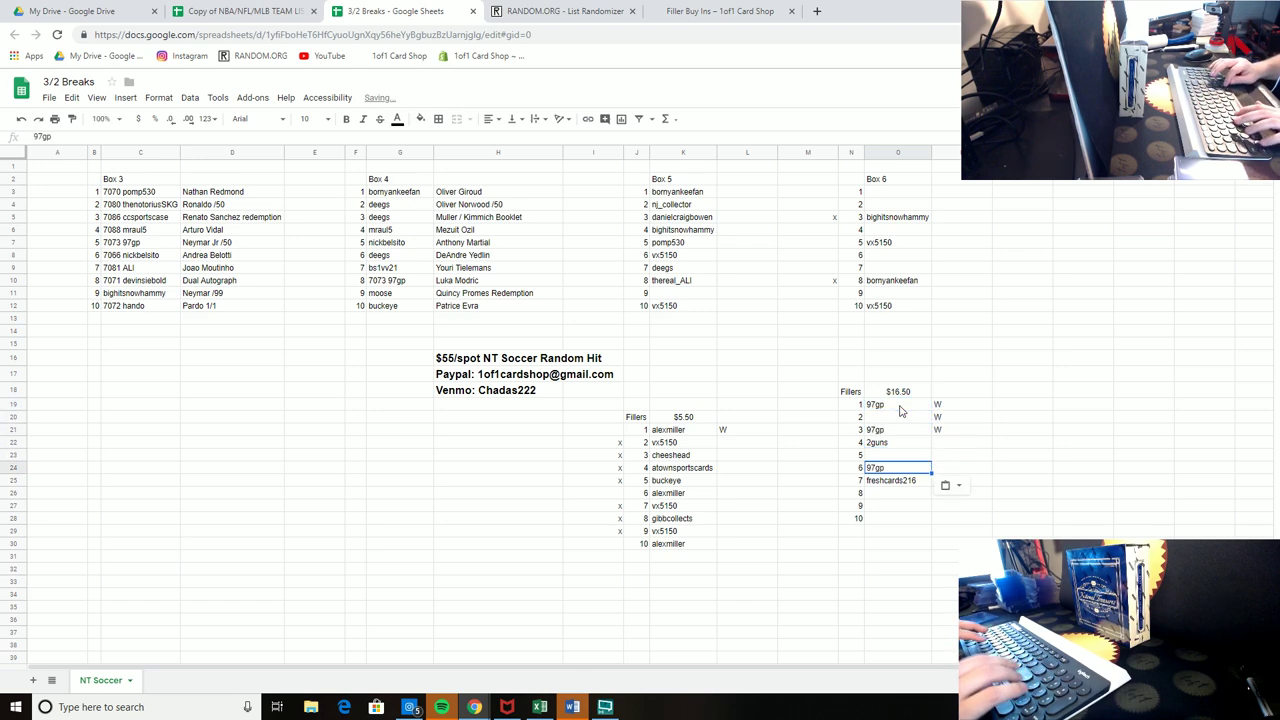
pyautogui.press('Down')
pyautogui.press('Down')
pyautogui.press('Down')
pyautogui.press('Down')
pyautogui.hotkey('ctrl', 'v')
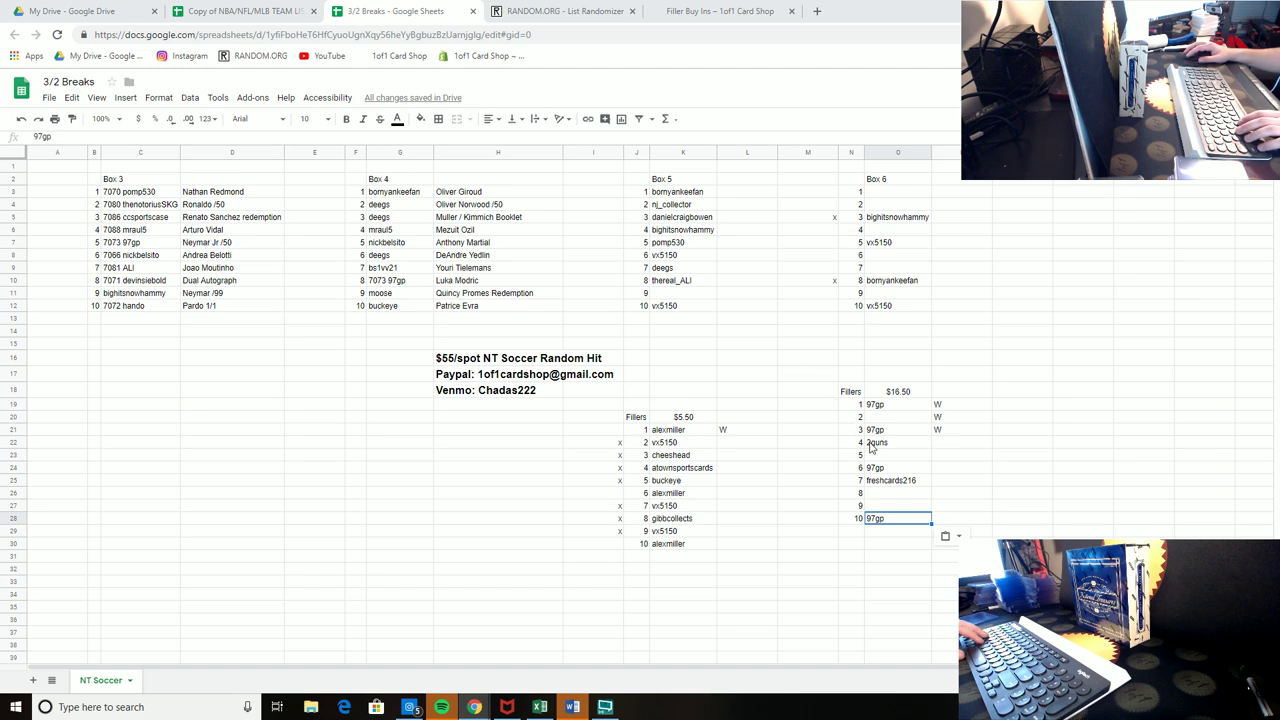
pyautogui.click(897, 481)
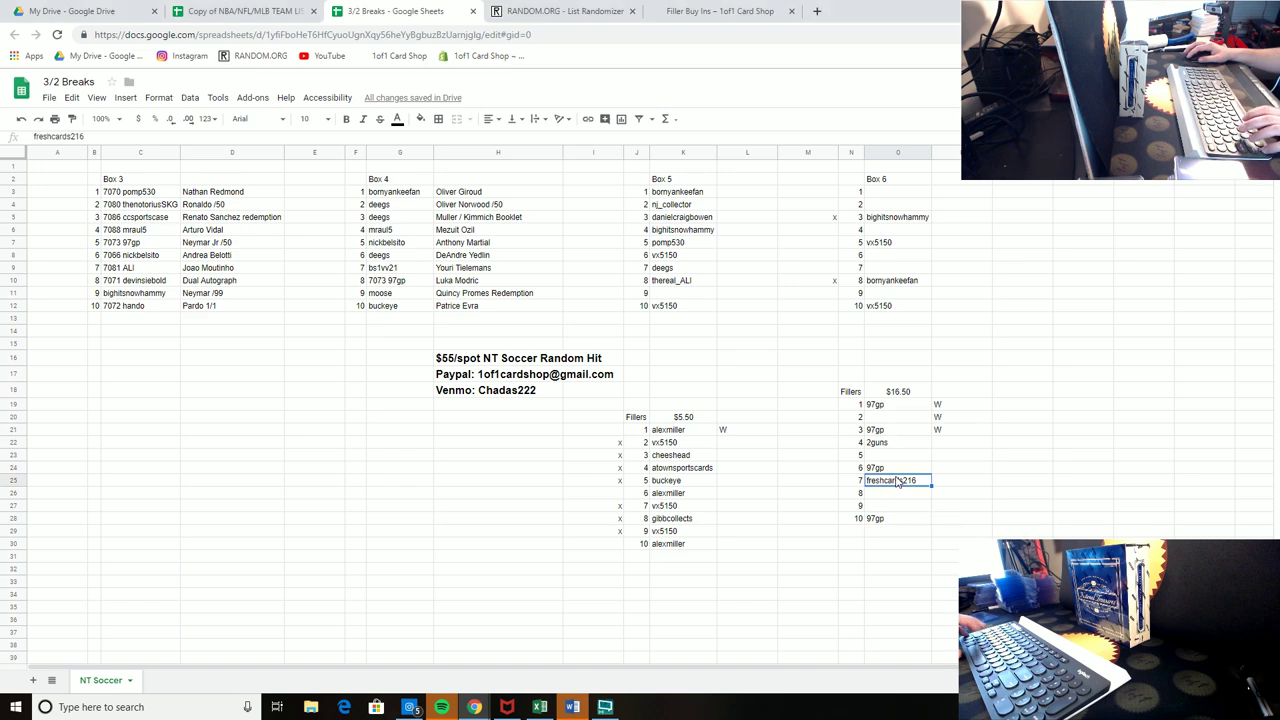
# Step: Move spot 7's buyer down to $16.50 filler spot 8 and put a new buyer in spot 7
pyautogui.hotkey('ctrl', 'x')
pyautogui.press('Down')
pyautogui.hotkey('ctrl', 'v')
pyautogui.press('Up')
pyautogui.press('Up')
pyautogui.press('Up')
pyautogui.press('Up')
pyautogui.press('Up')
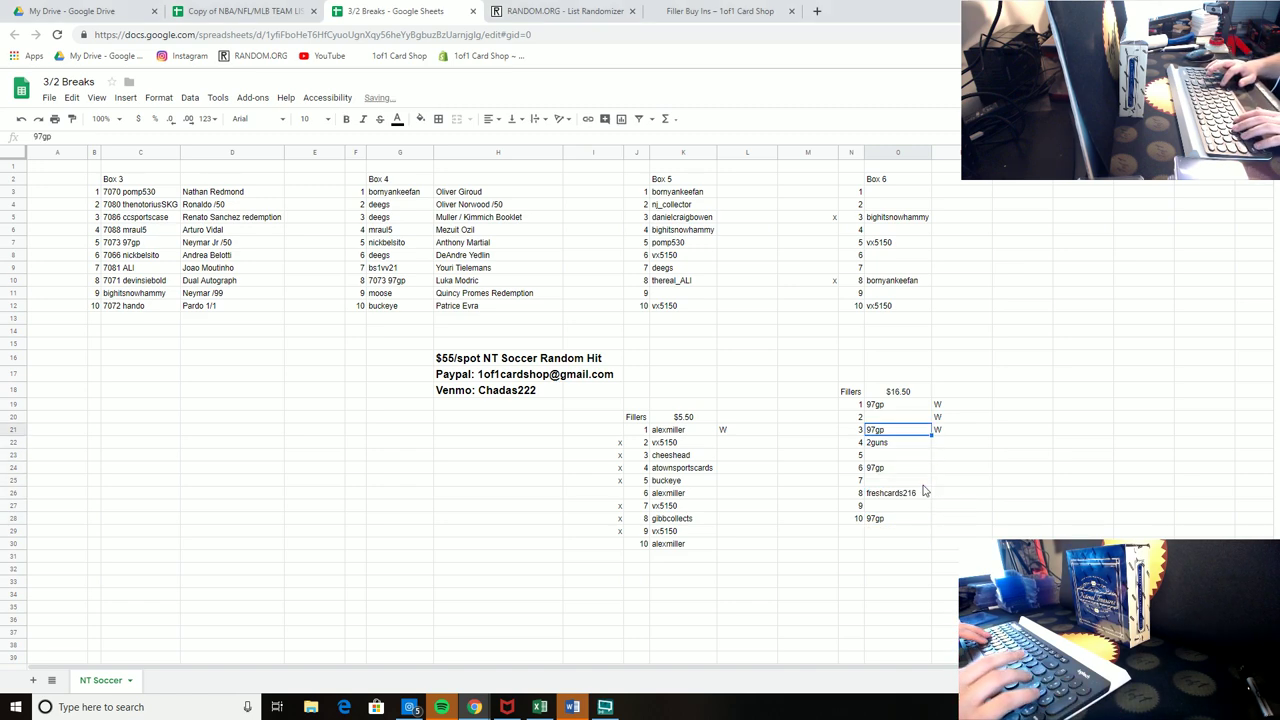
pyautogui.press('Up')
pyautogui.write('soleil')
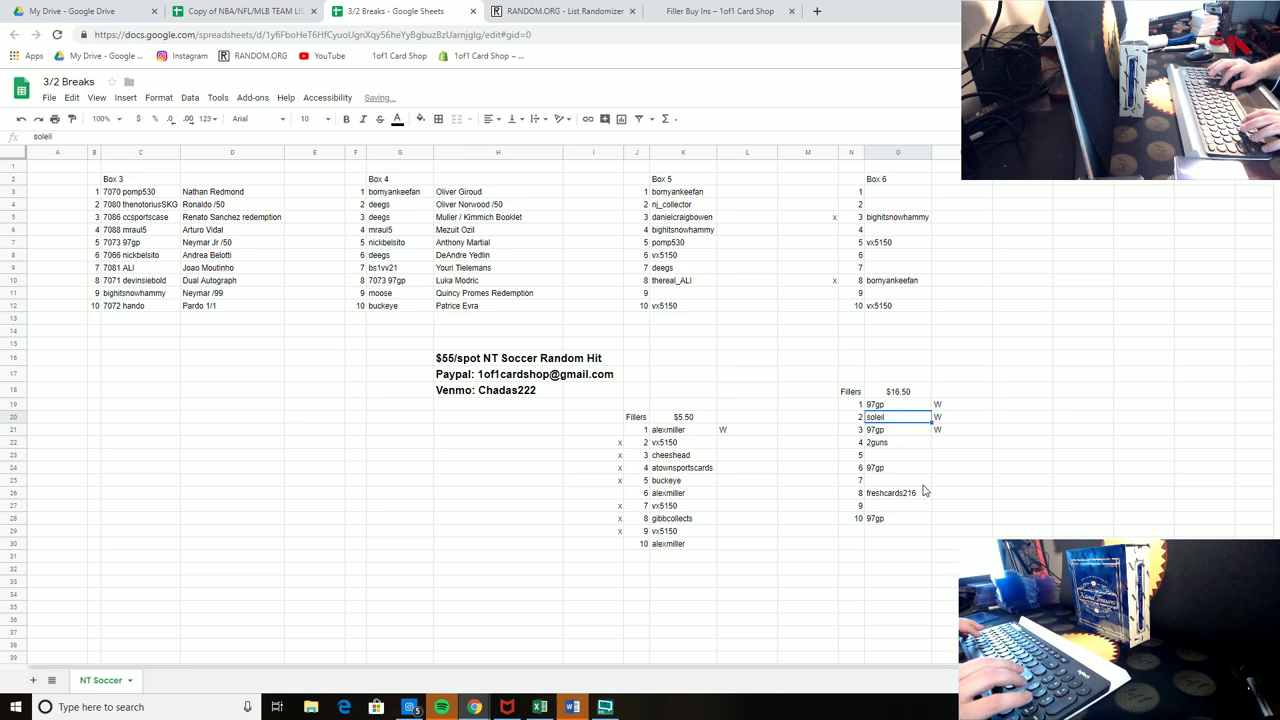
pyautogui.hotkey('ctrl', 'x')
pyautogui.press('Down')
pyautogui.press('Down')
pyautogui.press('Down')
pyautogui.press('Down')
pyautogui.press('Down')
pyautogui.hotkey('ctrl', 'v')
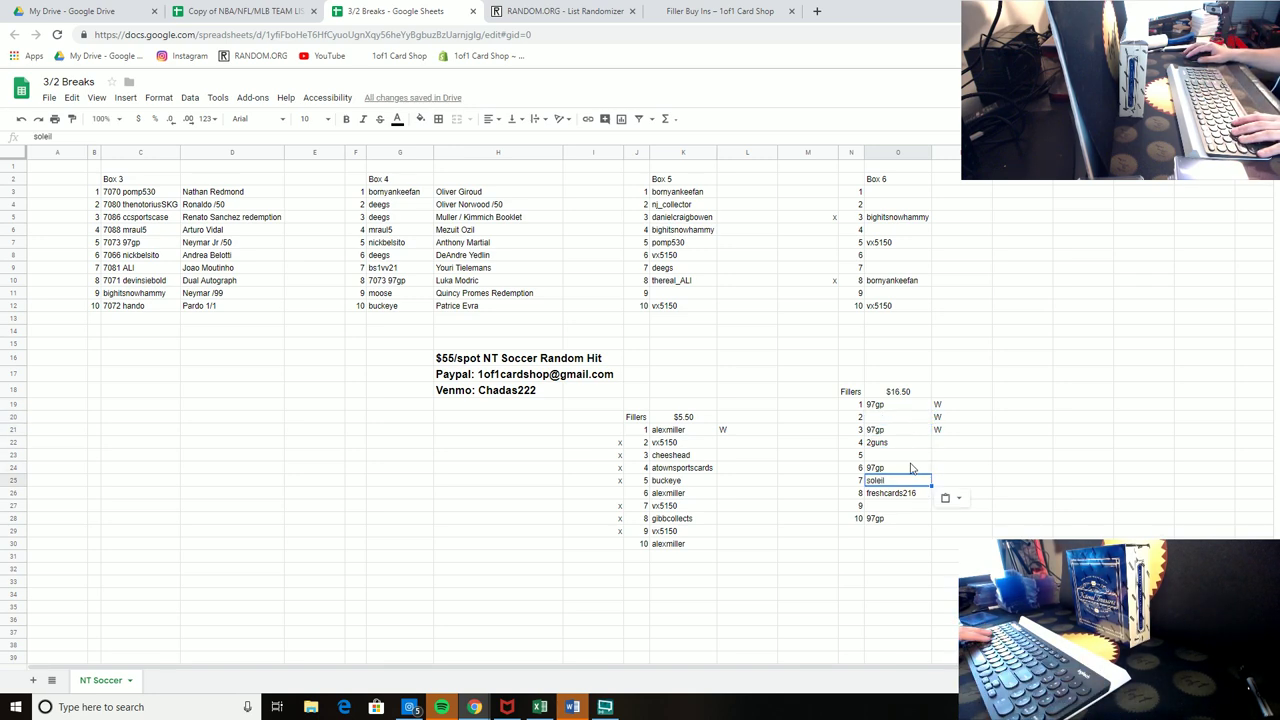
# Step: Undo a mistaken entry in filler spot 2 and fill it with spot 7's buyer instead
pyautogui.click(880, 420)
pyautogui.write('jos')
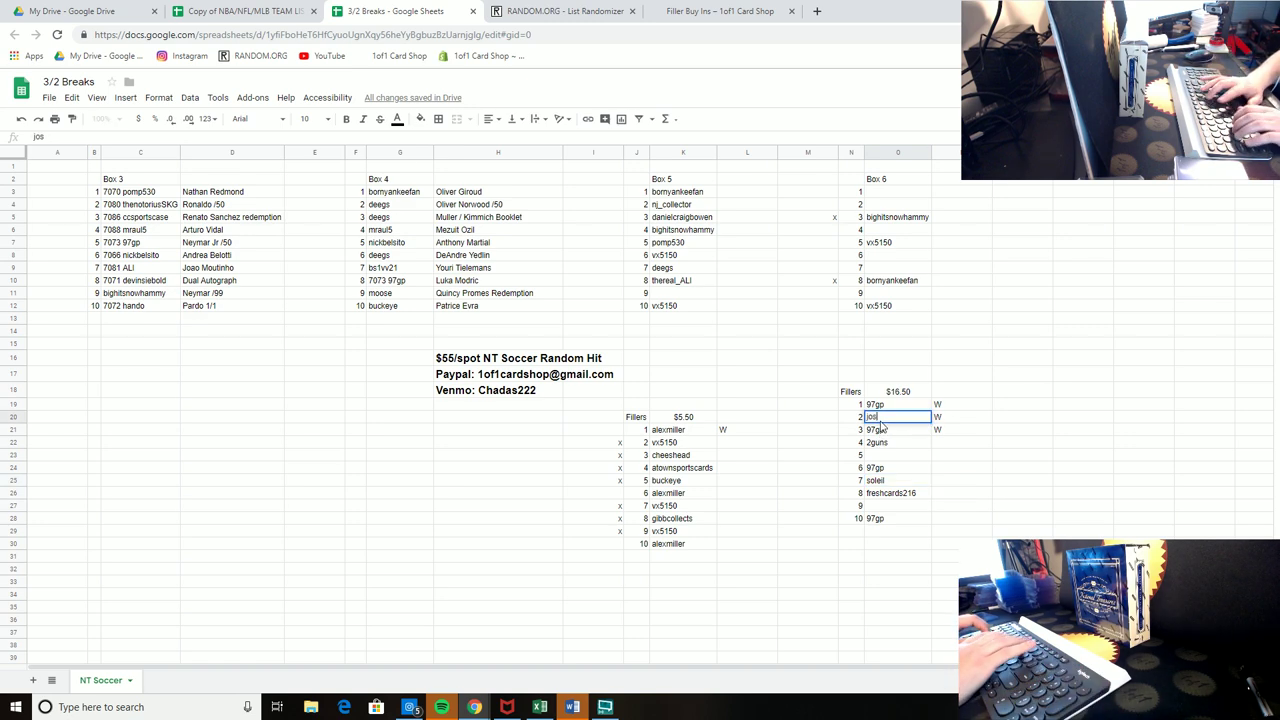
pyautogui.write('he_')
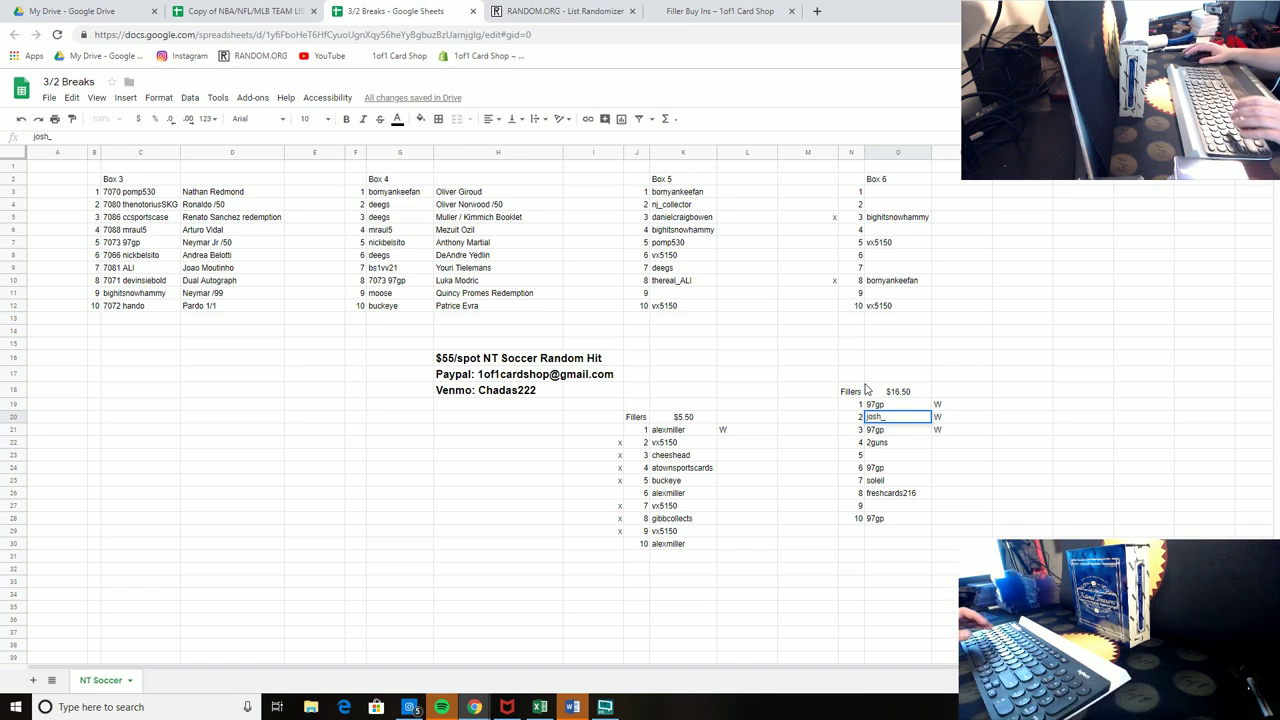
pyautogui.click(756, 382)
pyautogui.click(21, 118)
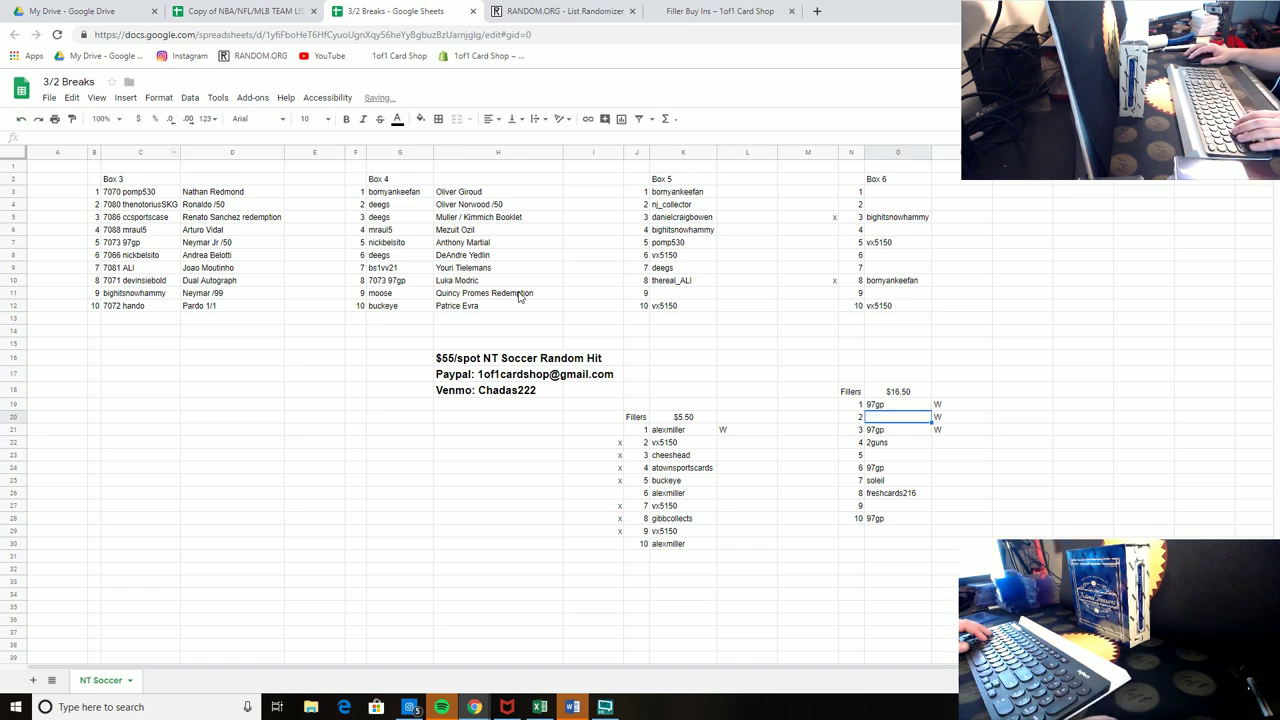
pyautogui.click(869, 461)
pyautogui.click(897, 483)
pyautogui.hotkey('ctrl', 'c')
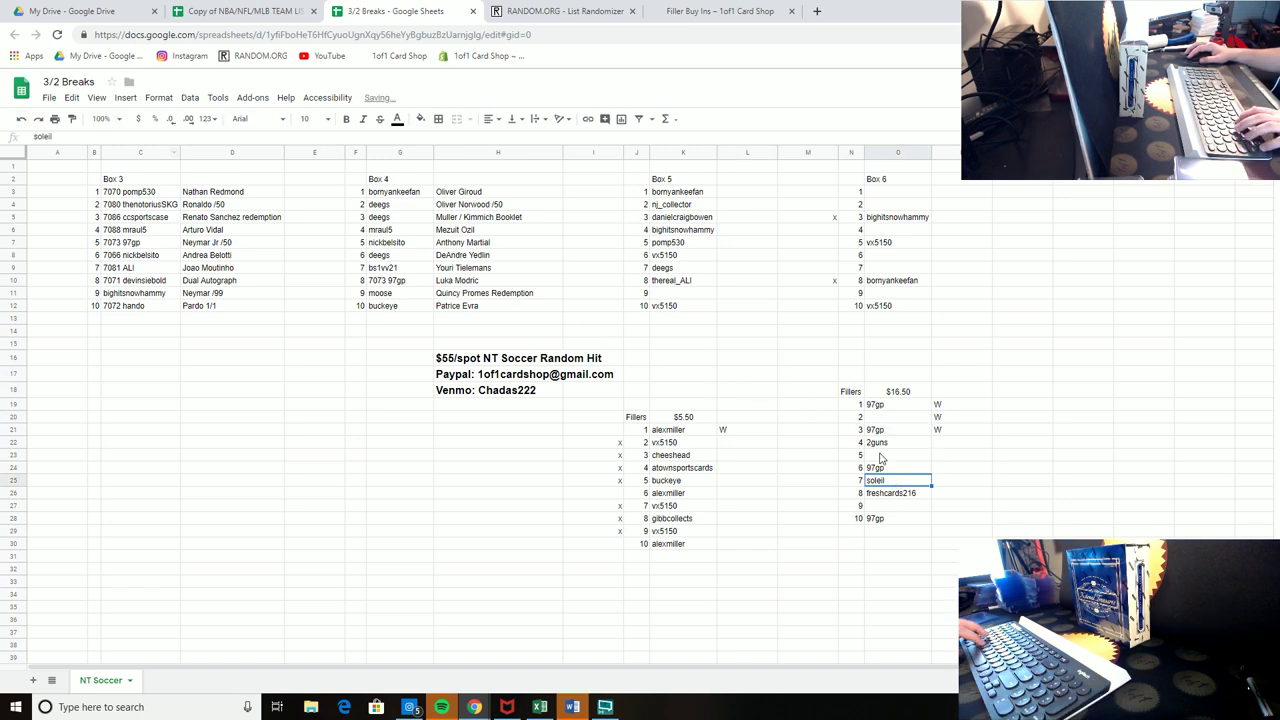
pyautogui.click(875, 419)
pyautogui.hotkey('ctrl', 'v')
# Step: Enter buyer usernames in the remaining $16.50 filler spots 5 and 9
pyautogui.click(888, 457)
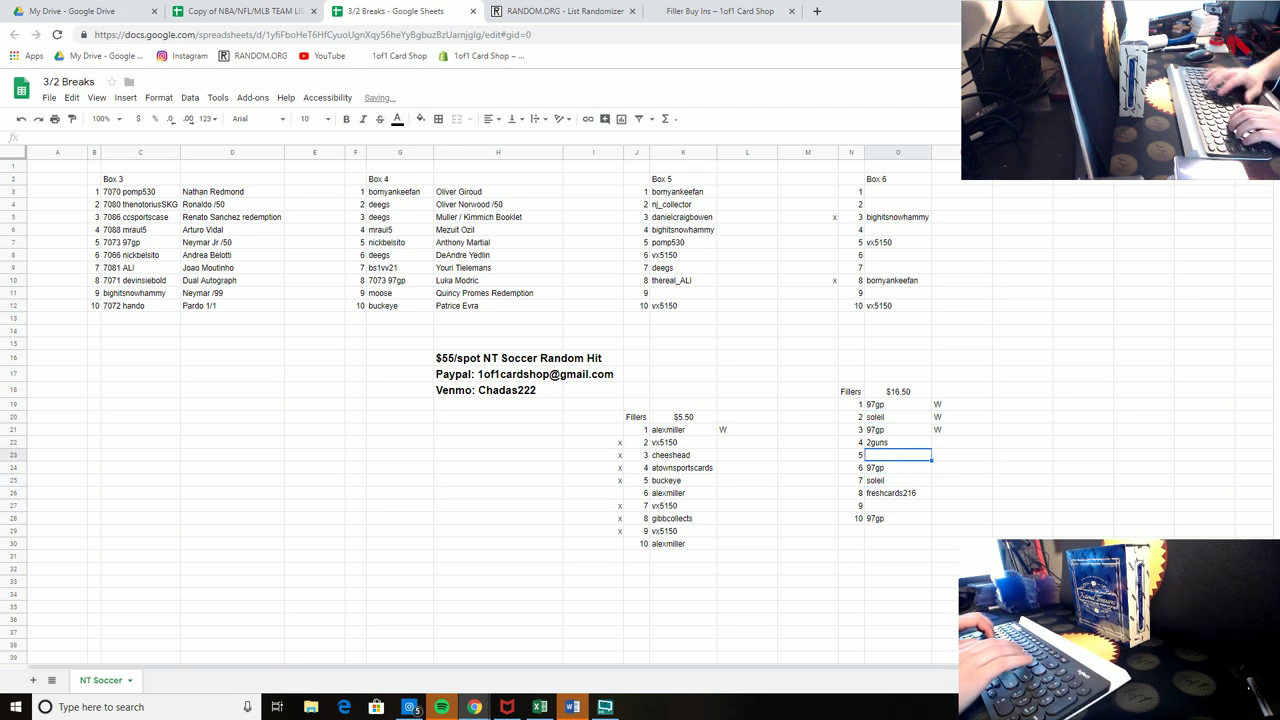
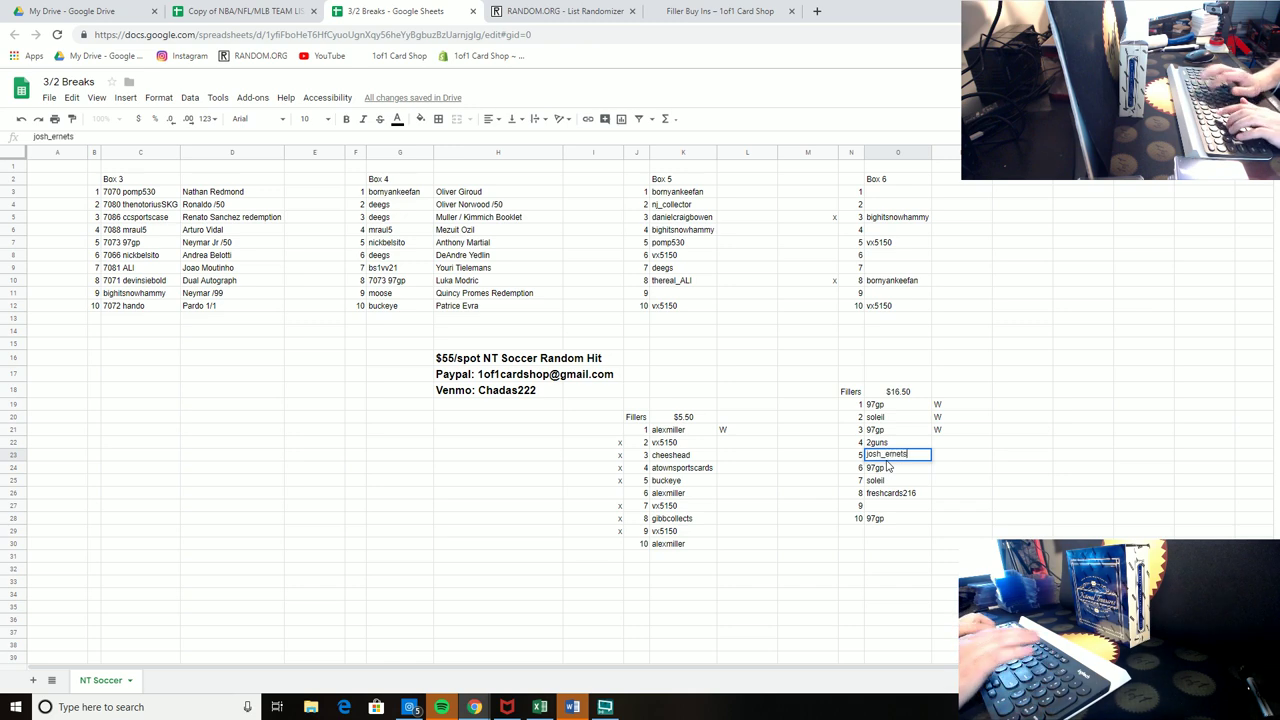
pyautogui.press('Return')
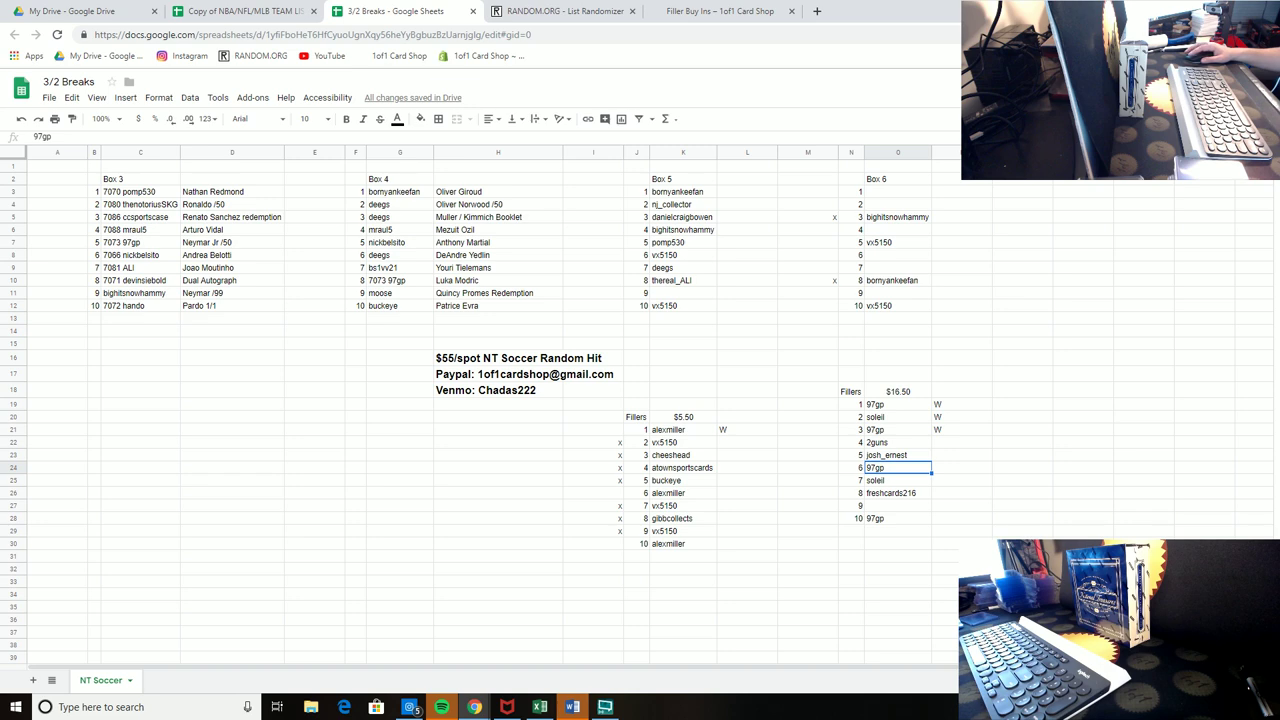
pyautogui.click(897, 508)
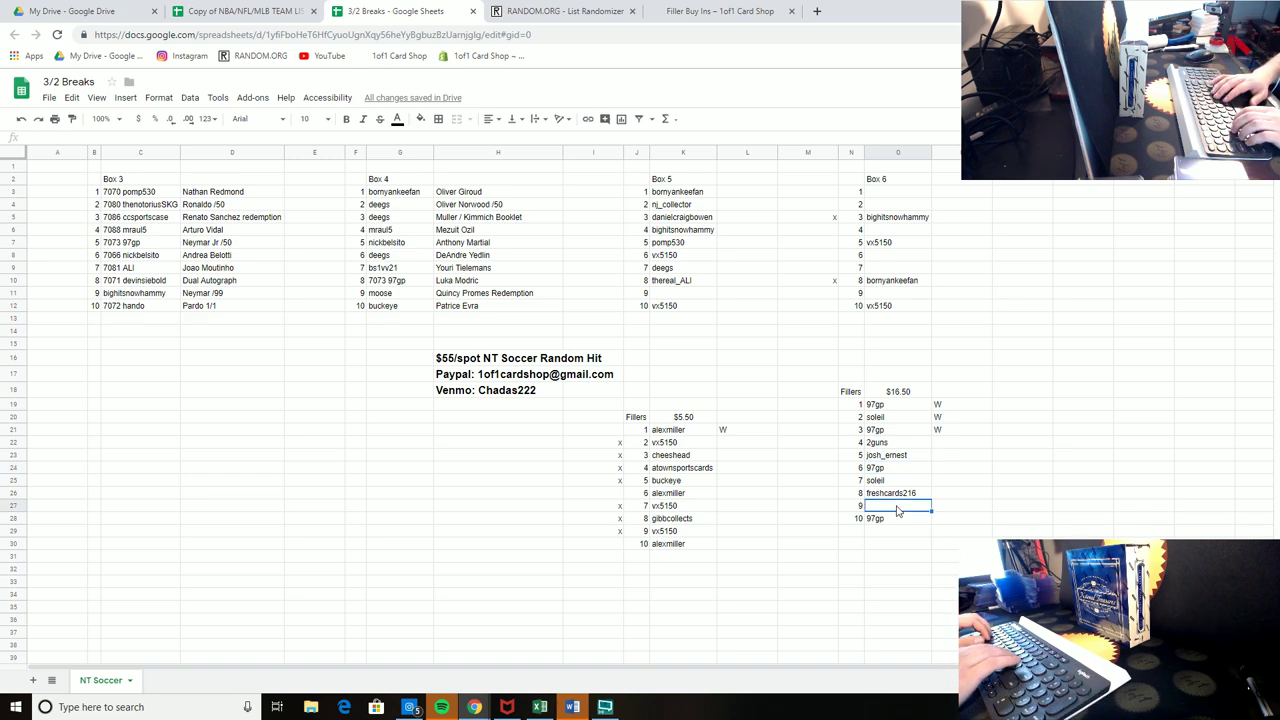
pyautogui.write('thereal_a')
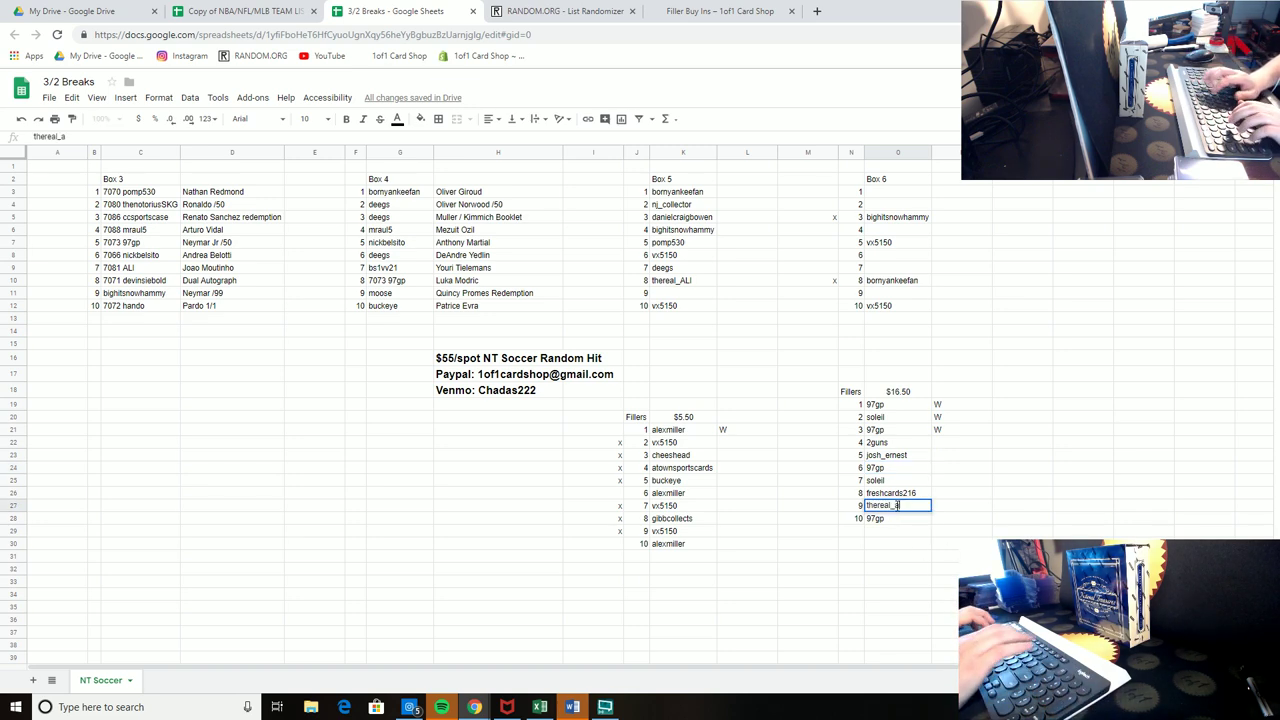
pyautogui.write('LI')
pyautogui.click(1022, 455)
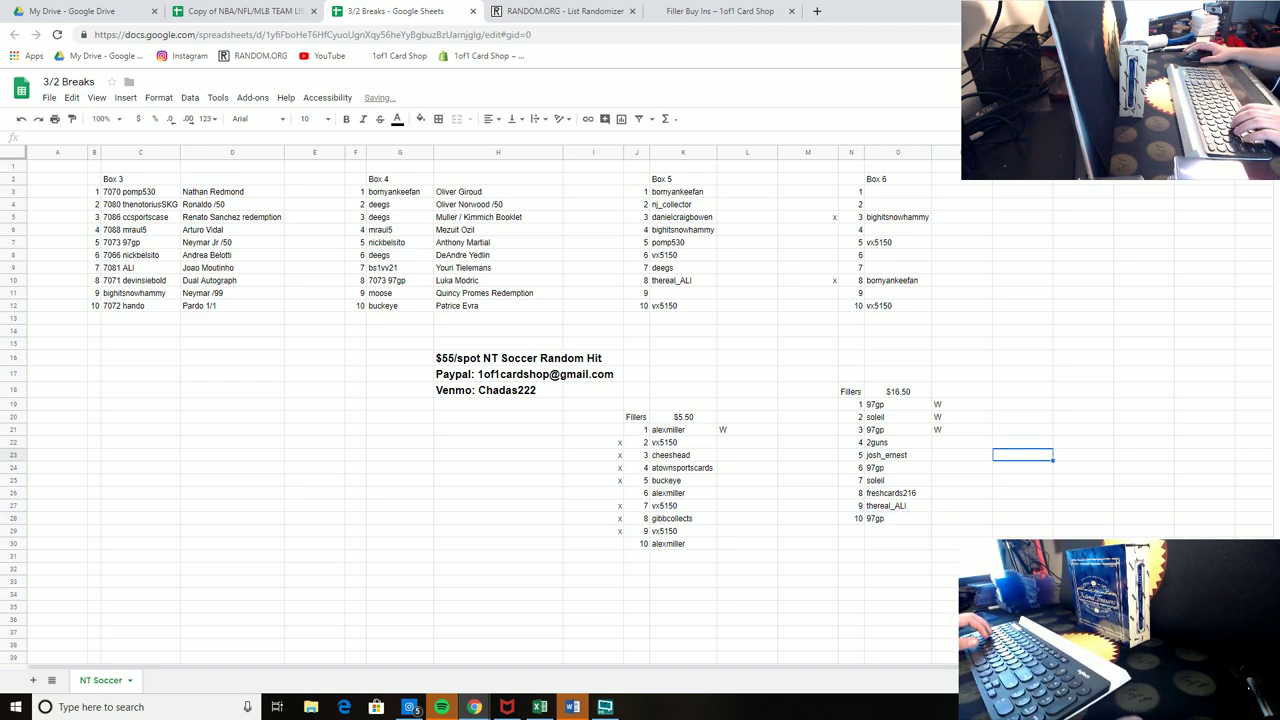
# Step: Mark Box 5 spots 10 and 5 with x
pyautogui.click(833, 306)
pyautogui.write('x')
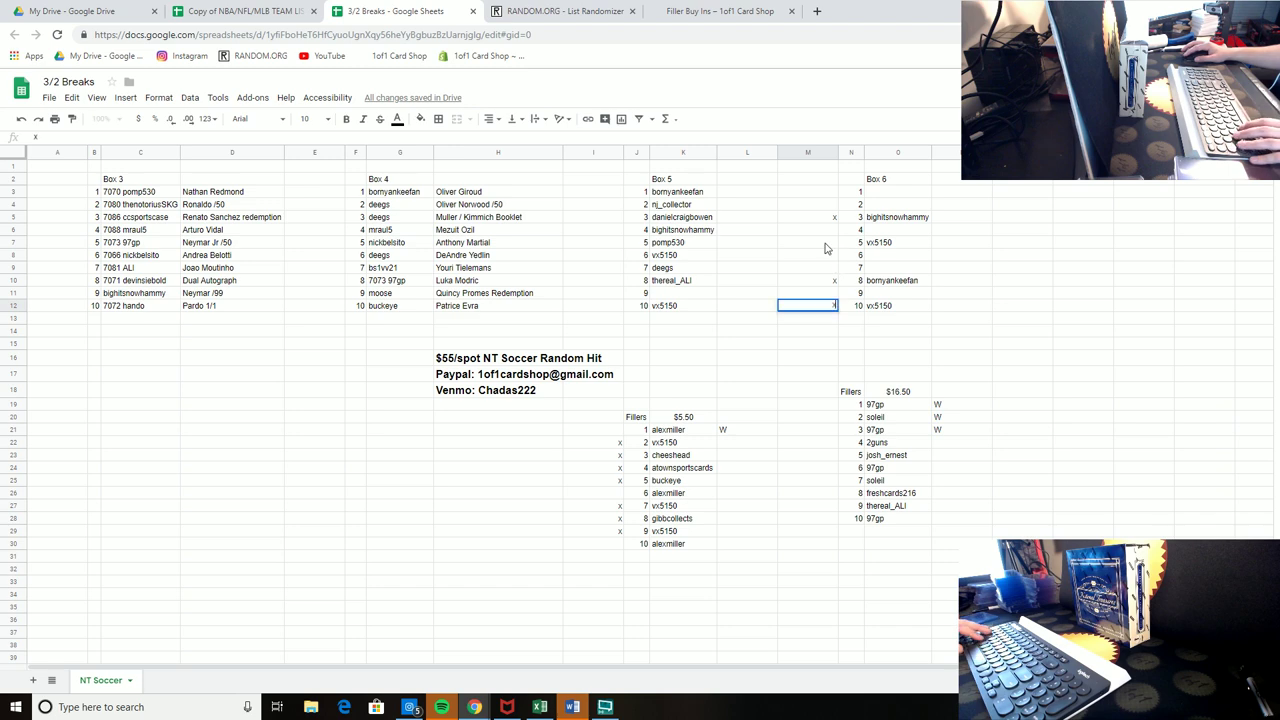
pyautogui.click(826, 248)
pyautogui.write('x')
pyautogui.click(1022, 242)
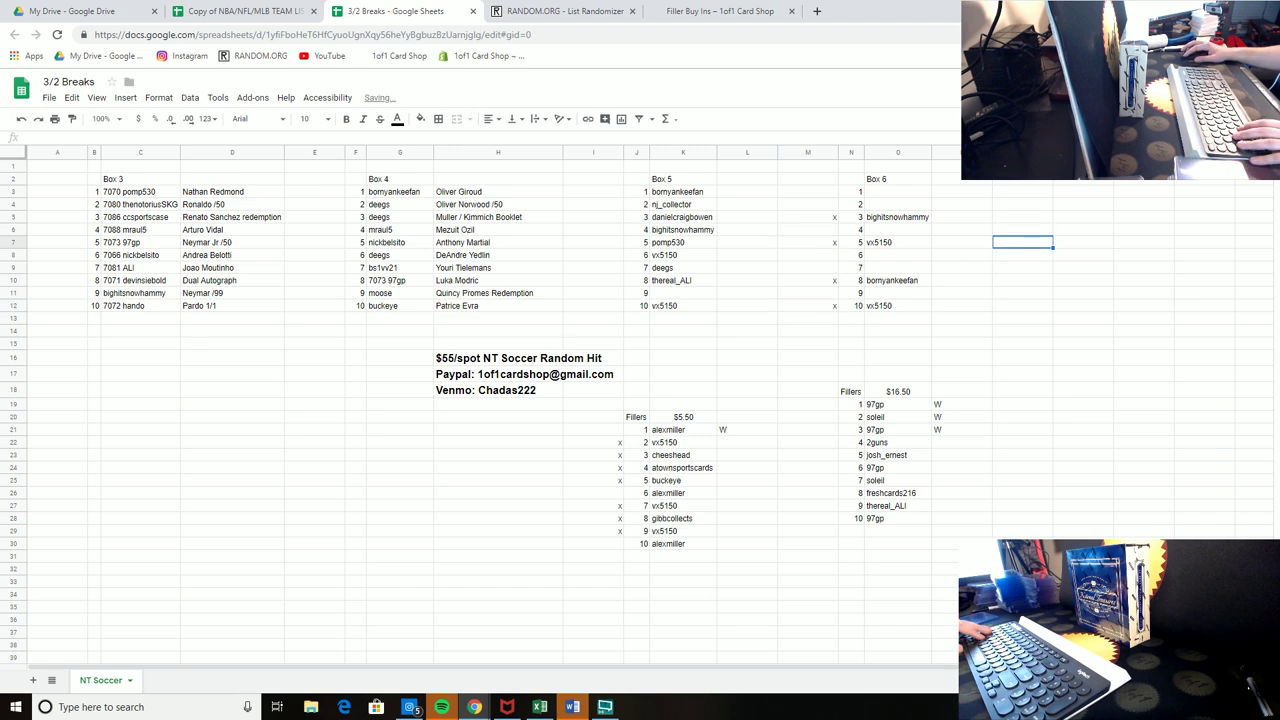
# Step: Mark $5.50 filler spots 1, 6 and 10 with x
pyautogui.click(607, 432)
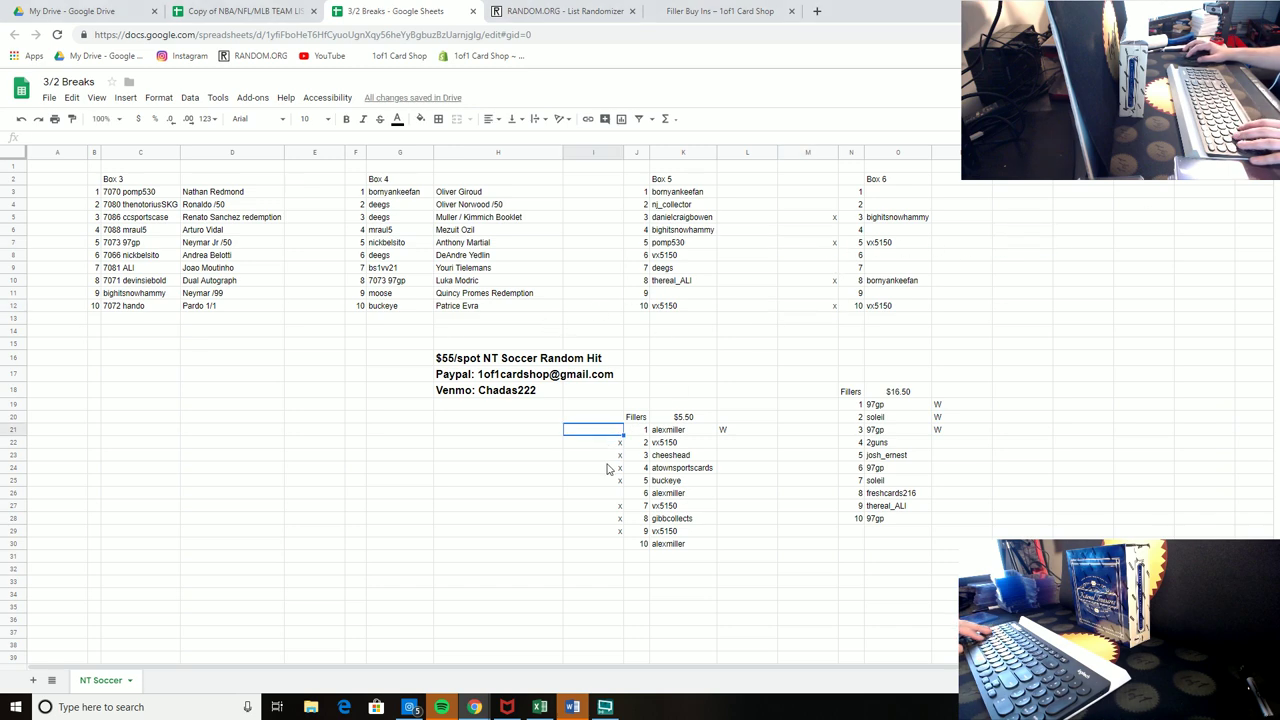
pyautogui.write('x')
pyautogui.click(610, 497)
pyautogui.write('x')
pyautogui.click(608, 543)
pyautogui.write('x')
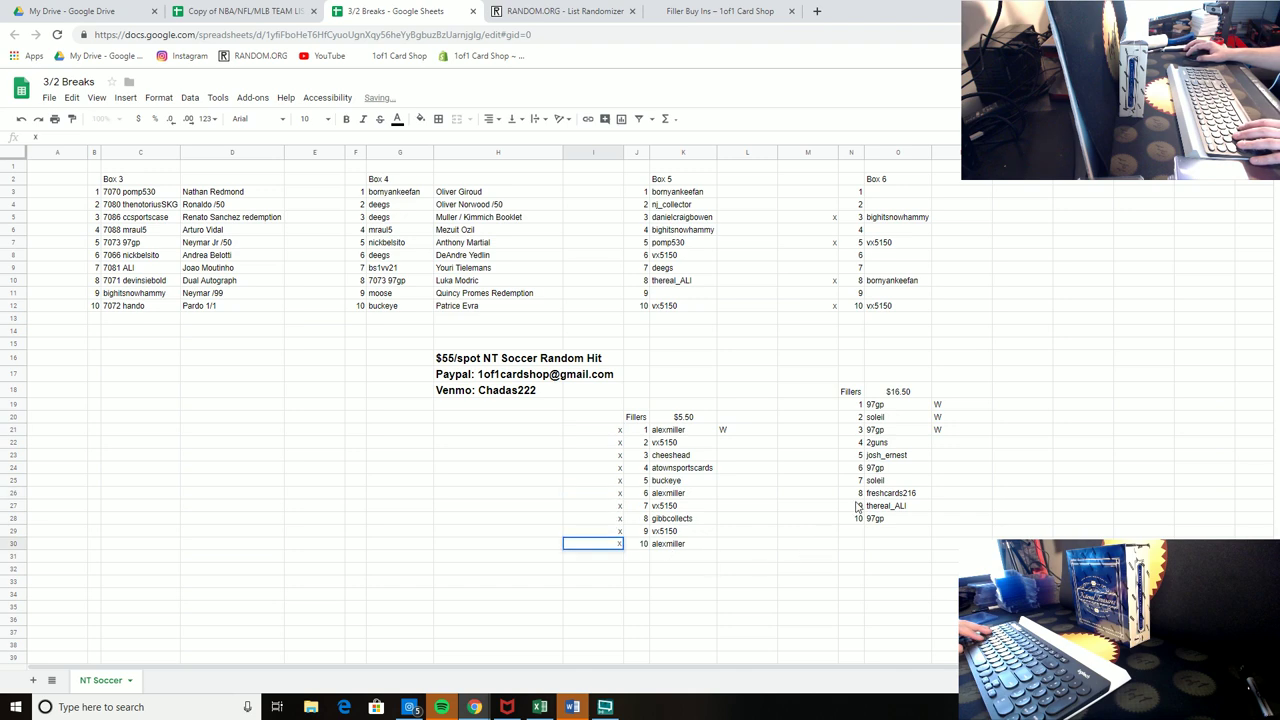
pyautogui.click(885, 443)
# Step: Mark $16.50 filler spots 1, 6, 10 and 3 with x
pyautogui.click(830, 404)
pyautogui.write('x')
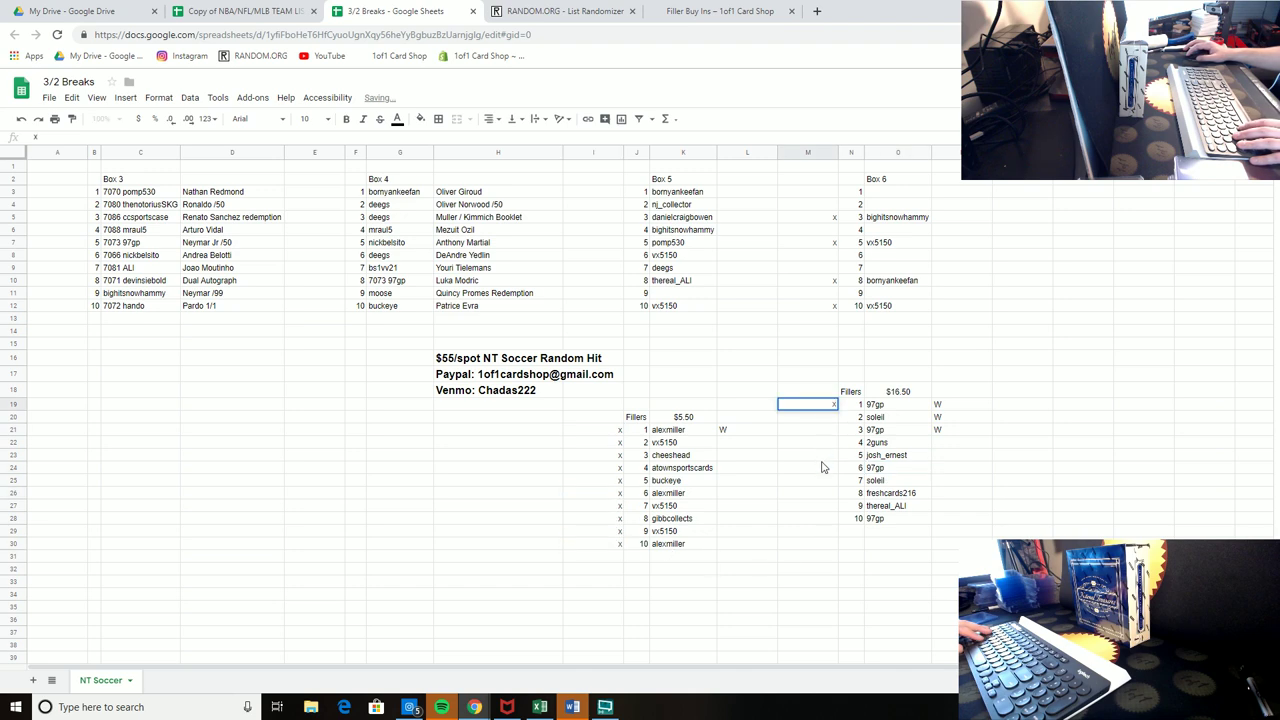
pyautogui.click(815, 467)
pyautogui.write('x')
pyautogui.click(815, 518)
pyautogui.write('x')
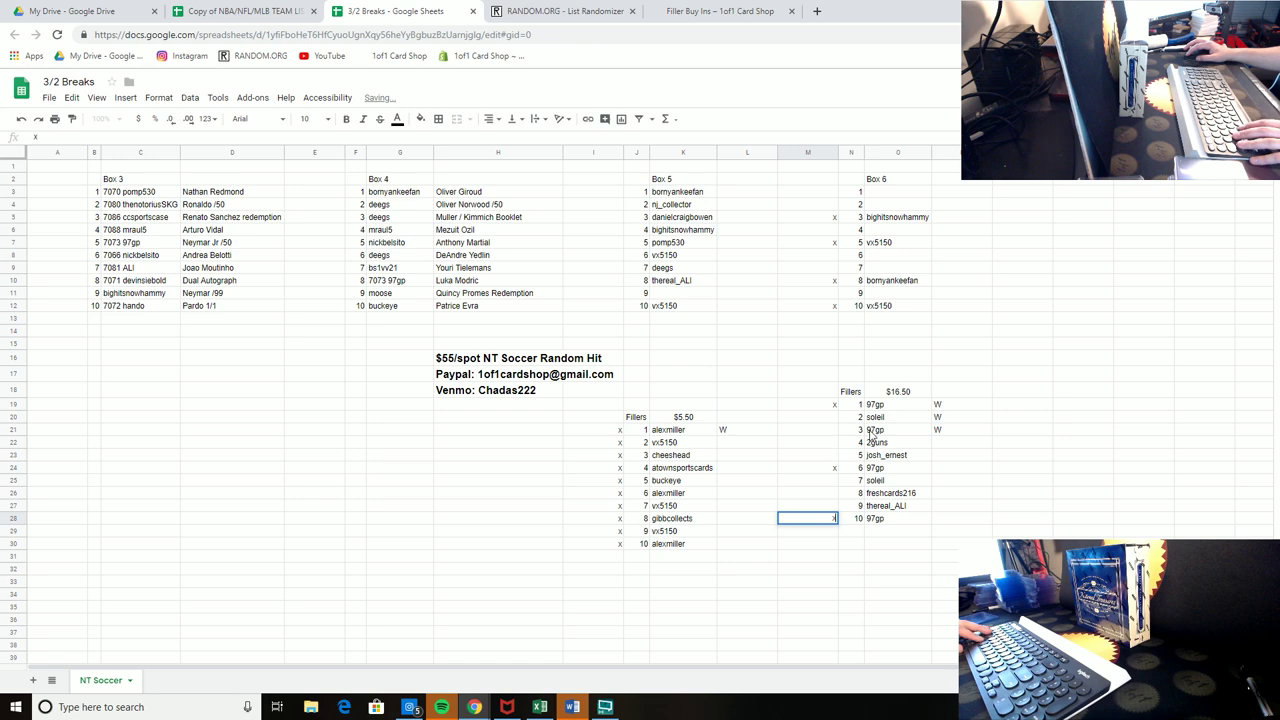
pyautogui.click(815, 429)
pyautogui.write('x')
pyautogui.click(1072, 392)
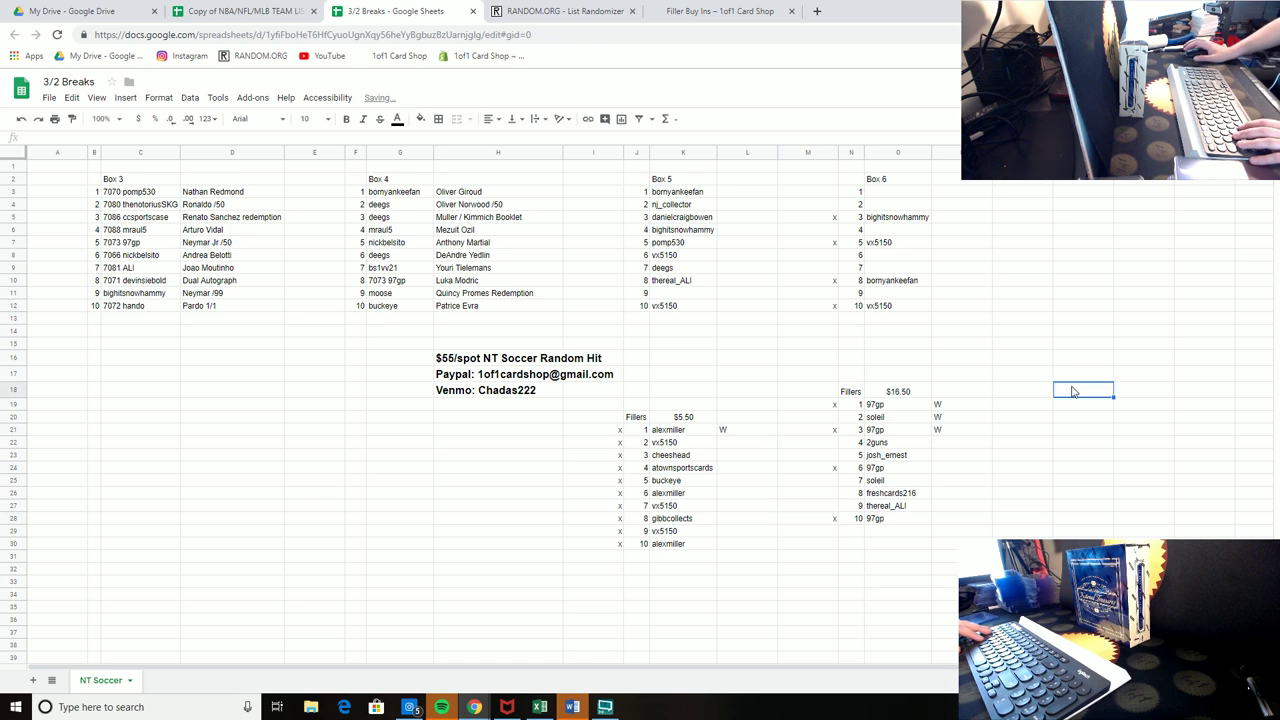
# Step: Mark $16.50 filler spots 4 and 8 (freshcards216) with x
pyautogui.click(832, 443)
pyautogui.write('x')
pyautogui.click(1075, 404)
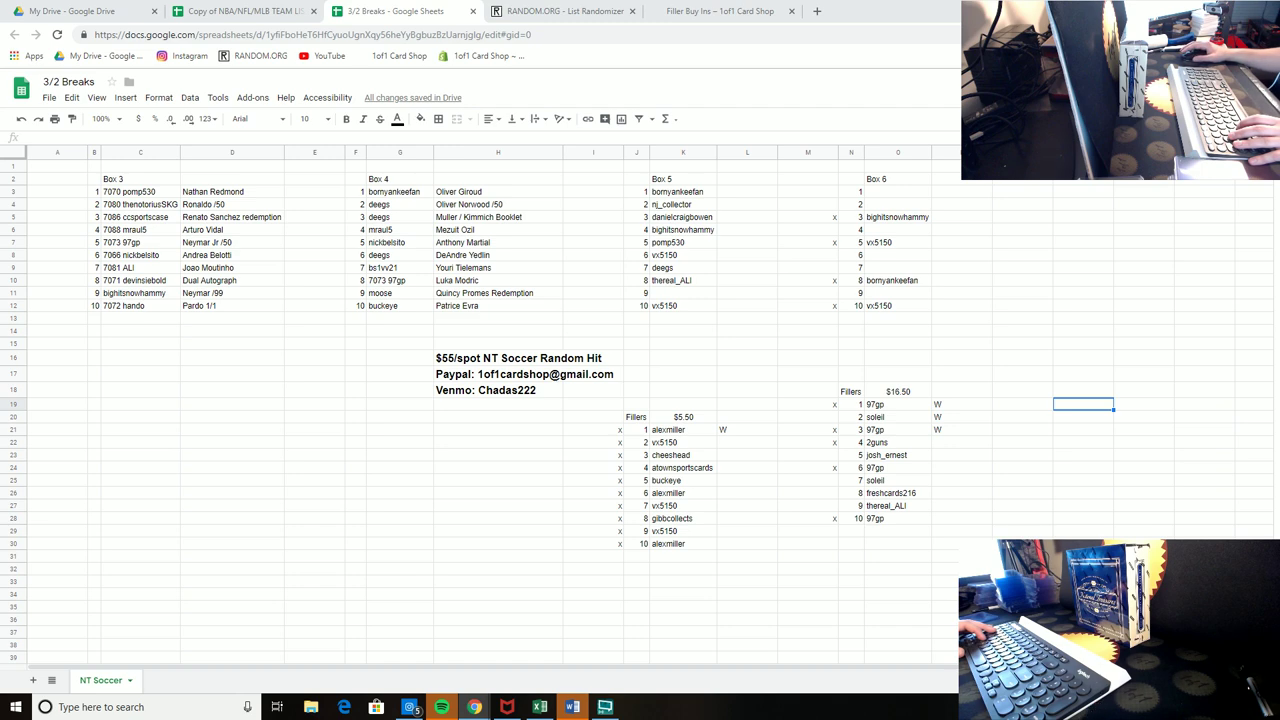
pyautogui.click(827, 497)
pyautogui.write('x')
pyautogui.click(1030, 443)
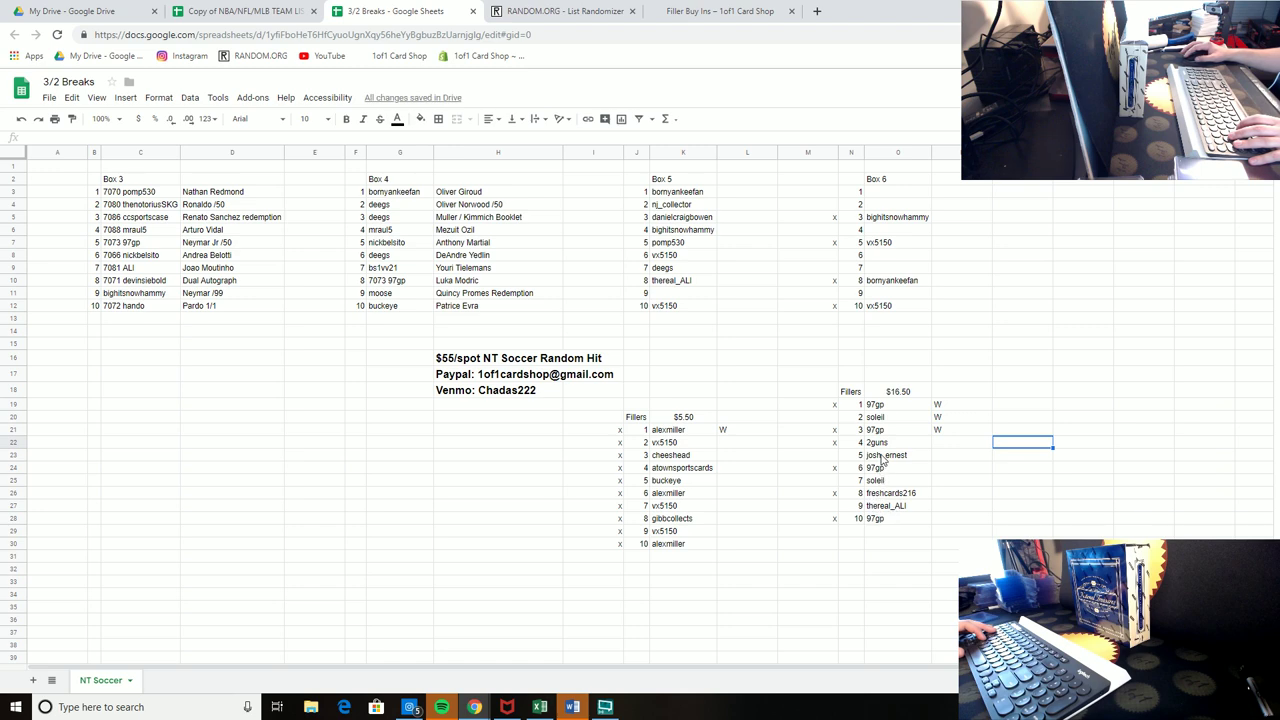
# Step: Shade Box 6's empty spots 9, 7 and 6 light orange
pyautogui.moveTo(819, 392); pyautogui.dragTo(950, 468)
pyautogui.click(900, 293)
pyautogui.keyDown('ctrl'); pyautogui.click(892, 266); pyautogui.keyUp('ctrl')
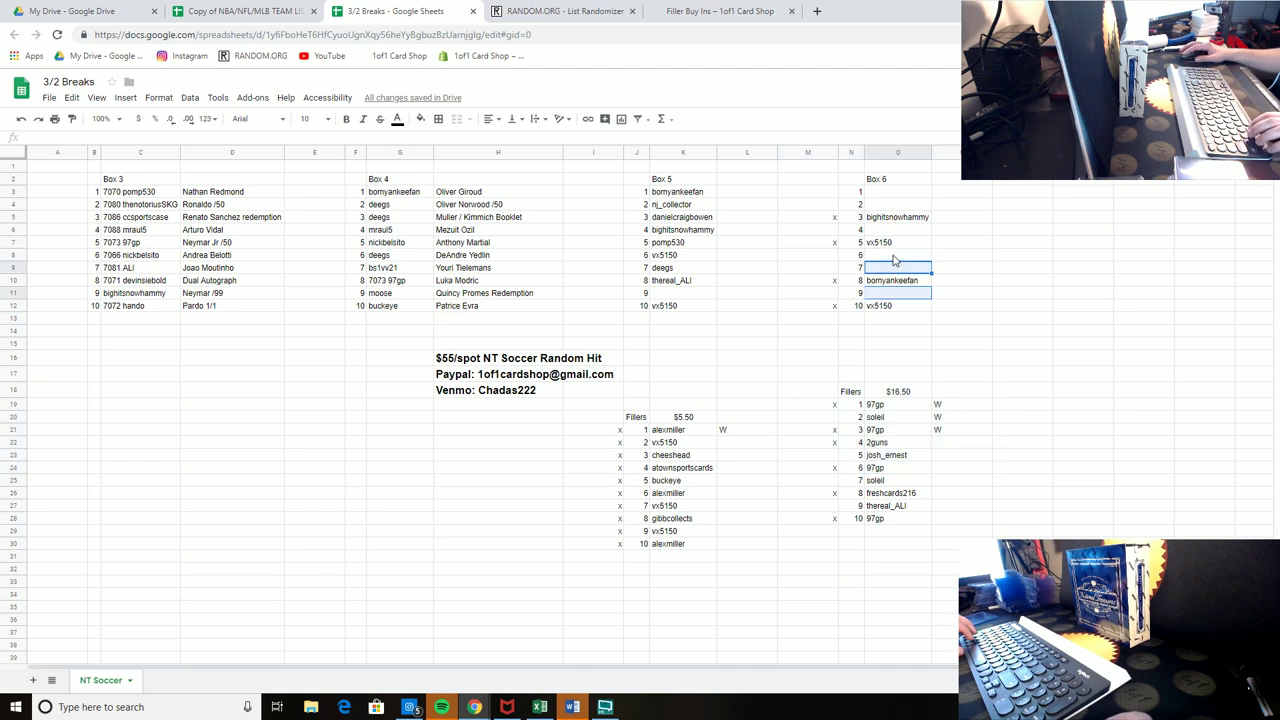
pyautogui.keyDown('ctrl'); pyautogui.click(884, 257); pyautogui.keyUp('ctrl')
pyautogui.click(420, 118)
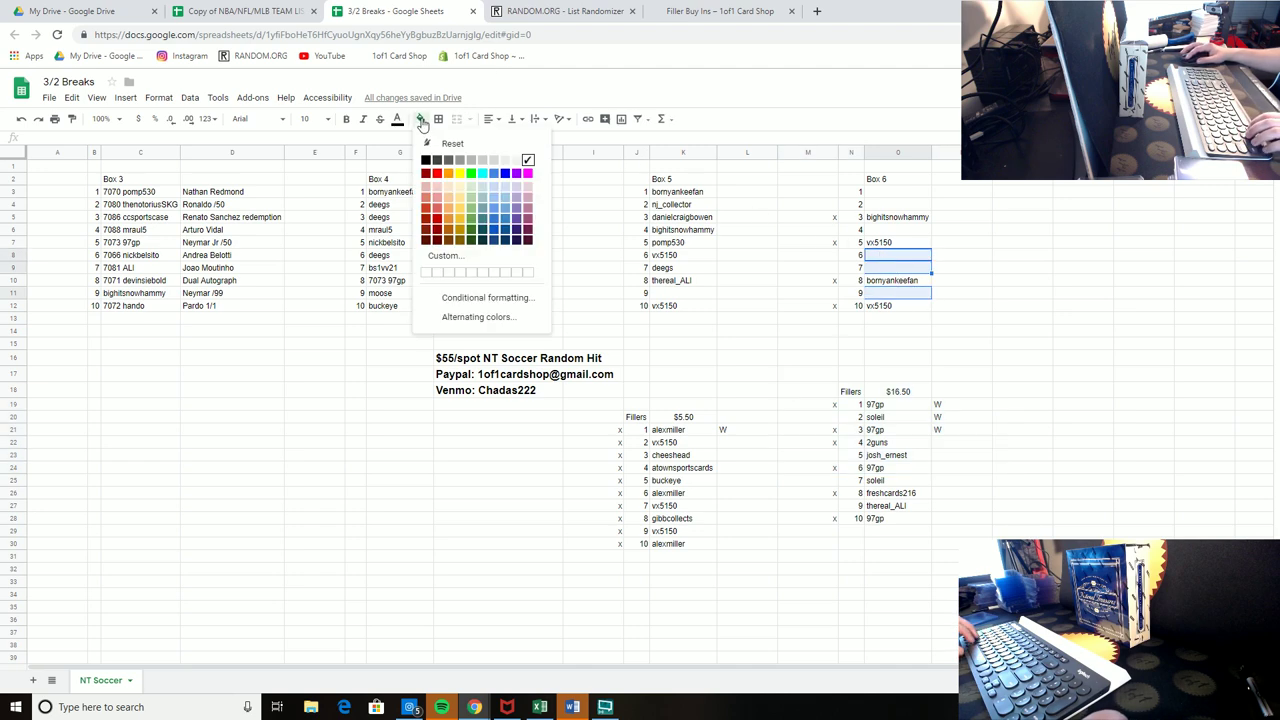
pyautogui.click(449, 189)
# Step: Shade Box 6's empty spots 4, 2 and 1 light green
pyautogui.click(890, 230)
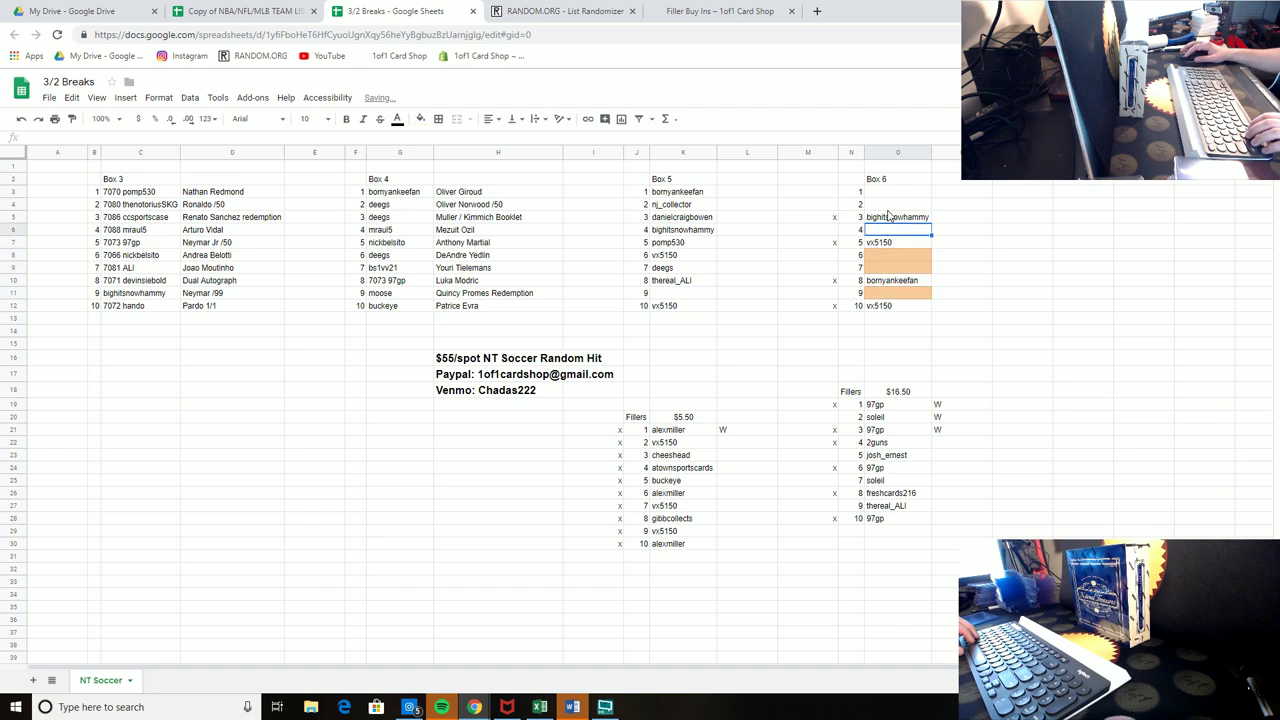
pyautogui.keyDown('ctrl'); pyautogui.click(890, 203); pyautogui.keyUp('ctrl')
pyautogui.keyDown('ctrl'); pyautogui.click(890, 191); pyautogui.keyUp('ctrl')
pyautogui.click(420, 118)
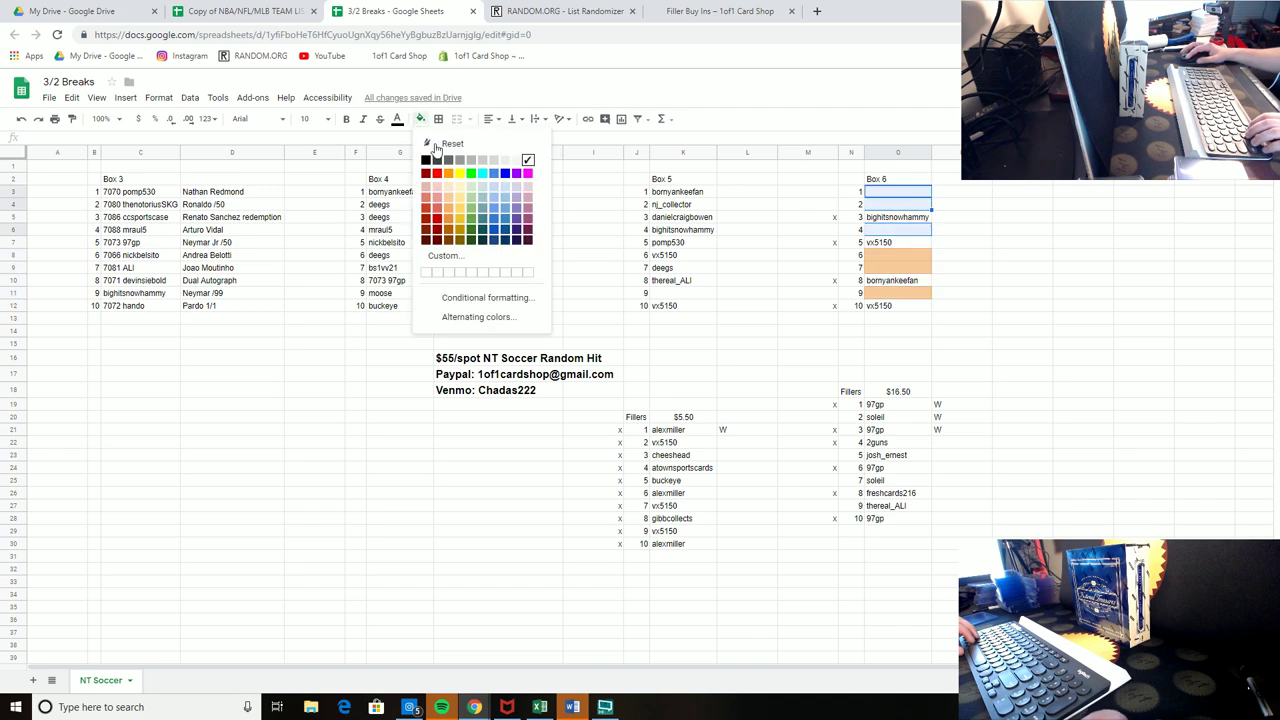
pyautogui.click(469, 195)
pyautogui.click(1144, 305)
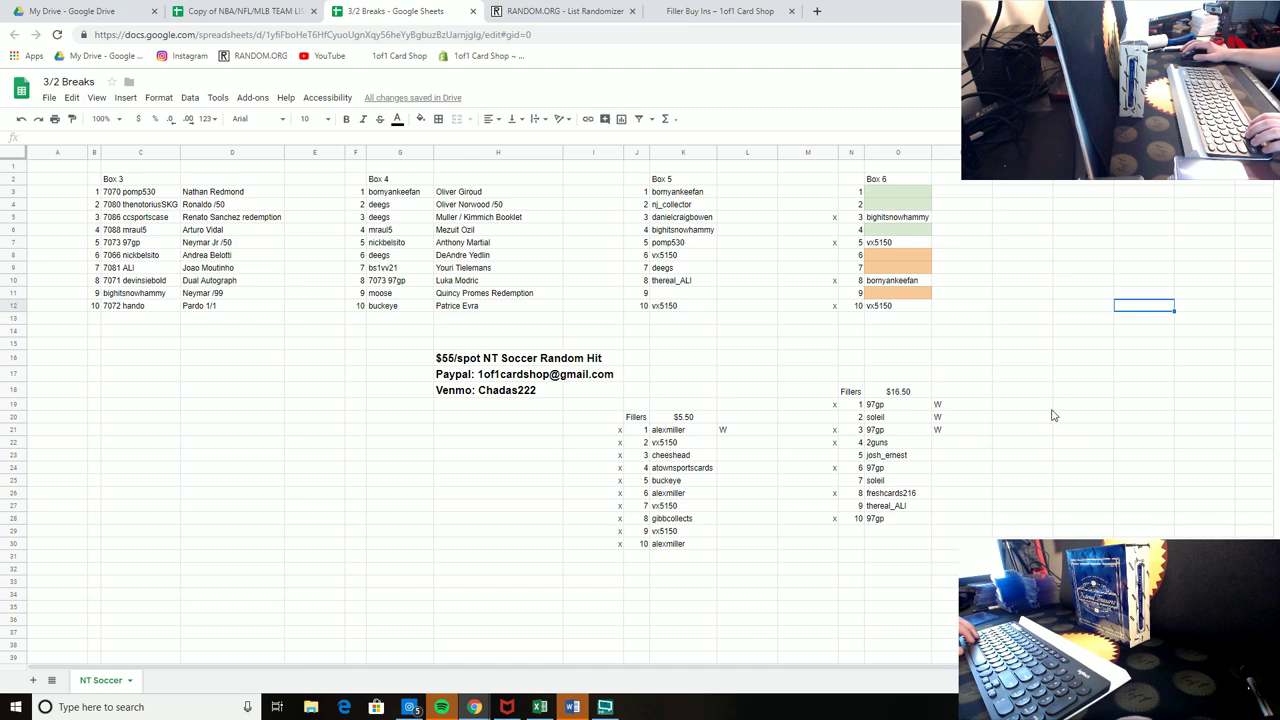
# Step: Paste a copy of the $16.50 Fillers table at row 31 and clear its names and x marks
pyautogui.moveTo(808, 390); pyautogui.dragTo(942, 522)
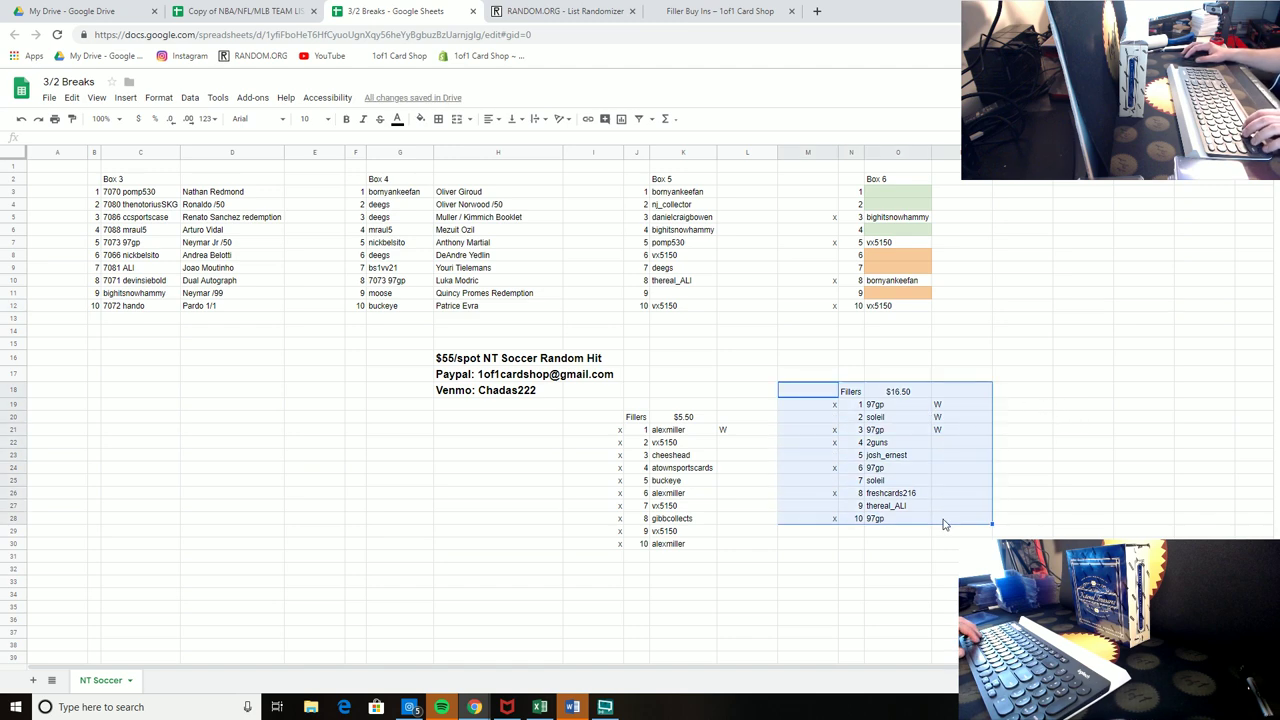
pyautogui.hotkey('ctrl', 'c')
pyautogui.click(820, 556)
pyautogui.hotkey('ctrl', 'v')
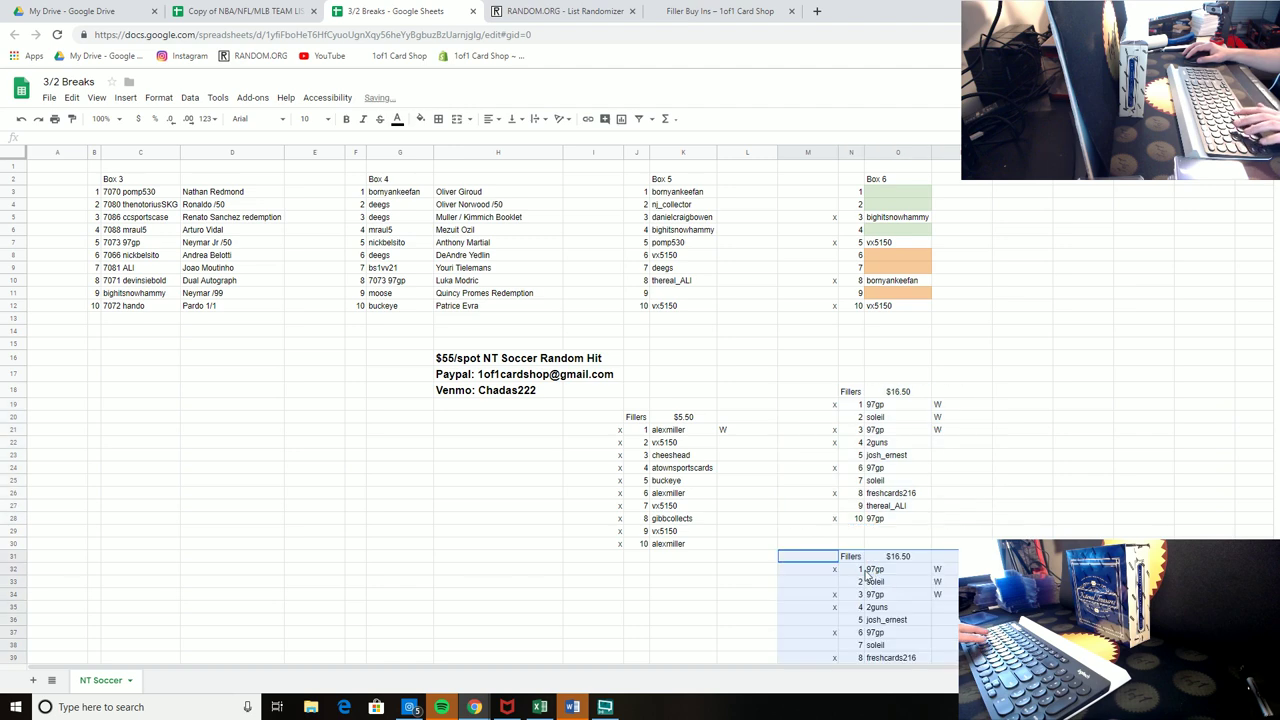
pyautogui.scroll(-5, 909, 572)
pyautogui.moveTo(890, 444); pyautogui.dragTo(889, 564)
pyautogui.press('Delete')
pyautogui.moveTo(808, 442); pyautogui.dragTo(808, 614)
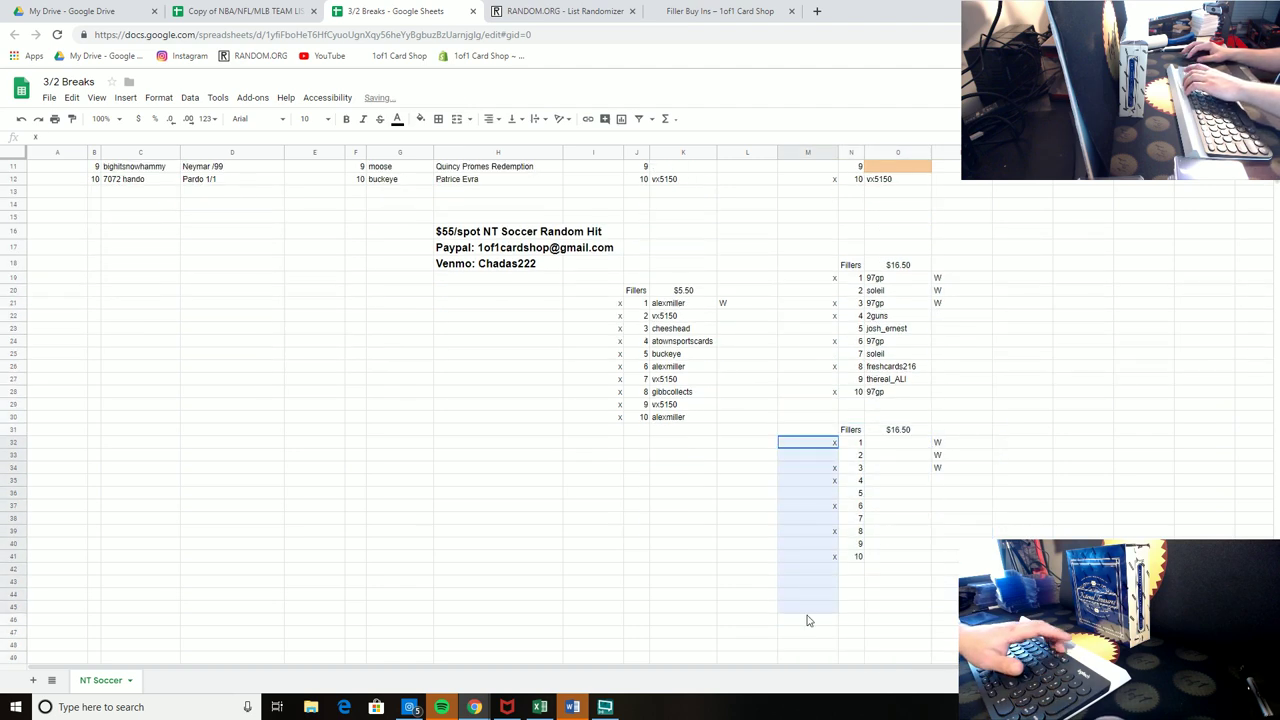
pyautogui.press('Delete')
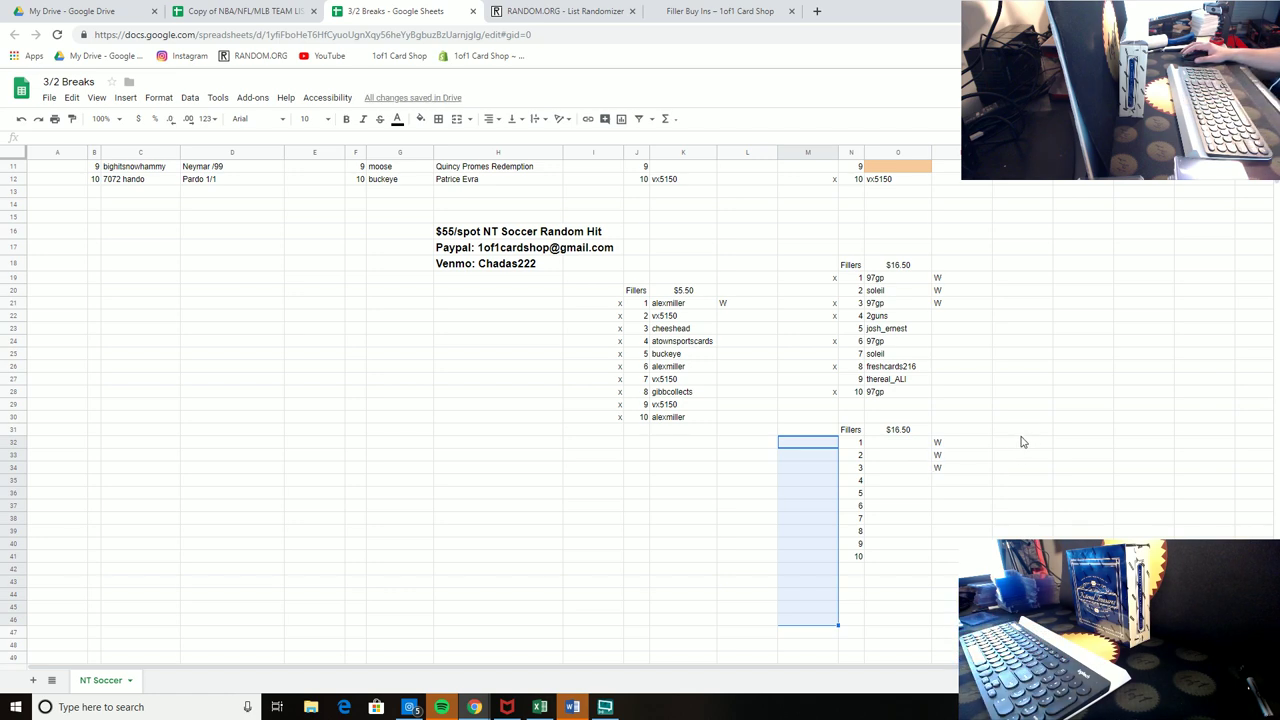
# Step: Mark original $16.50 filler spot 9 with x and confirm the new list's name cells are empty
pyautogui.click(825, 379)
pyautogui.write('x')
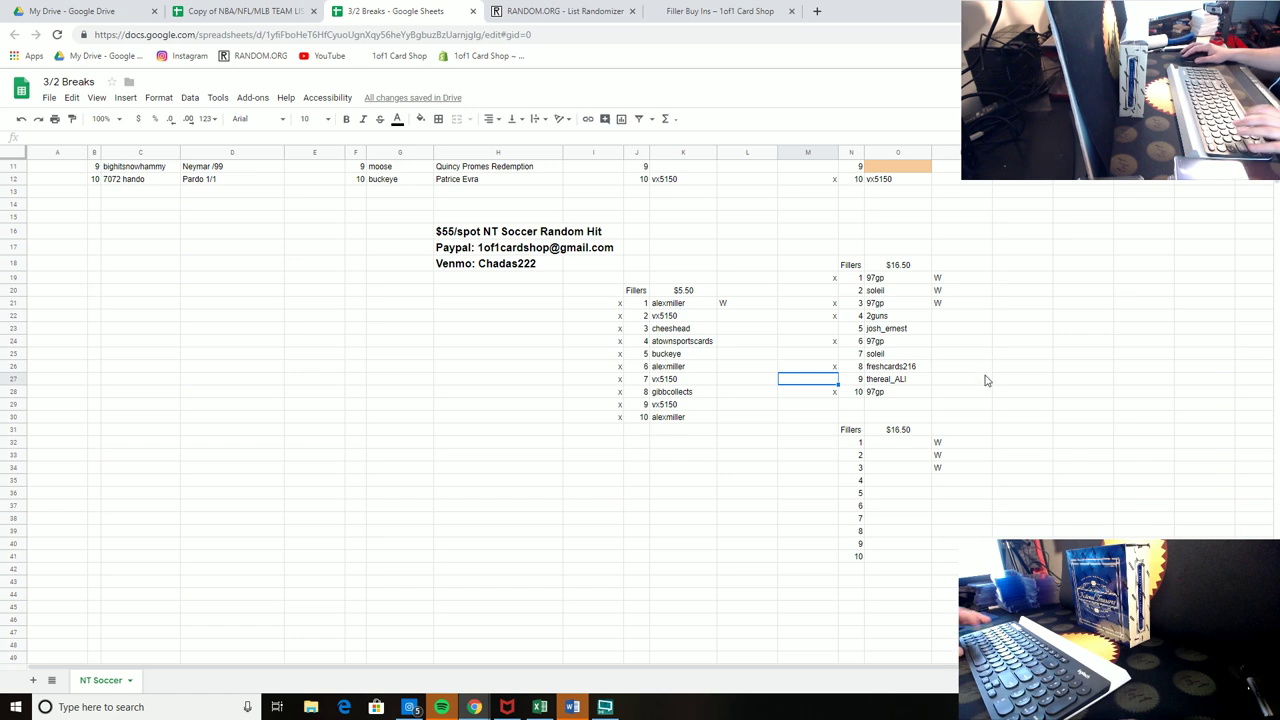
pyautogui.click(995, 379)
pyautogui.moveTo(925, 446); pyautogui.dragTo(900, 556)
pyautogui.click(975, 505)
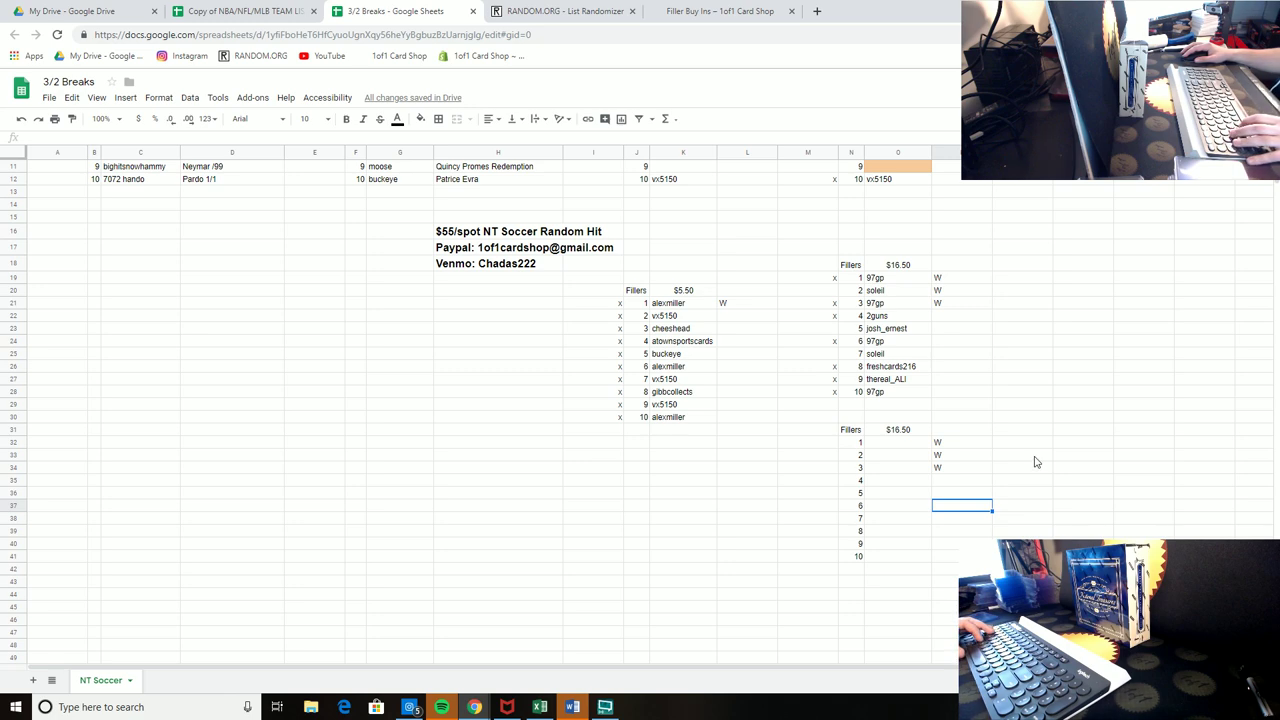
pyautogui.click(1017, 369)
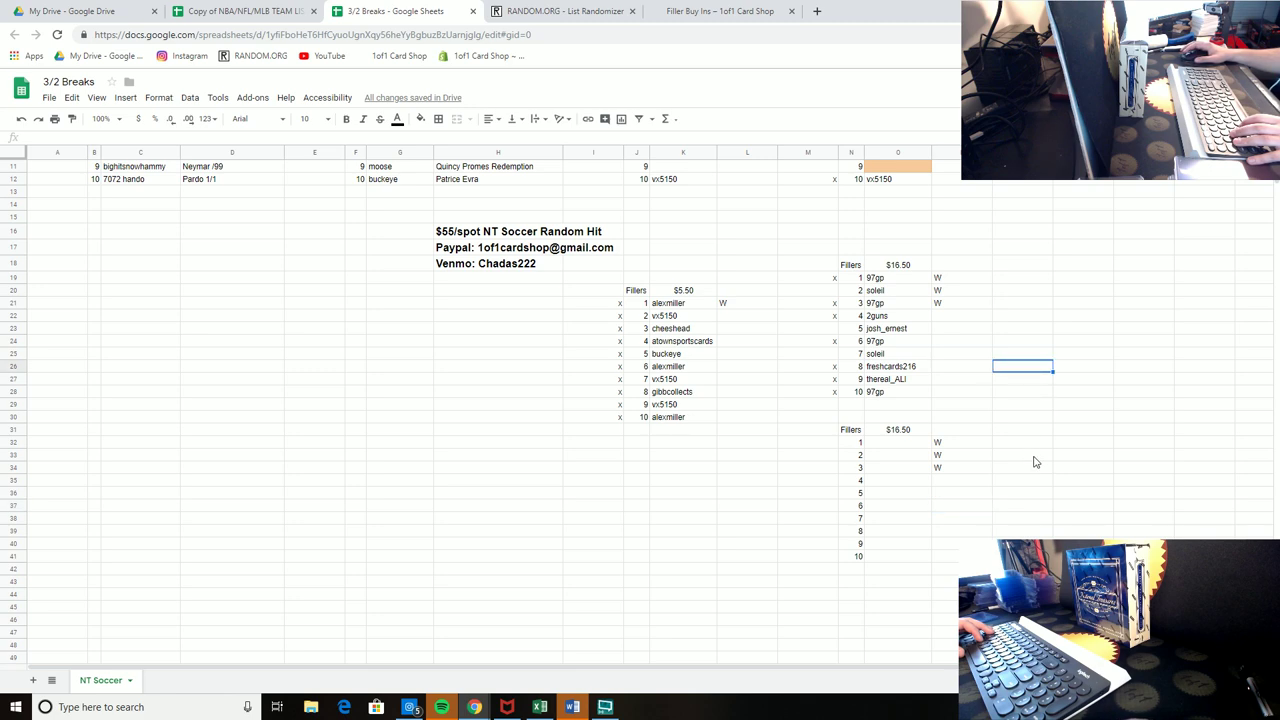
# Step: Review the names and empty column beside Box 6 spots 3 through 10
pyautogui.scroll(3, 1036, 462)
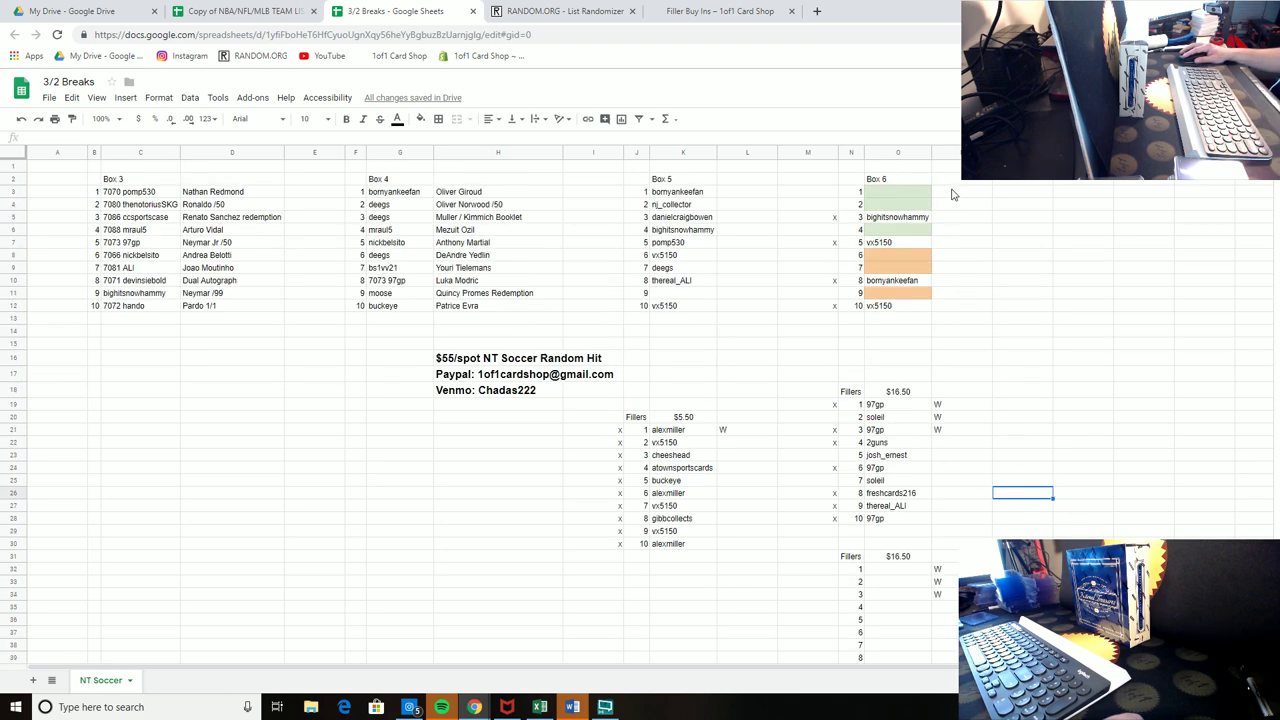
pyautogui.moveTo(952, 194); pyautogui.dragTo(888, 196)
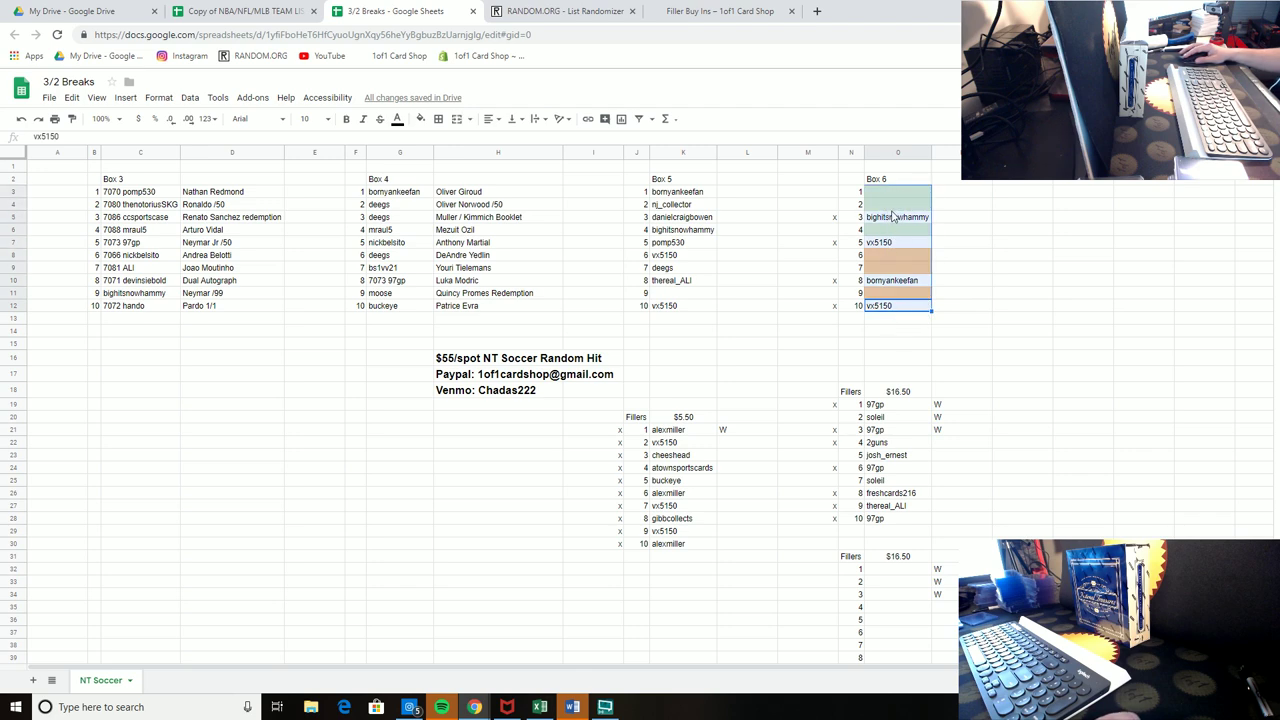
pyautogui.moveTo(943, 310); pyautogui.dragTo(938, 203)
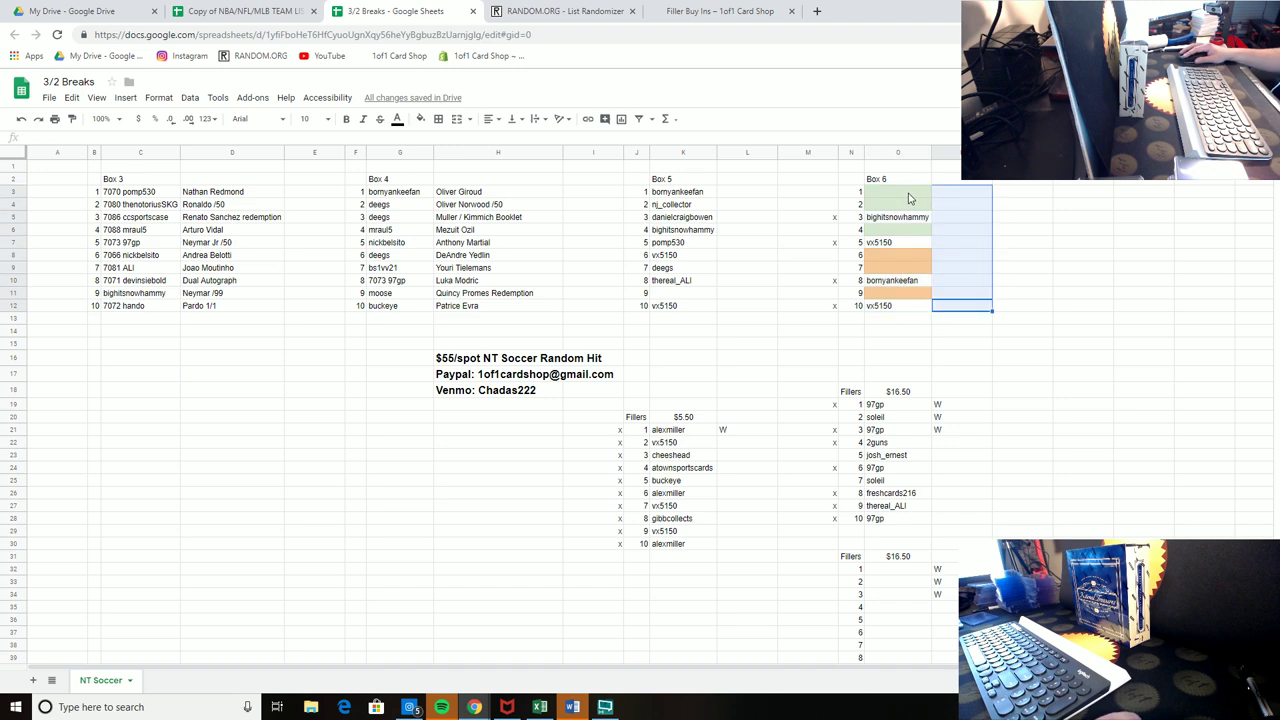
pyautogui.click(903, 217)
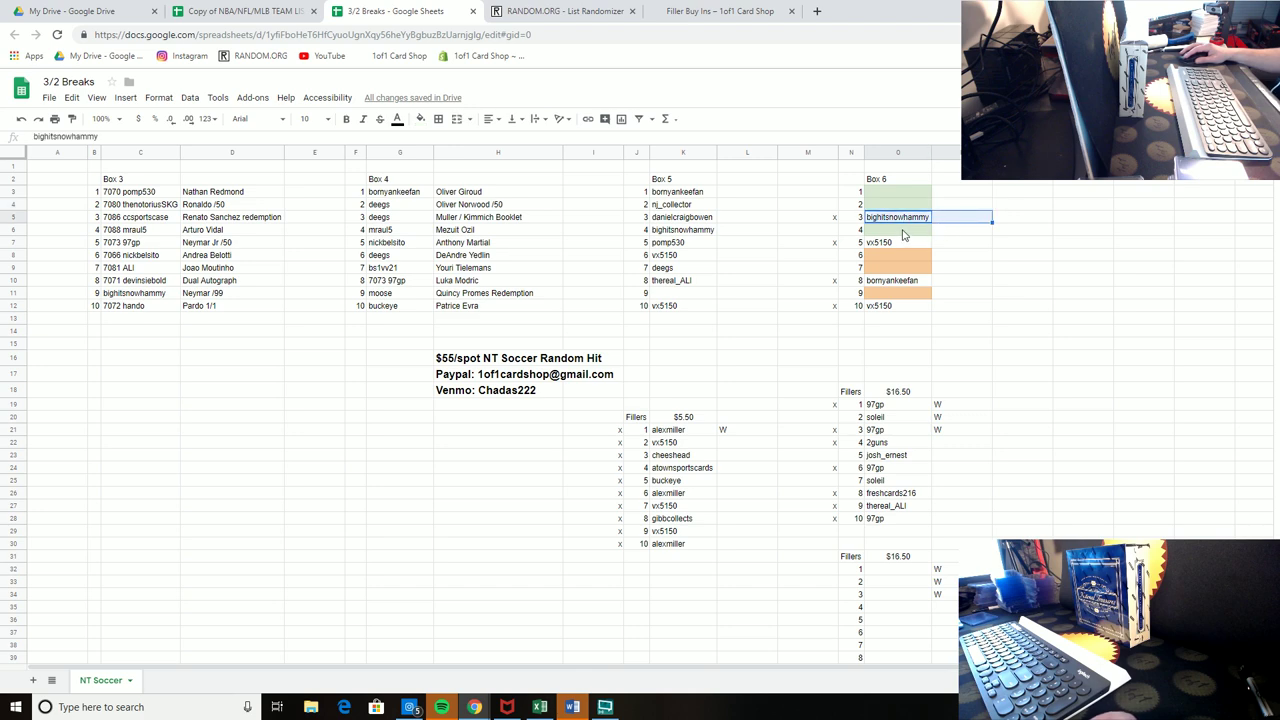
pyautogui.click(903, 231)
pyautogui.click(922, 244)
pyautogui.click(916, 257)
pyautogui.click(912, 268)
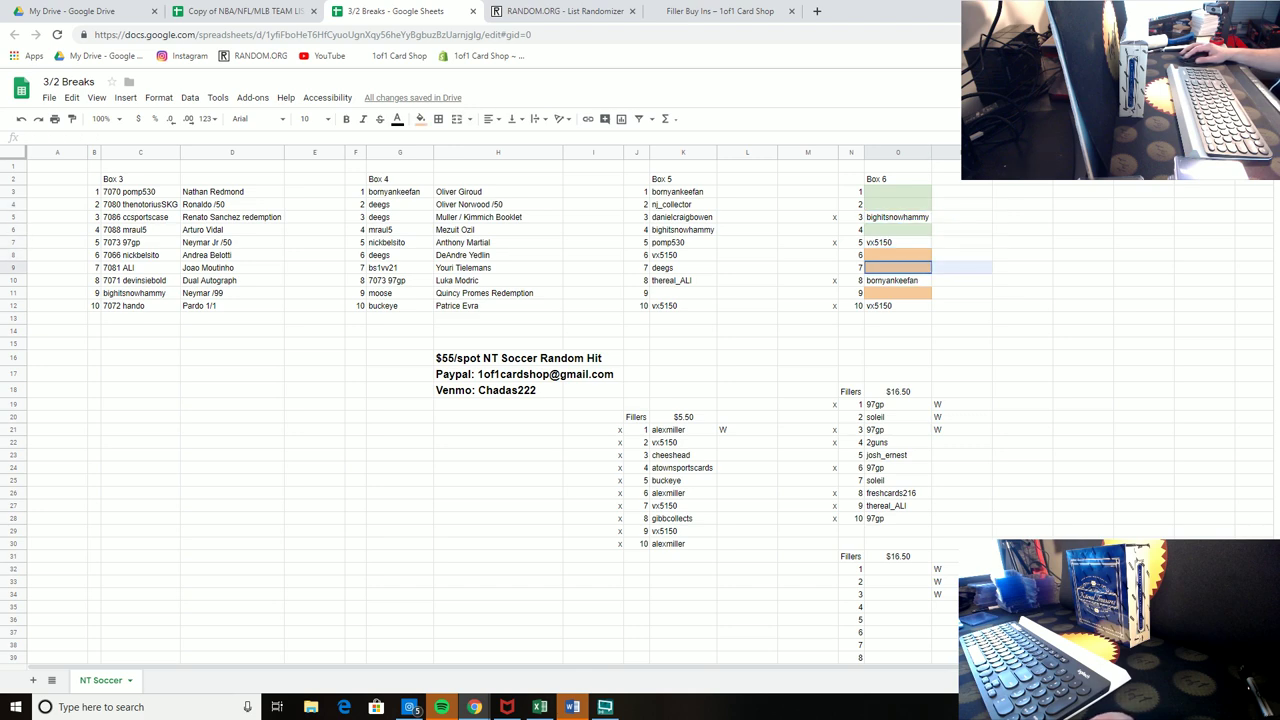
pyautogui.click(915, 281)
pyautogui.click(914, 293)
pyautogui.click(912, 306)
pyautogui.click(1030, 296)
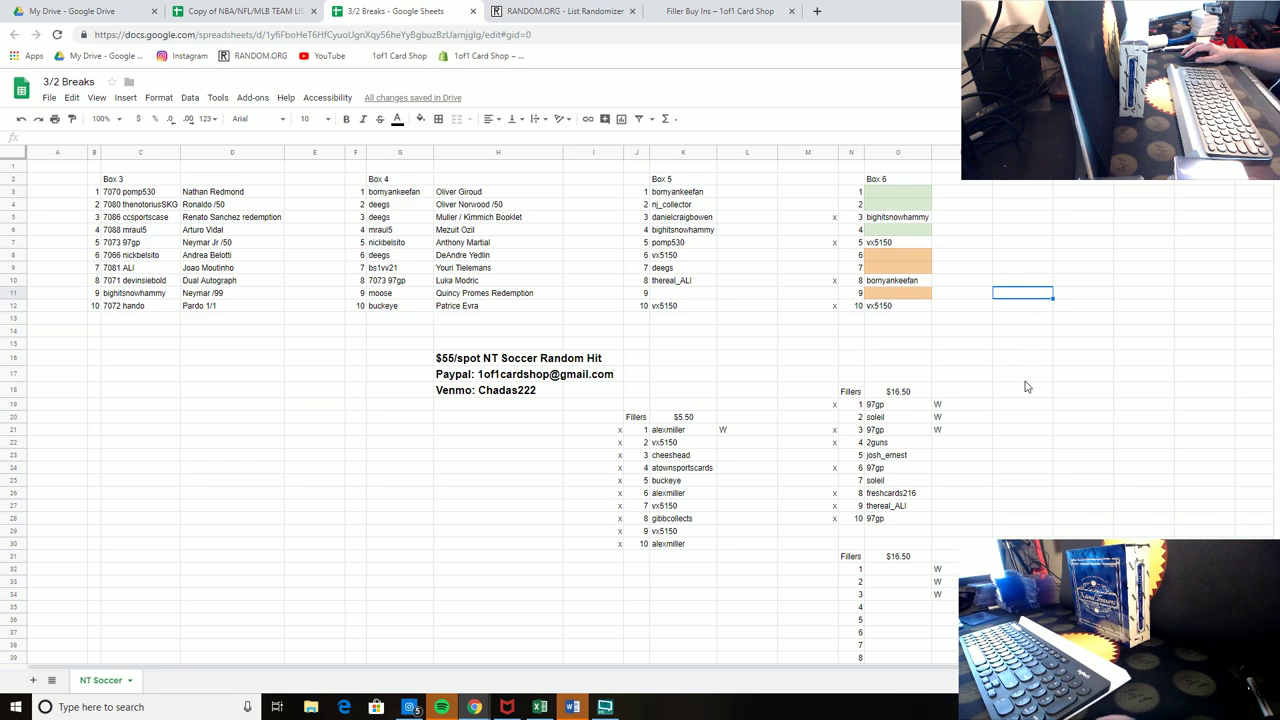
pyautogui.click(1030, 455)
pyautogui.scroll(-2, 1030, 470)
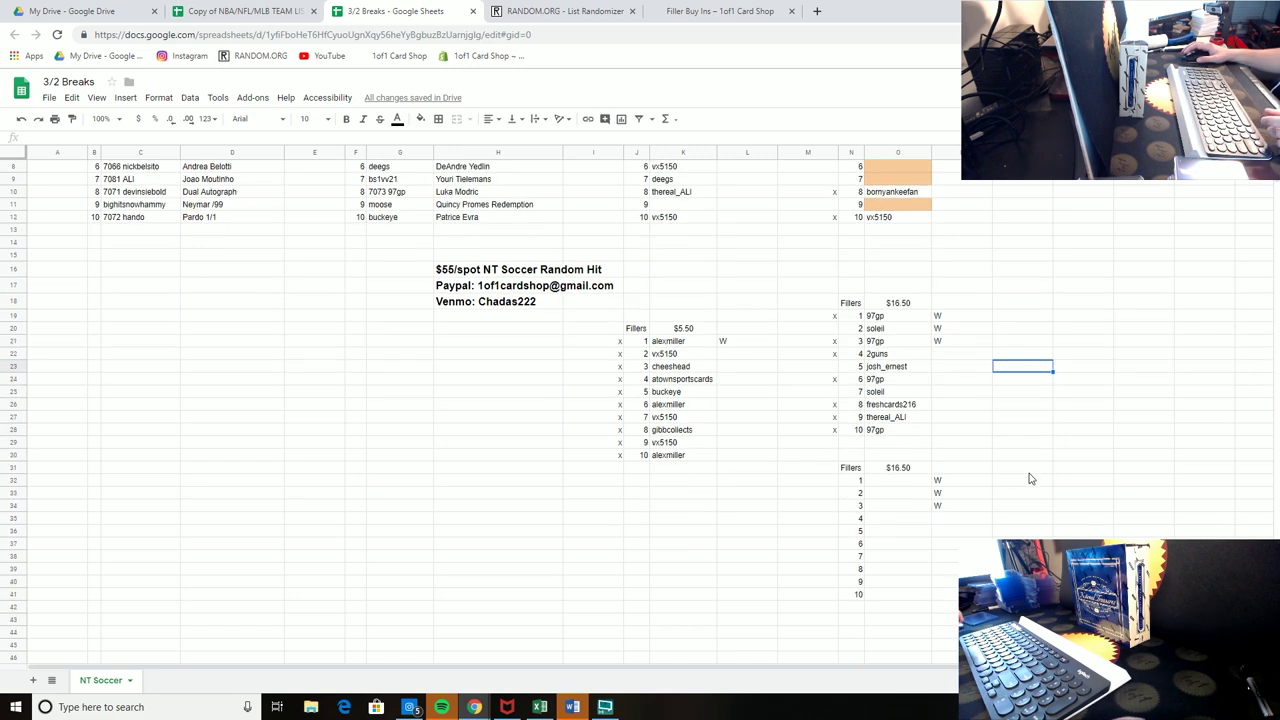
pyautogui.scroll(-2, 1031, 479)
pyautogui.scroll(1, 1031, 479)
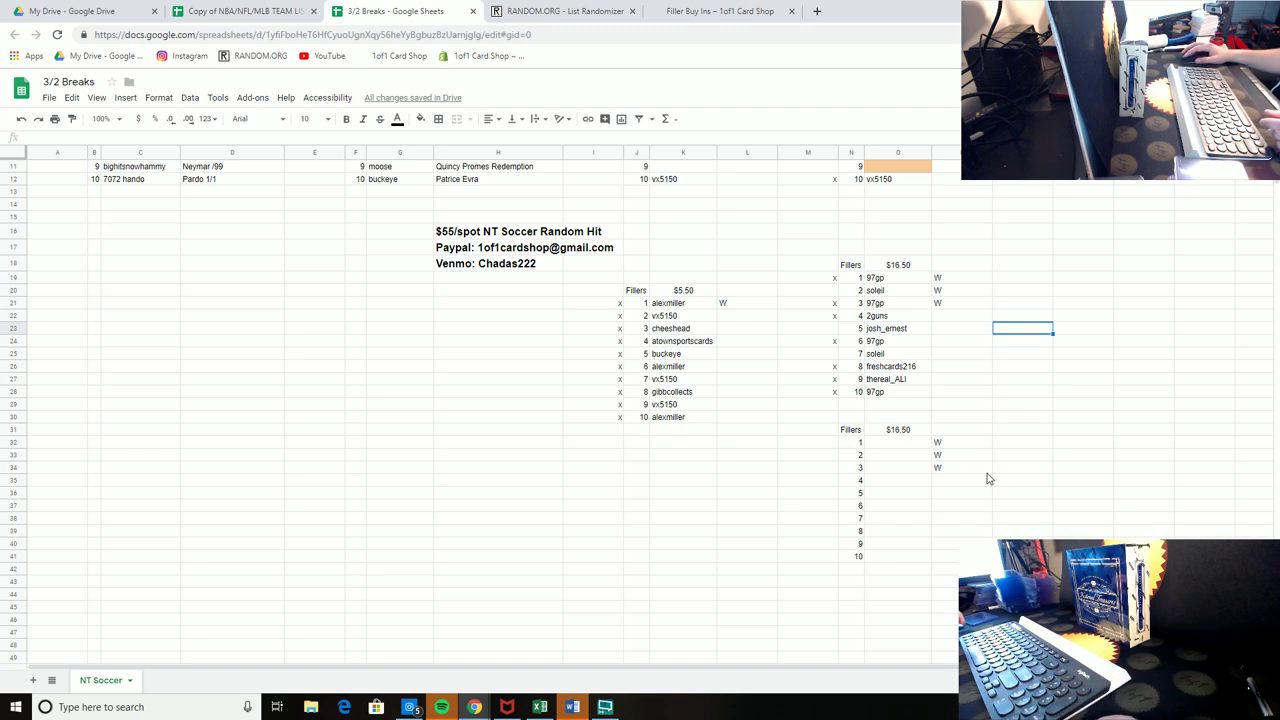
pyautogui.click(978, 508)
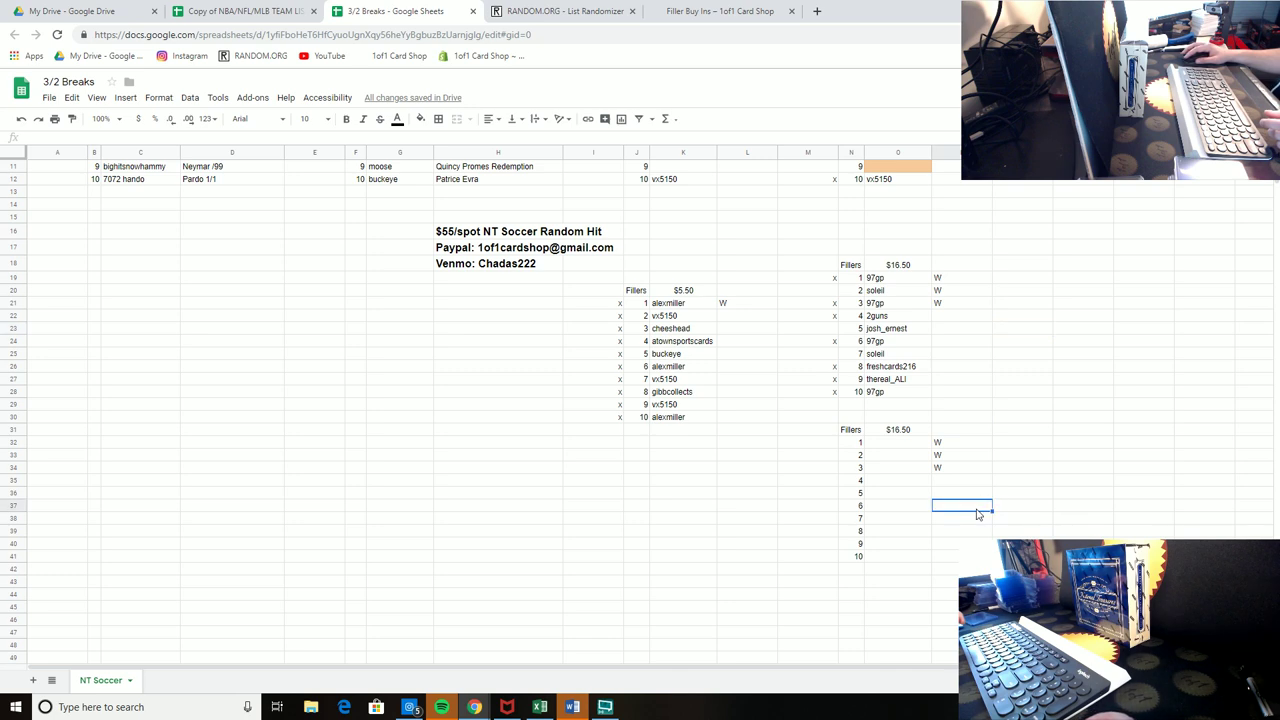
pyautogui.click(824, 334)
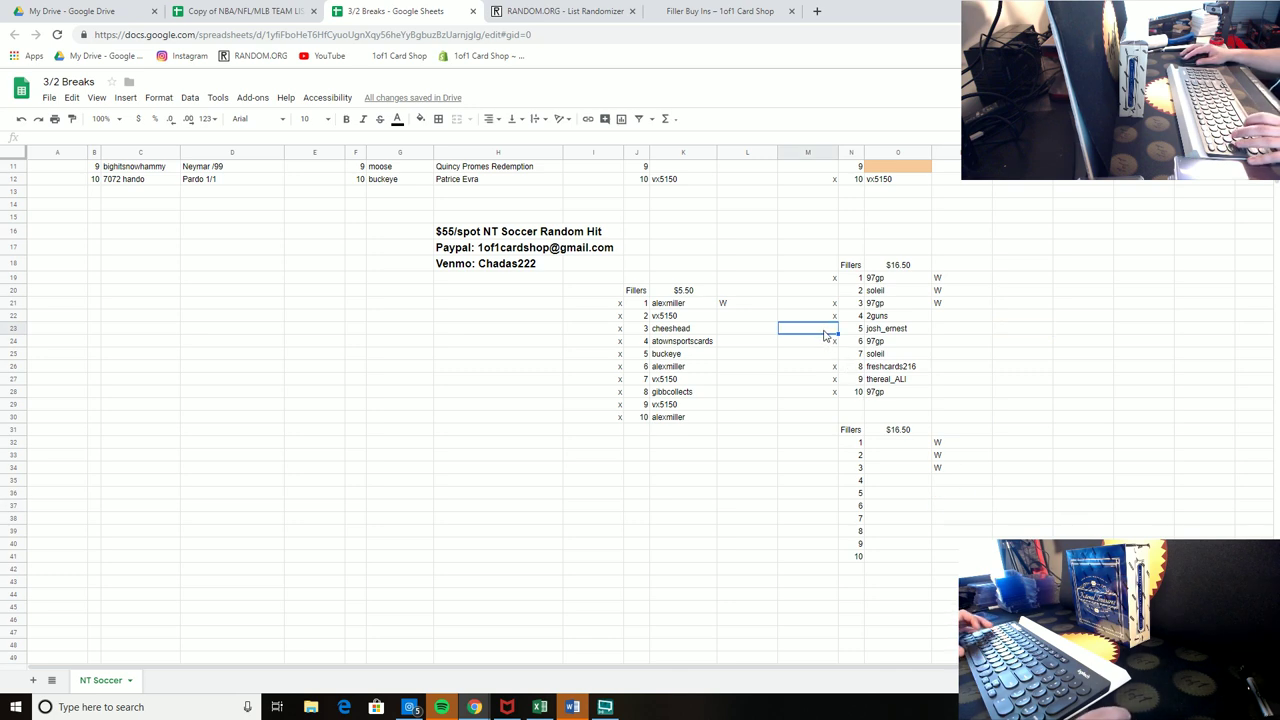
pyautogui.write('x')
pyautogui.click(945, 355)
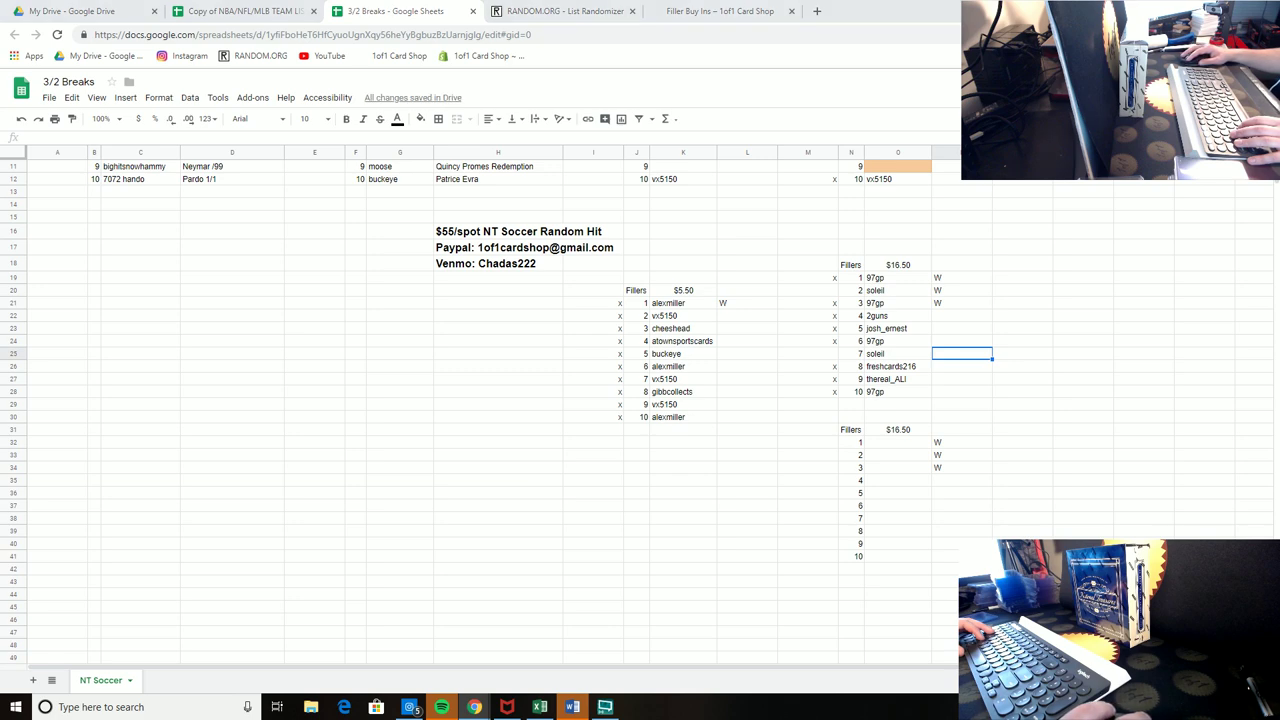
pyautogui.click(810, 354)
pyautogui.write('x')
pyautogui.click(1003, 333)
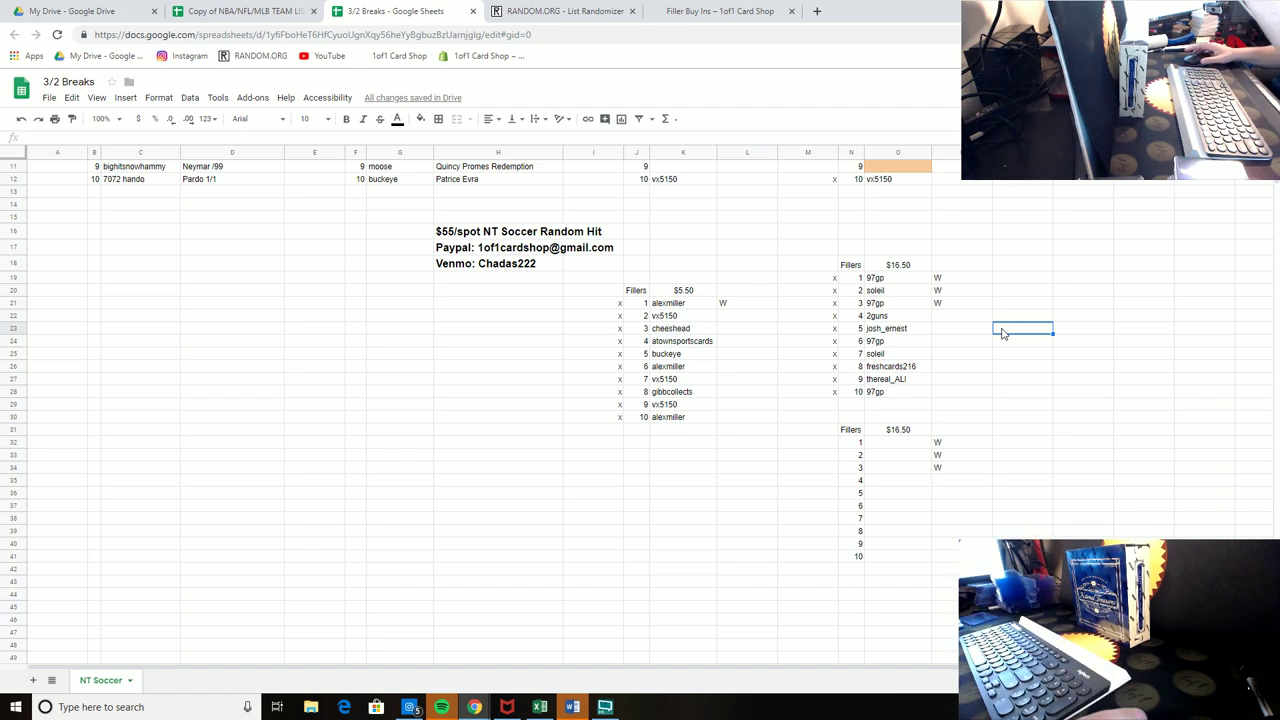
# Step: Copy the ten $5.50 filler names
pyautogui.moveTo(666, 417); pyautogui.dragTo(670, 303)
pyautogui.rightClick(673, 304)
pyautogui.click(703, 334)
pyautogui.scroll(3, 760, 340)
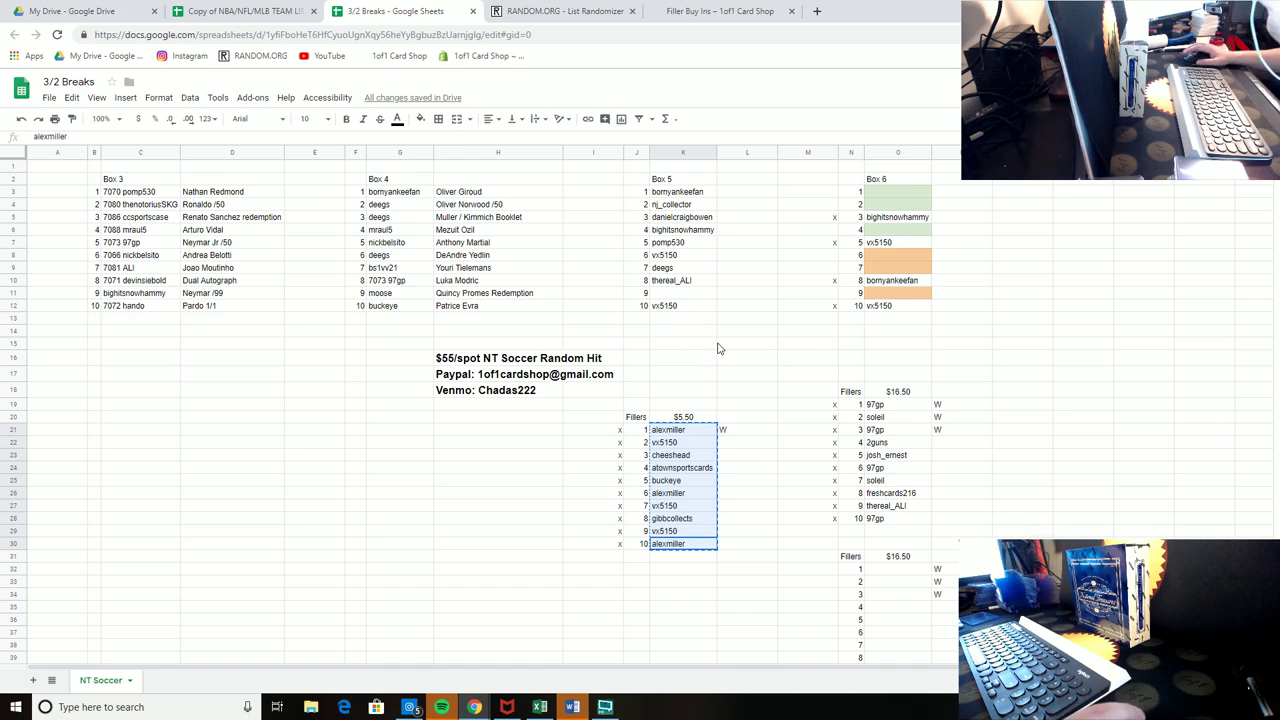
pyautogui.click(562, 11)
pyautogui.click(530, 107)
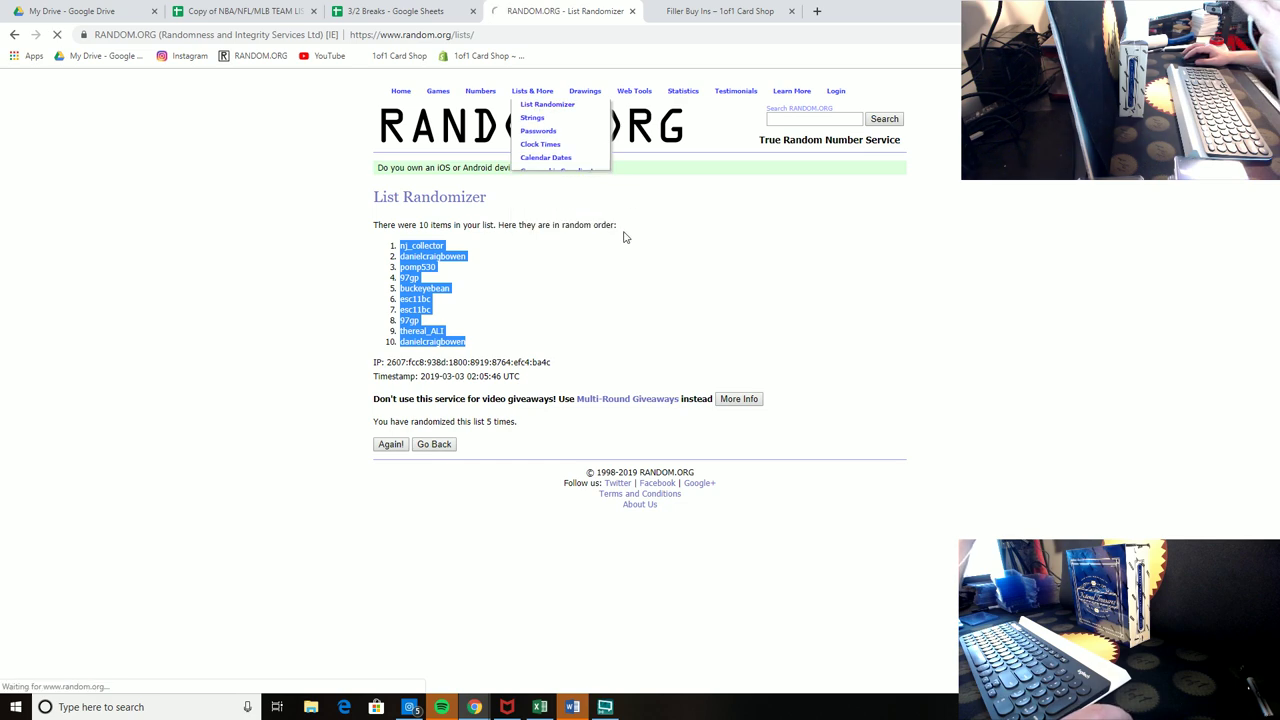
pyautogui.rightClick(460, 363)
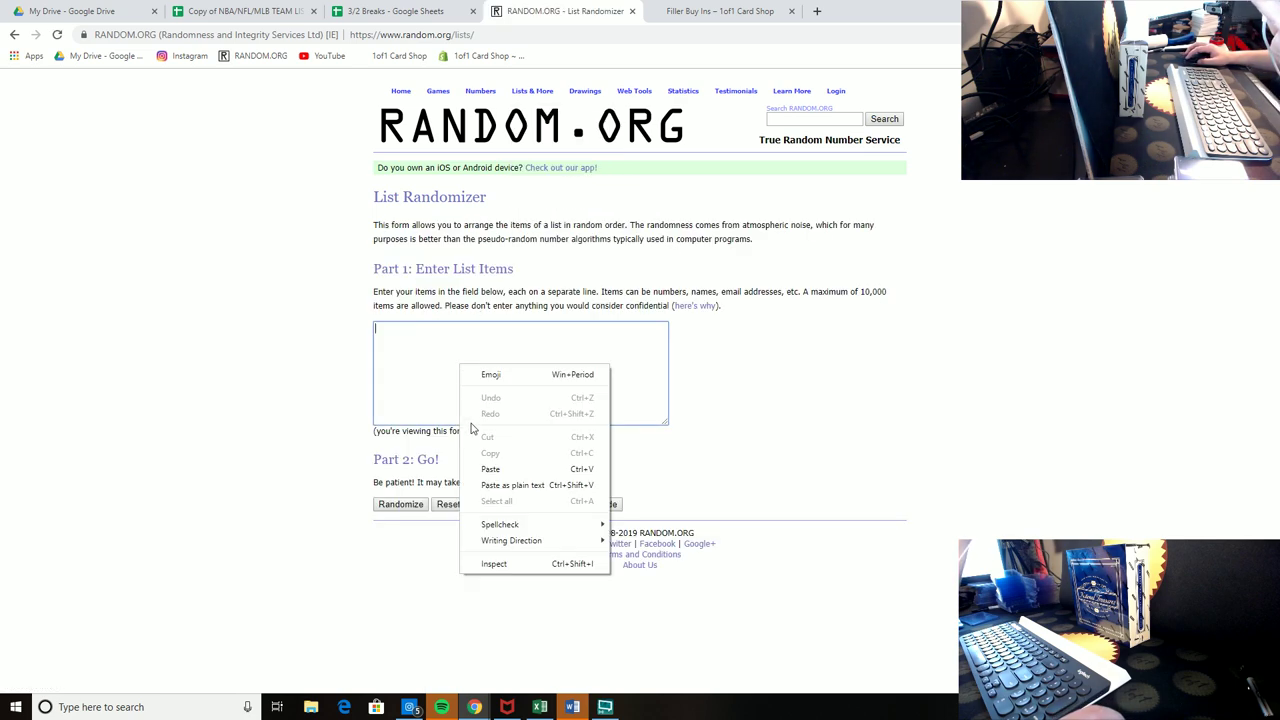
pyautogui.click(486, 468)
pyautogui.click(380, 507)
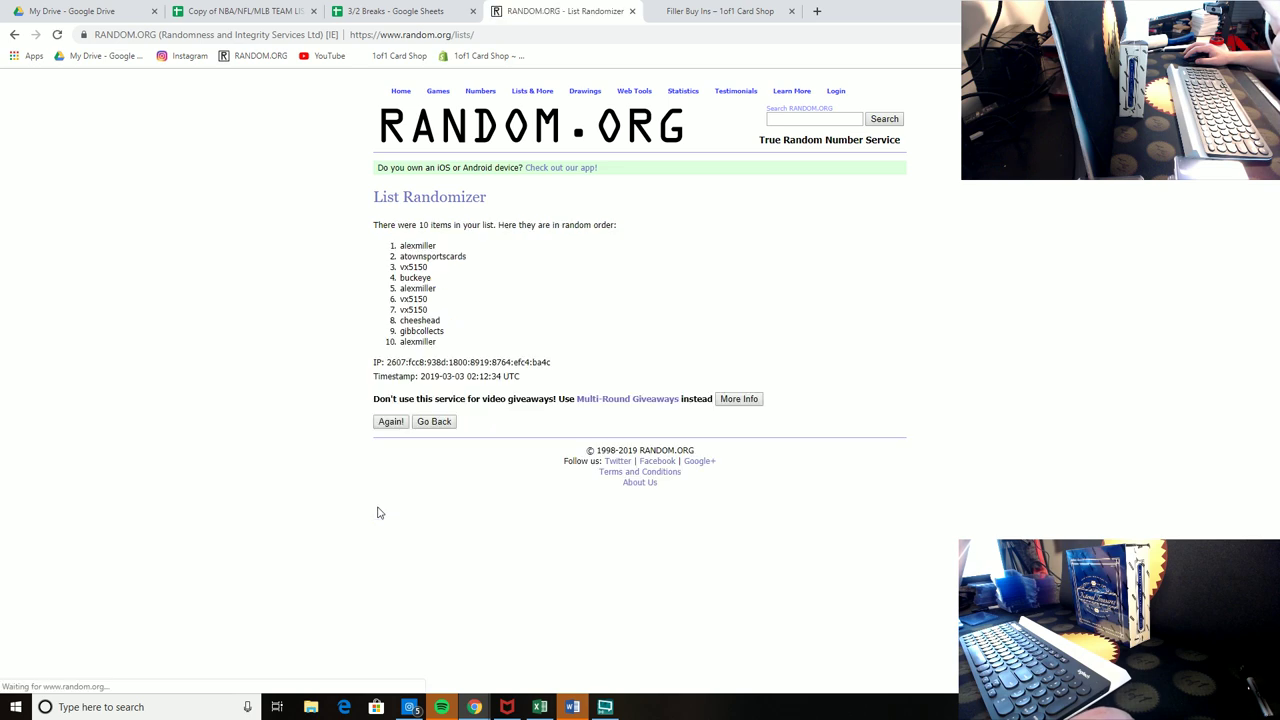
pyautogui.click(390, 423)
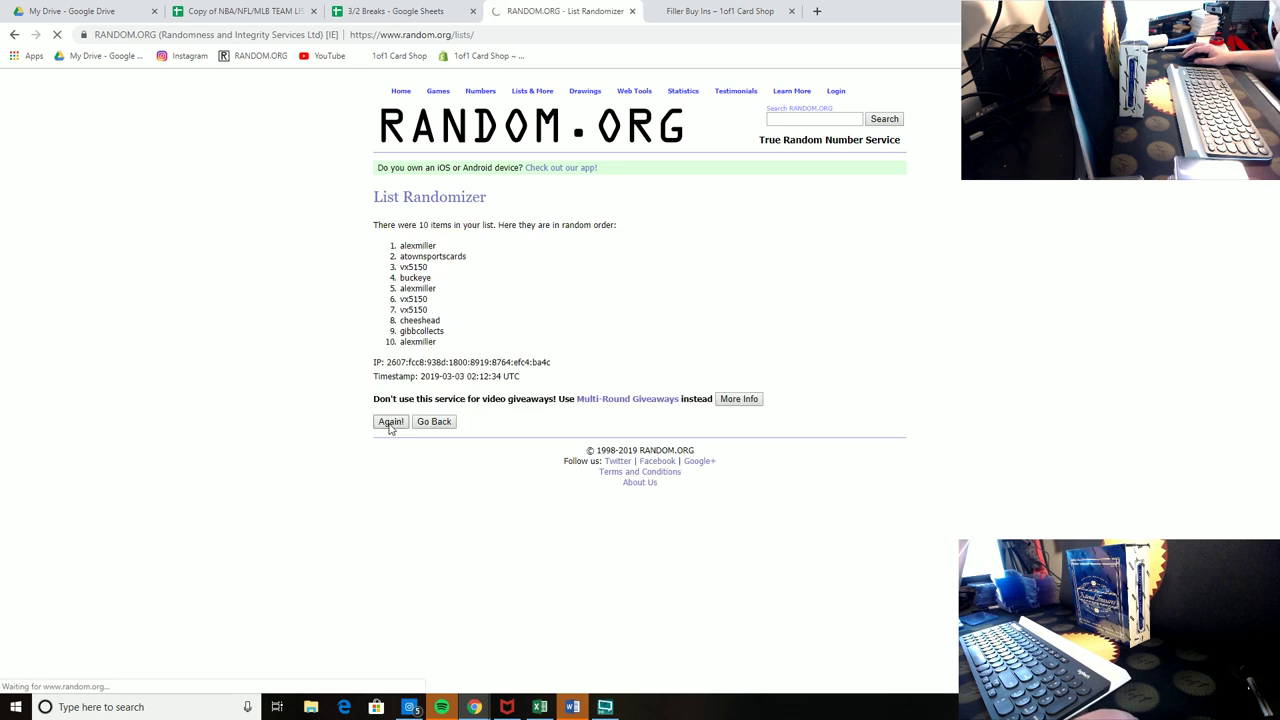
pyautogui.click(390, 444)
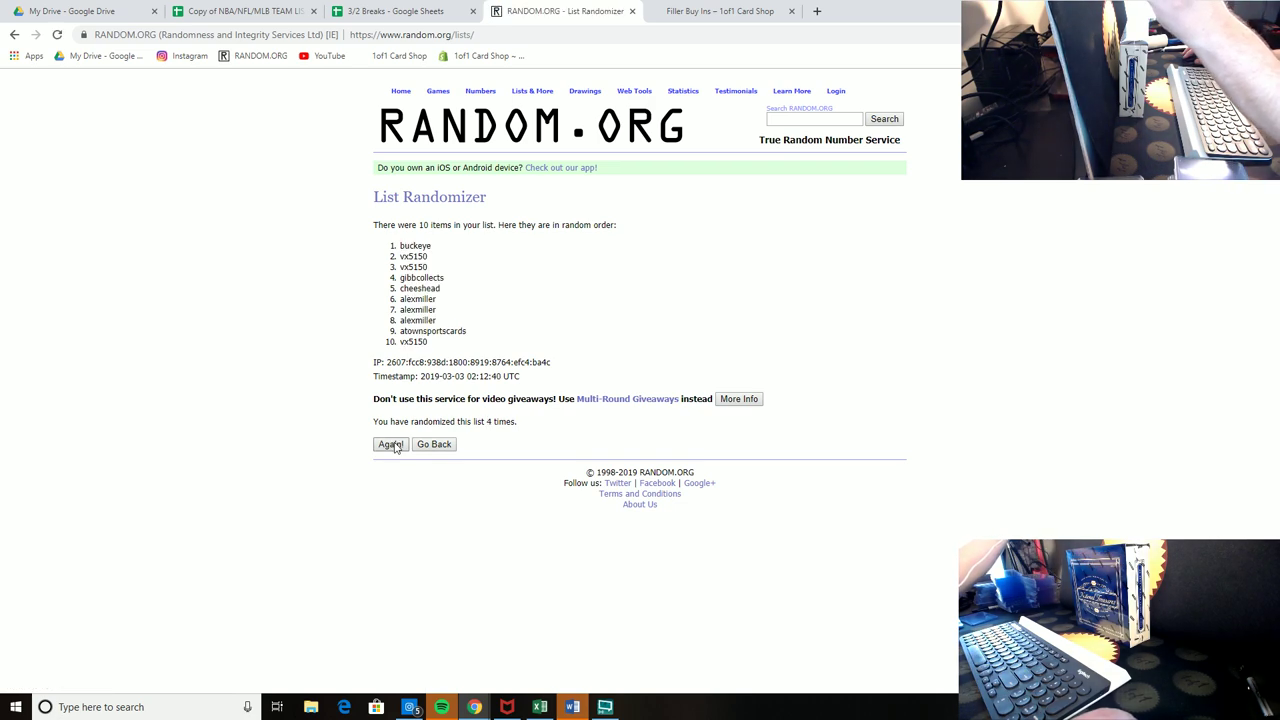
pyautogui.click(391, 444)
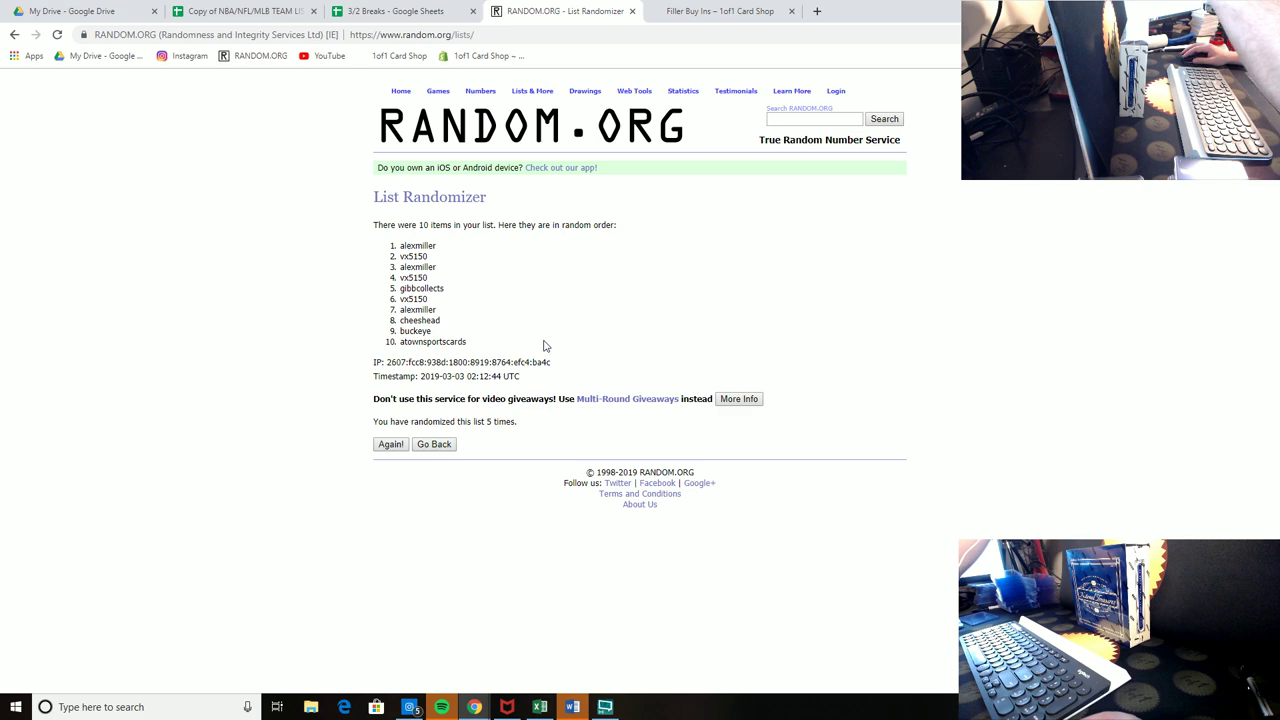
pyautogui.click(429, 11)
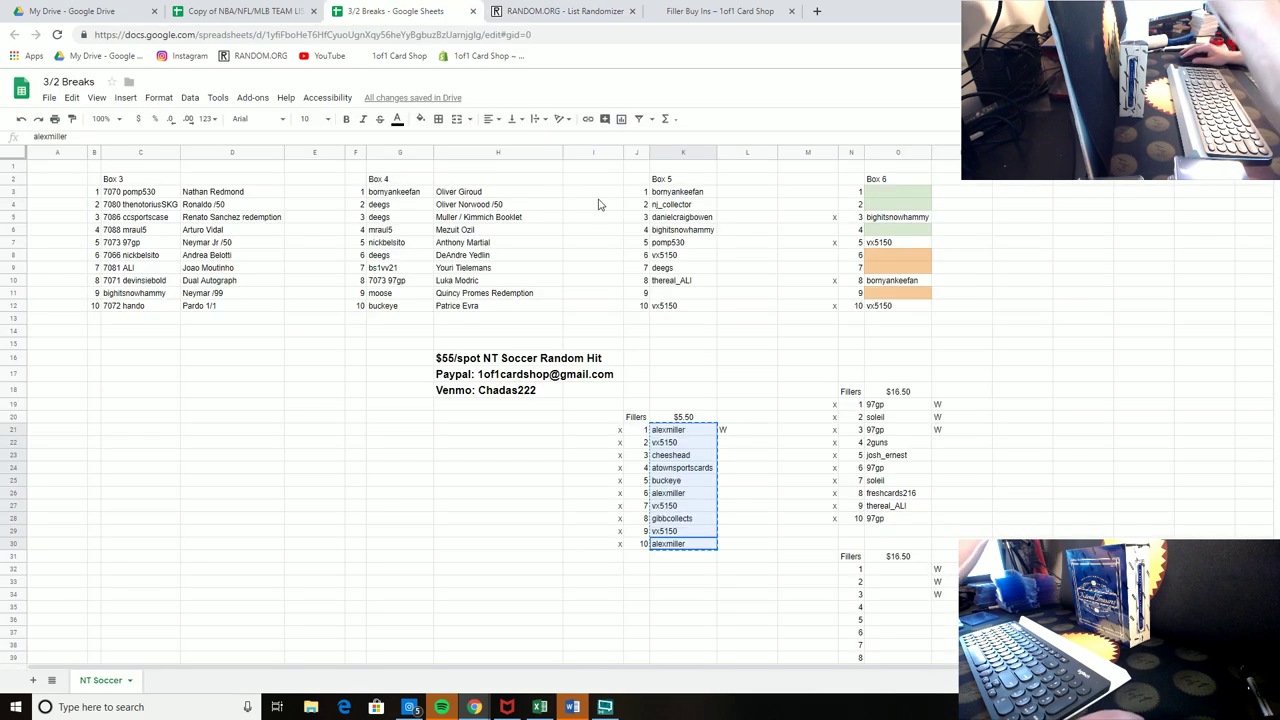
pyautogui.click(688, 432)
pyautogui.moveTo(689, 423); pyautogui.dragTo(660, 293)
pyautogui.click(636, 357)
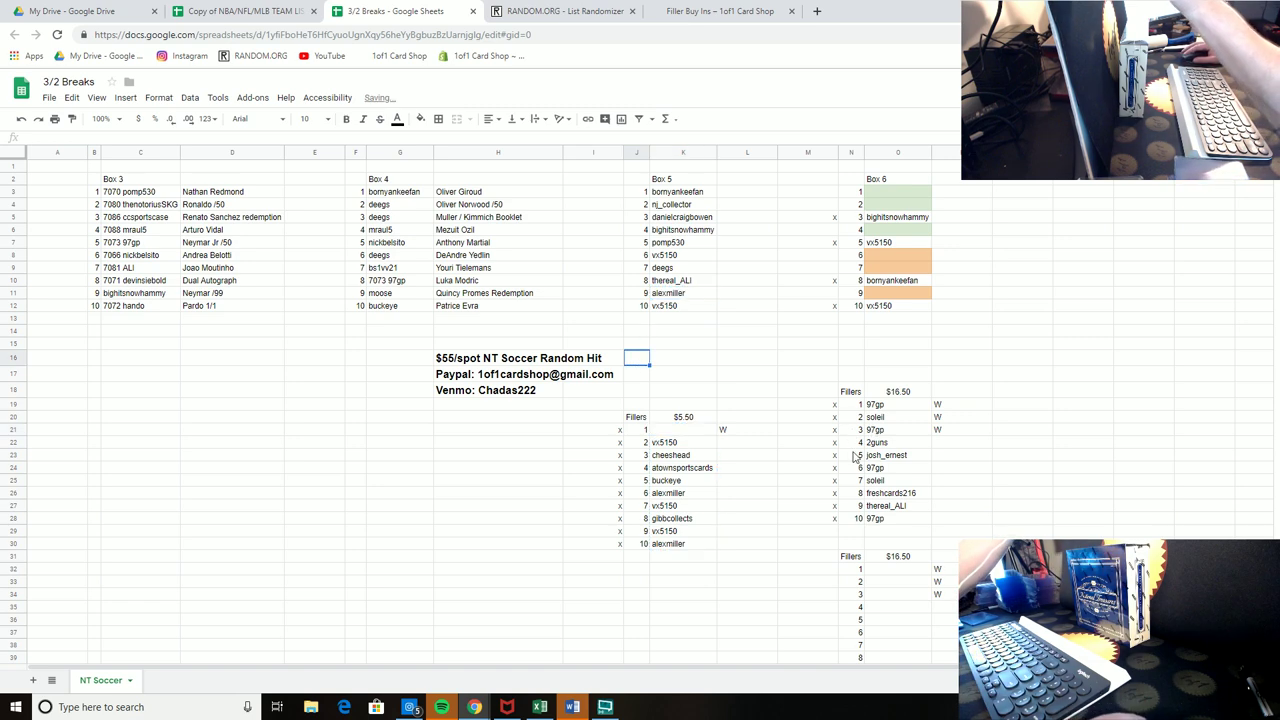
# Step: Copy the ten $16.50 filler names
pyautogui.moveTo(886, 518); pyautogui.dragTo(884, 403)
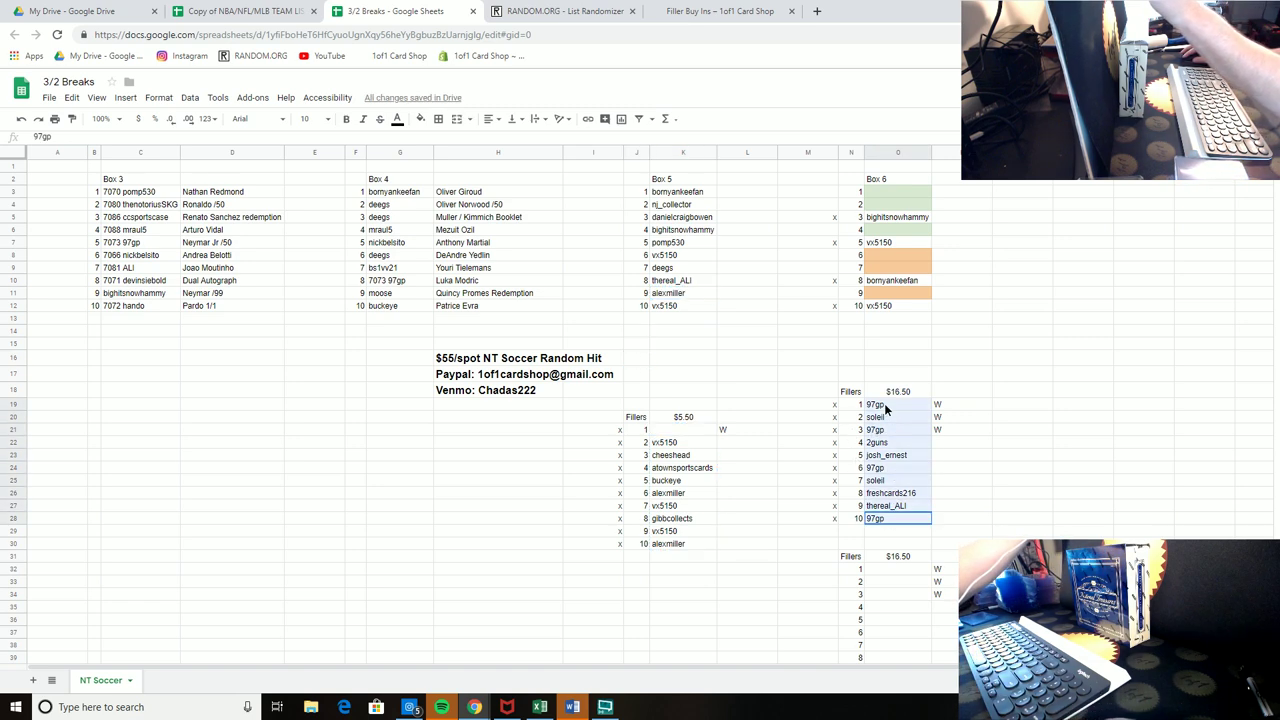
pyautogui.rightClick(884, 403)
pyautogui.click(912, 436)
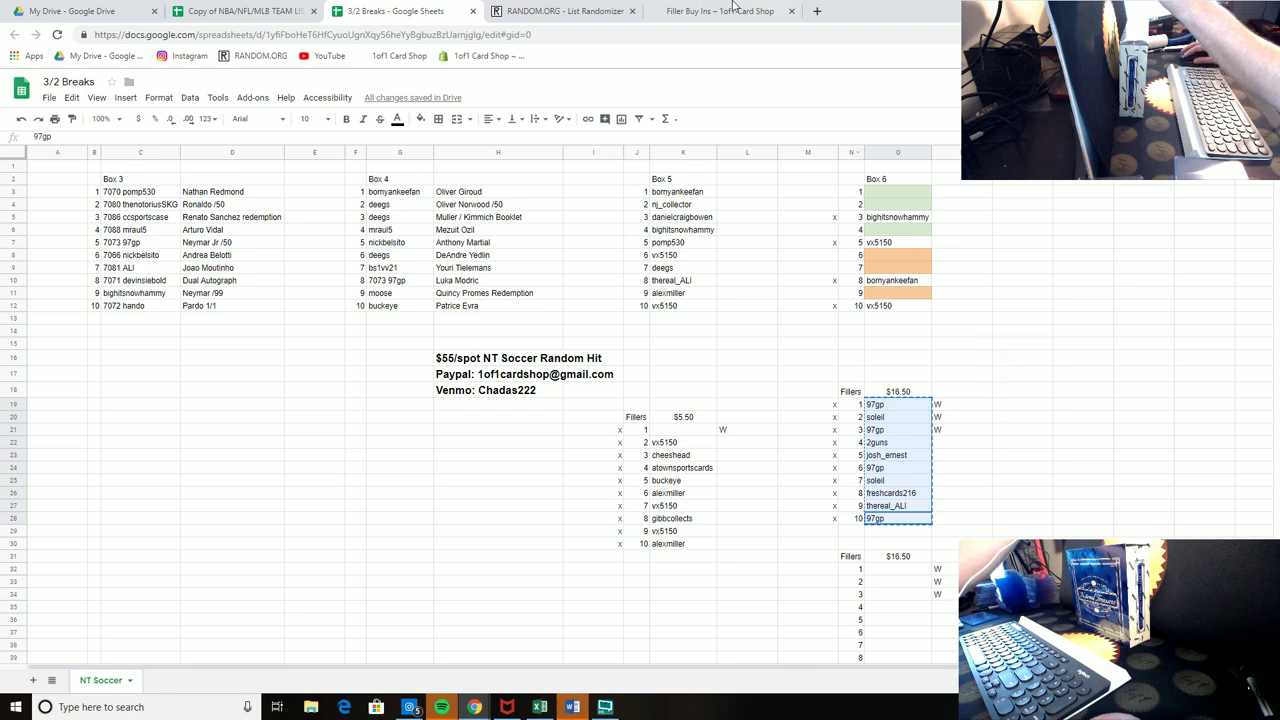
pyautogui.click(565, 10)
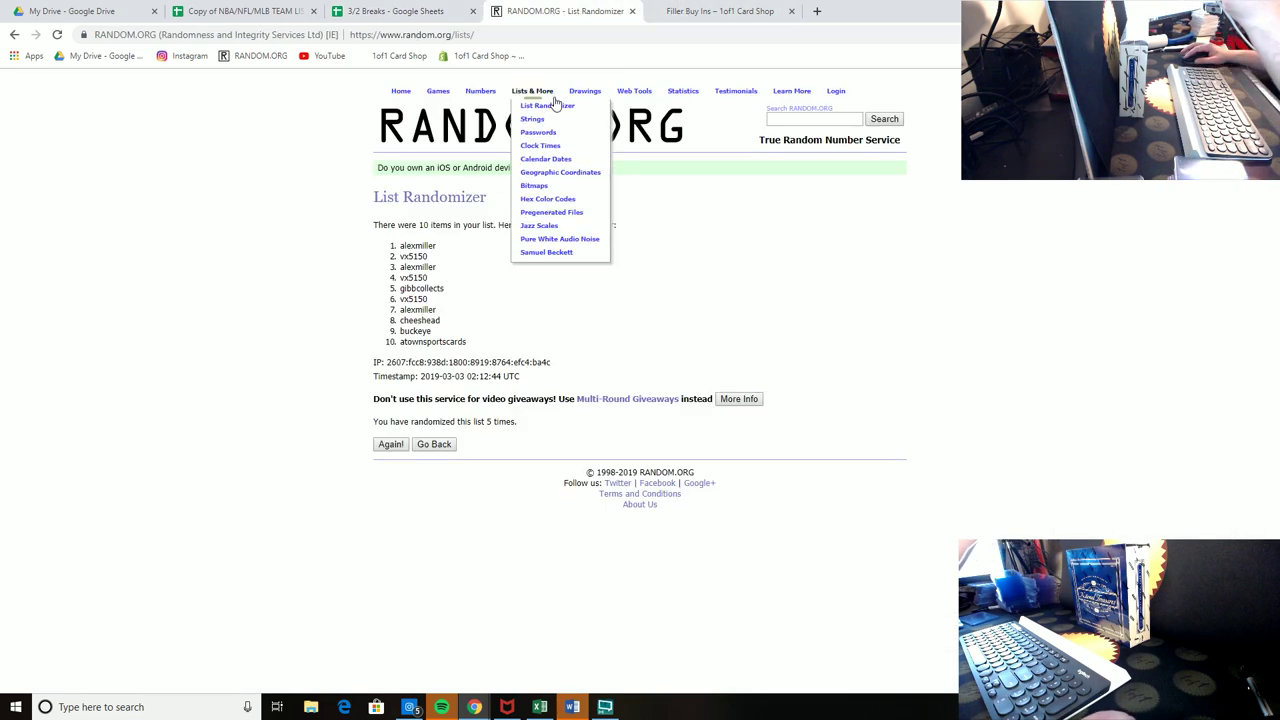
# Step: Paste the $16.50 filler names into a fresh List Randomizer and shuffle five times
pyautogui.click(551, 108)
pyautogui.click(457, 360)
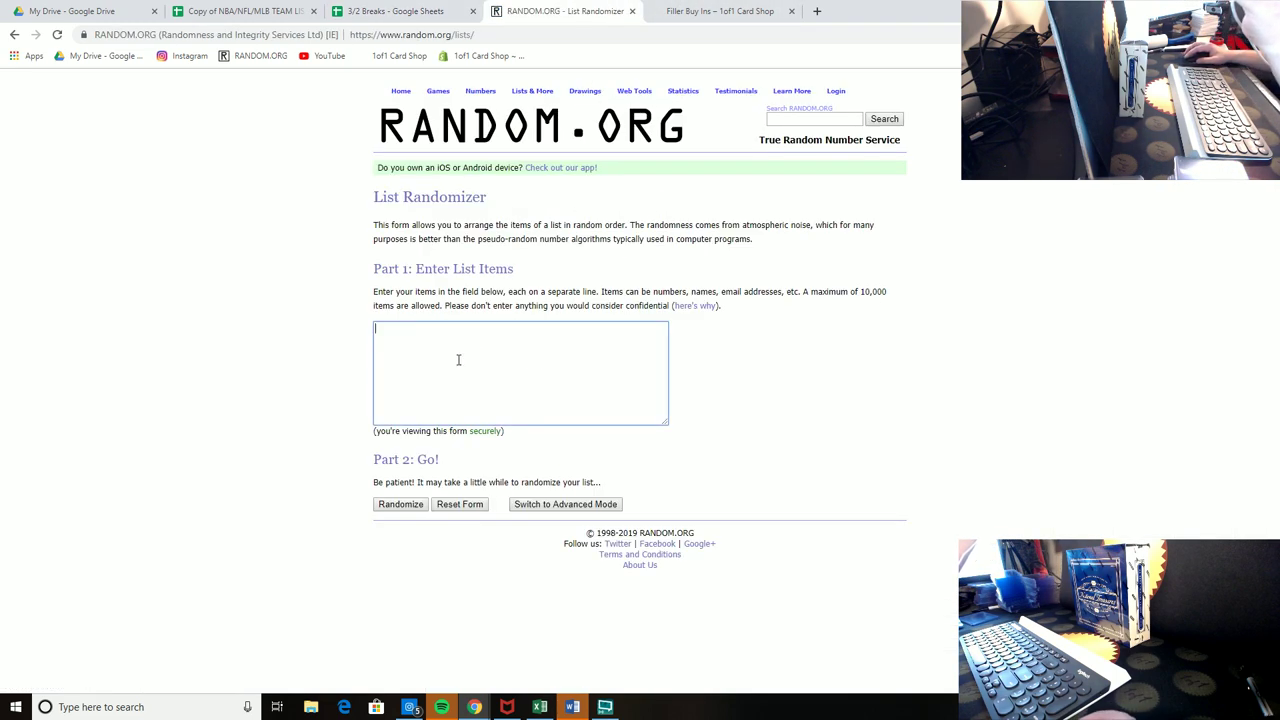
pyautogui.rightClick(457, 360)
pyautogui.click(488, 466)
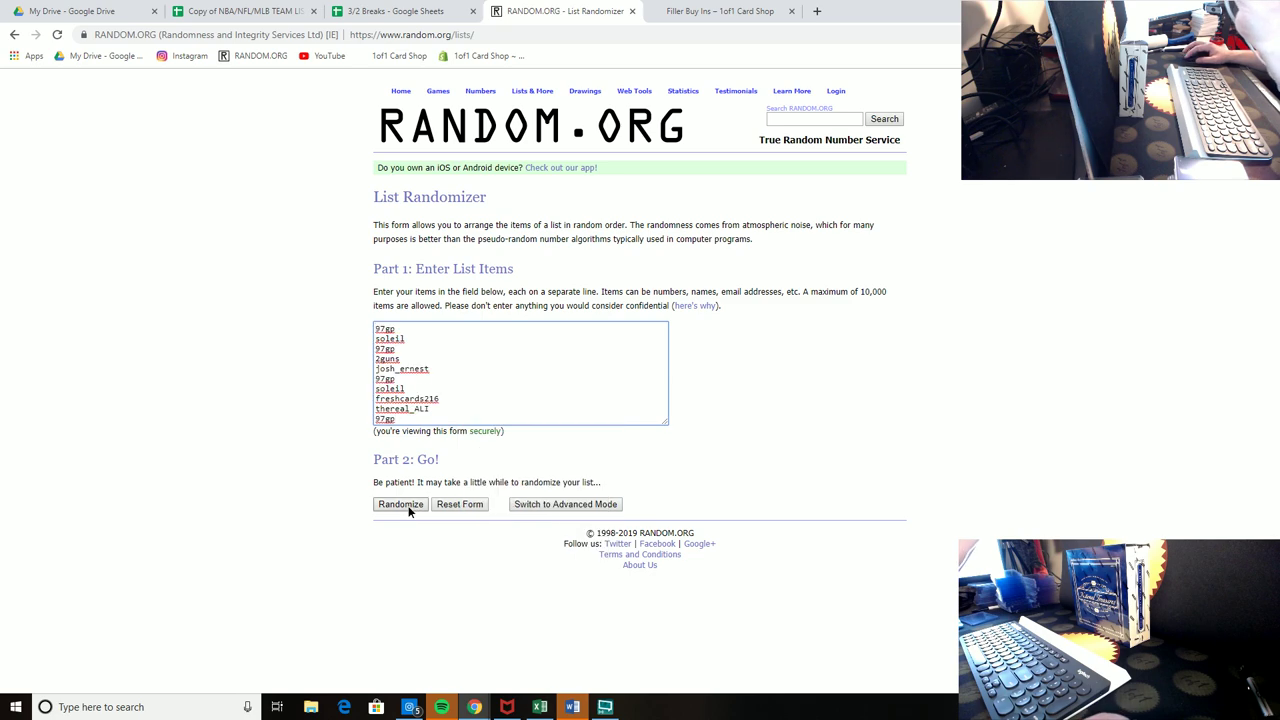
pyautogui.click(401, 505)
pyautogui.click(390, 424)
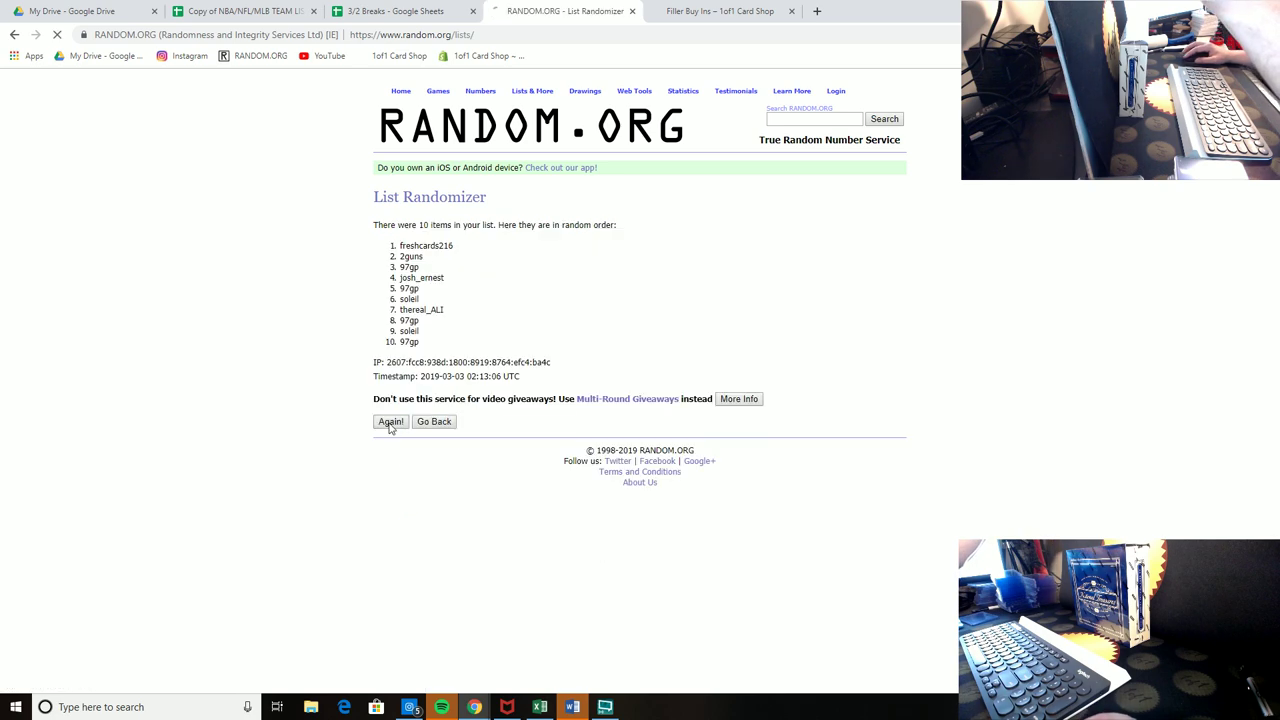
pyautogui.click(391, 446)
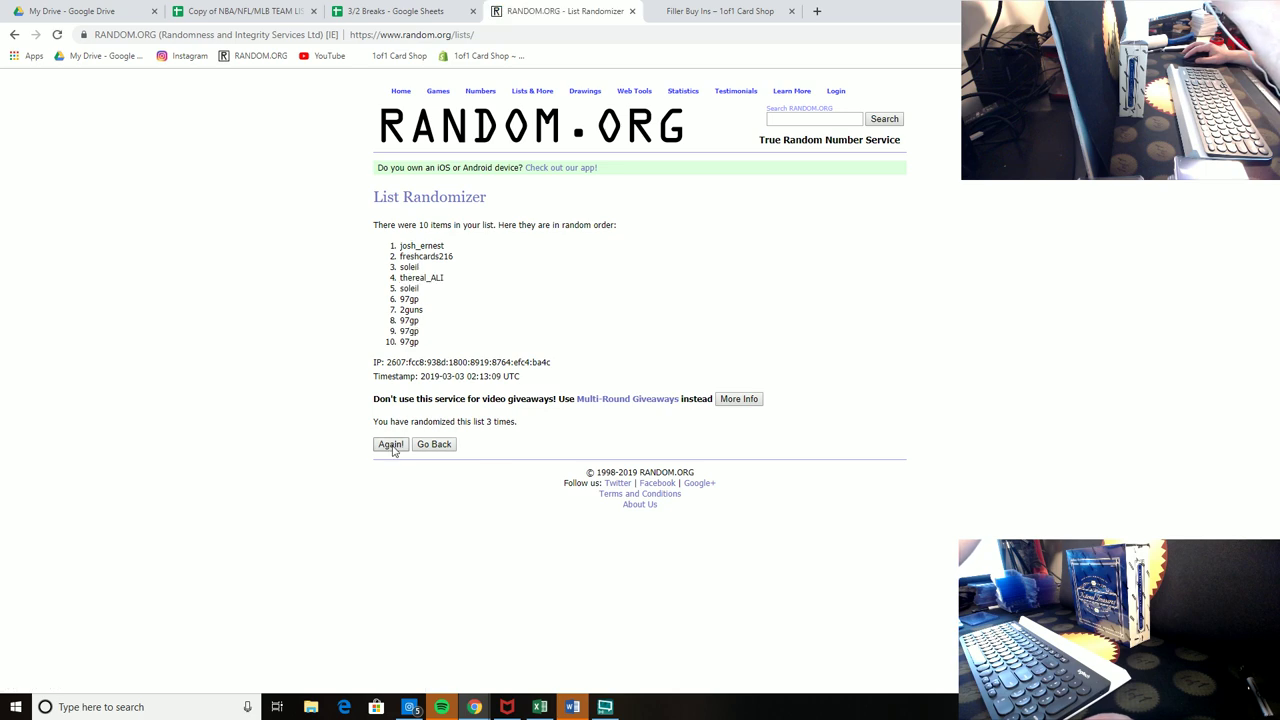
pyautogui.click(391, 445)
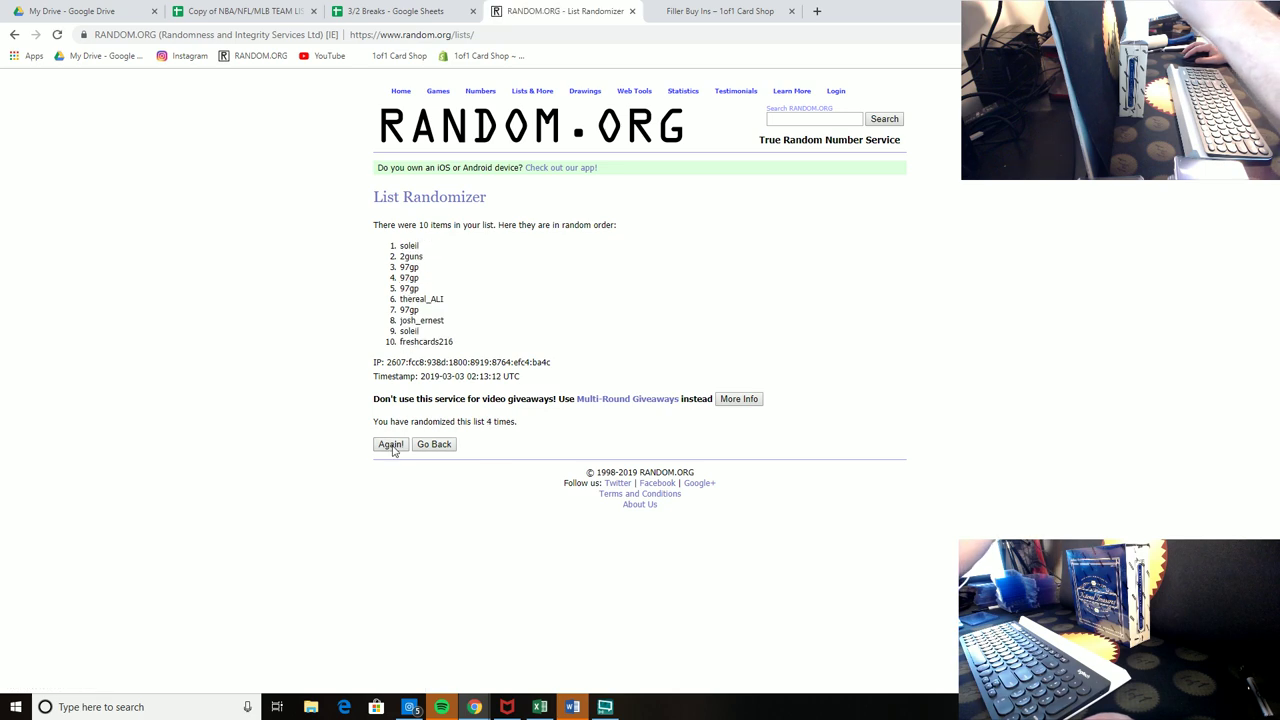
pyautogui.click(391, 445)
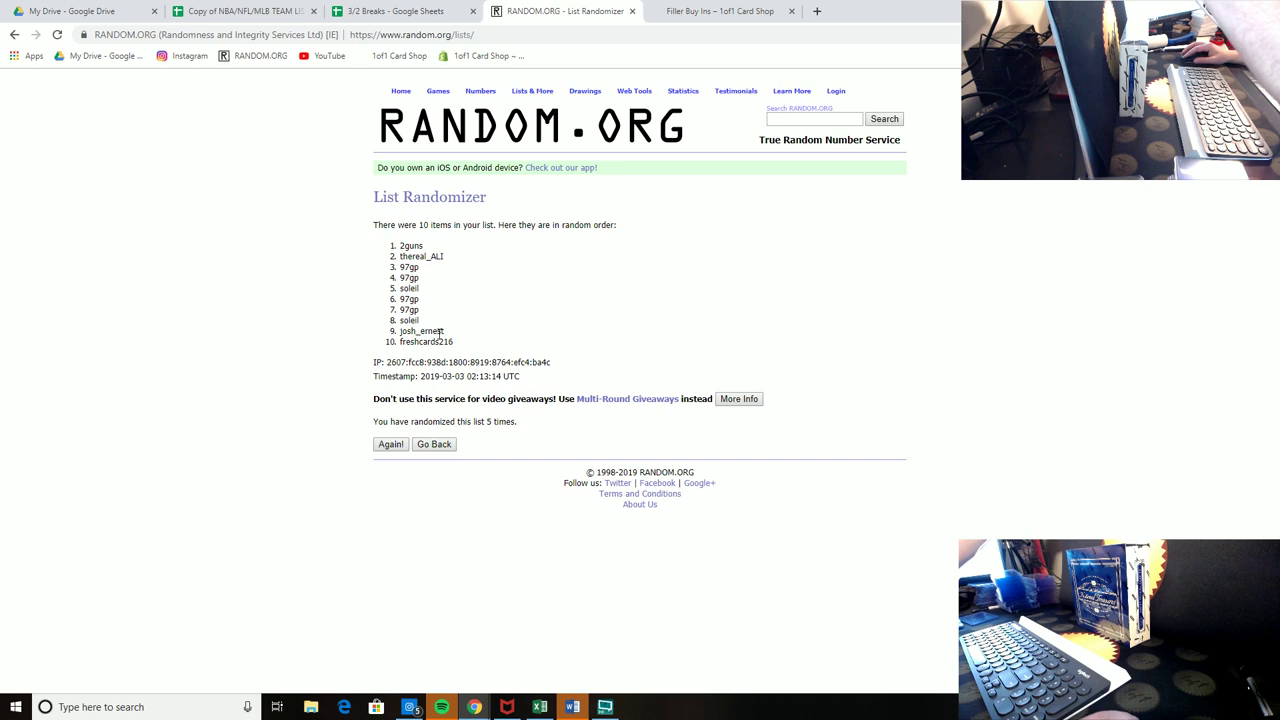
pyautogui.moveTo(465, 346); pyautogui.dragTo(371, 257)
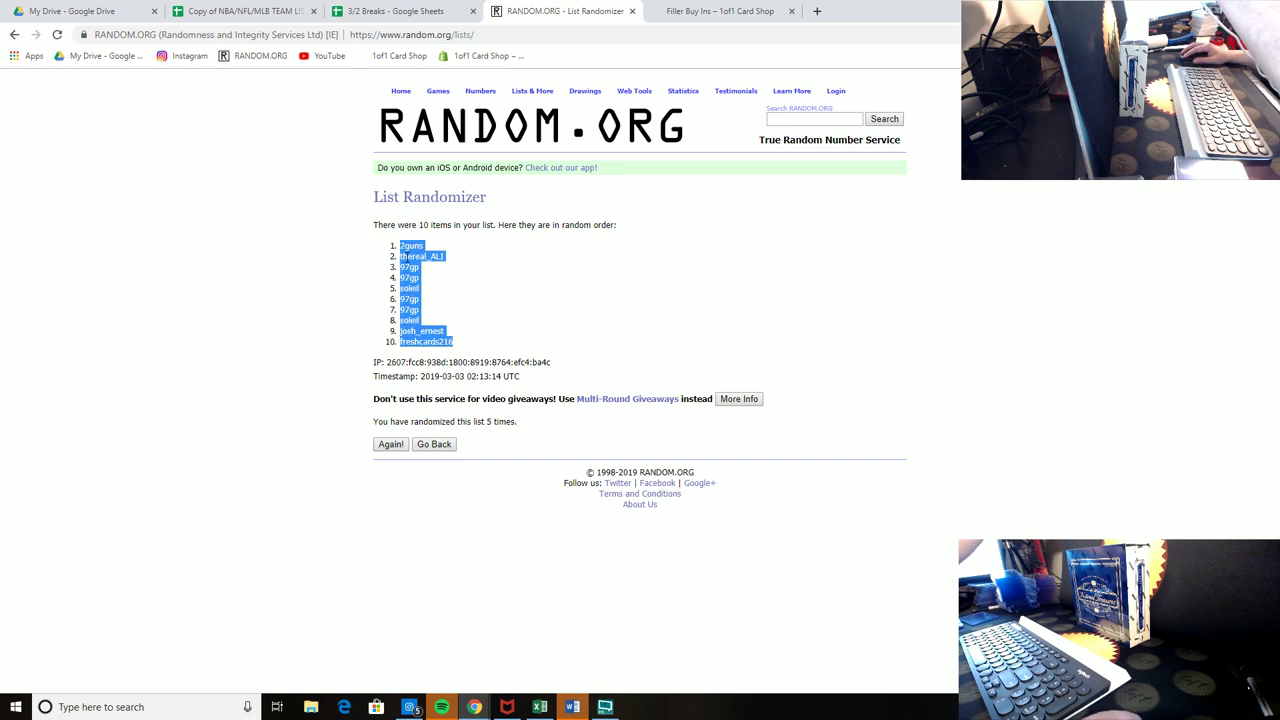
pyautogui.rightClick(410, 255)
pyautogui.click(440, 265)
# Step: Paste the shuffled order over the $16.50 filler names in the 3/2 Breaks sheet
pyautogui.hotkey('ctrl', 'shift', 'Tab')
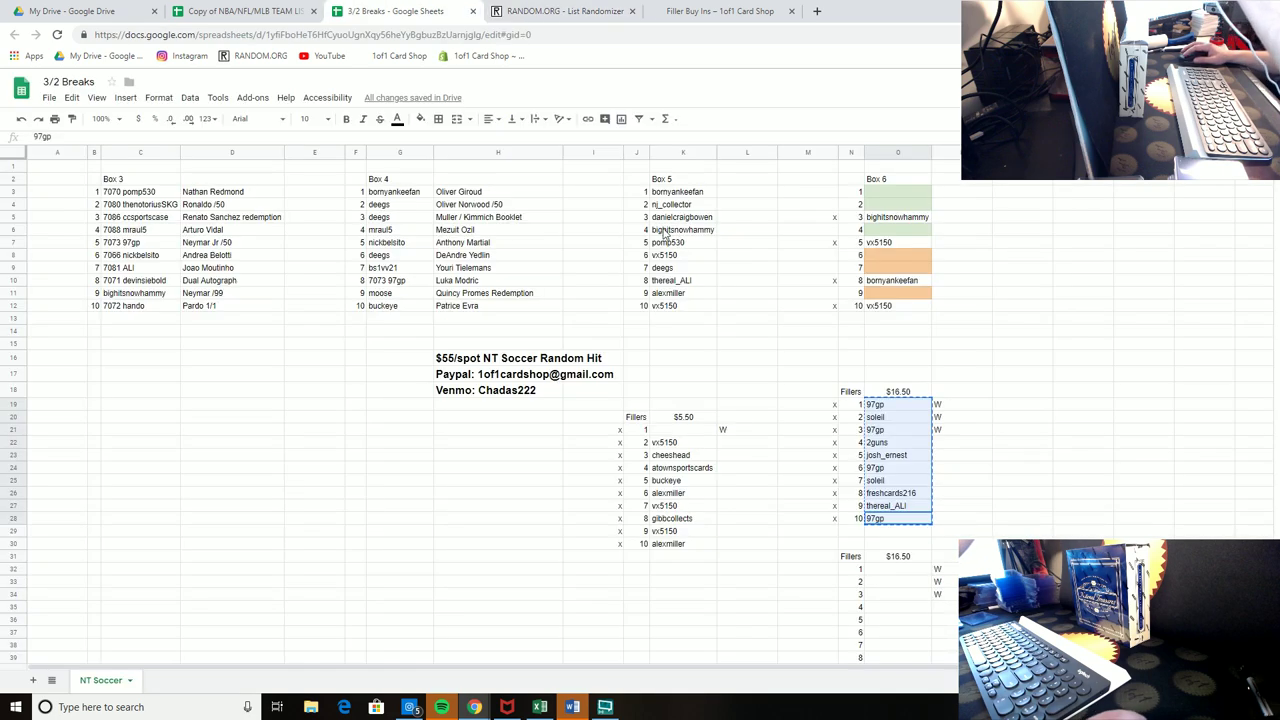
pyautogui.rightClick(880, 406)
pyautogui.click(908, 450)
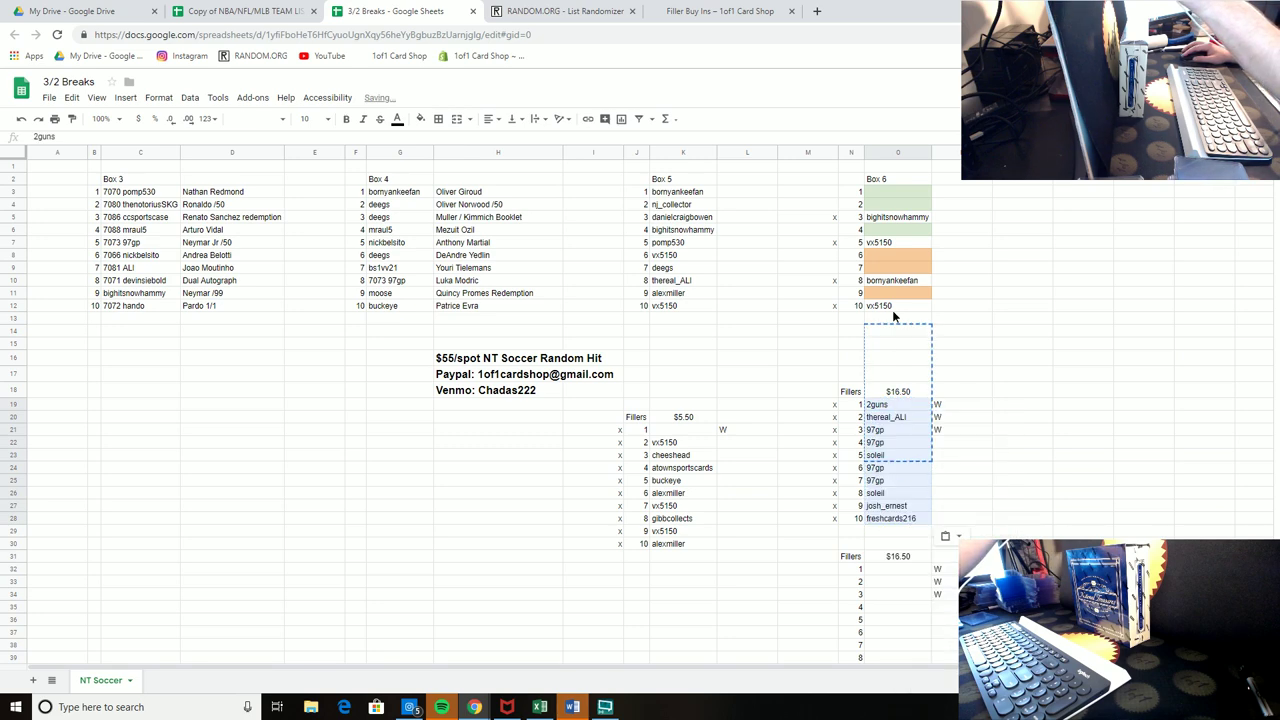
pyautogui.hotkey('ctrl', 'c')
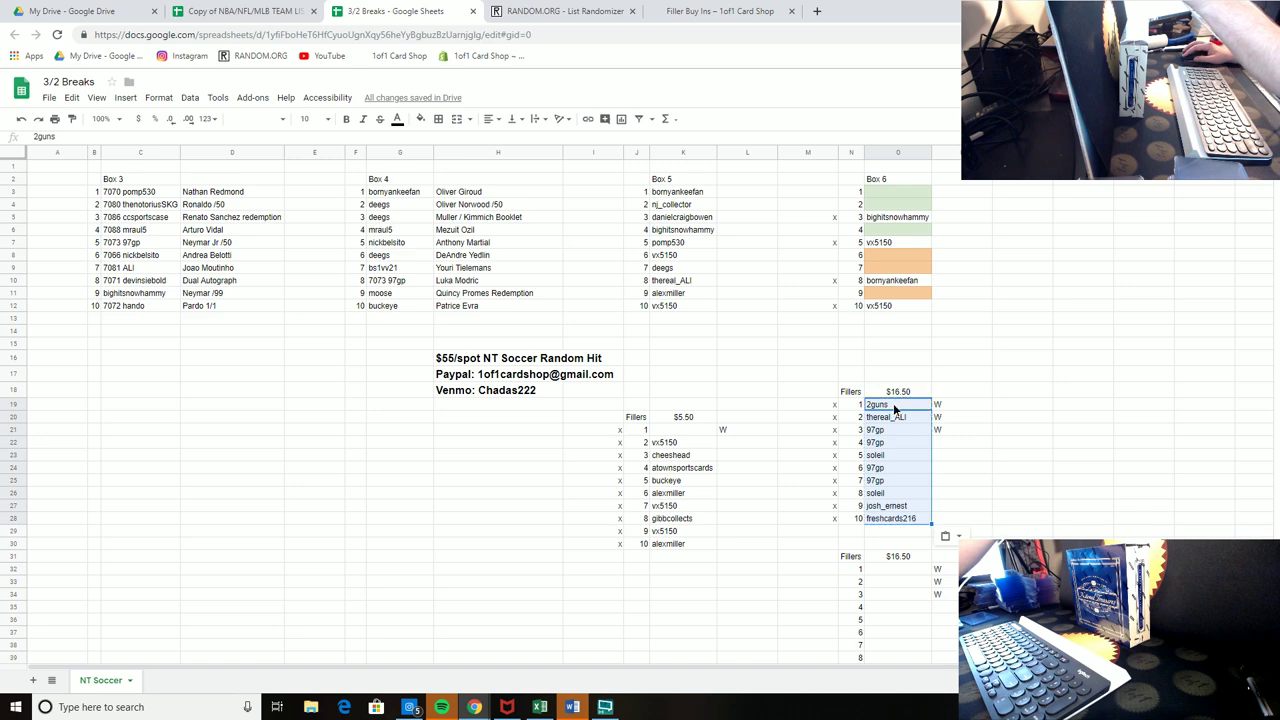
pyautogui.click(897, 405)
pyautogui.moveTo(897, 399); pyautogui.dragTo(893, 269)
pyautogui.click(897, 417)
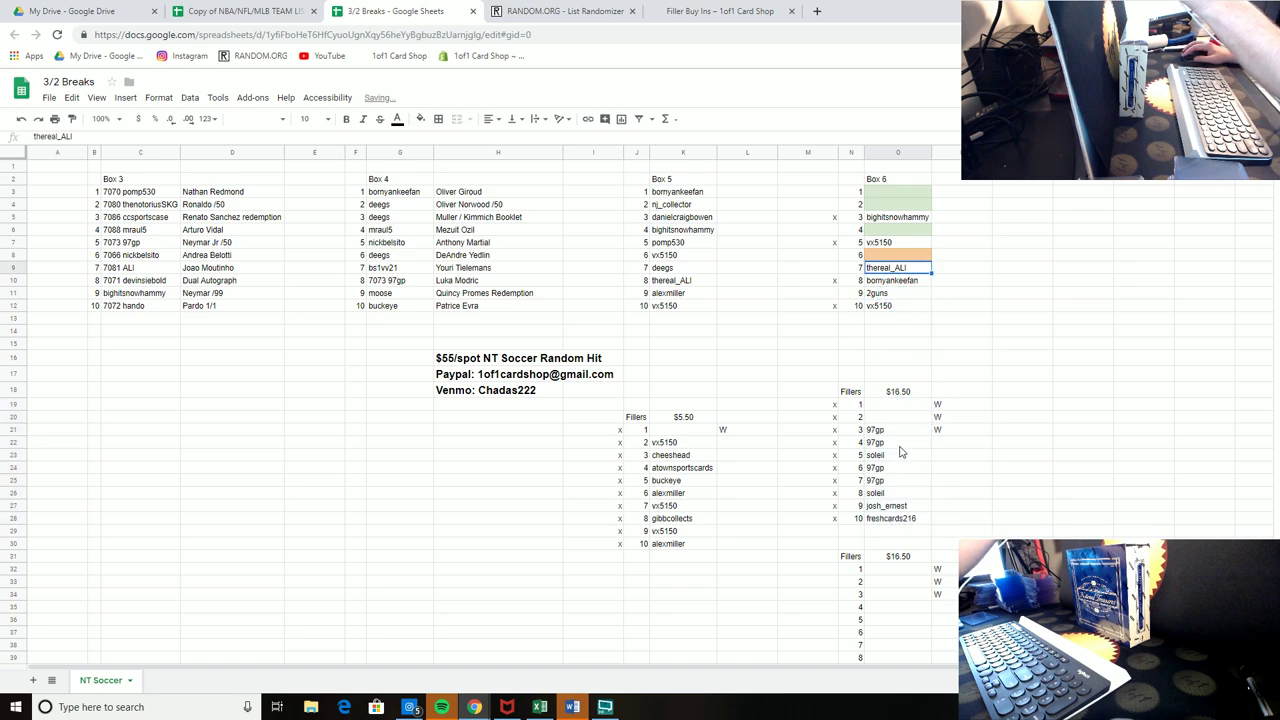
pyautogui.click(900, 431)
pyautogui.moveTo(901, 426); pyautogui.dragTo(897, 256)
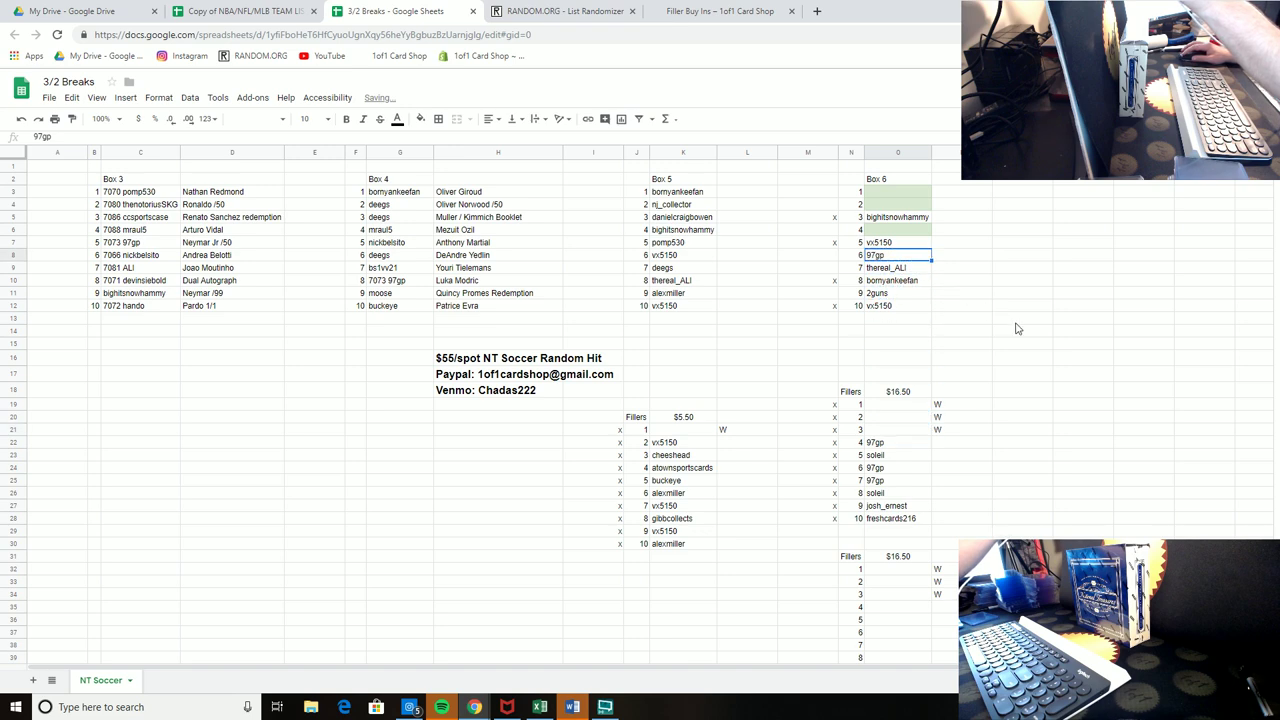
pyautogui.click(1018, 318)
pyautogui.scroll(-2, 998, 383)
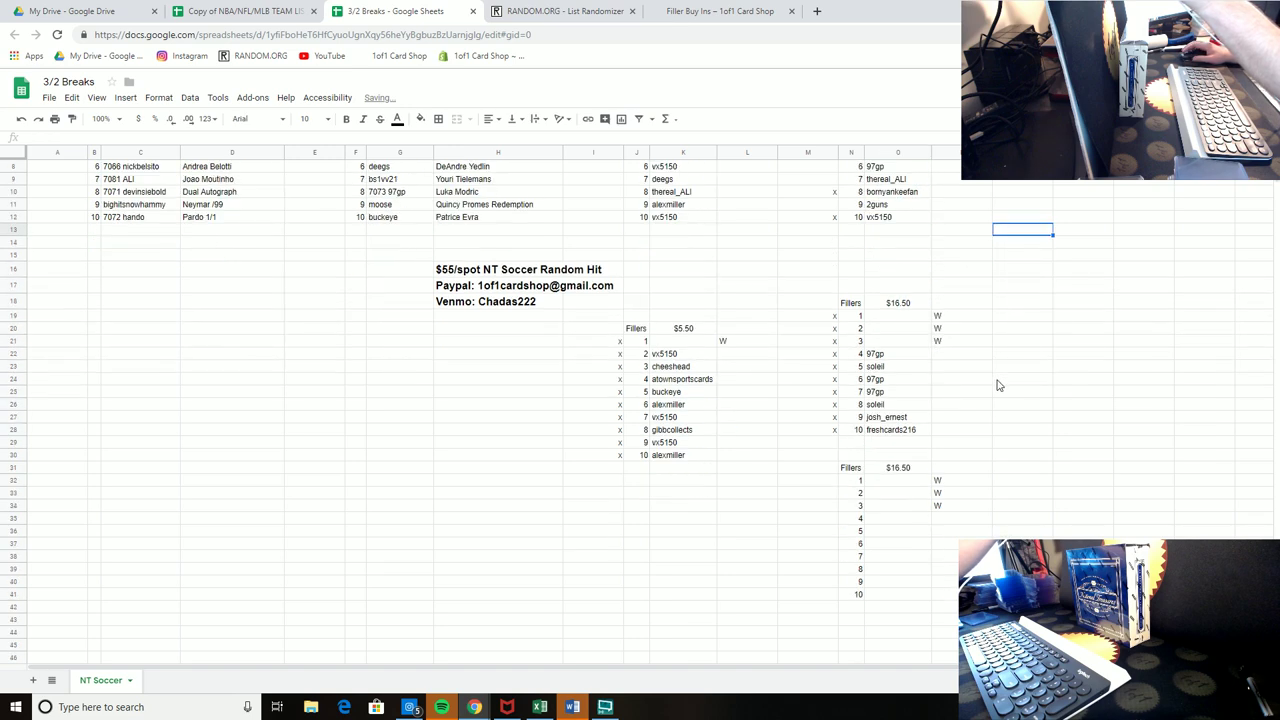
pyautogui.scroll(2, 998, 383)
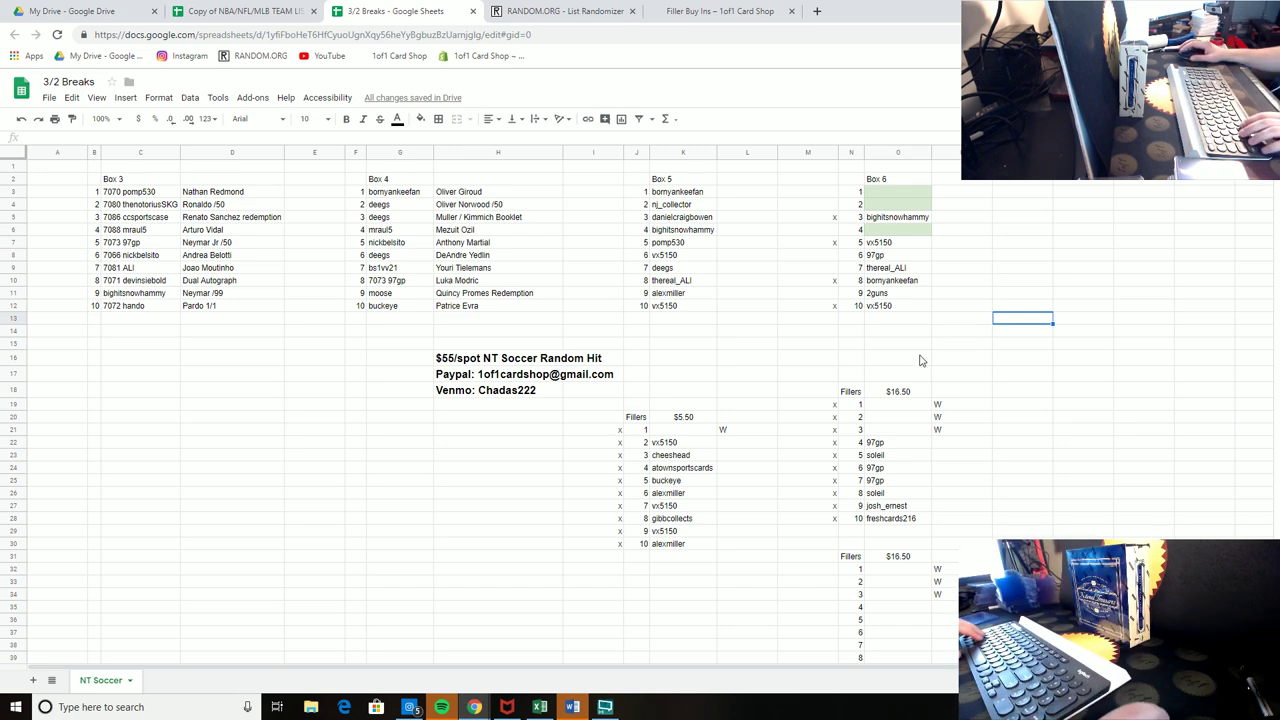
# Step: Fill the x mark down to Box 6 spots 5 through 10
pyautogui.click(827, 222)
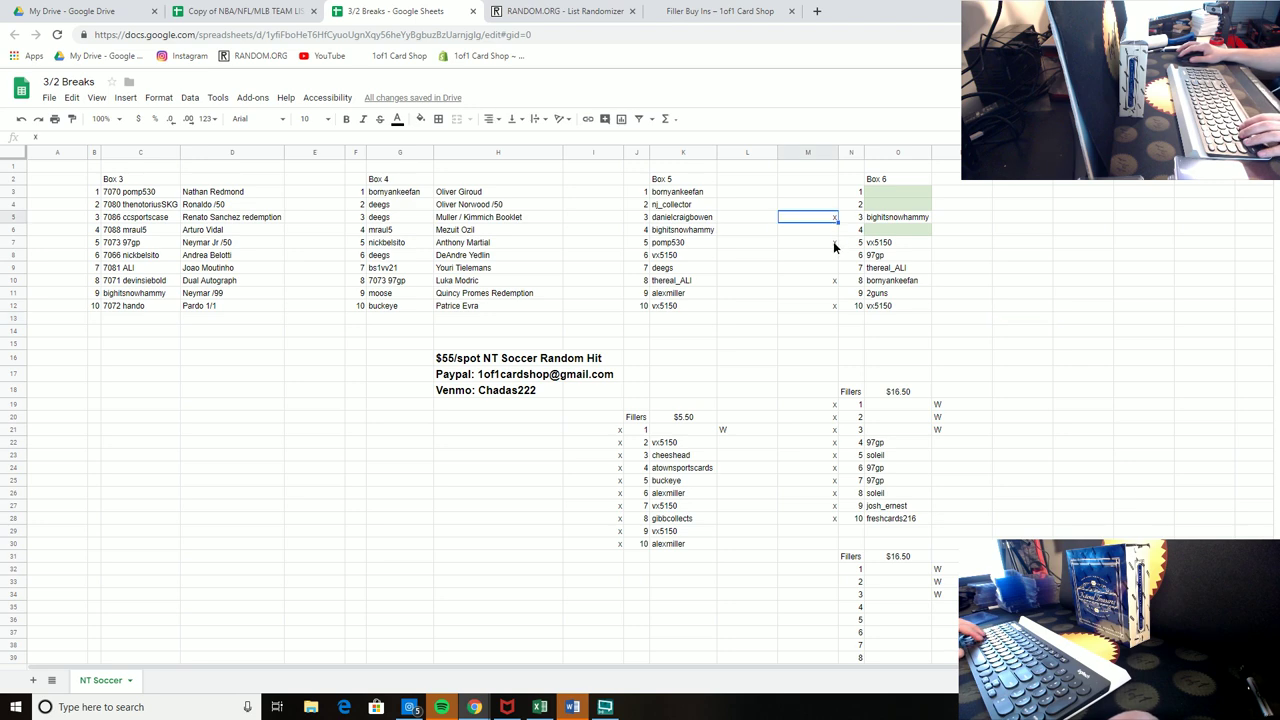
pyautogui.click(834, 242)
pyautogui.moveTo(967, 305); pyautogui.dragTo(965, 303)
pyautogui.click(958, 293)
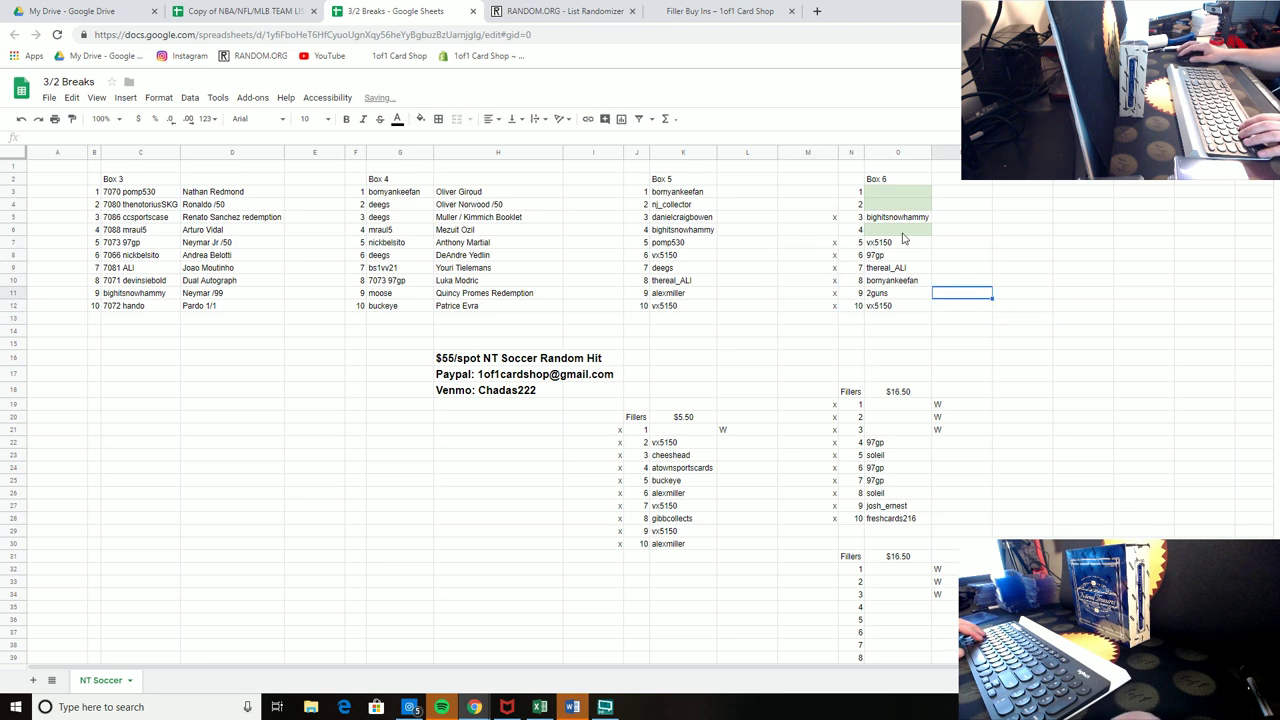
# Step: Type buckeye in a spare cell and move it into Box 6 spot 1
pyautogui.click(893, 196)
pyautogui.write('buckeye')
pyautogui.press('Return')
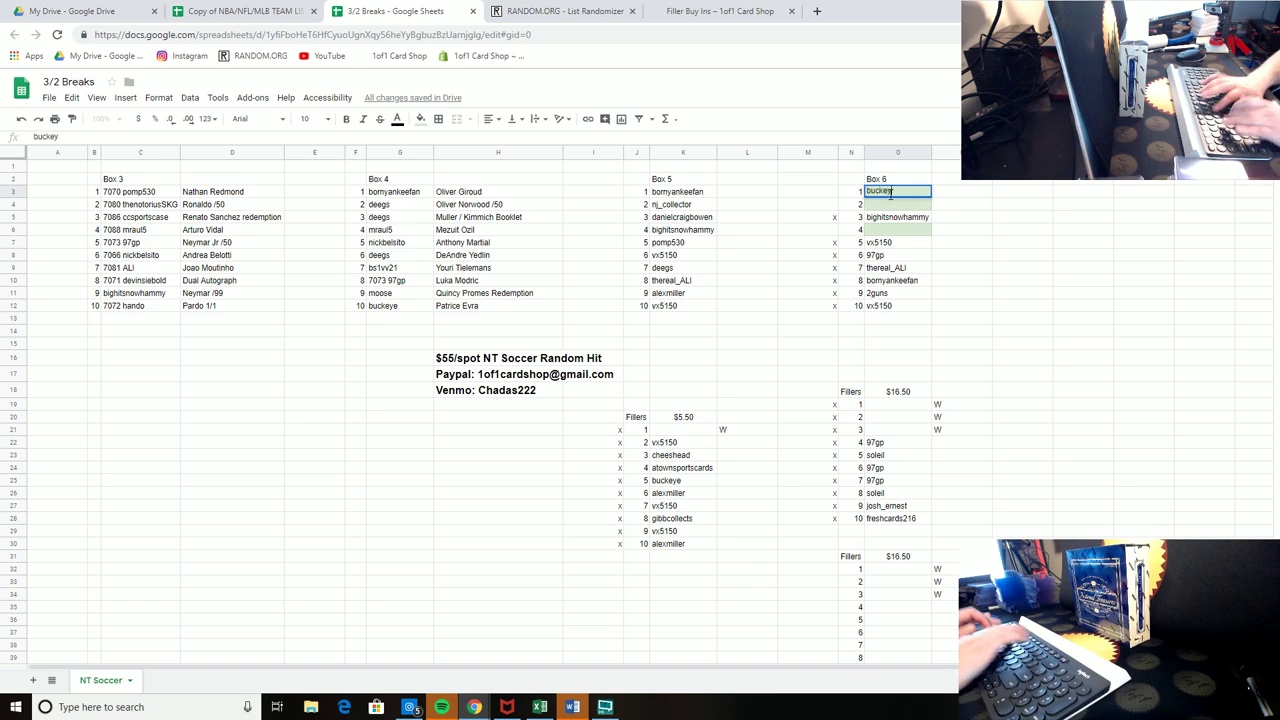
pyautogui.press('Up')
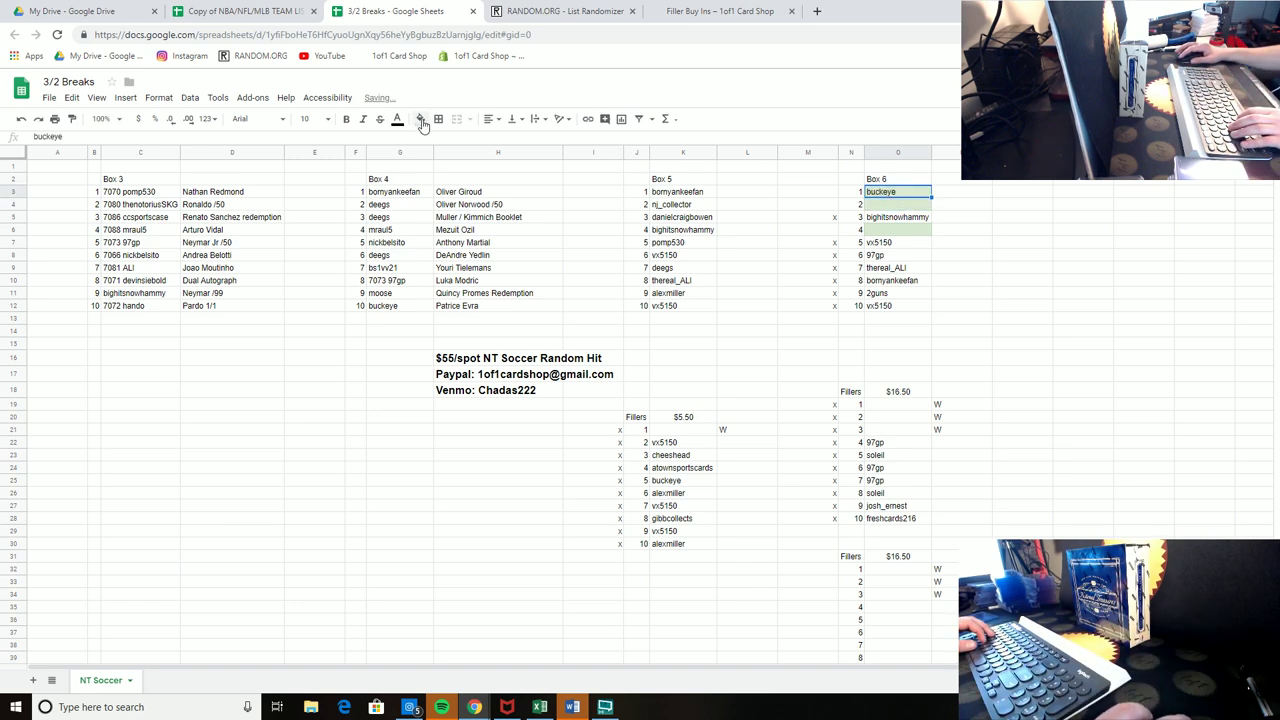
pyautogui.press('Delete')
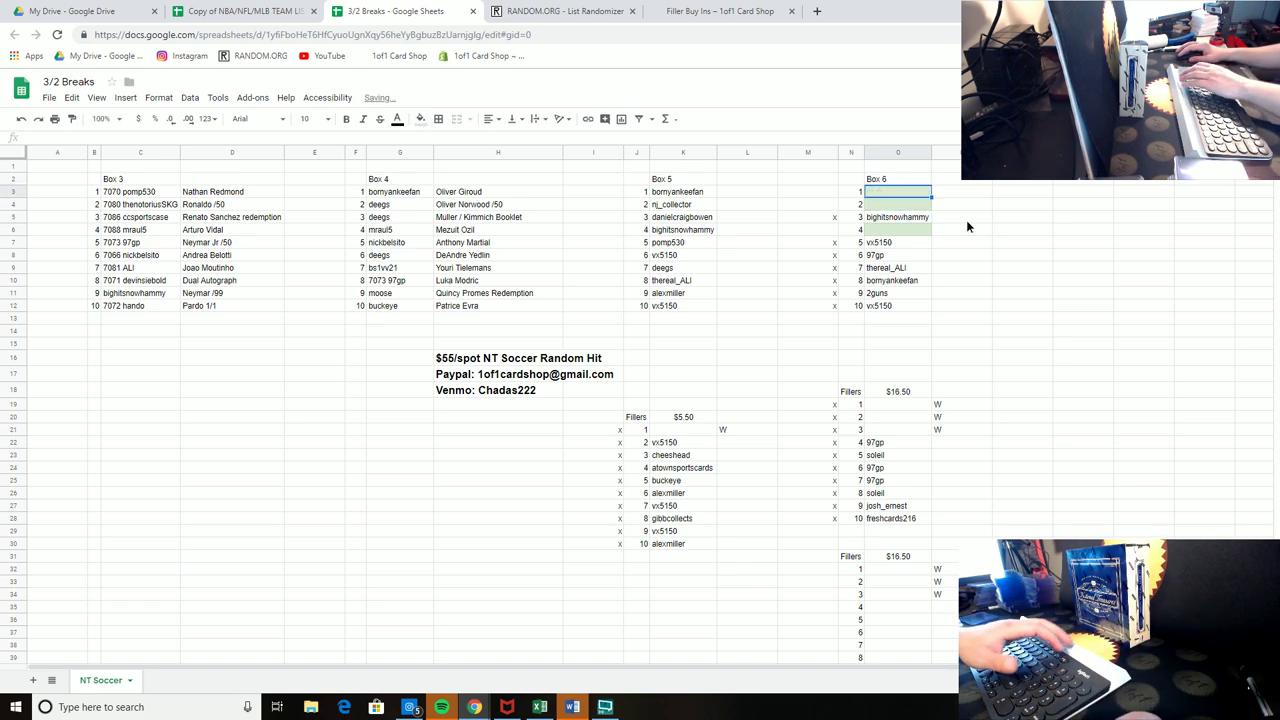
pyautogui.click(1008, 191)
pyautogui.write('buc')
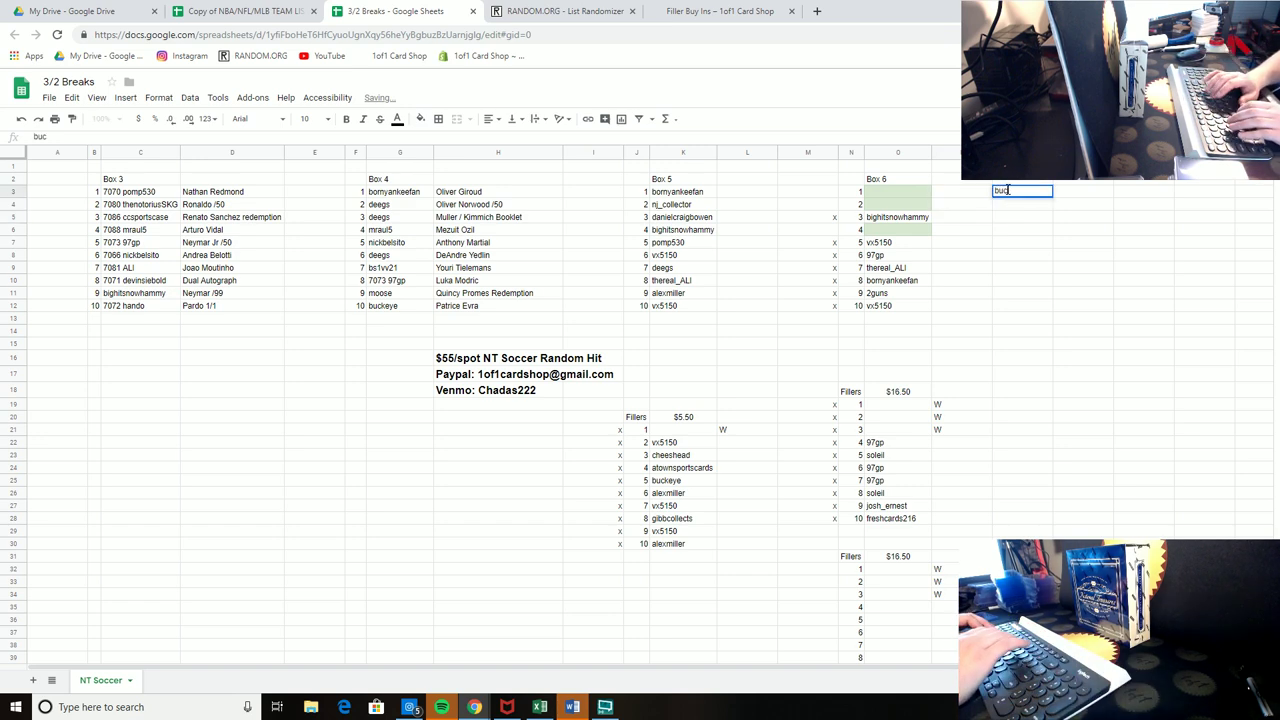
pyautogui.write('keye')
pyautogui.press('Return')
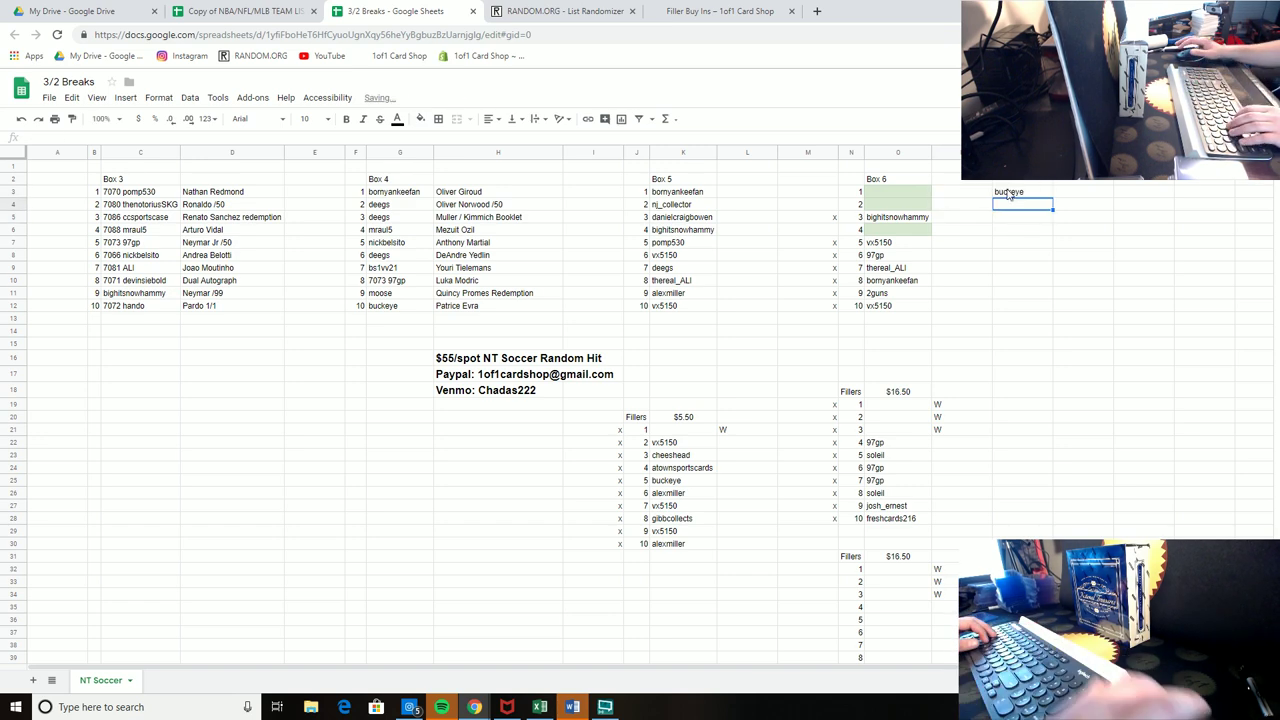
pyautogui.click(1011, 196)
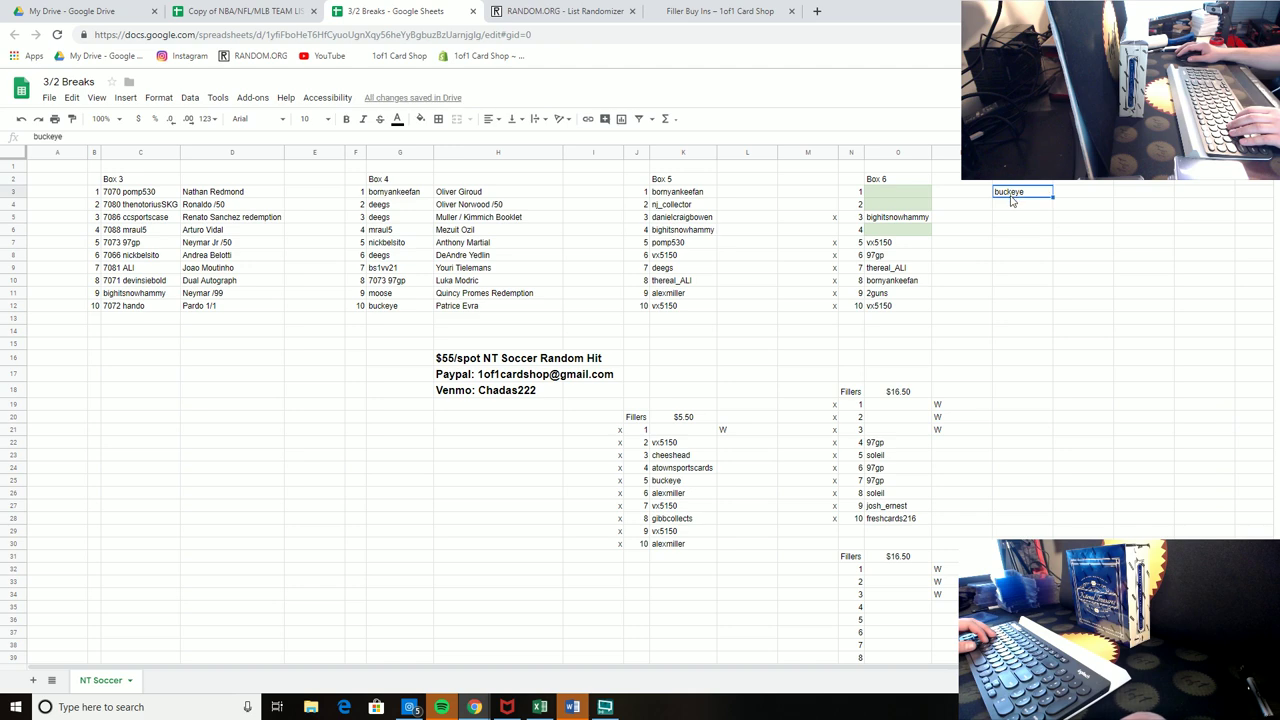
pyautogui.moveTo(1003, 236); pyautogui.dragTo(1003, 236)
pyautogui.click(1028, 245)
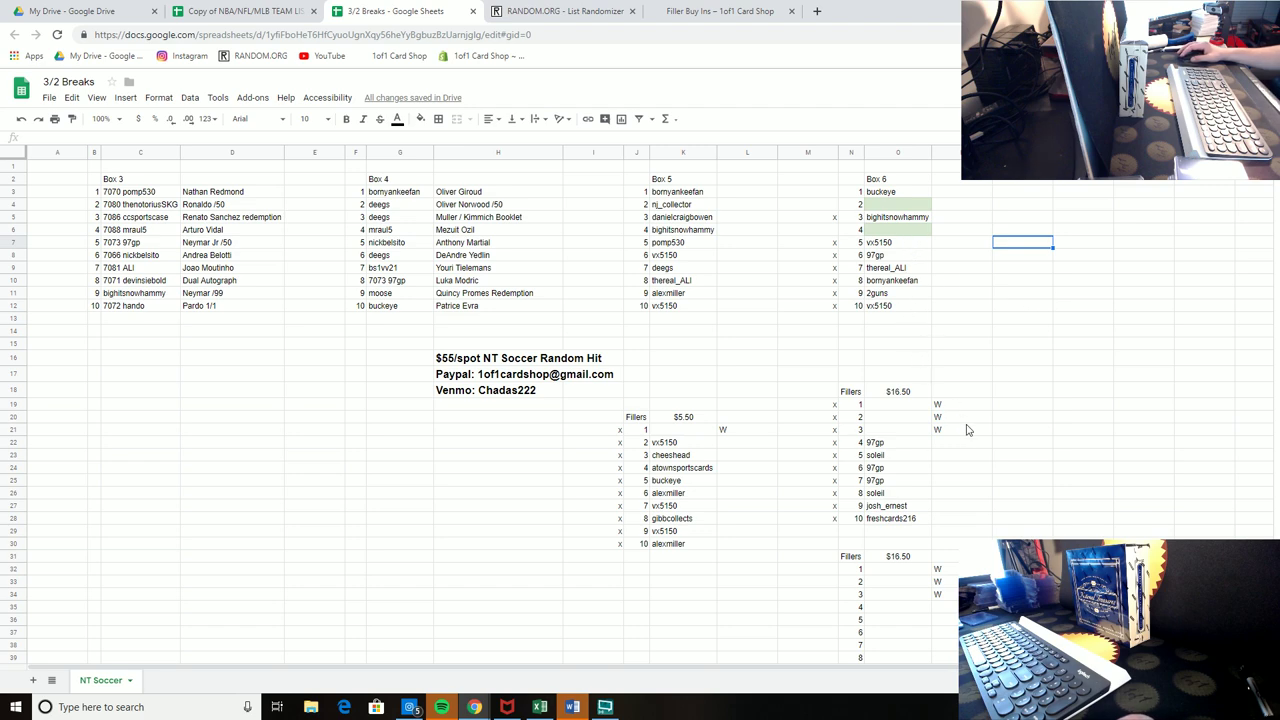
# Step: Reprice the remaining filler list to $11.00
pyautogui.click(900, 558)
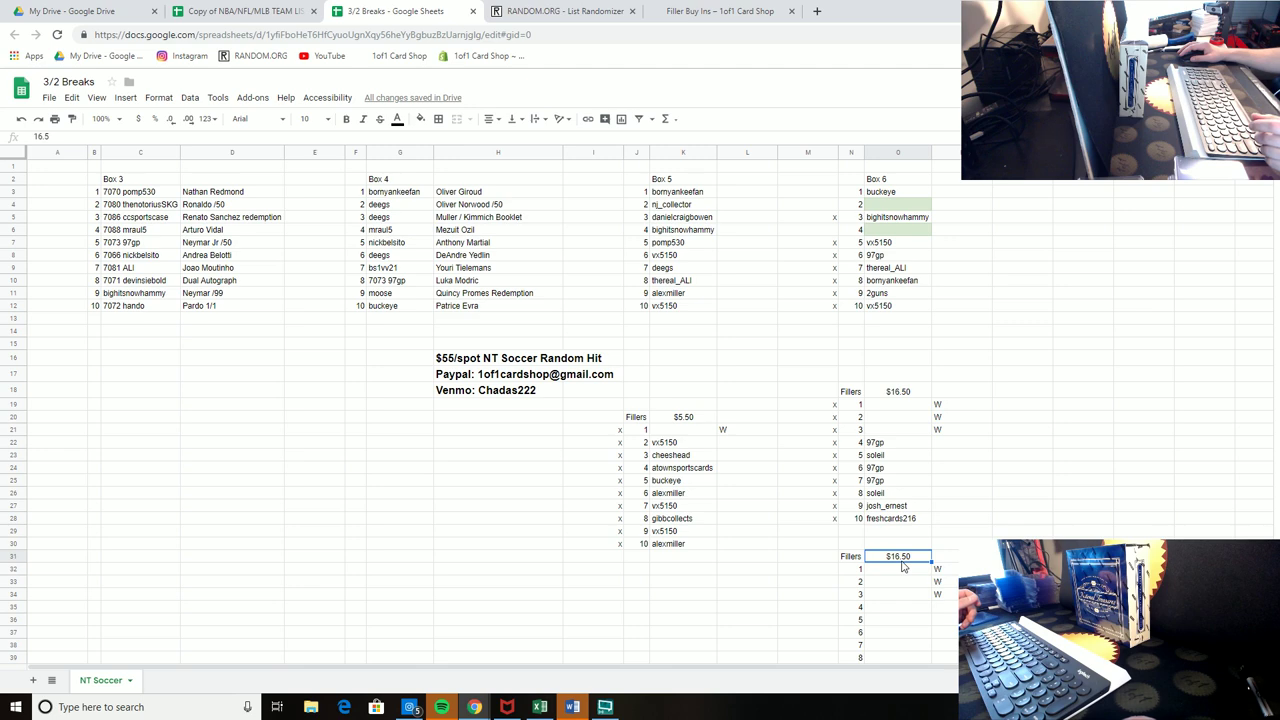
pyautogui.write('11')
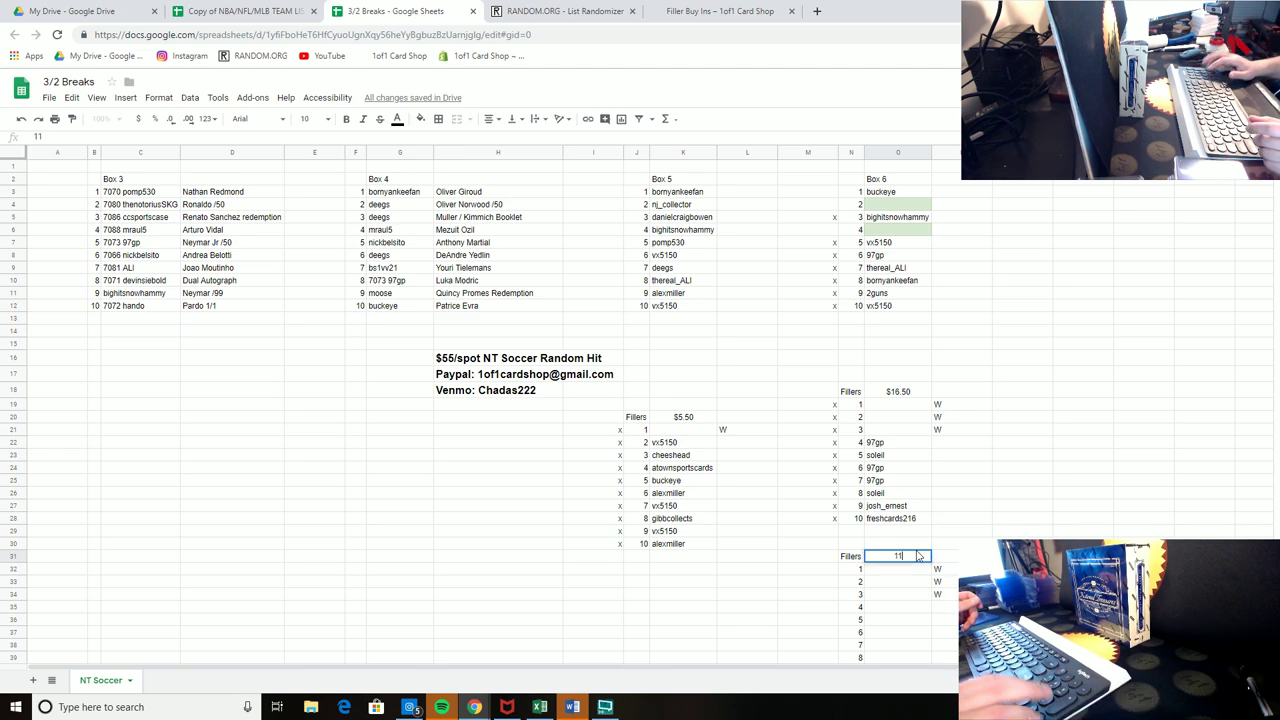
pyautogui.press('Return')
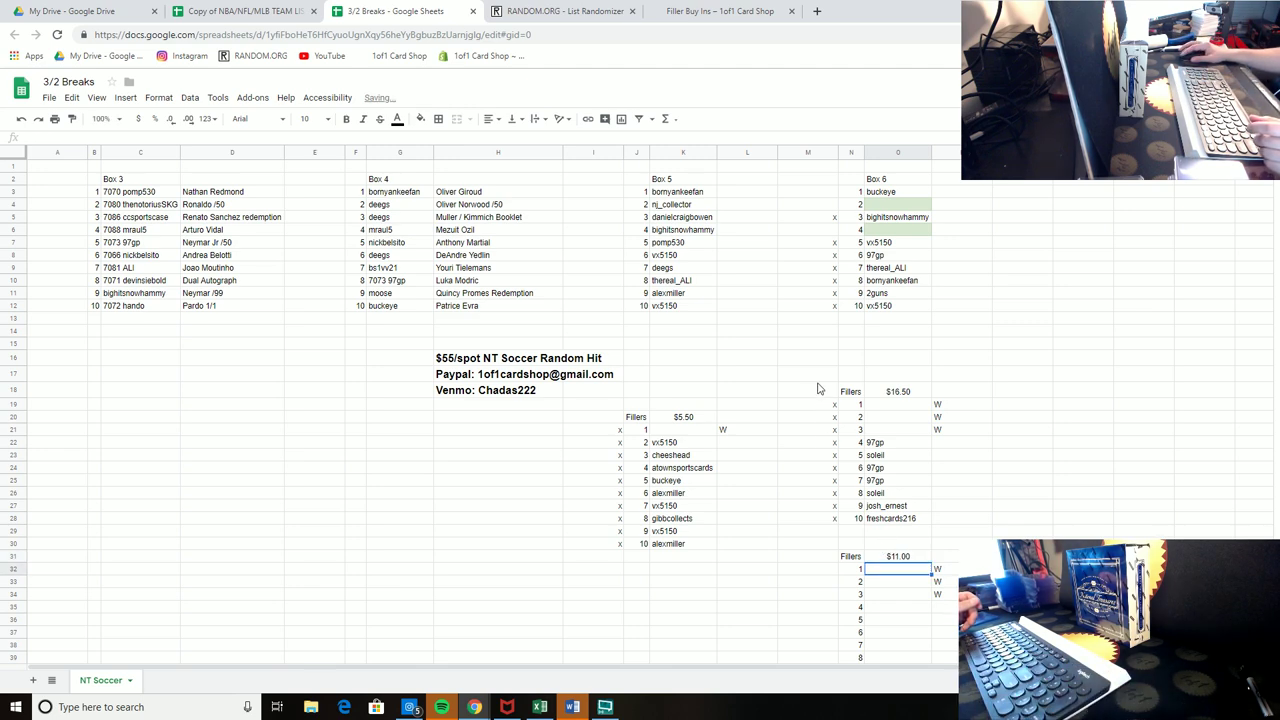
# Step: Clear the completed $16.50 and $5.50 filler lists and the leftover W marks
pyautogui.moveTo(815, 374); pyautogui.dragTo(977, 523)
pyautogui.press('Delete')
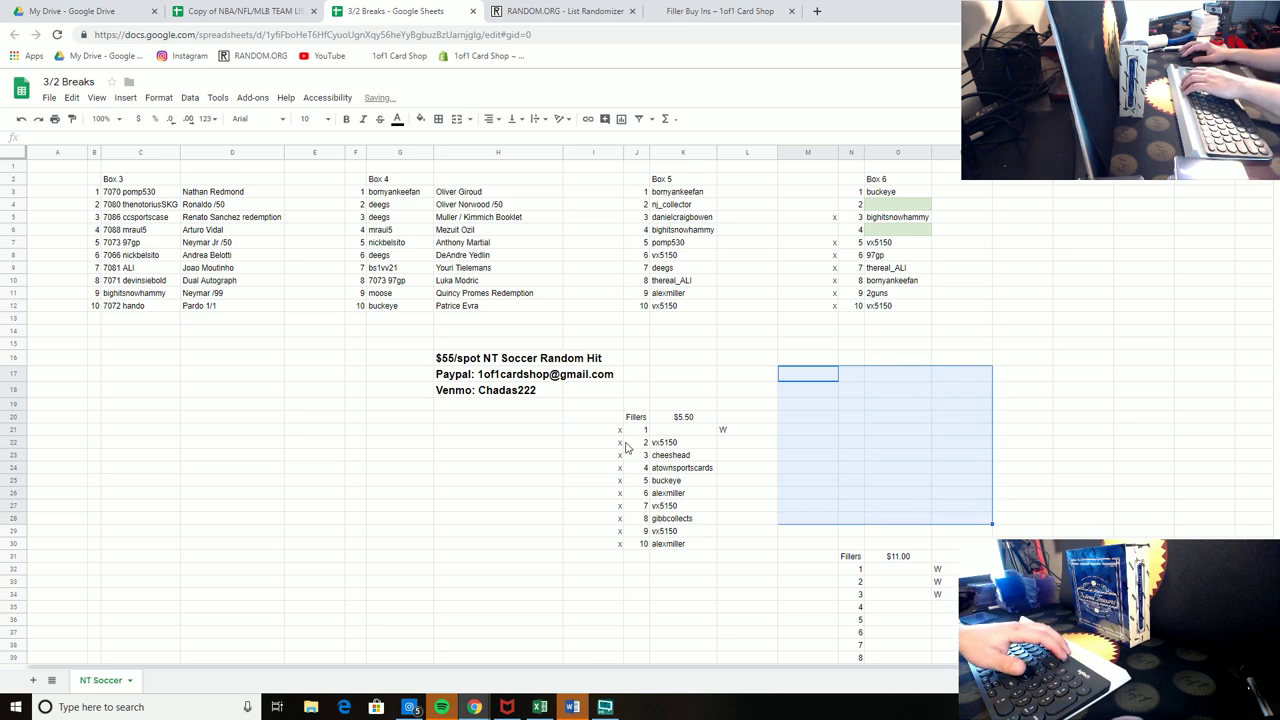
pyautogui.moveTo(593, 417); pyautogui.dragTo(705, 545)
pyautogui.press('Delete')
pyautogui.moveTo(737, 417); pyautogui.dragTo(760, 470)
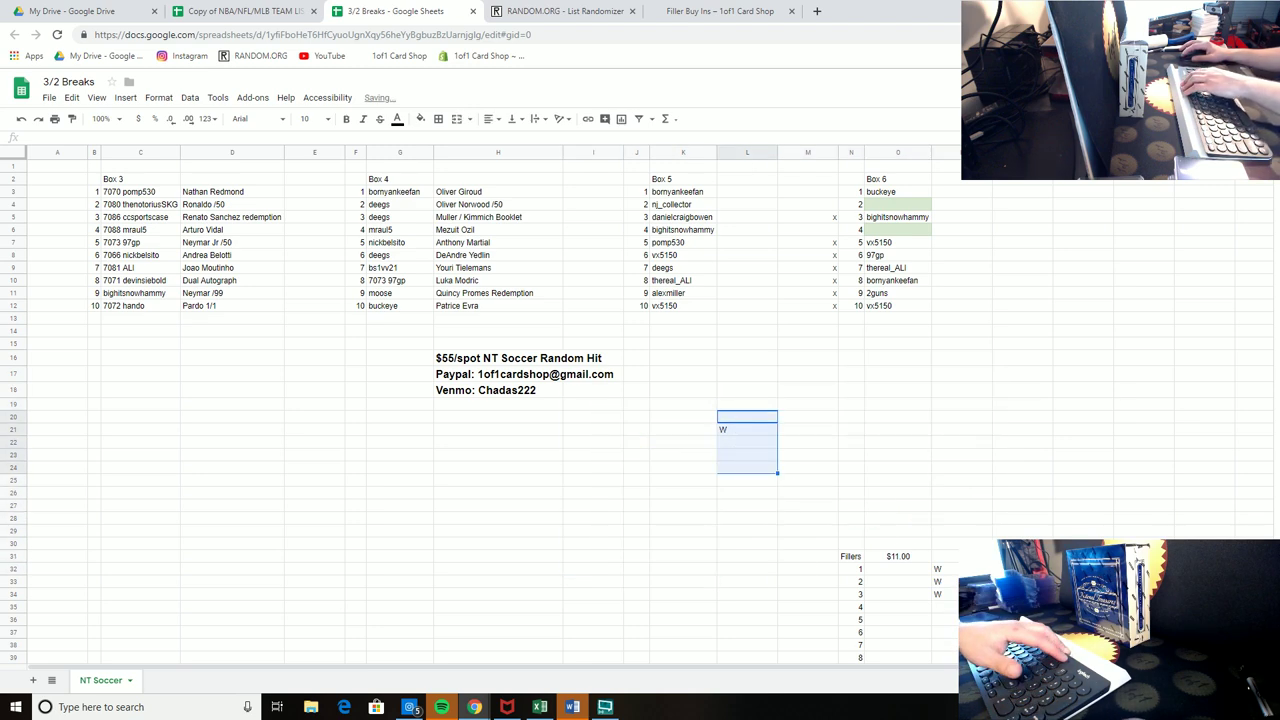
pyautogui.press('Delete')
pyautogui.click(1022, 569)
pyautogui.scroll(-2, 480, 400)
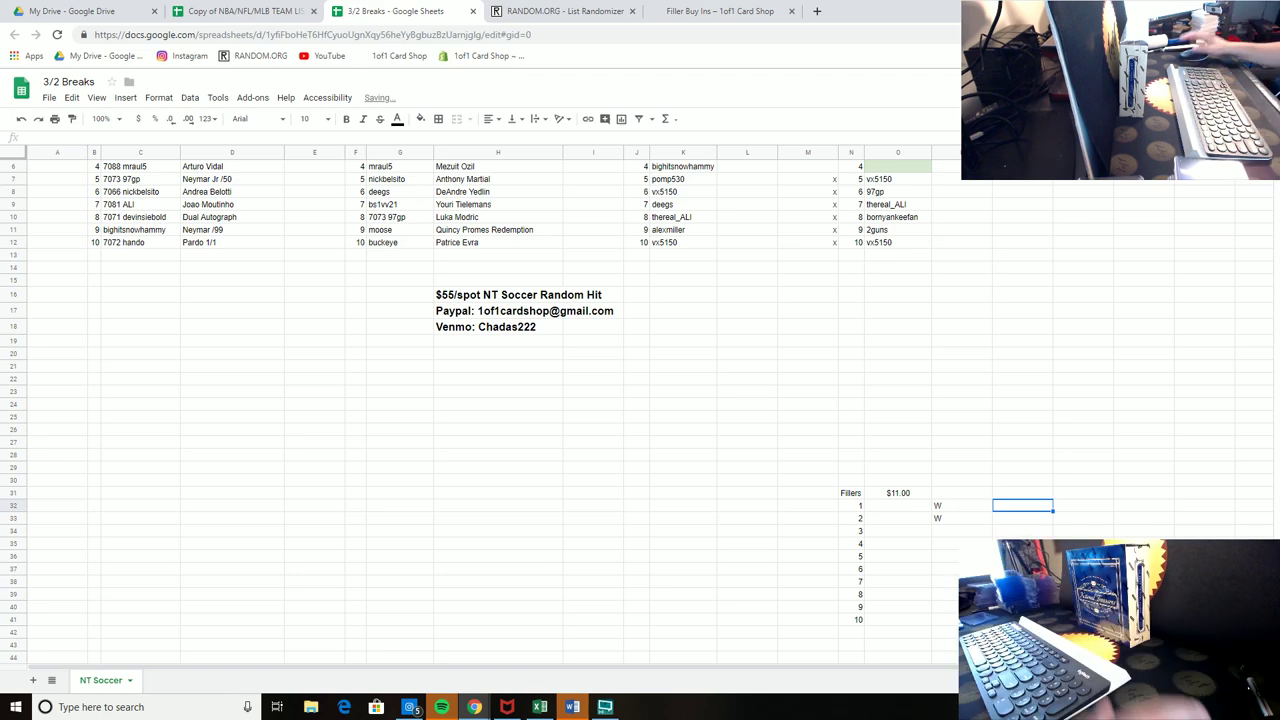
pyautogui.scroll(2, 893, 240)
pyautogui.click(892, 234)
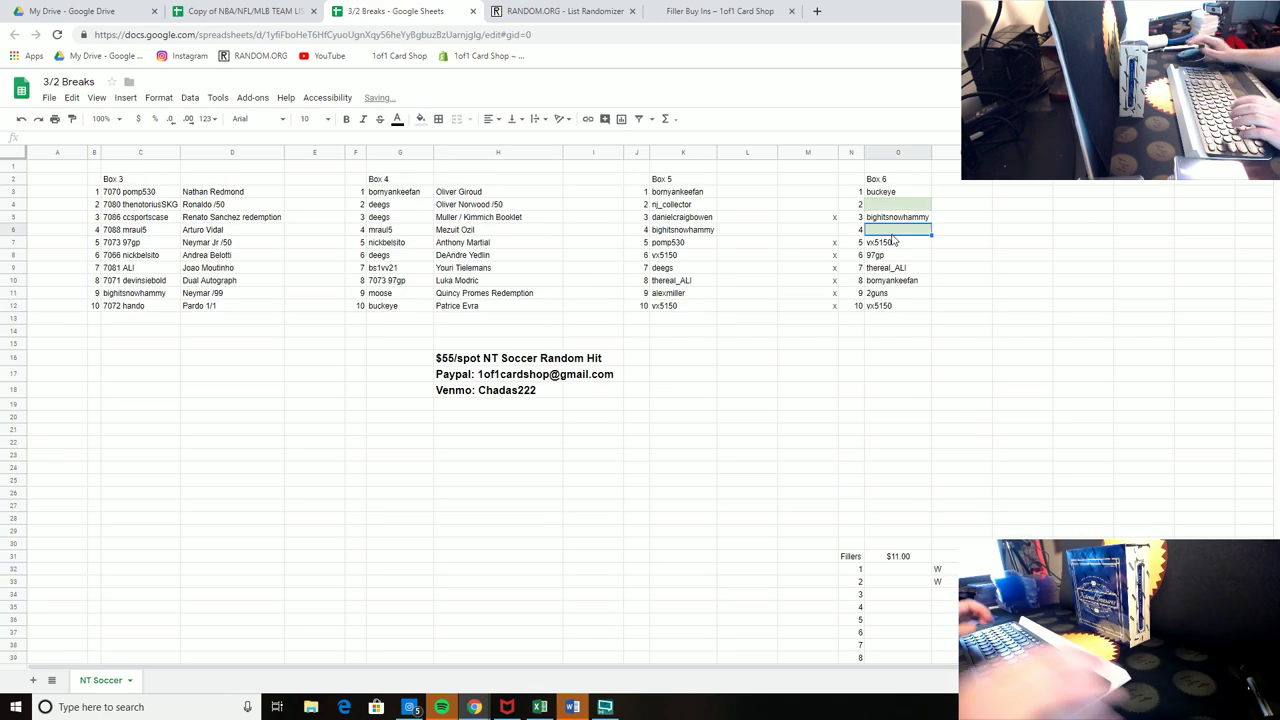
pyautogui.press('Return')
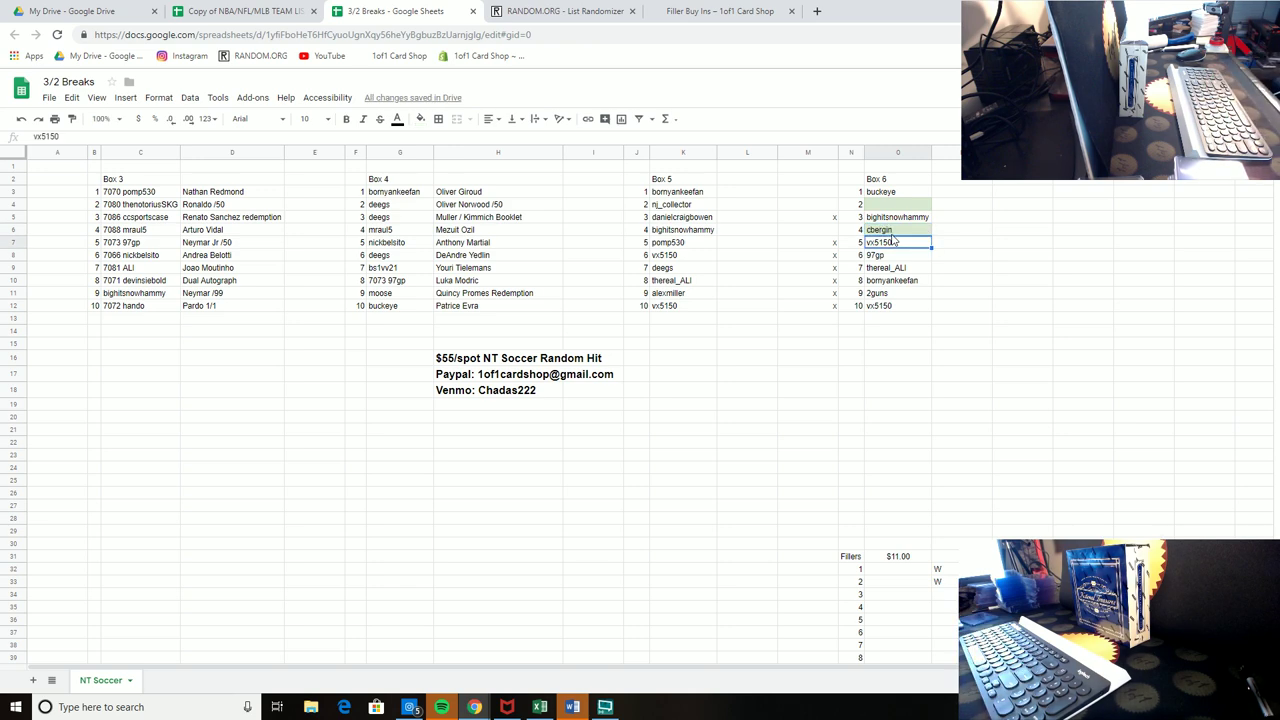
pyautogui.click(959, 233)
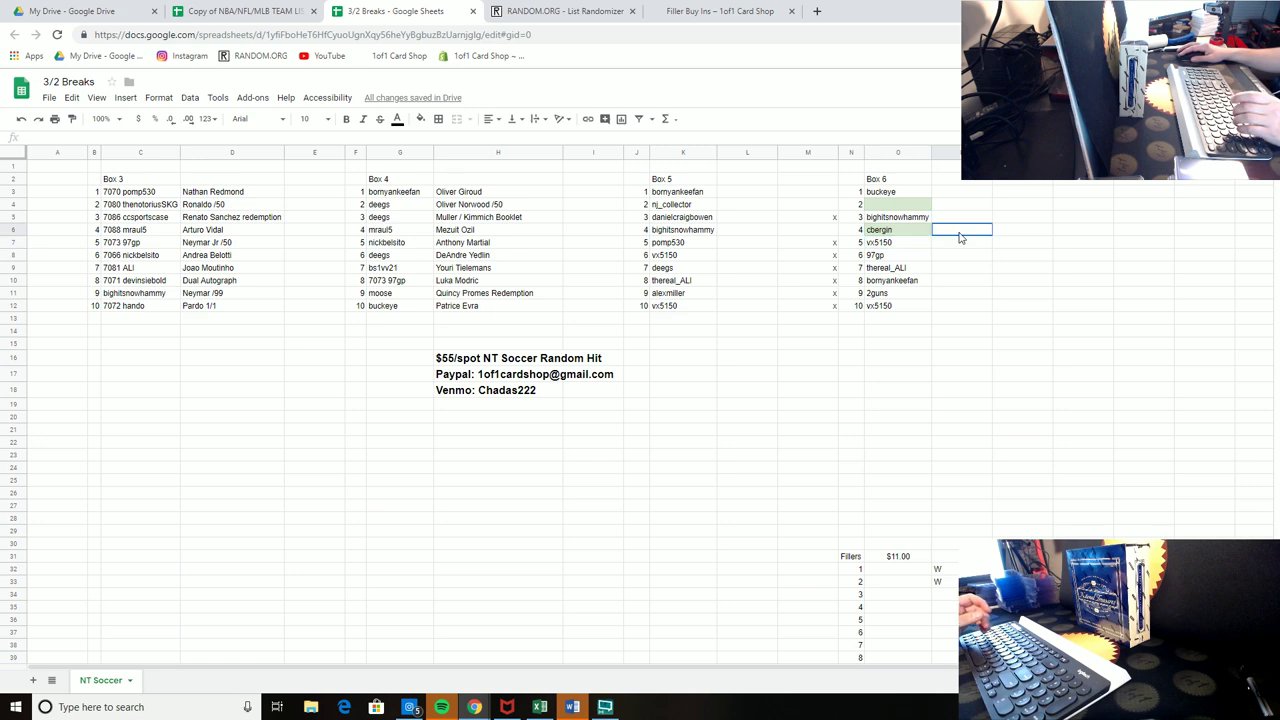
pyautogui.press('Return')
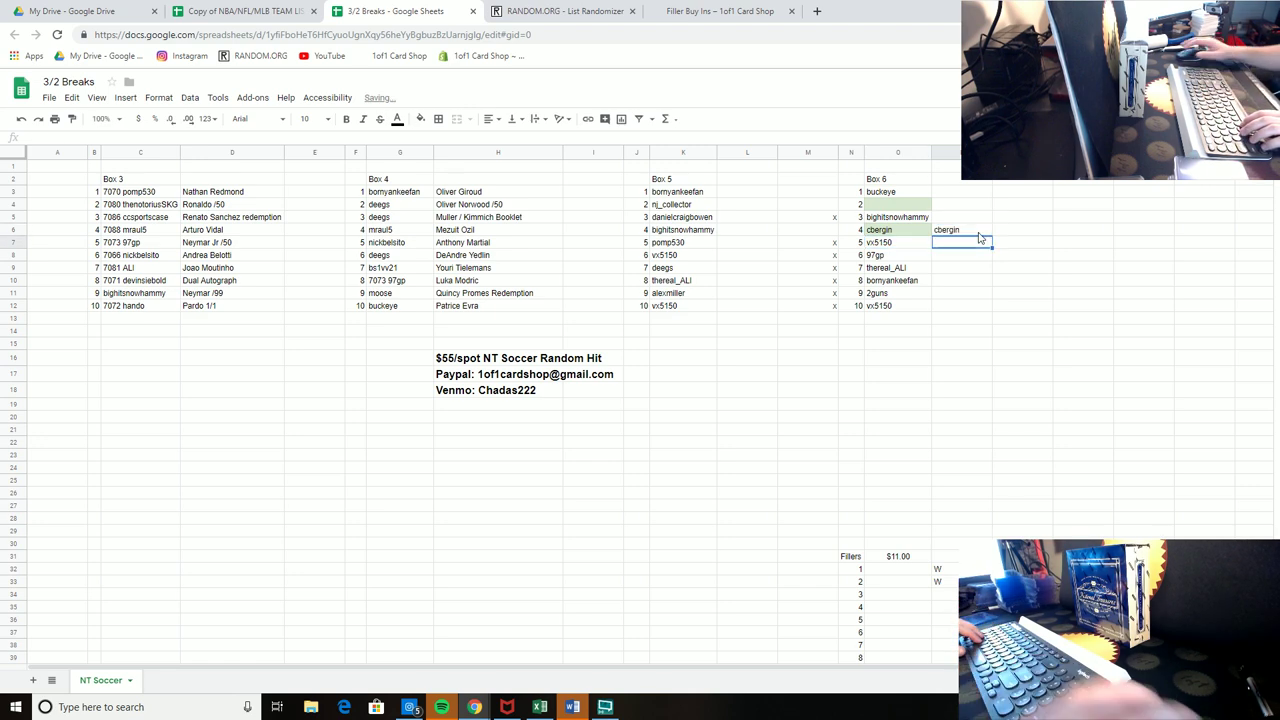
pyautogui.click(973, 230)
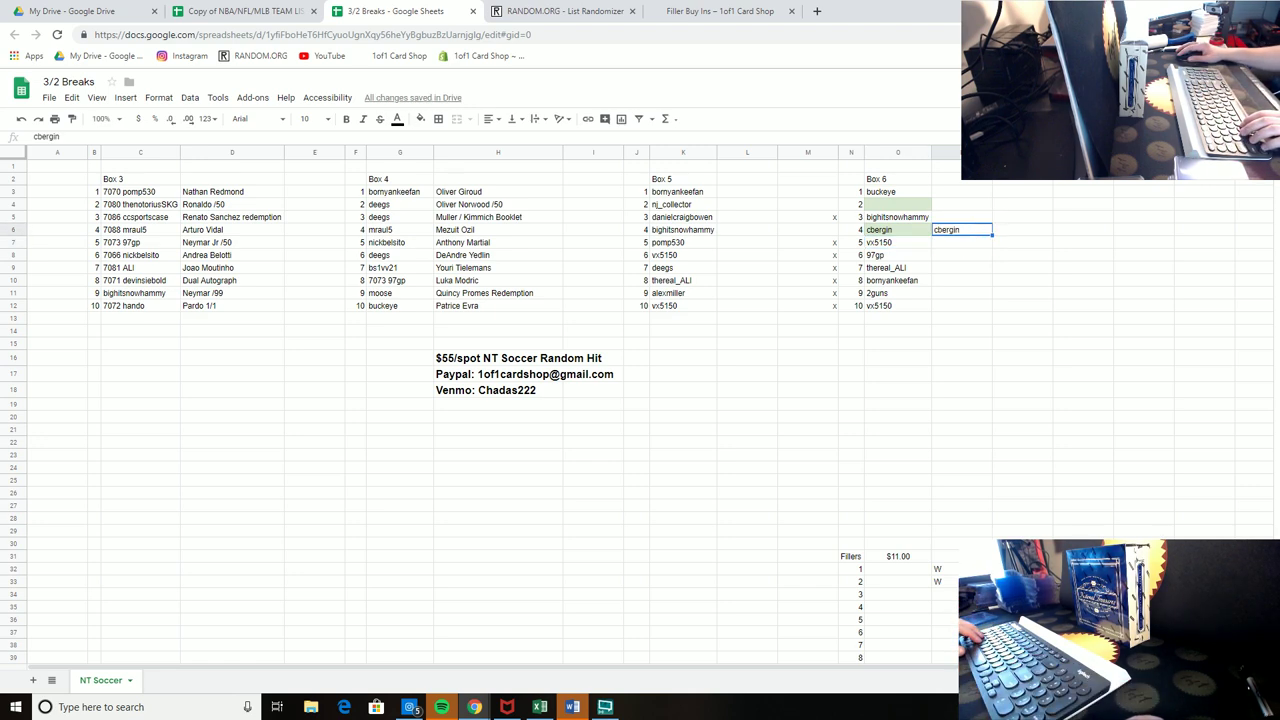
pyautogui.hotkey('ctrl', 'z')
pyautogui.hotkey('ctrl', 'z')
pyautogui.click(1074, 218)
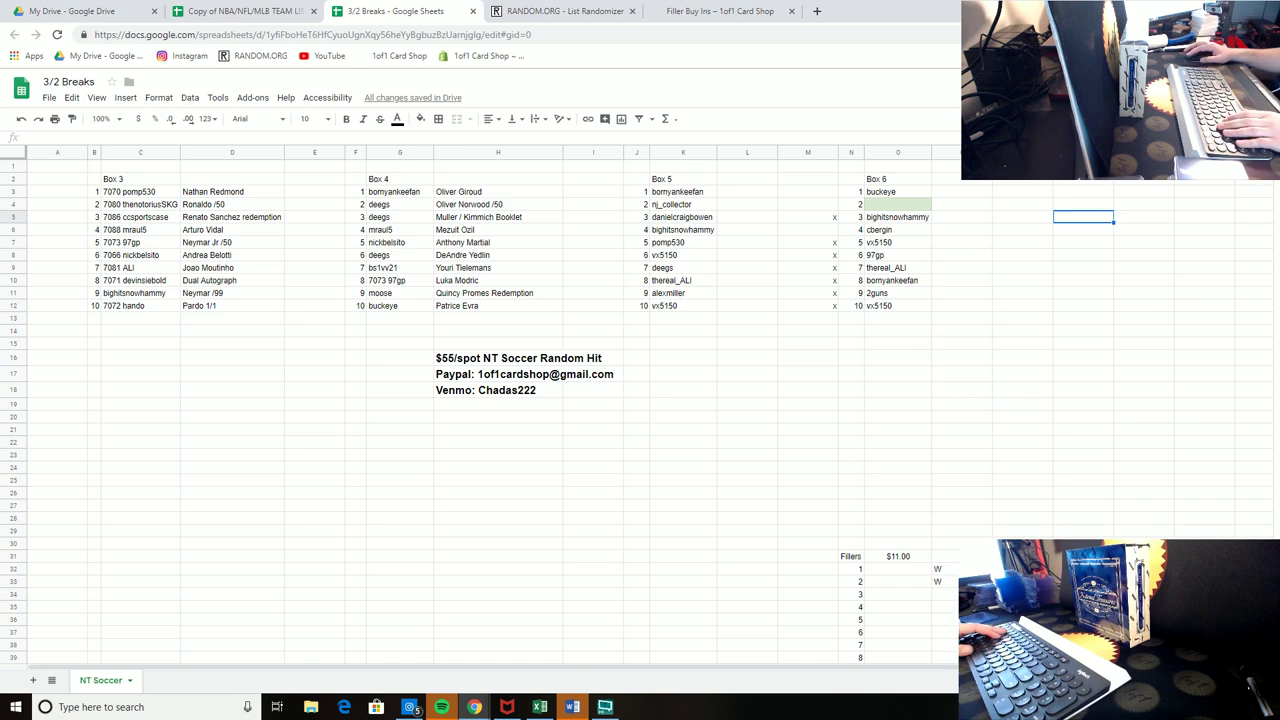
# Step: Copy 97gp into Box 6 spot 2 and extend the x marks upward to cover all spots
pyautogui.click(898, 255)
pyautogui.hotkey('ctrl', 'c')
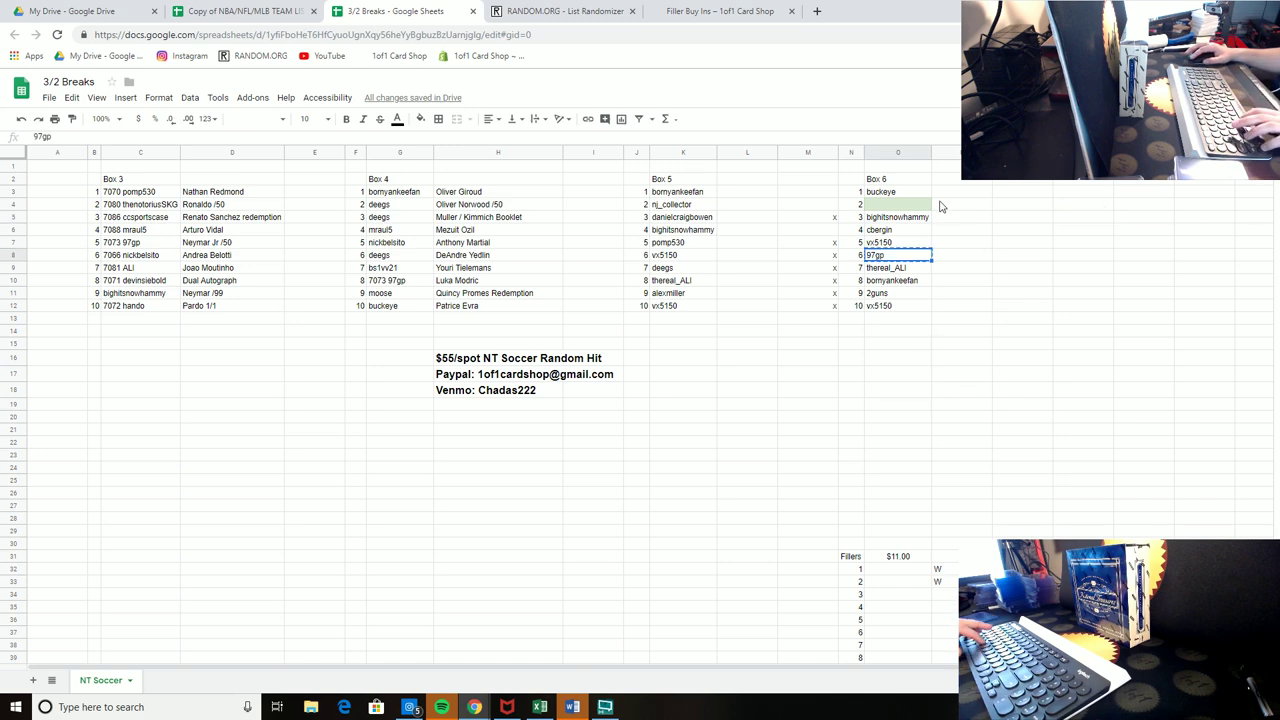
pyautogui.click(912, 205)
pyautogui.hotkey('ctrl', 'v')
pyautogui.click(975, 217)
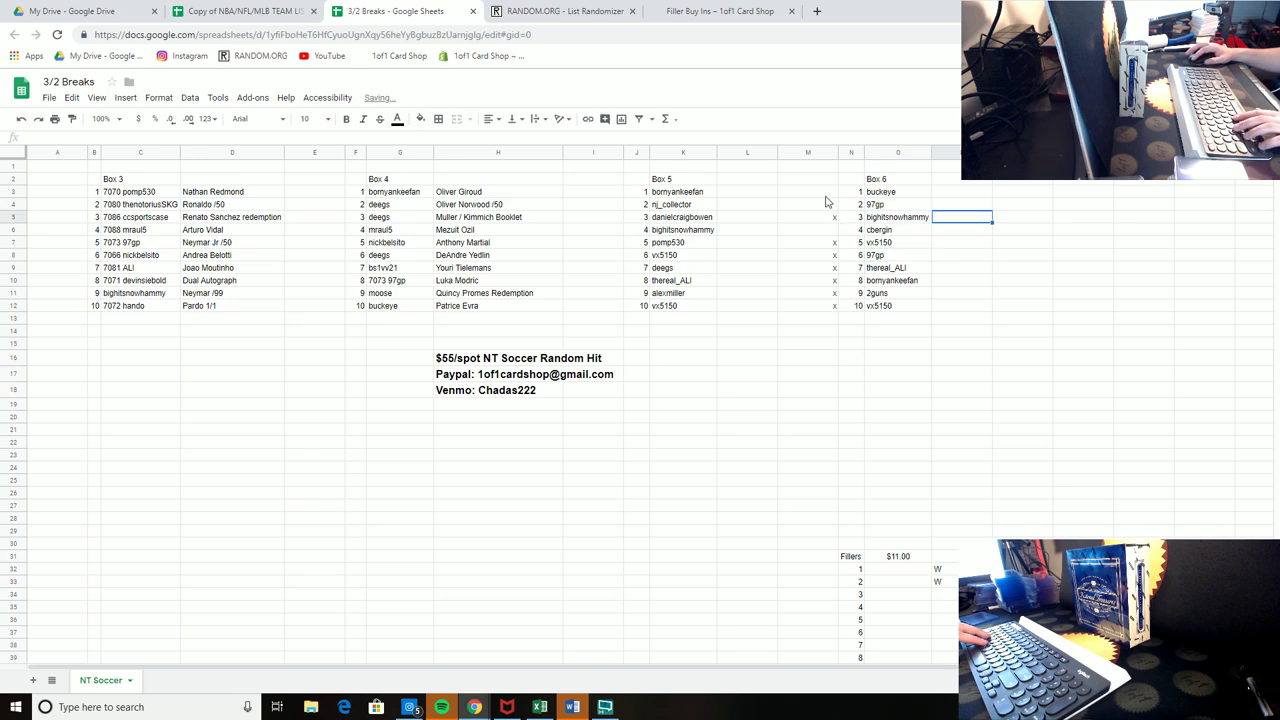
pyautogui.moveTo(827, 221); pyautogui.dragTo(837, 250)
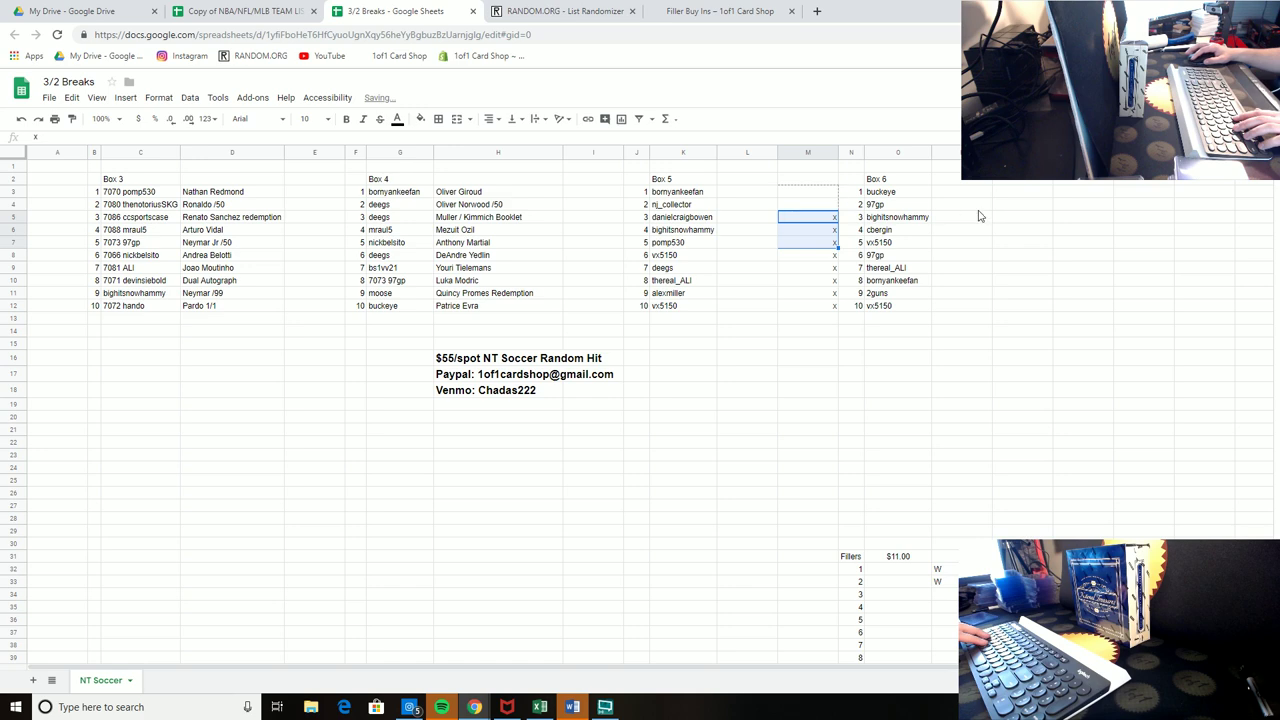
pyautogui.moveTo(998, 217); pyautogui.dragTo(1108, 217)
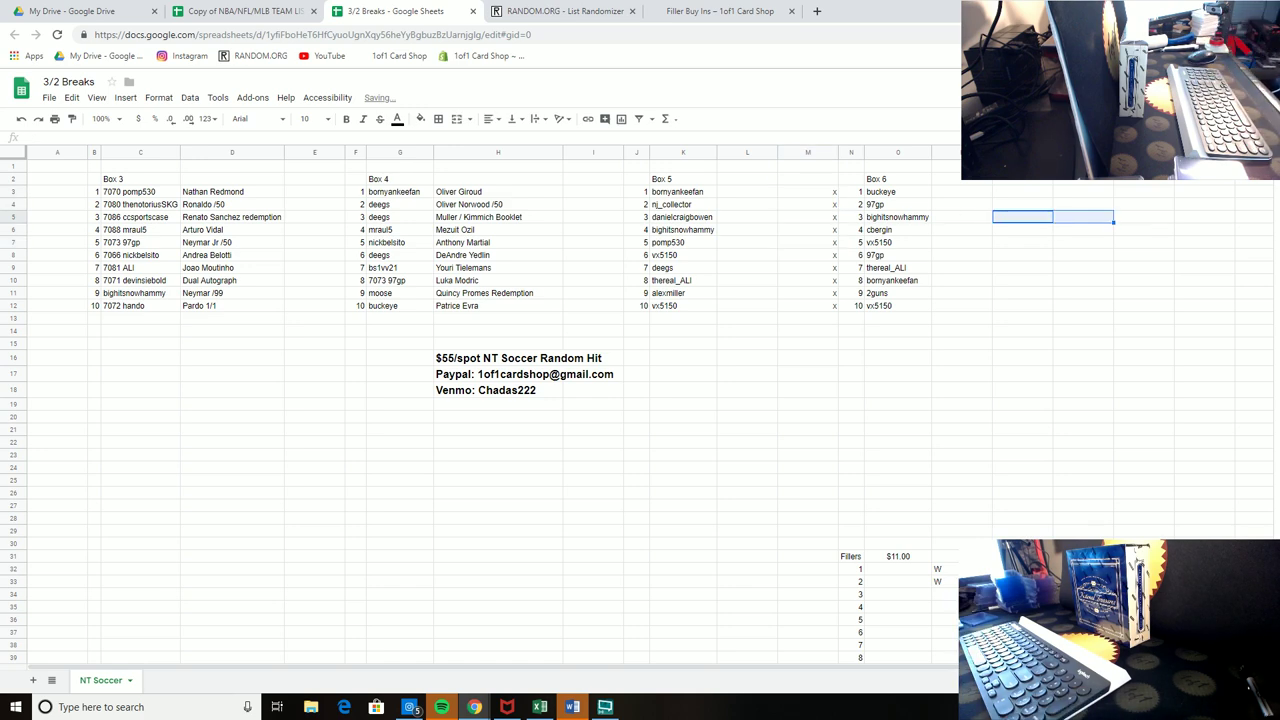
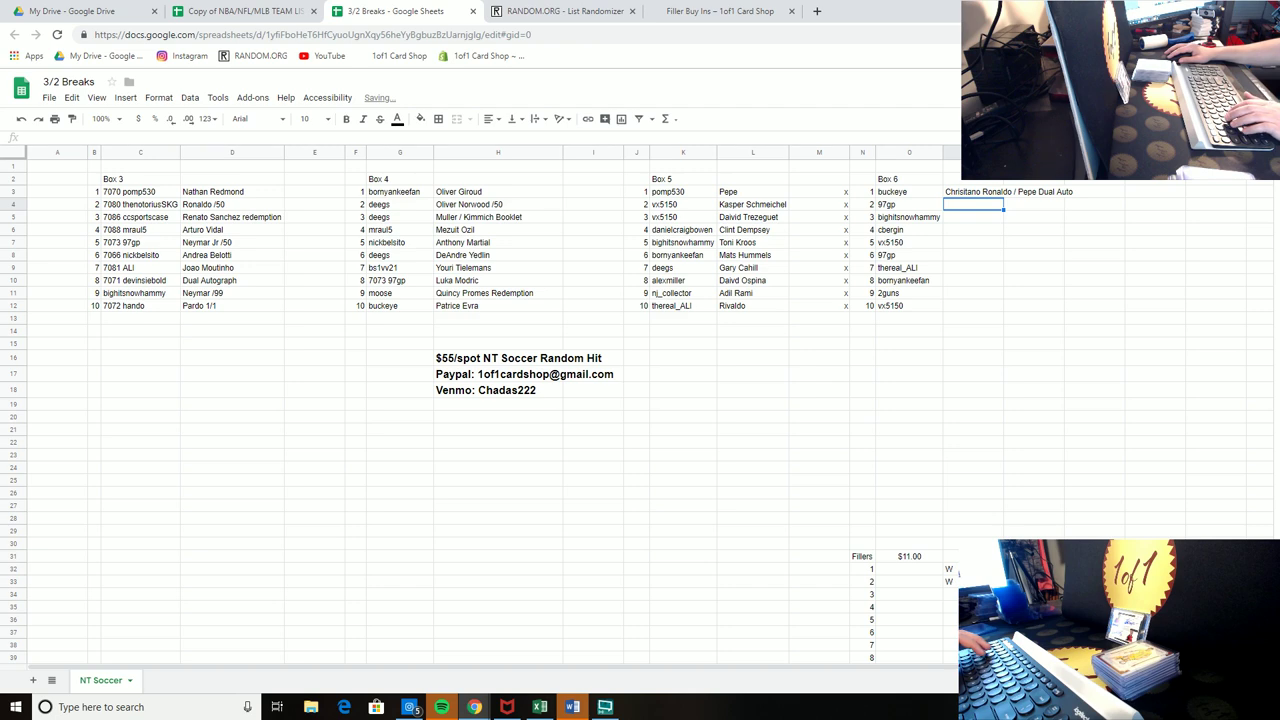
# Step: Enter Yevhen Konoplyanka, Vincent Kompany, Stephan El Shaarway, John Stones and Isco in Box 6's player column
pyautogui.doubleClick(1003, 152)
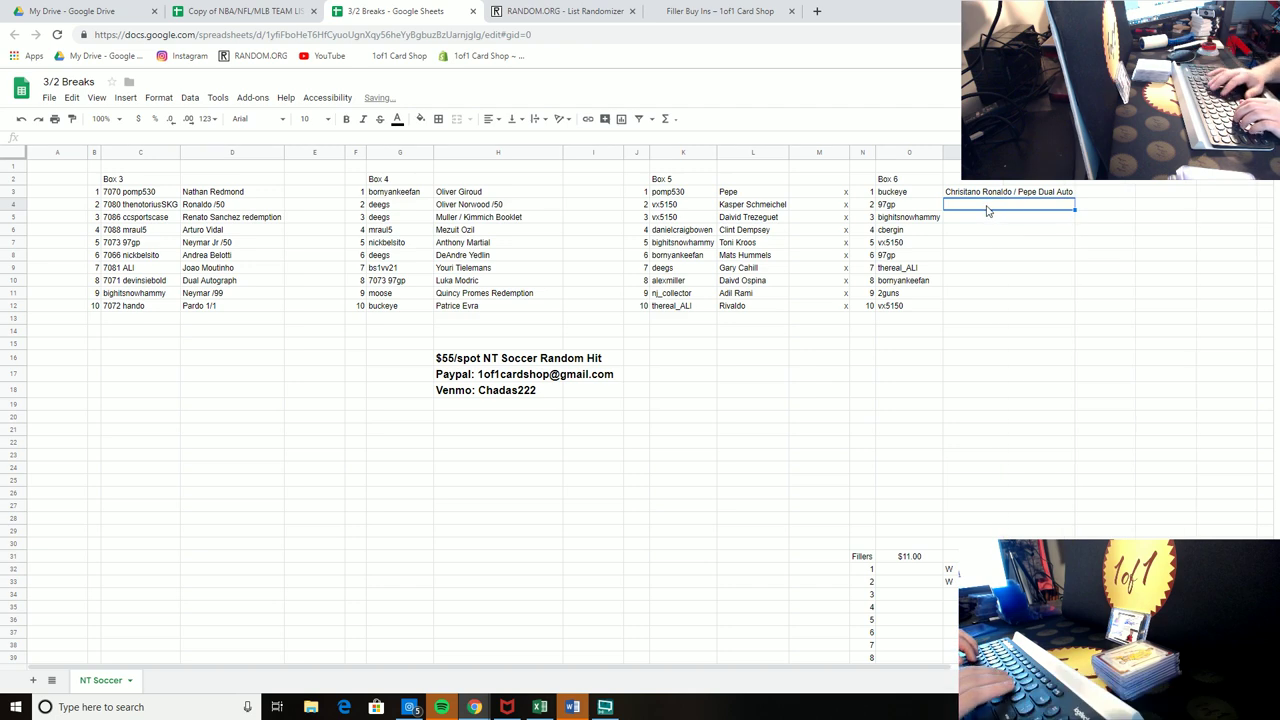
pyautogui.write('Yes')
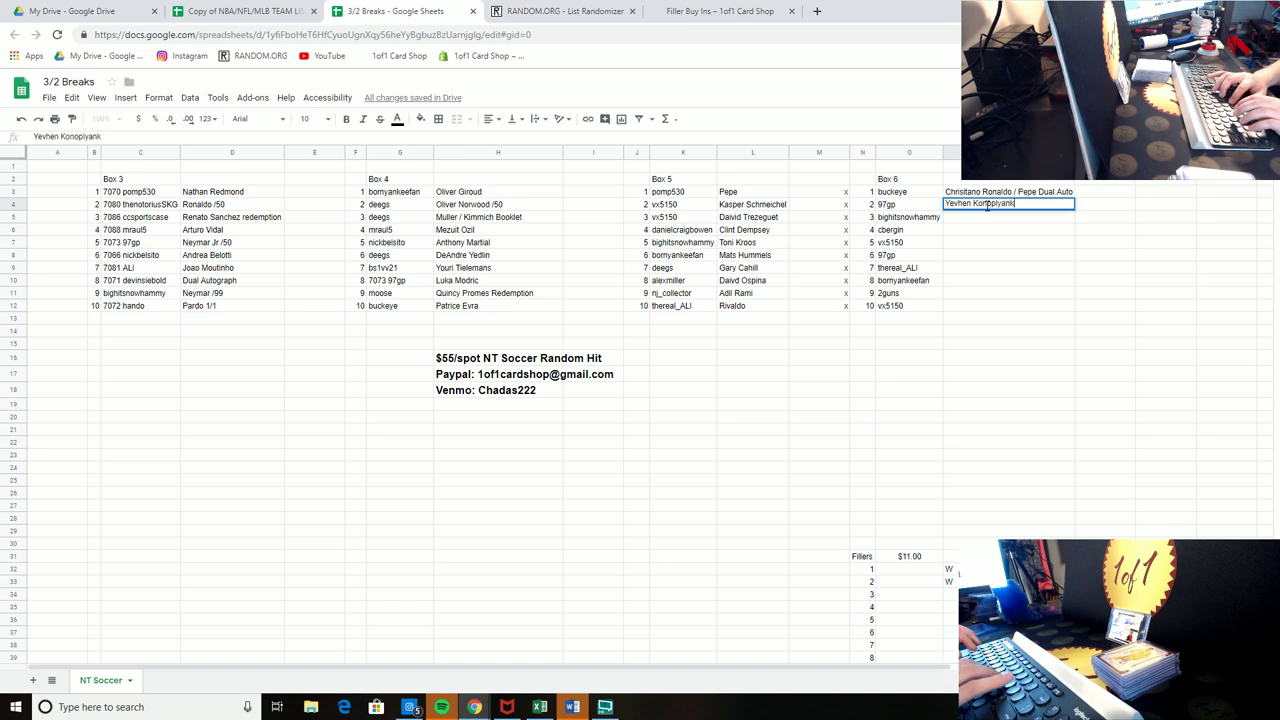
pyautogui.press('Return')
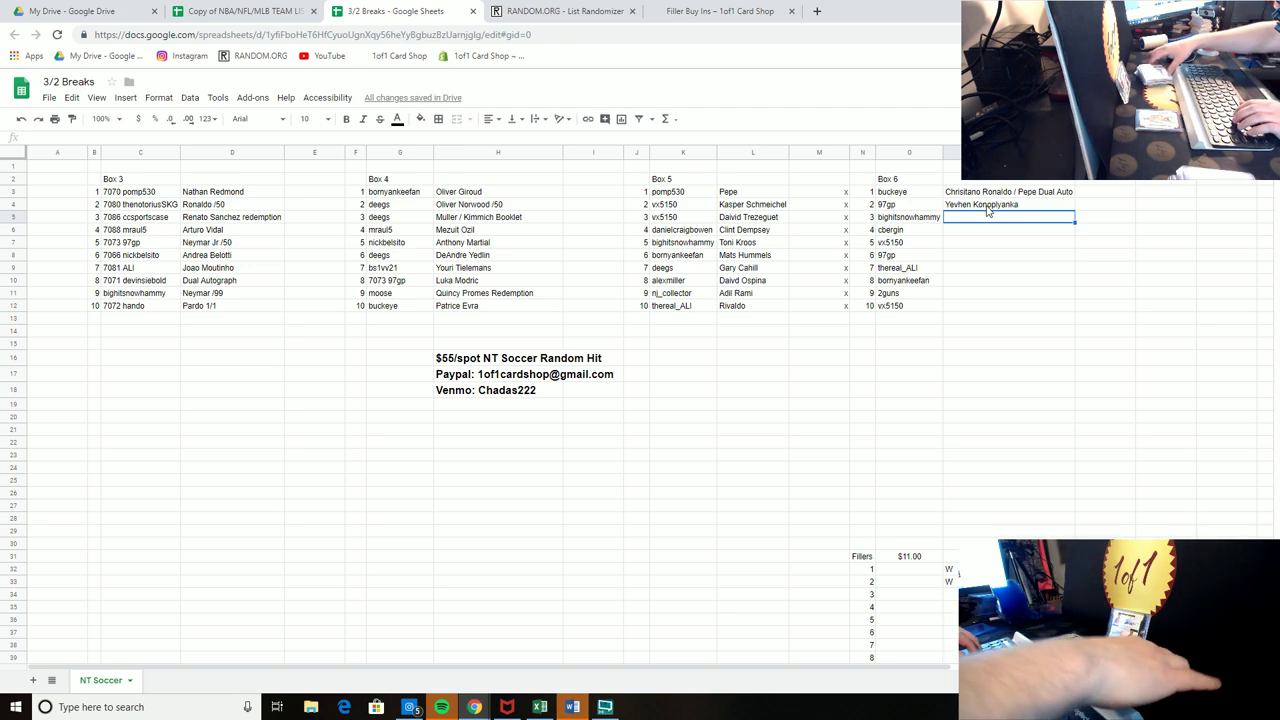
pyautogui.write('Vincent Kompany')
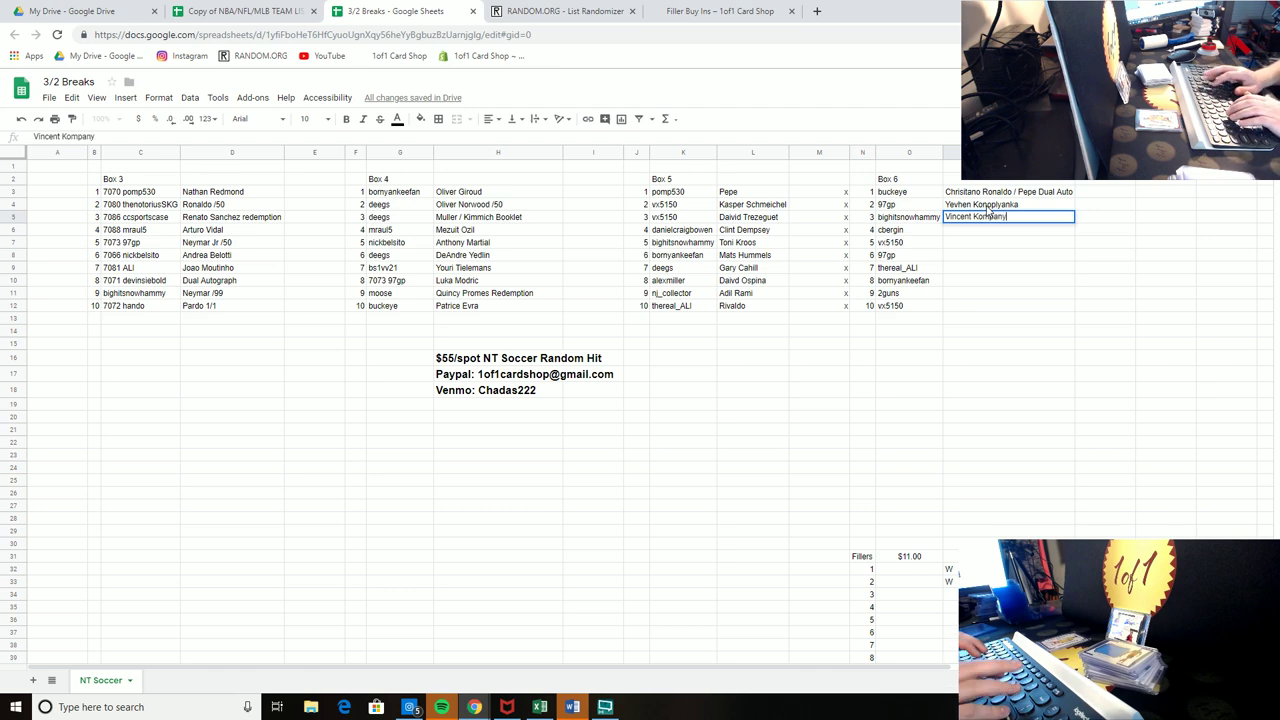
pyautogui.press('Return')
pyautogui.write('Stephan El Shaarway')
pyautogui.press('Return')
pyautogui.write('John')
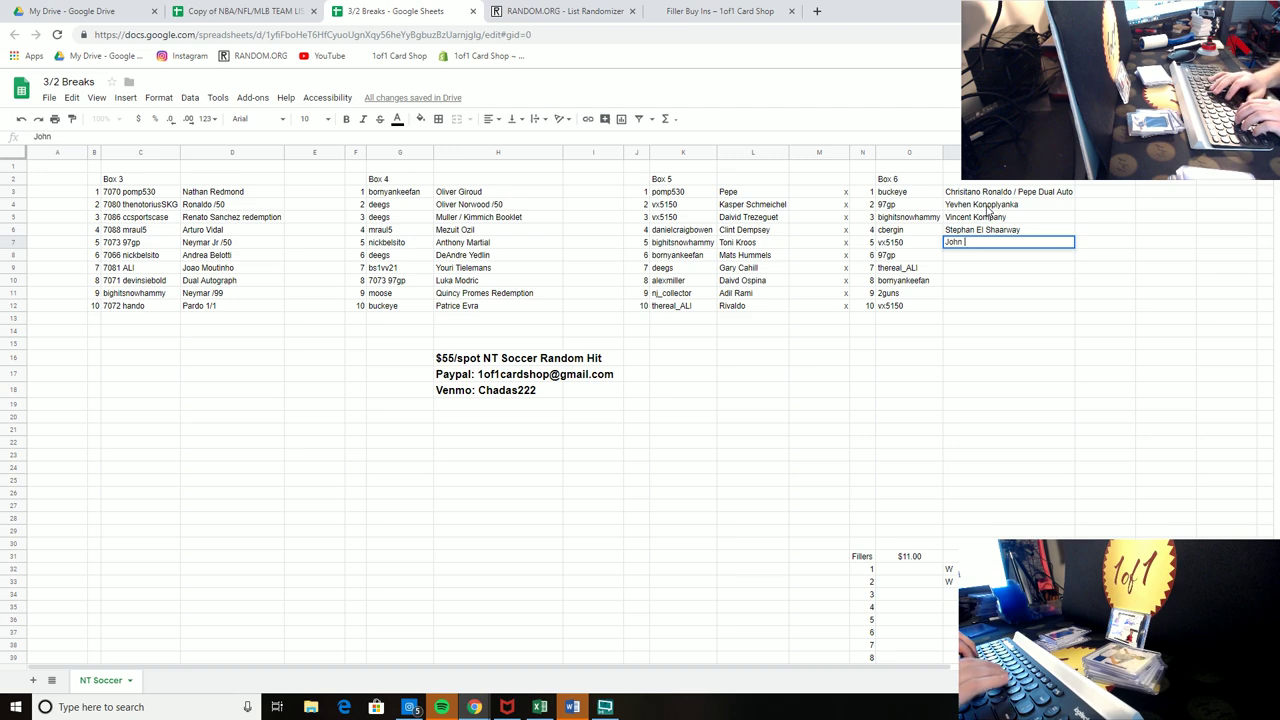
pyautogui.write(' Stones')
pyautogui.press('Return')
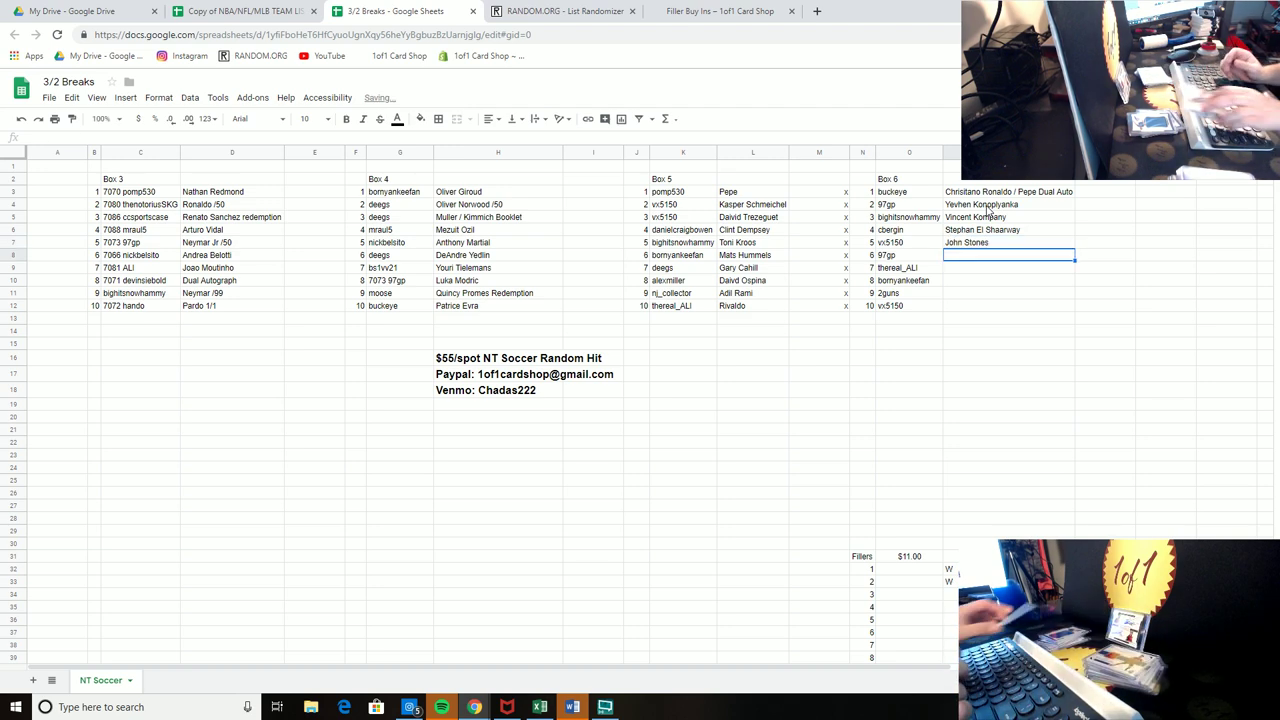
pyautogui.write('Isco')
pyautogui.press('Return')
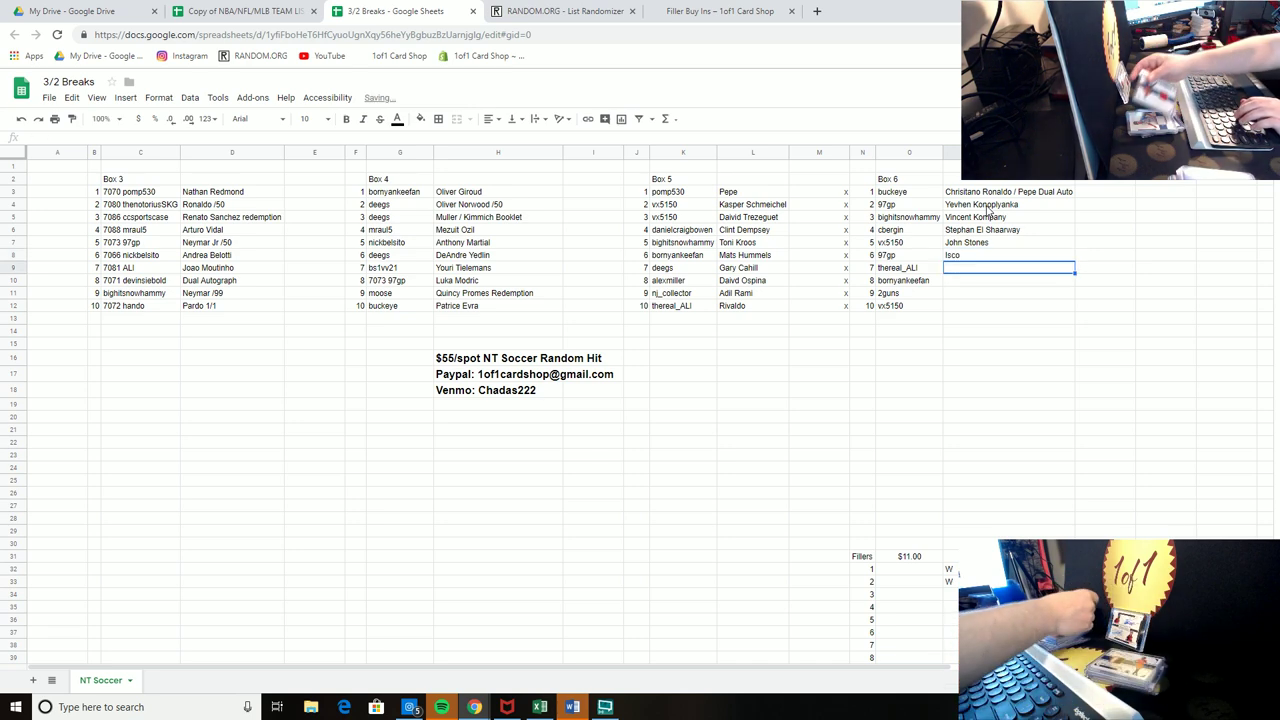
# Step: Add Daley Blind, Lukasz Fabianski, Carlos Salcedo and Patrick Kluivert below them
pyautogui.write('Daley Blind')
pyautogui.press('Return')
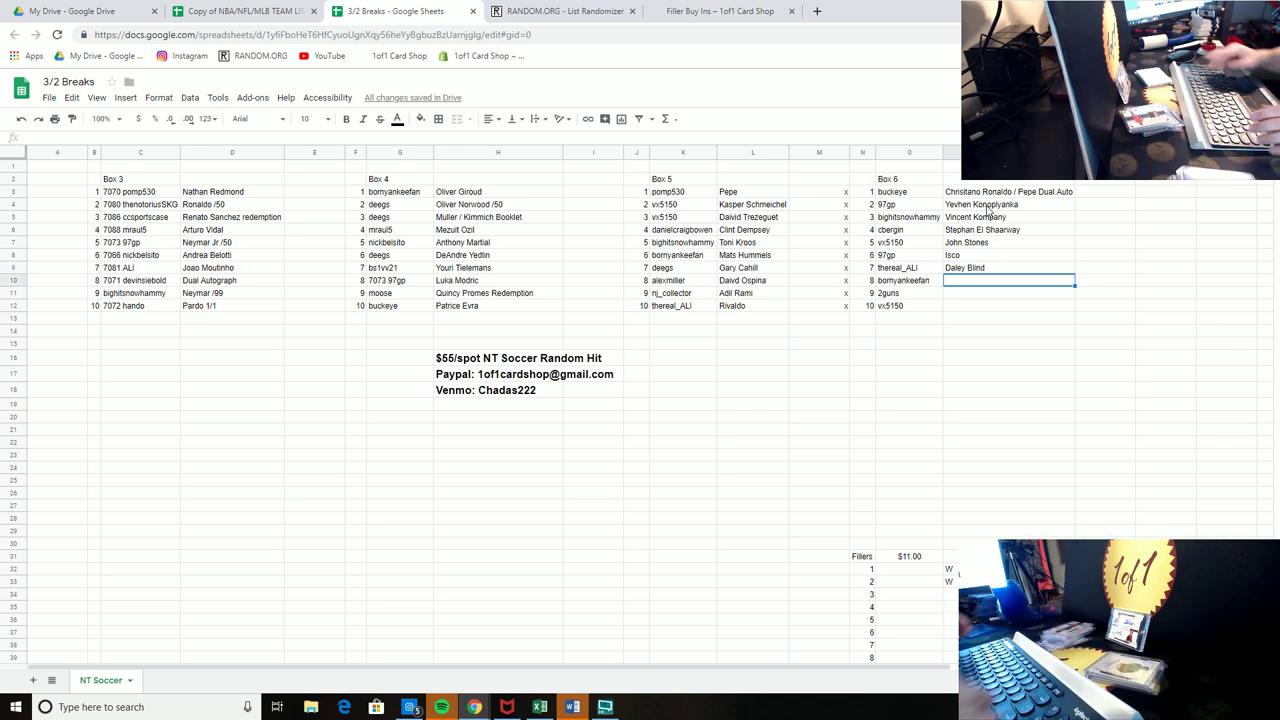
pyautogui.write('Luk')
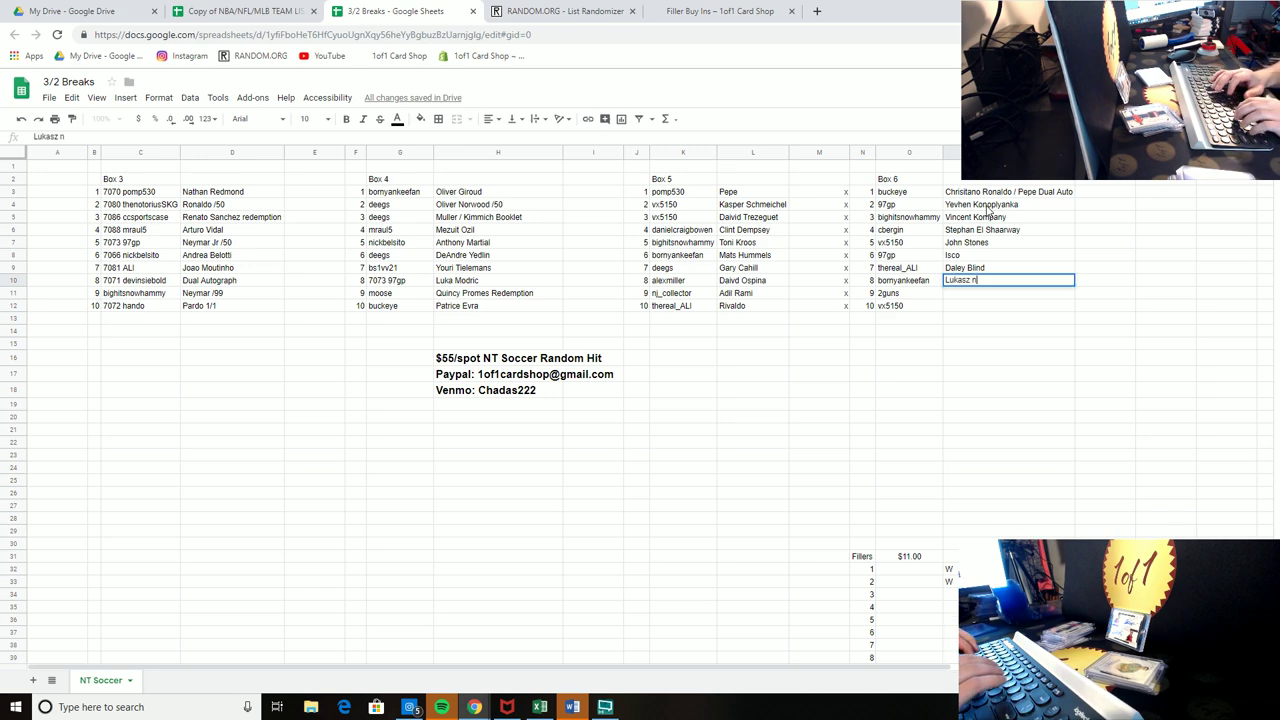
pyautogui.write('asz  Fabianski')
pyautogui.press('Return')
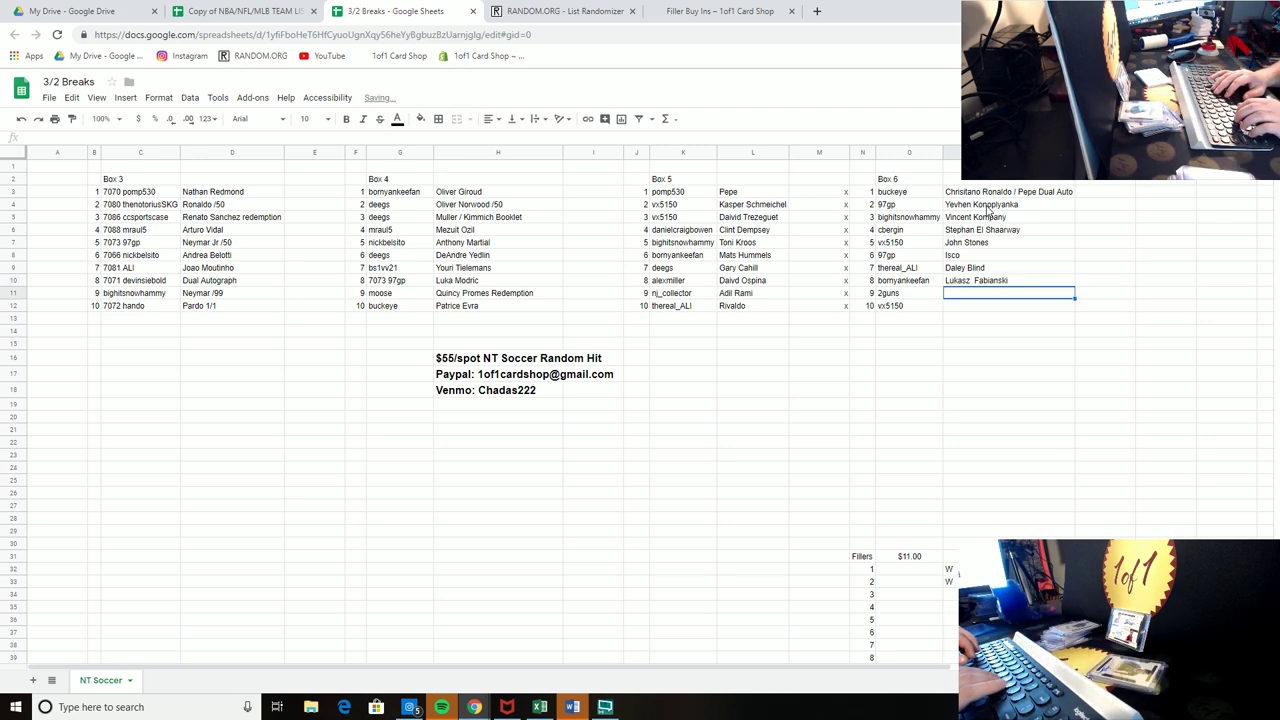
pyautogui.write('Carlo')
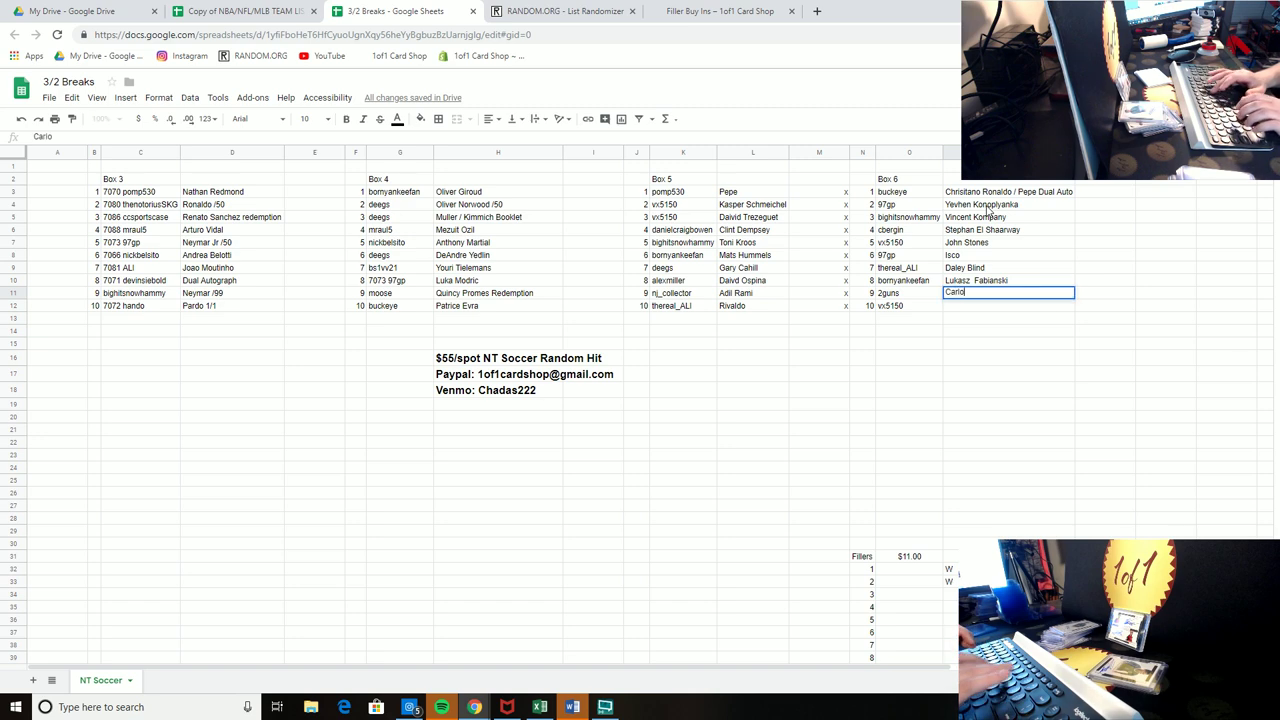
pyautogui.write('s Saicedo')
pyautogui.press('Return')
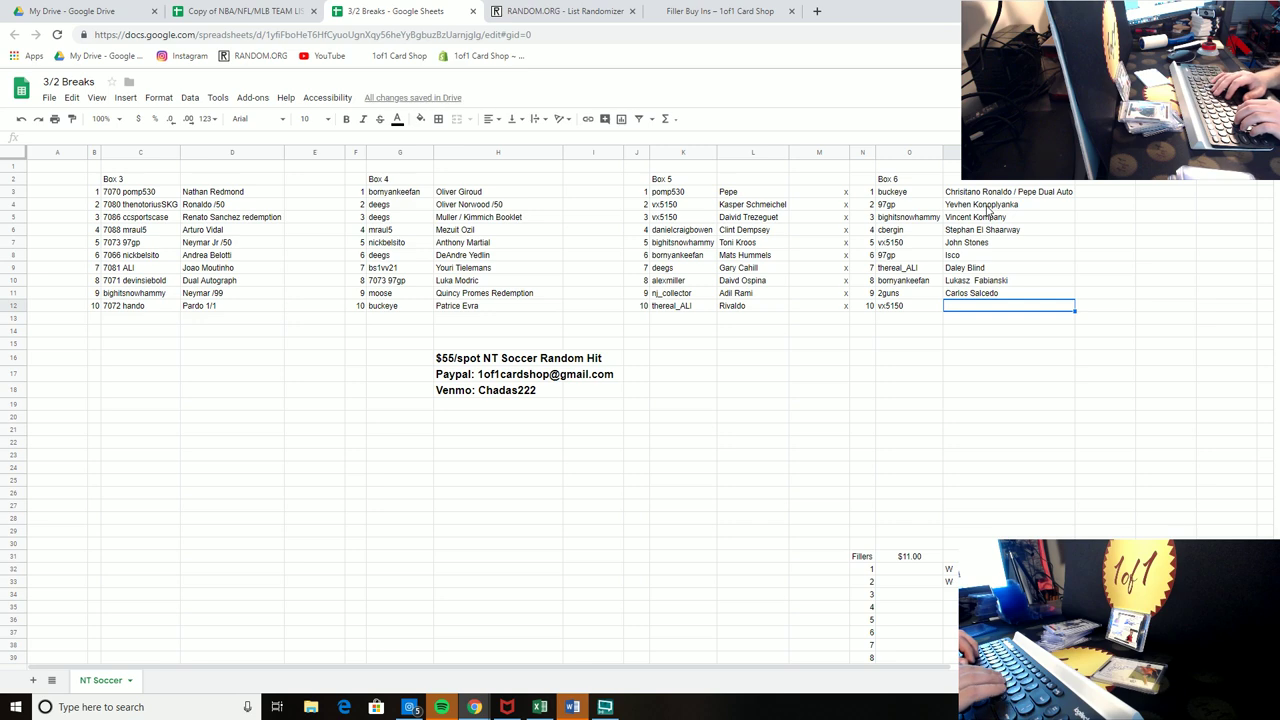
pyautogui.write('Patric')
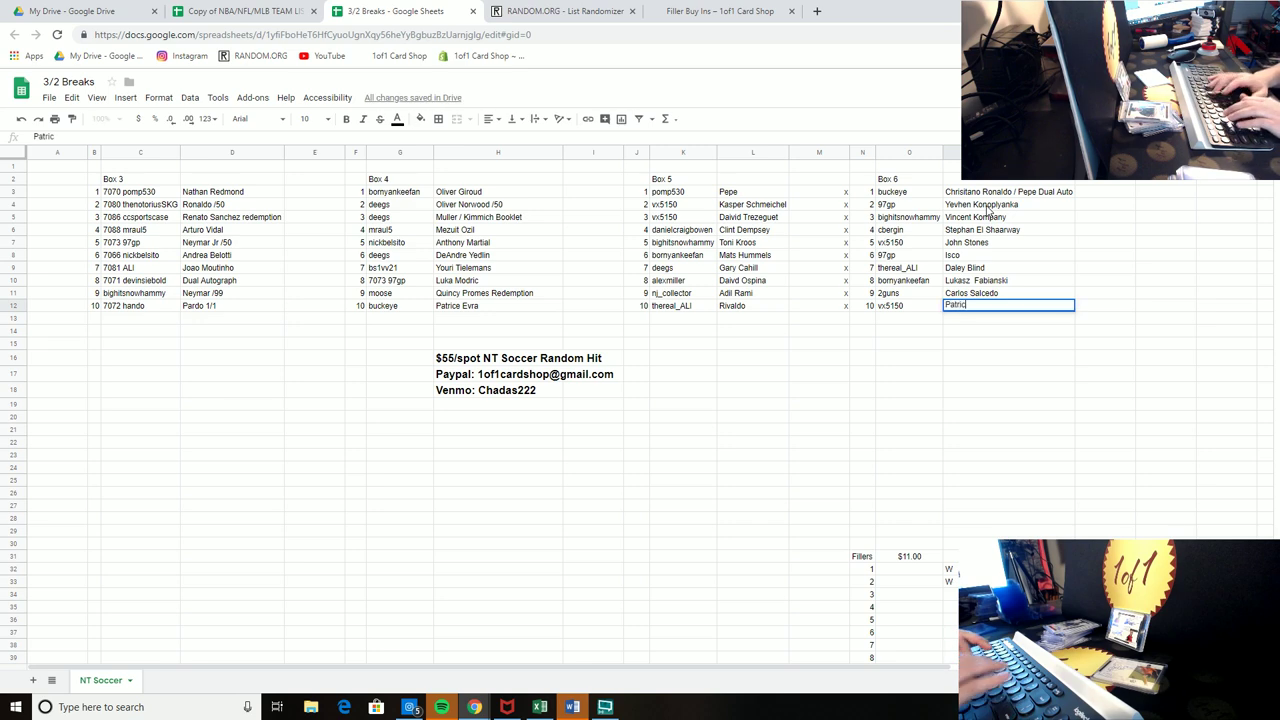
pyautogui.write('k Kluiver')
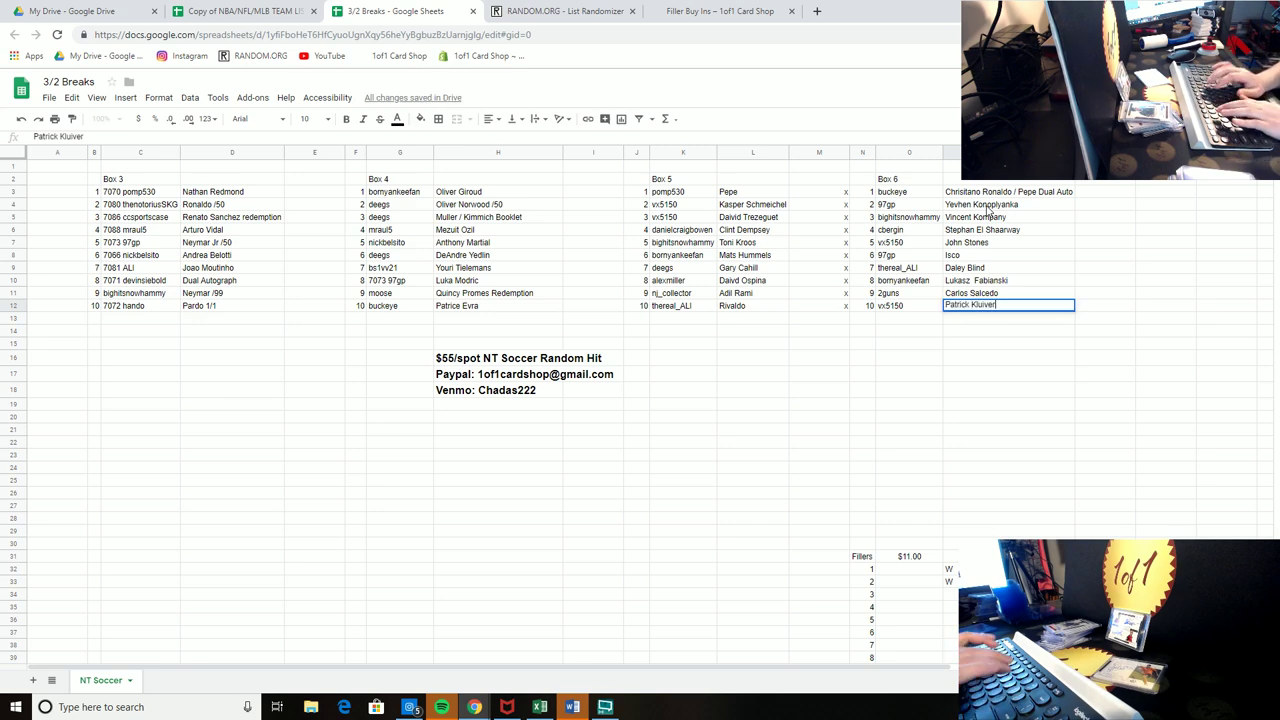
pyautogui.write('t')
pyautogui.press('Return')
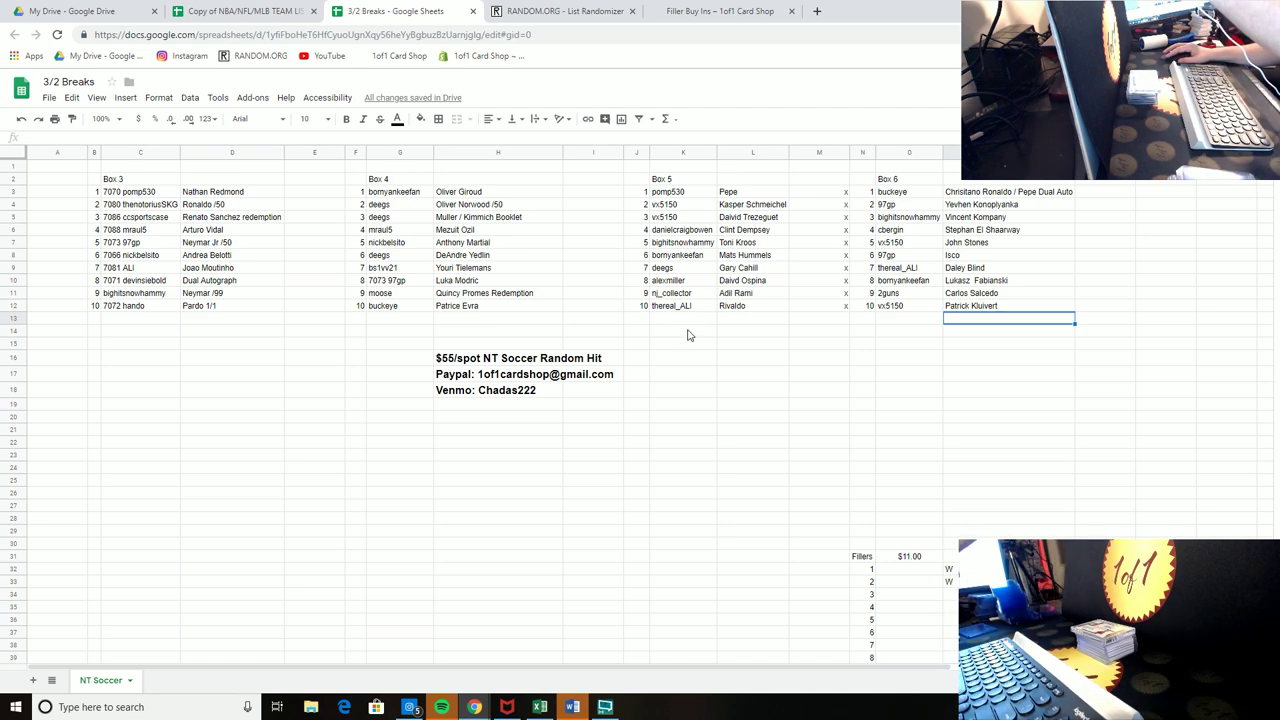
# Step: Copy Box 6's ten usernames into a new RANDOM.ORG List Randomizer list
pyautogui.moveTo(891, 311); pyautogui.dragTo(890, 191)
pyautogui.rightClick(890, 191)
pyautogui.click(928, 224)
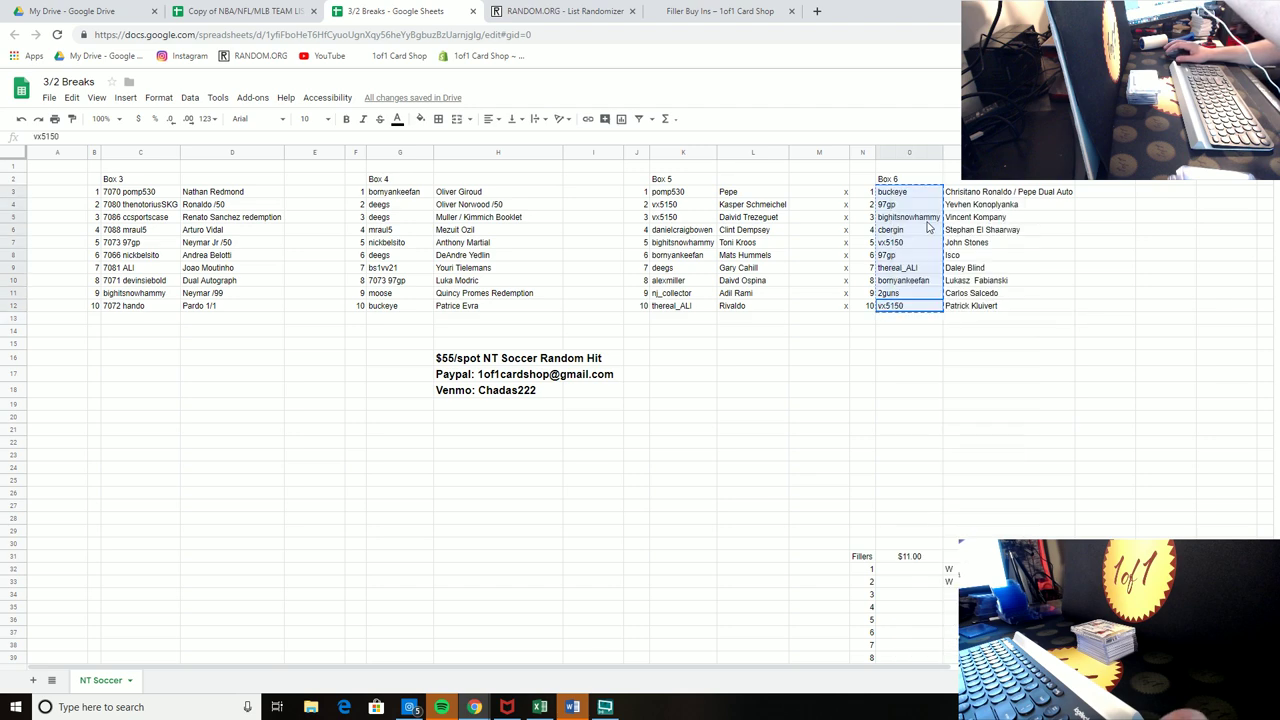
pyautogui.click(565, 11)
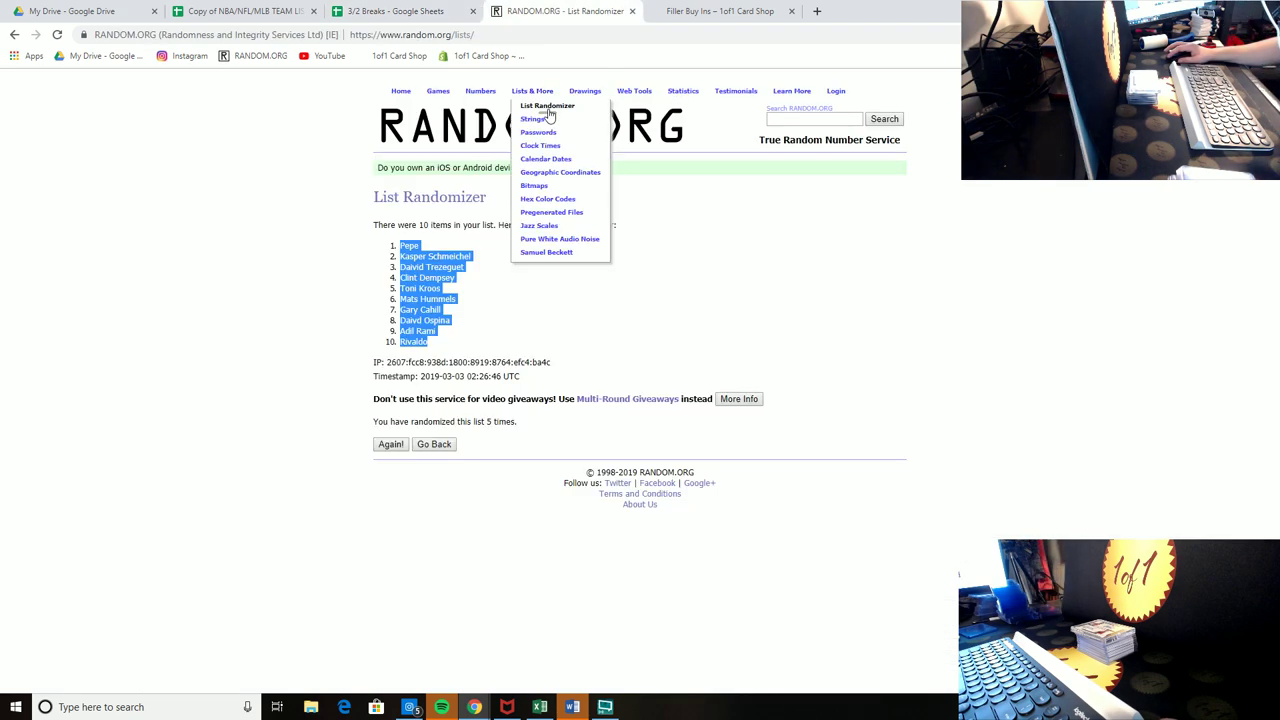
pyautogui.click(547, 107)
pyautogui.click(470, 333)
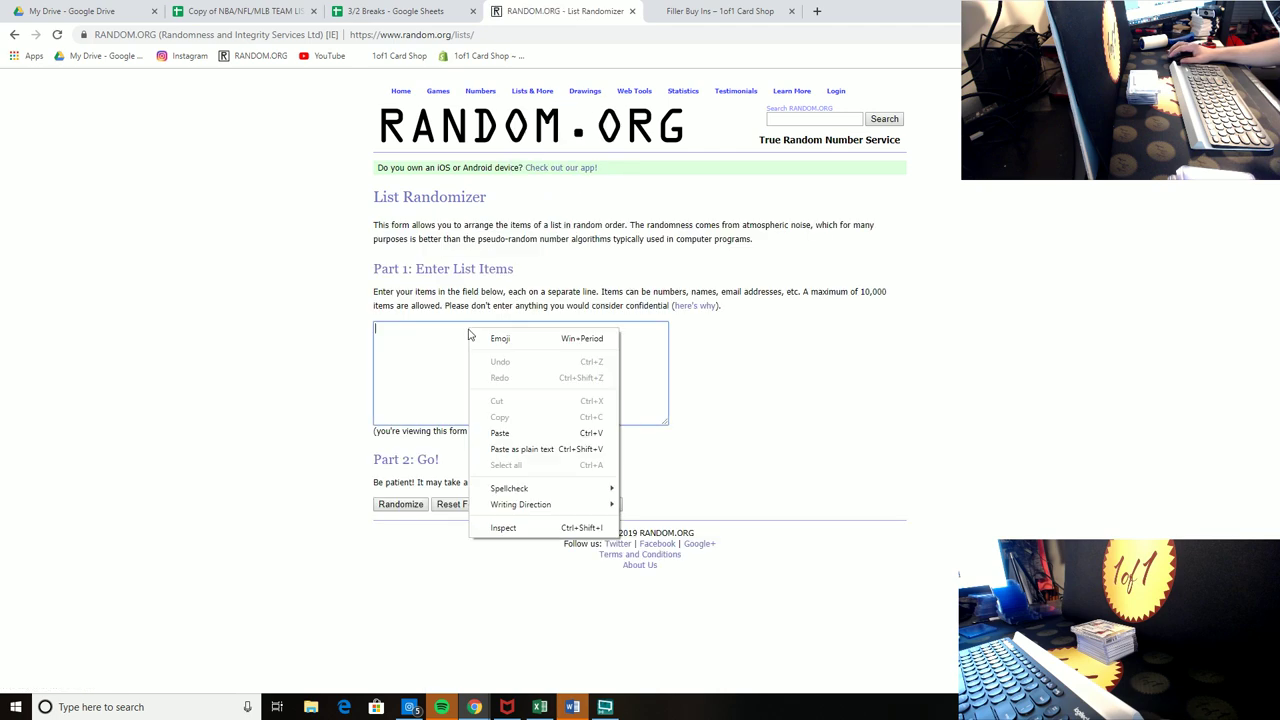
pyautogui.click(500, 428)
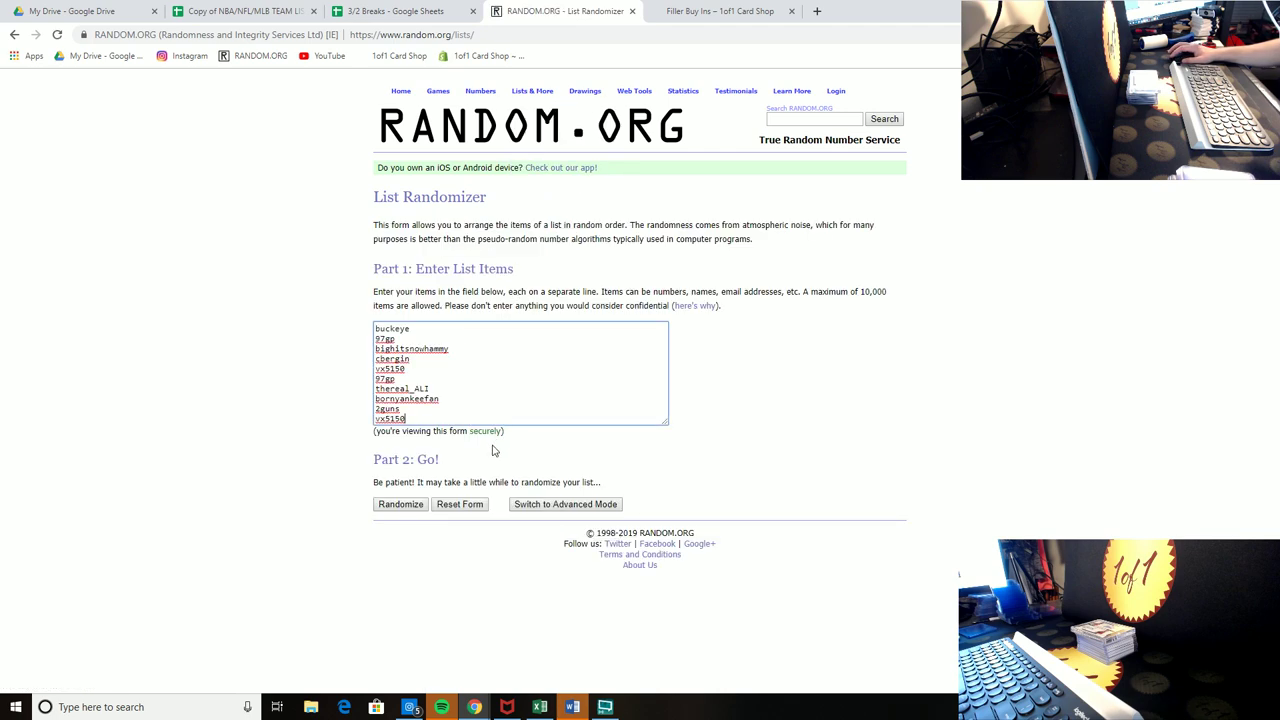
# Step: Randomize the username list, then reshuffle it four more times
pyautogui.click(400, 504)
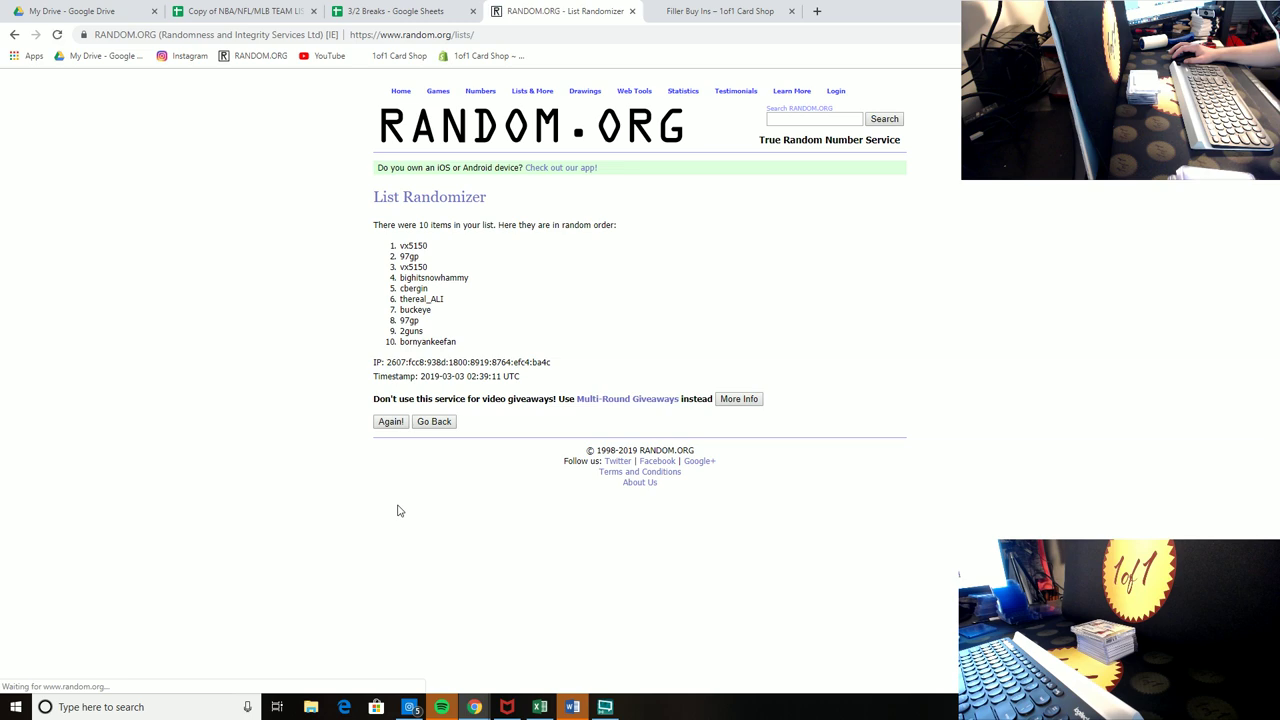
pyautogui.click(391, 422)
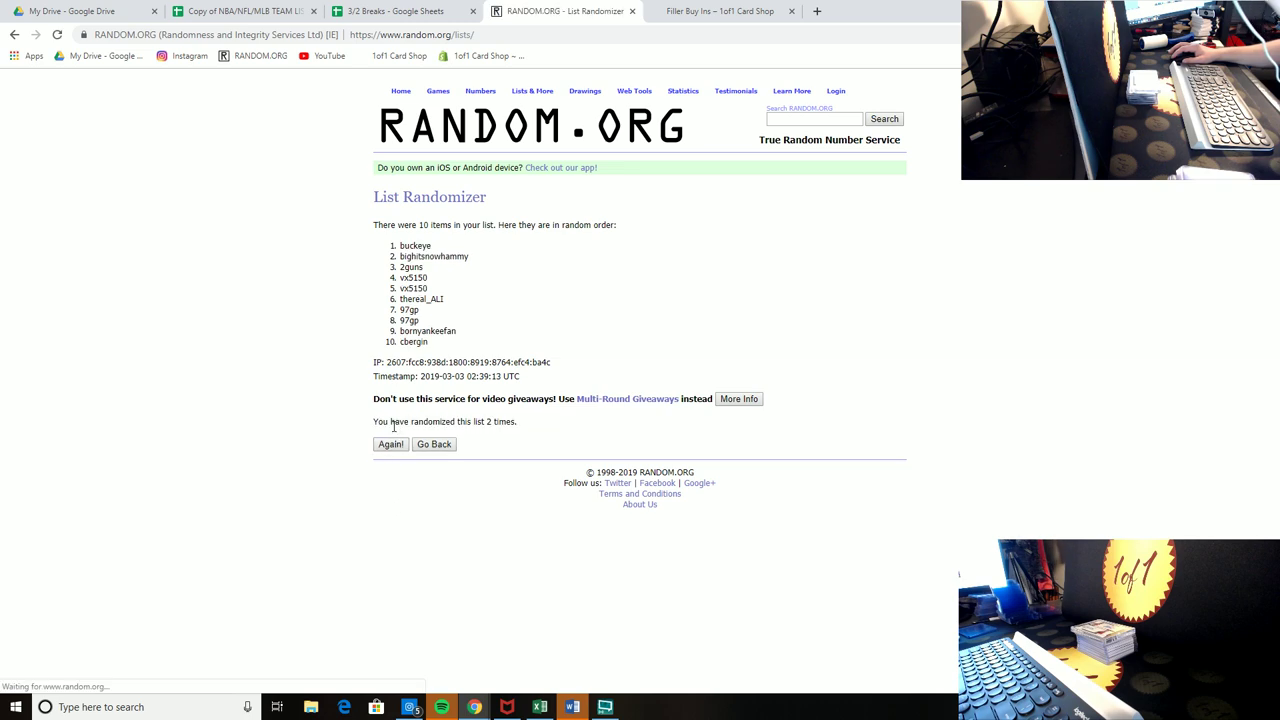
pyautogui.click(391, 443)
pyautogui.click(391, 445)
pyautogui.click(391, 445)
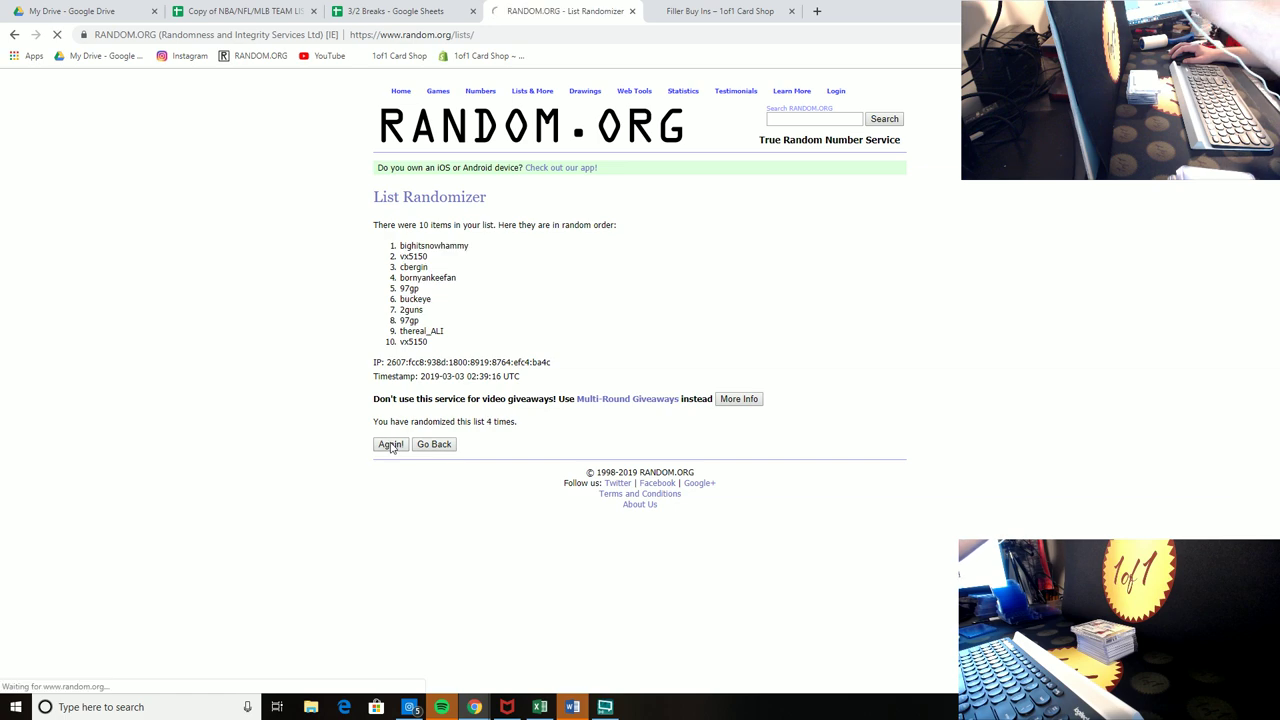
# Step: Paste the shuffled usernames back into Box 6's username cells O3:O12
pyautogui.moveTo(437, 349); pyautogui.dragTo(398, 247)
pyautogui.rightClick(403, 250)
pyautogui.click(425, 256)
pyautogui.rightClick(422, 250)
pyautogui.click(445, 260)
pyautogui.click(720, 11)
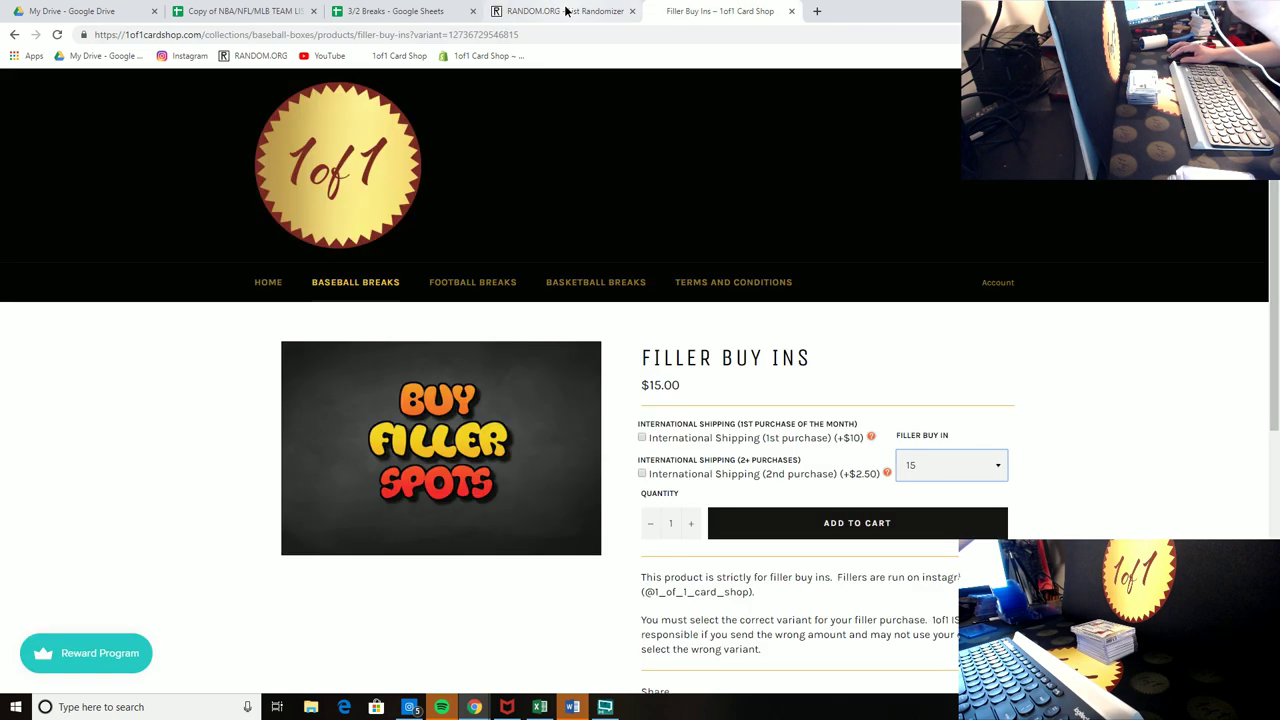
pyautogui.click(568, 11)
pyautogui.click(430, 12)
pyautogui.rightClick(905, 193)
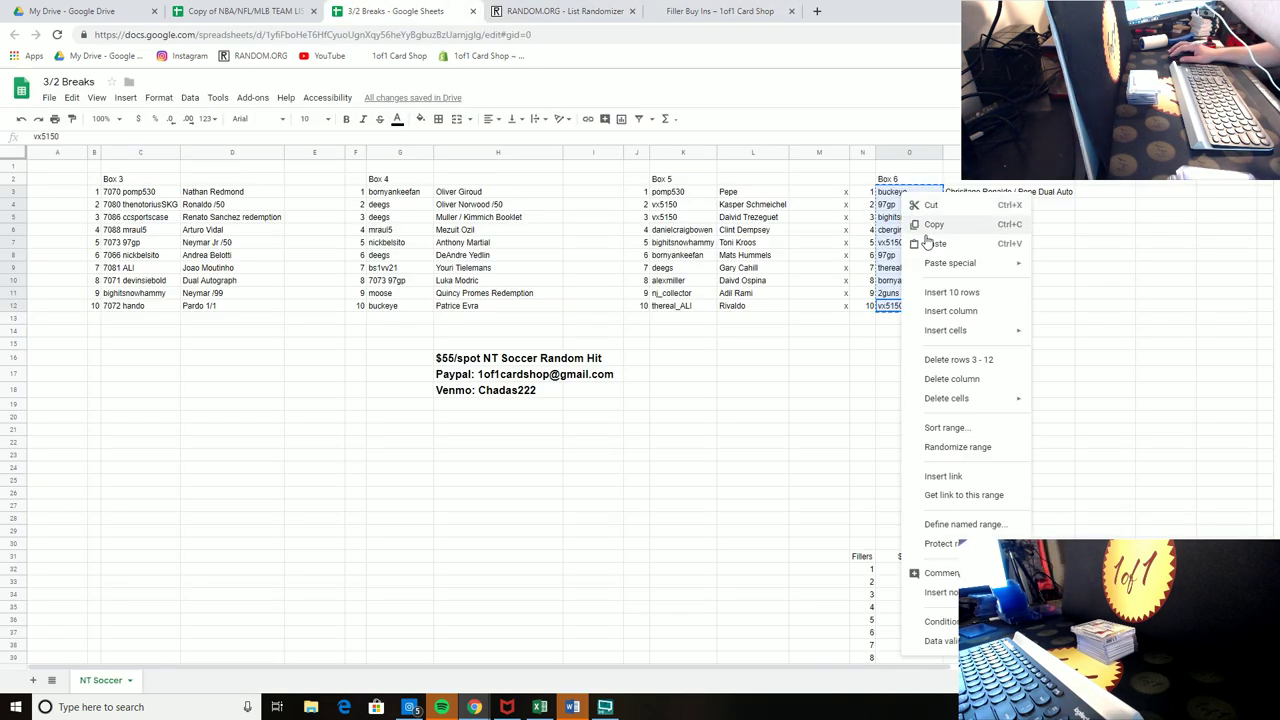
pyautogui.click(934, 244)
# Step: Copy Box 6's player names in P3:P12
pyautogui.moveTo(980, 306); pyautogui.dragTo(965, 192)
pyautogui.rightClick(965, 192)
pyautogui.click(990, 221)
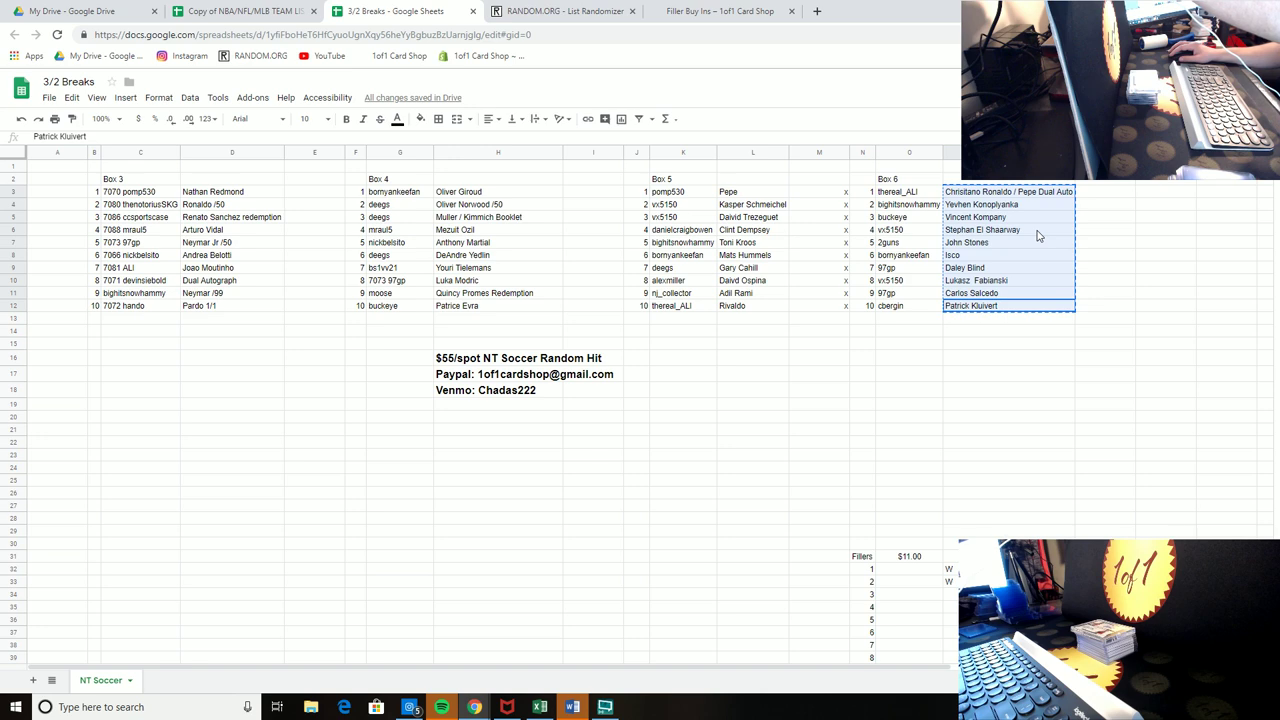
# Step: Paste the ten player names into a fresh List Randomizer and shuffle them four times
pyautogui.click(565, 11)
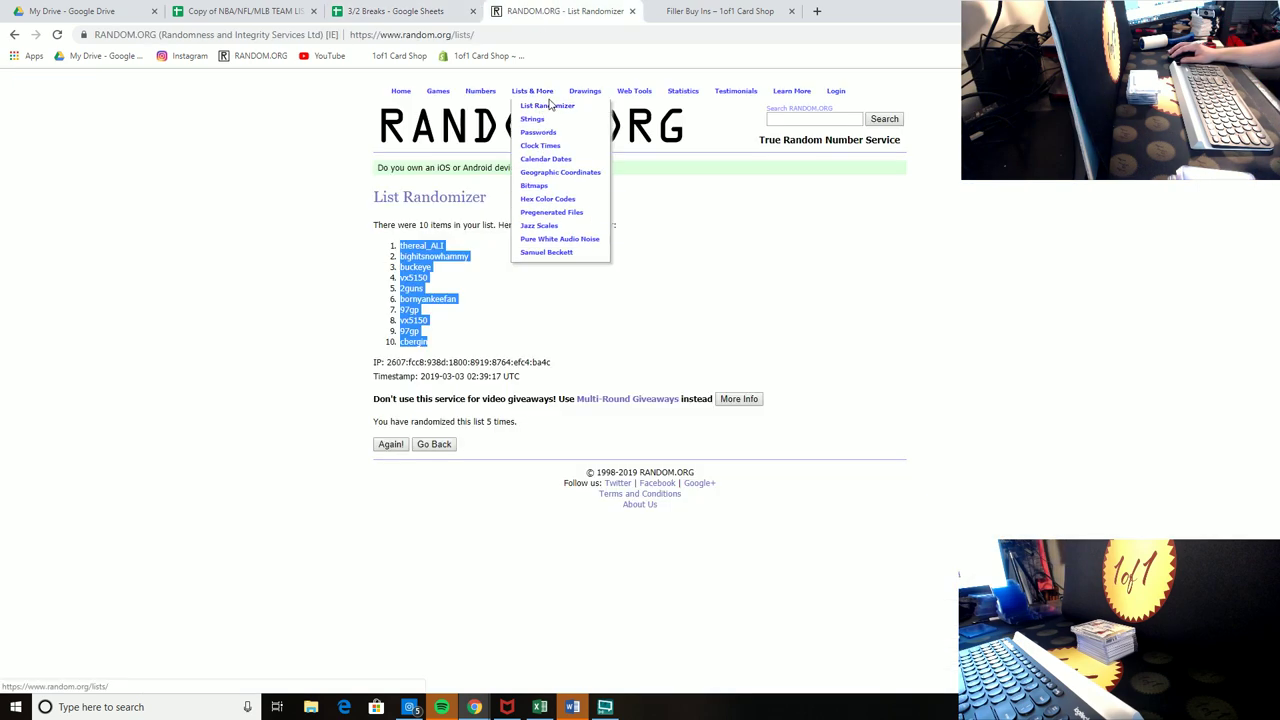
pyautogui.click(549, 106)
pyautogui.rightClick(488, 327)
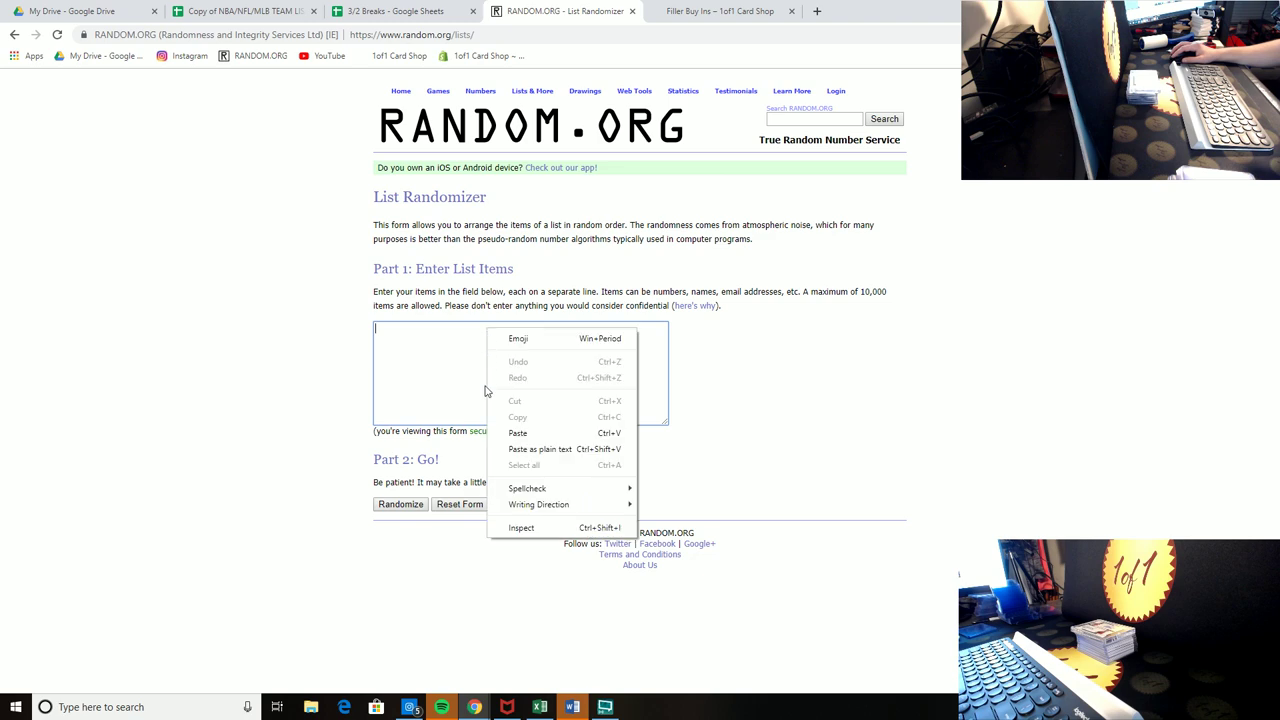
pyautogui.click(517, 433)
pyautogui.click(400, 504)
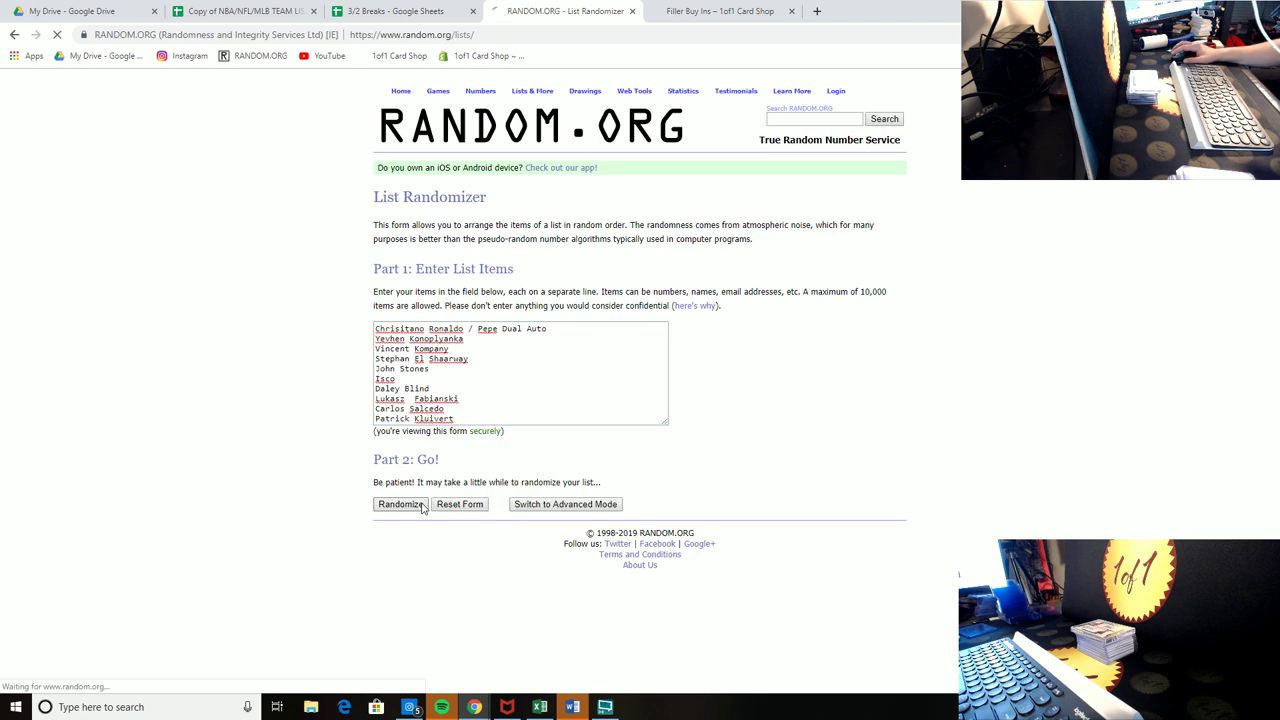
pyautogui.click(390, 422)
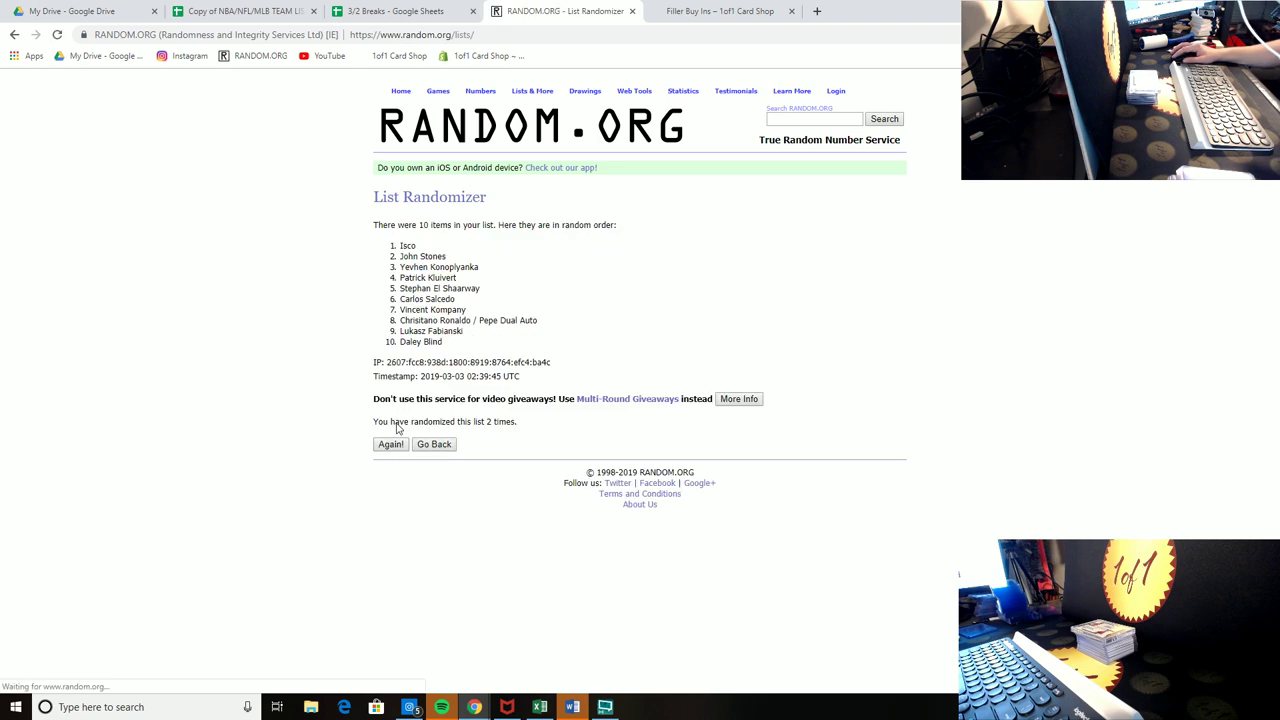
pyautogui.click(390, 444)
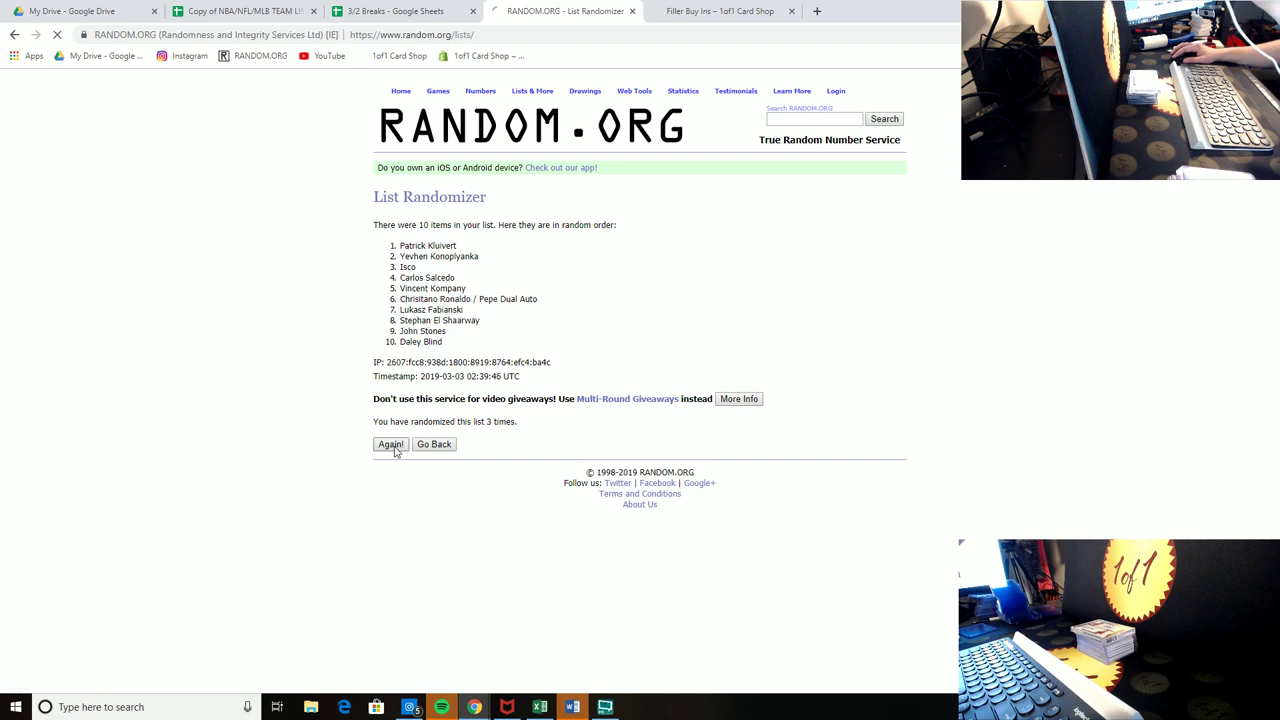
pyautogui.click(390, 444)
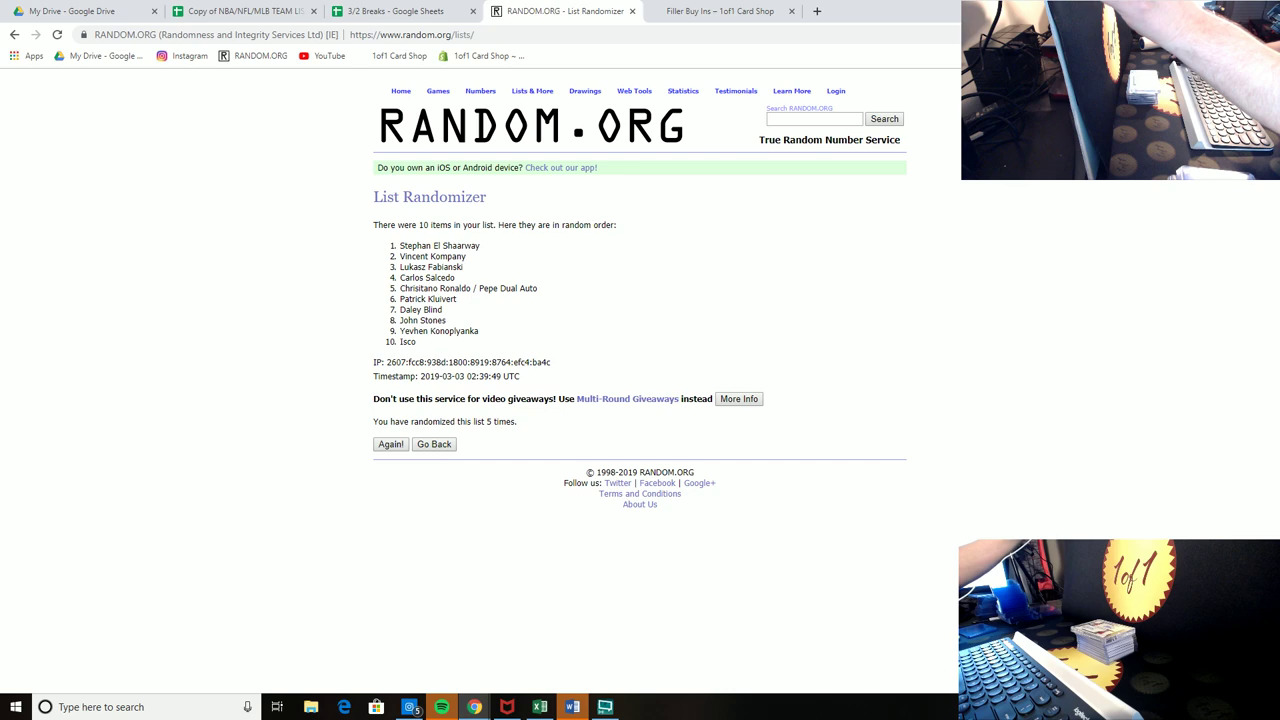
# Step: Paste the shuffled player order into Box 6's player cells P3:P12
pyautogui.moveTo(417, 344); pyautogui.dragTo(388, 244)
pyautogui.rightClick(412, 249)
pyautogui.click(438, 264)
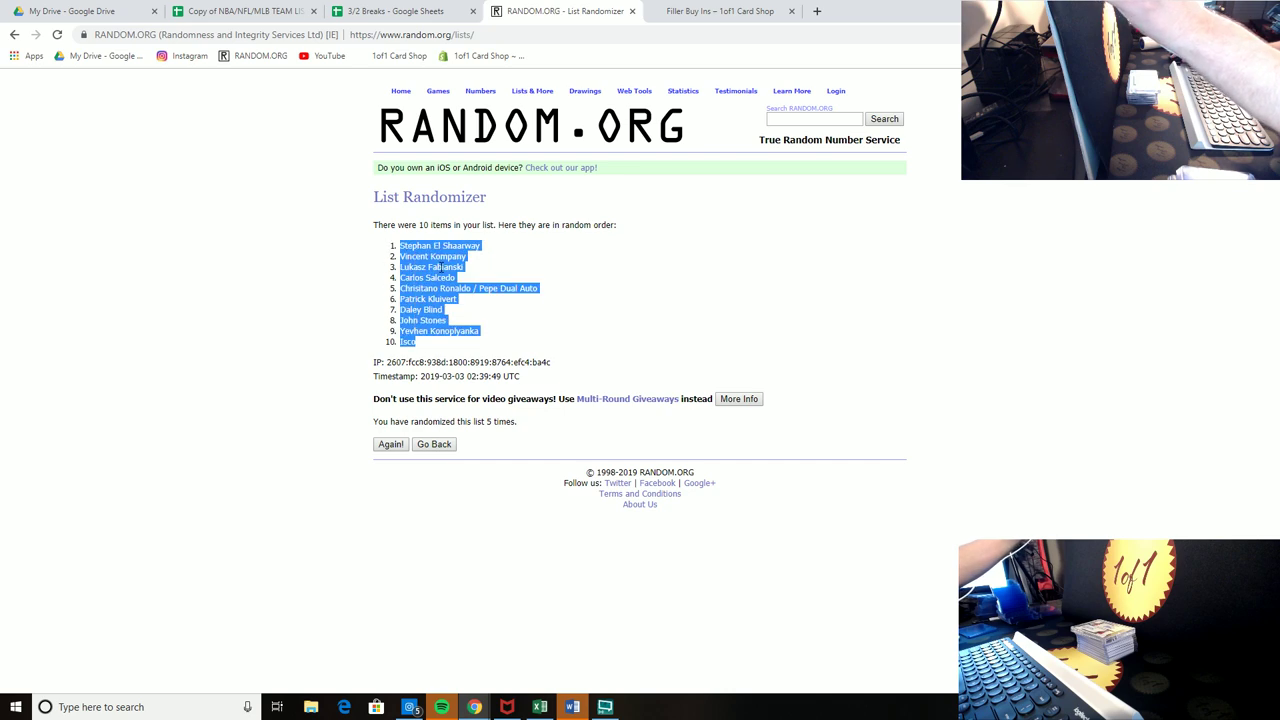
pyautogui.rightClick(440, 285)
pyautogui.click(453, 288)
pyautogui.click(395, 11)
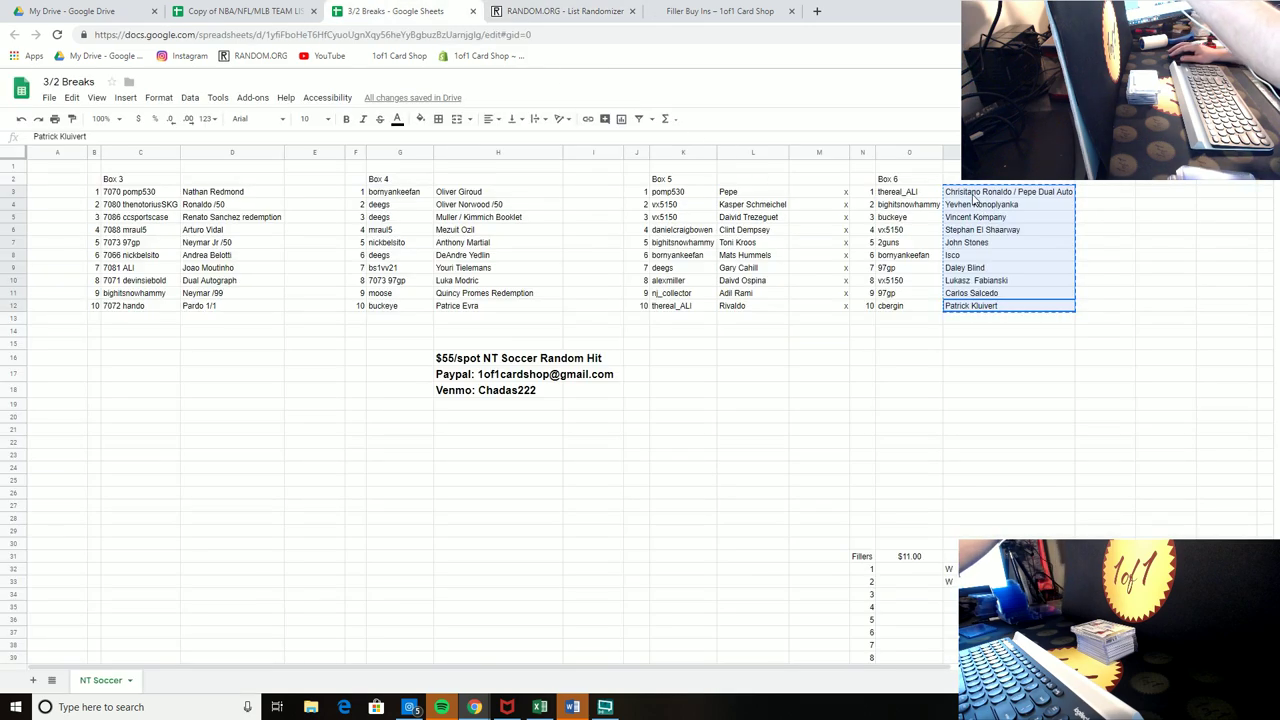
pyautogui.rightClick(975, 200)
pyautogui.click(997, 240)
pyautogui.click(1155, 232)
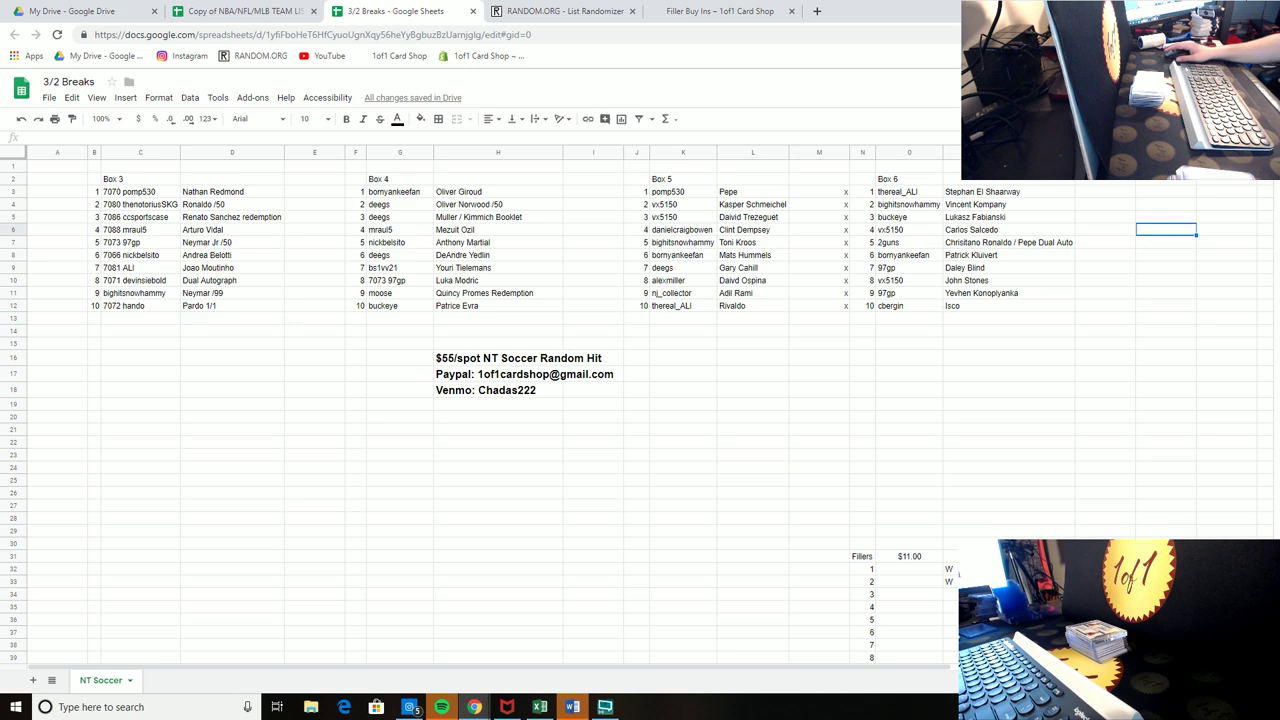
pyautogui.hotkey('alt', 'Tab')
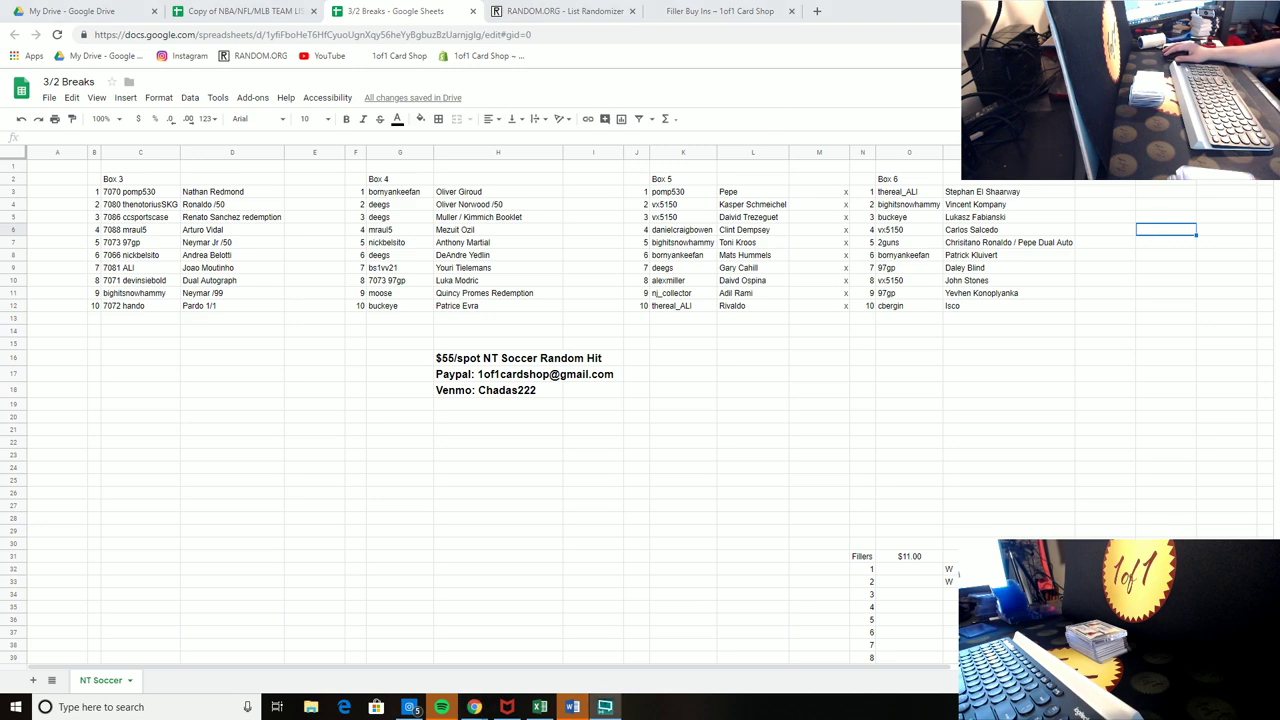